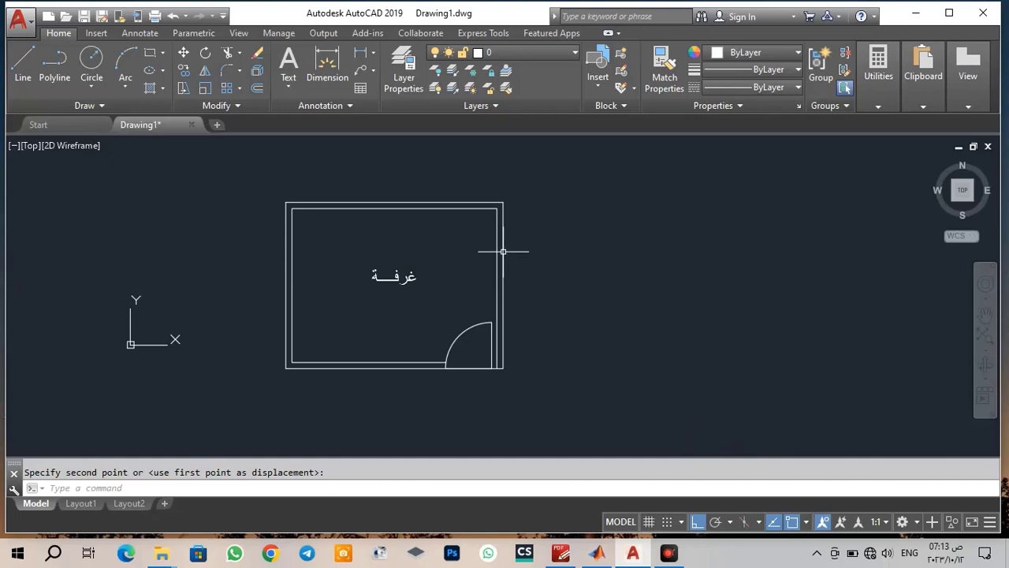
# - Draw a 600 by 600 square beside the room with RECTANG's Dimensions option
pyautogui.scroll(2, 467, 252)
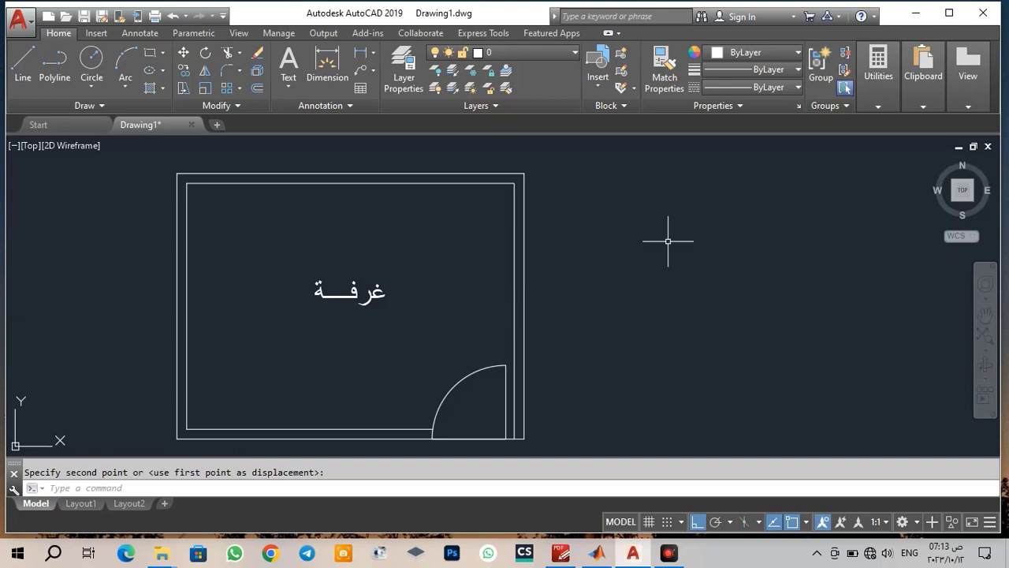
pyautogui.write('rec')
pyautogui.press('Return')
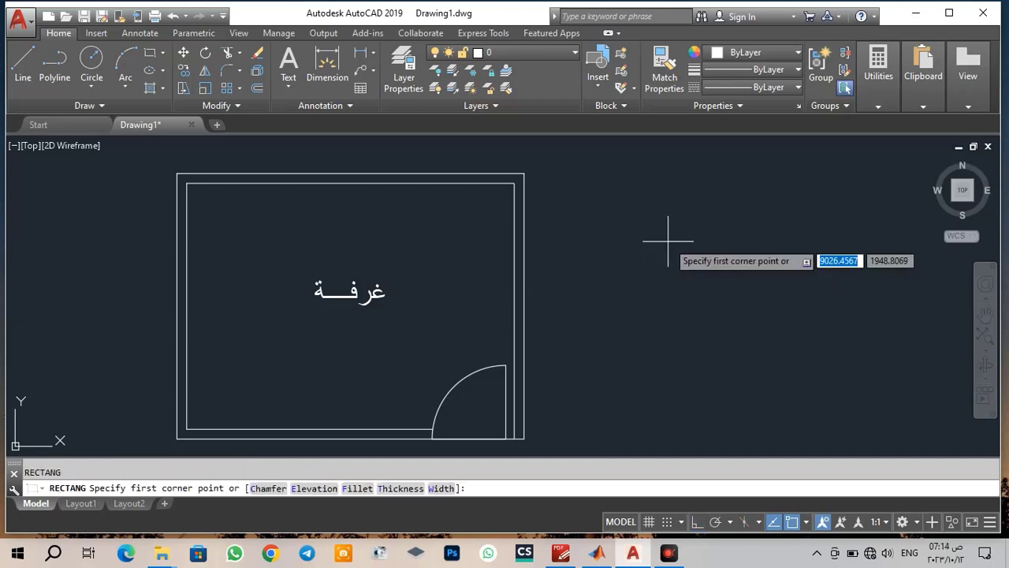
pyautogui.click(667, 242)
pyautogui.click(316, 488)
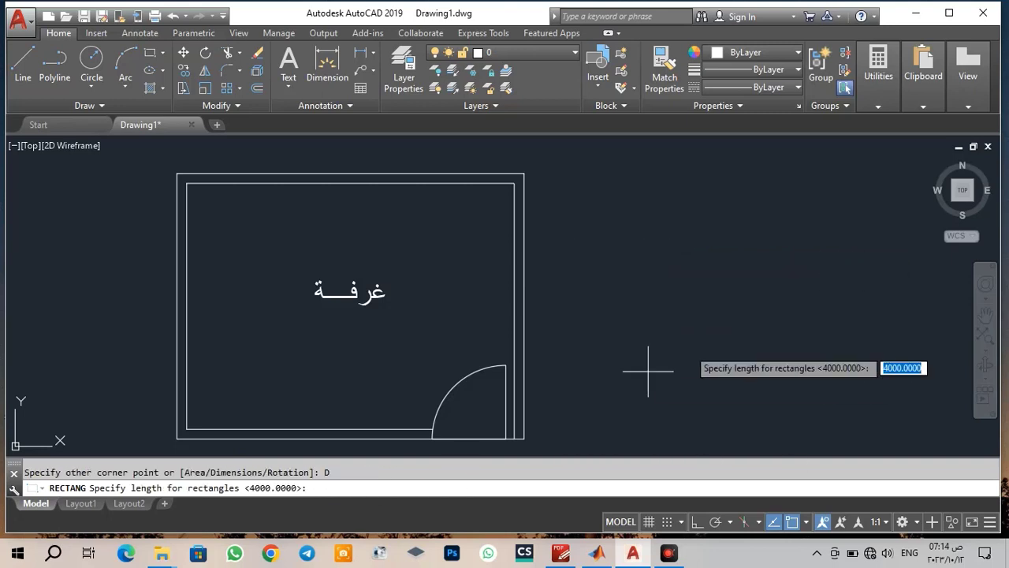
pyautogui.click(673, 246)
pyautogui.write('600')
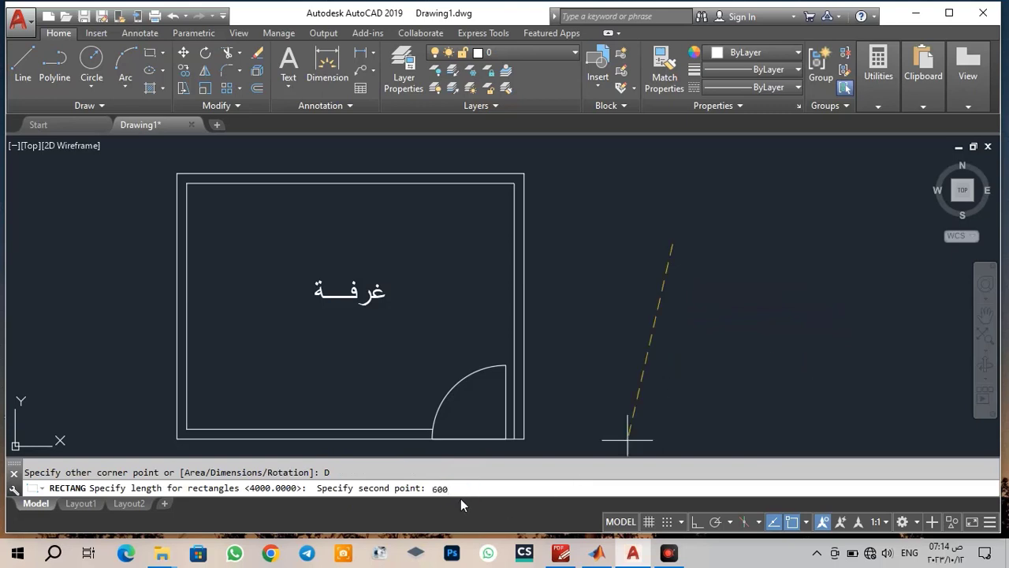
pyautogui.press('Return')
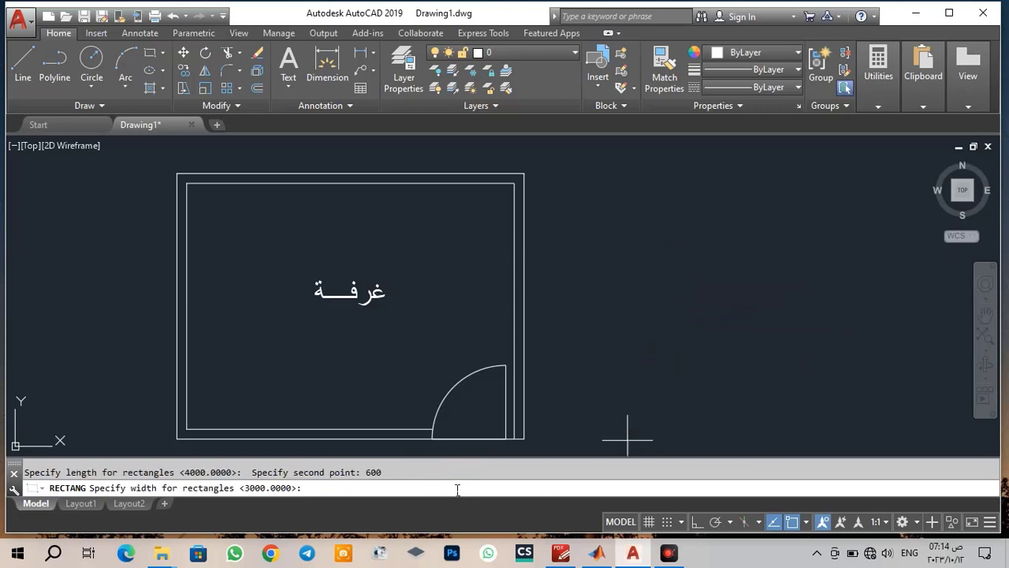
pyautogui.press('Return')
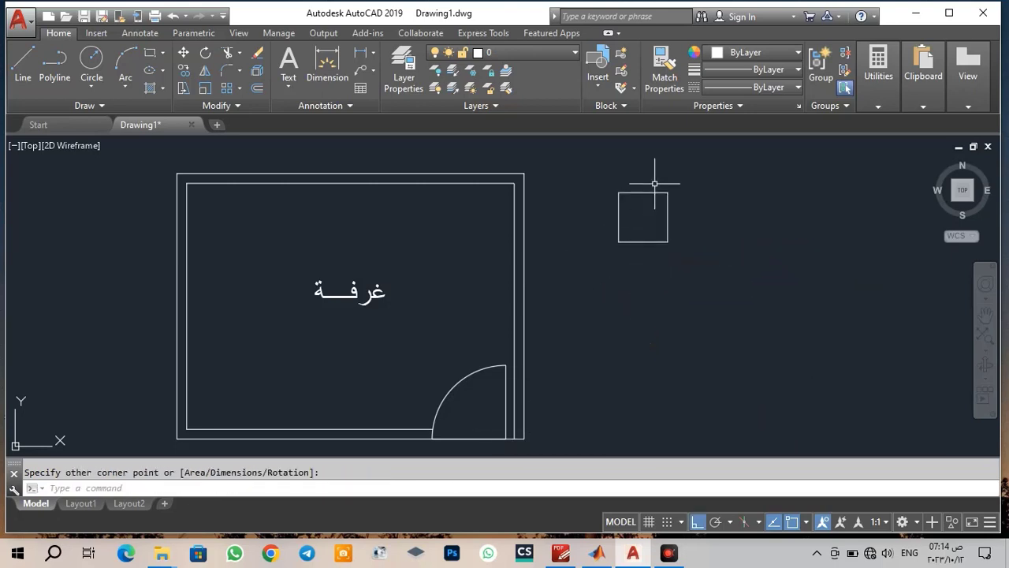
# - Draw a horizontal line across the square's lower part, then select the square and line
pyautogui.scroll(1, 655, 187)
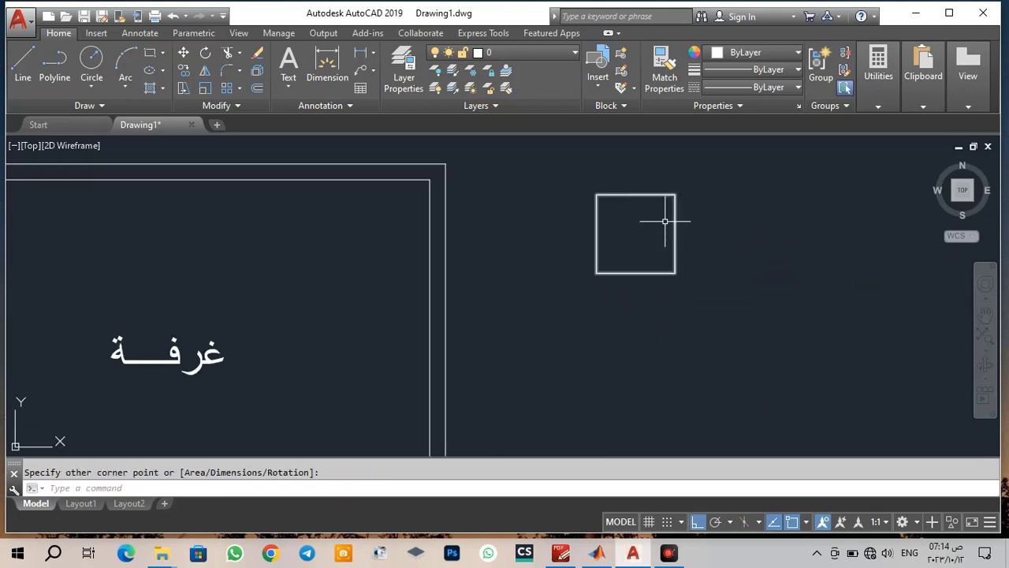
pyautogui.scroll(2, 676, 248)
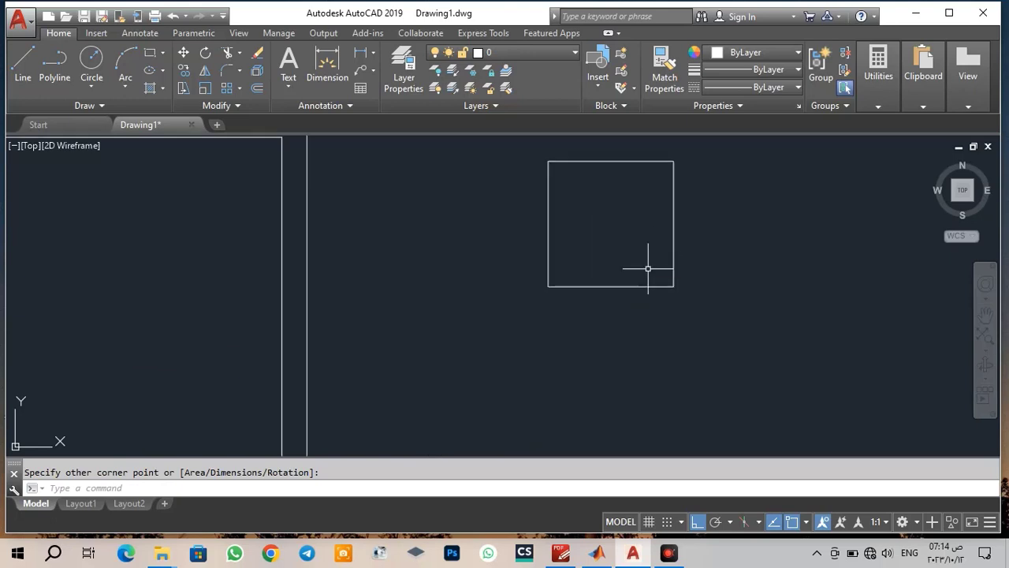
pyautogui.write('l')
pyautogui.press('Return')
pyautogui.click(674, 258)
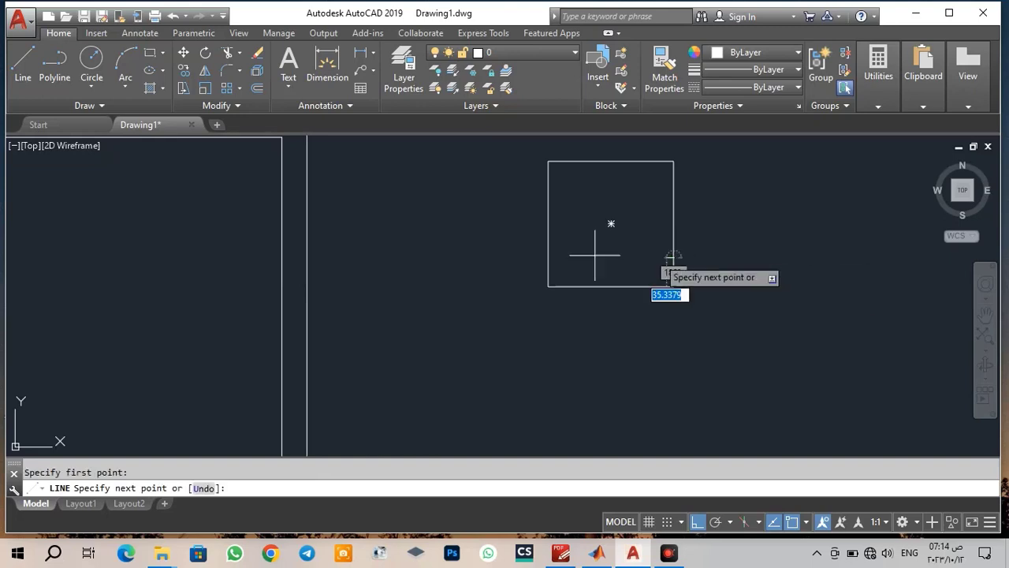
pyautogui.click(548, 258)
pyautogui.press('Return')
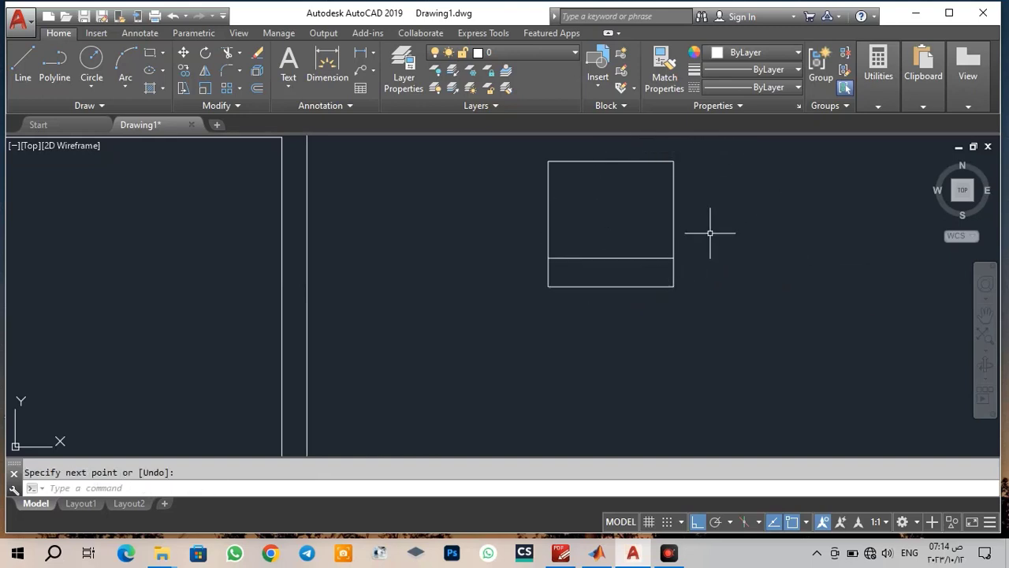
pyautogui.click(702, 145)
pyautogui.click(507, 303)
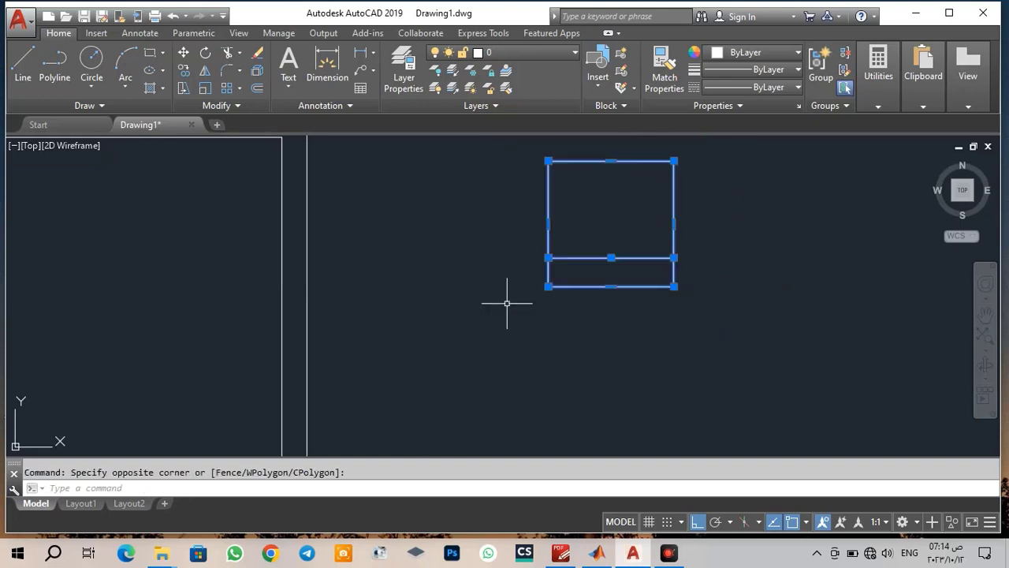
# - Define block 'light' from the square and its dividing line, with the base point at the lower-right corner
pyautogui.write('b')
pyautogui.press('Return')
pyautogui.write('light')
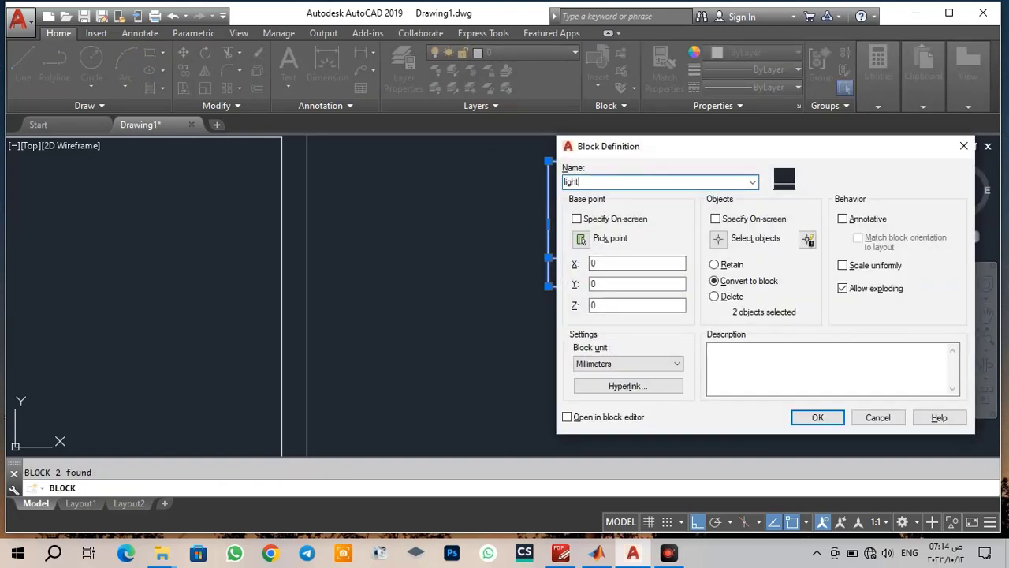
pyautogui.click(583, 241)
pyautogui.click(673, 286)
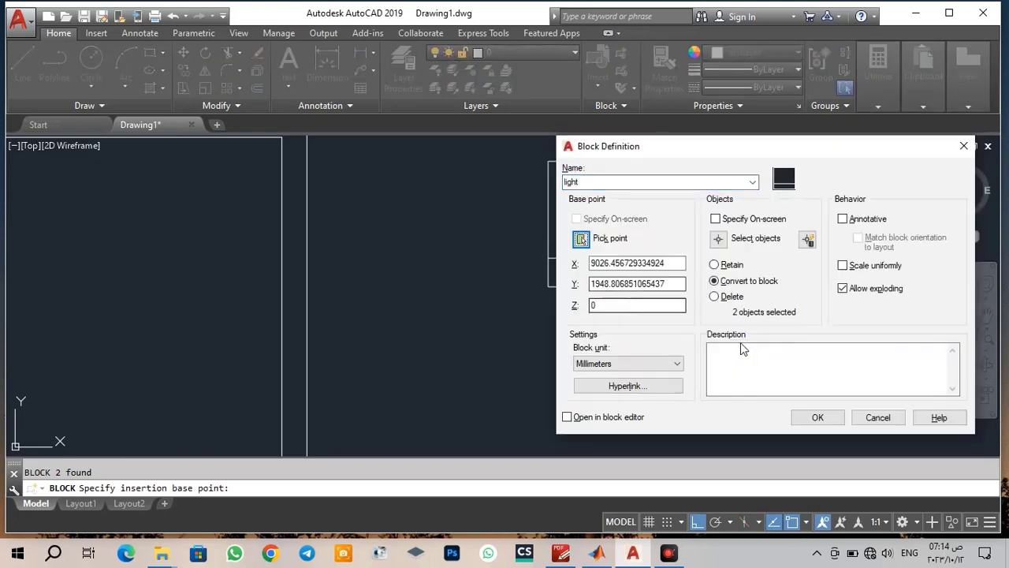
pyautogui.click(818, 418)
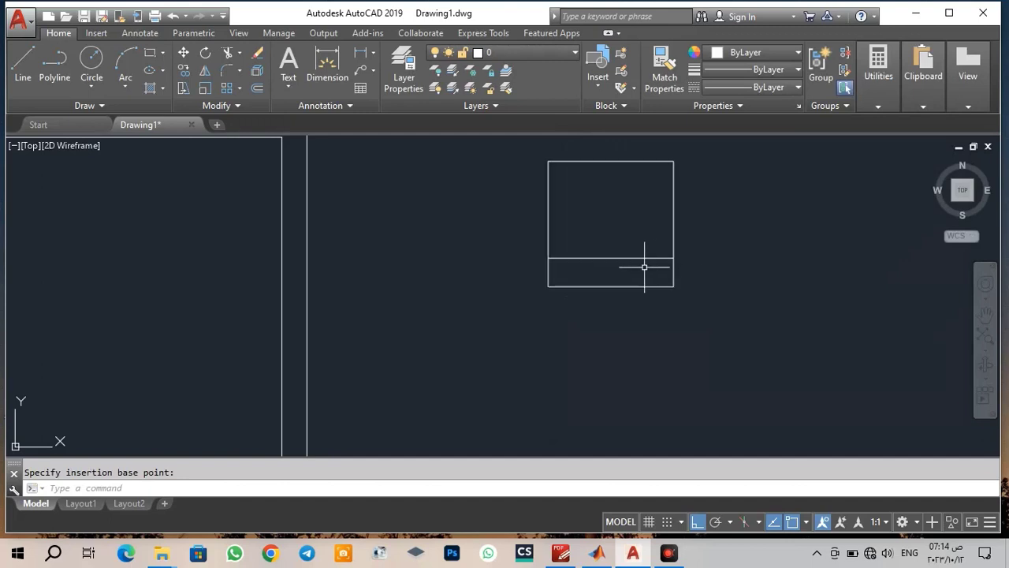
pyautogui.scroll(-3, 677, 230)
pyautogui.scroll(-2, 733, 227)
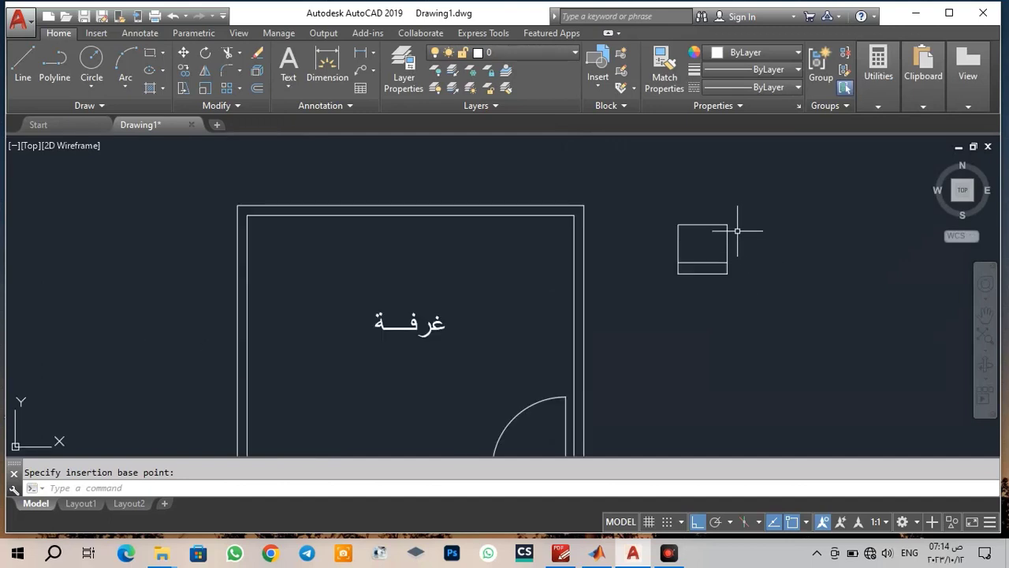
# - Copy the light block from beside the room into the room's upper area
pyautogui.click(724, 231)
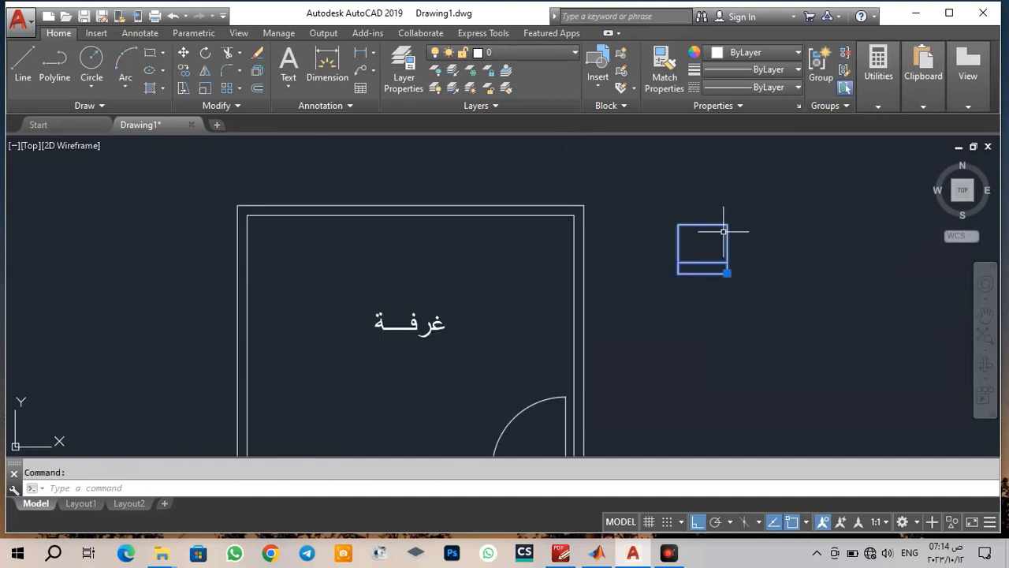
pyautogui.write('co')
pyautogui.press('Return')
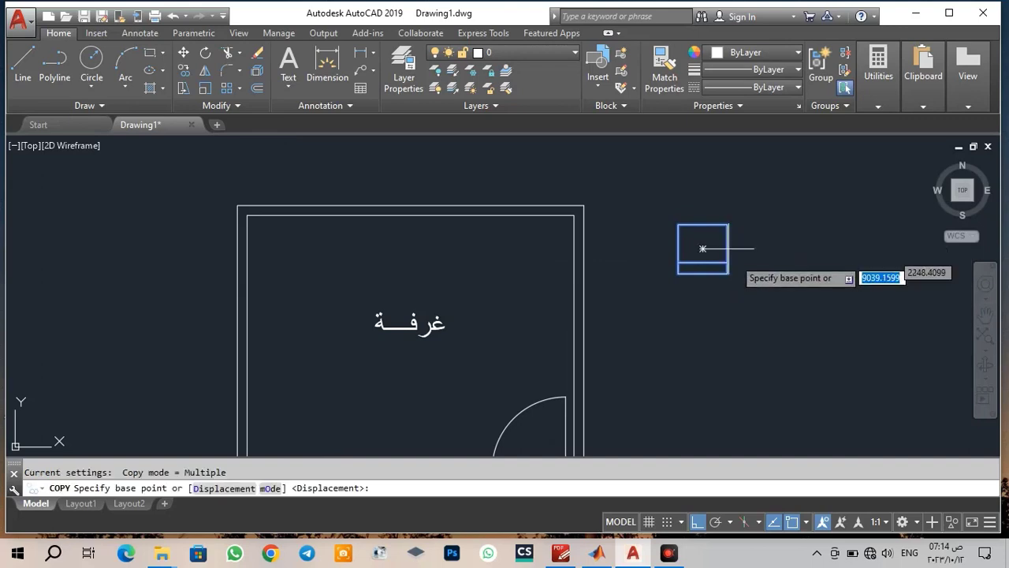
pyautogui.scroll(5, 727, 272)
pyautogui.click(729, 271)
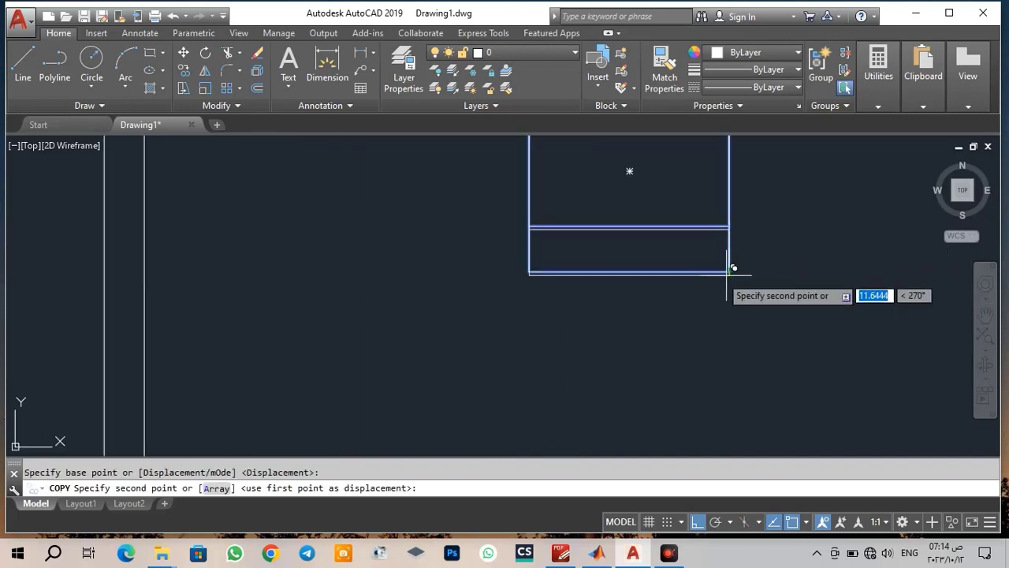
pyautogui.scroll(-5, 722, 270)
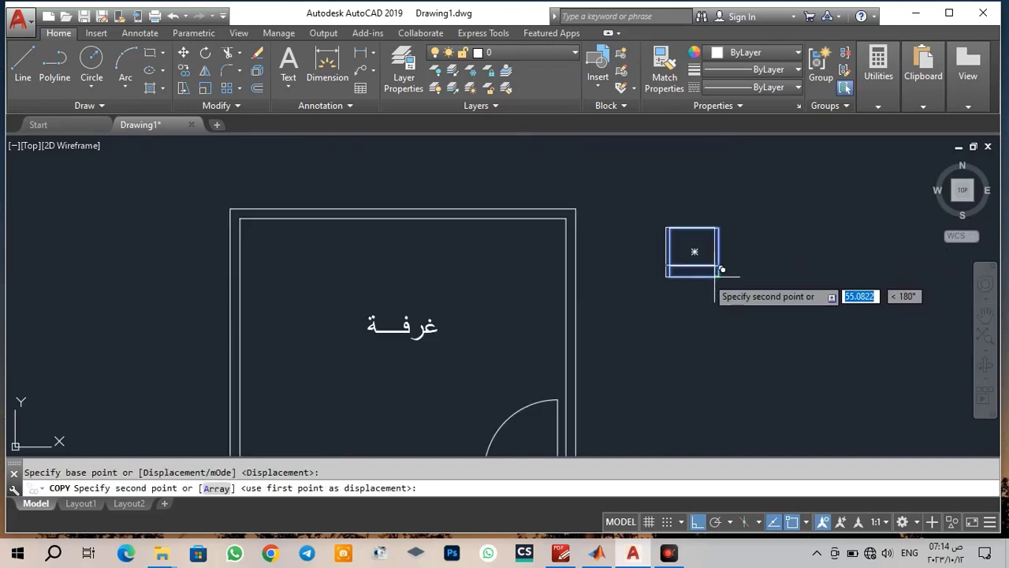
pyautogui.click(698, 521)
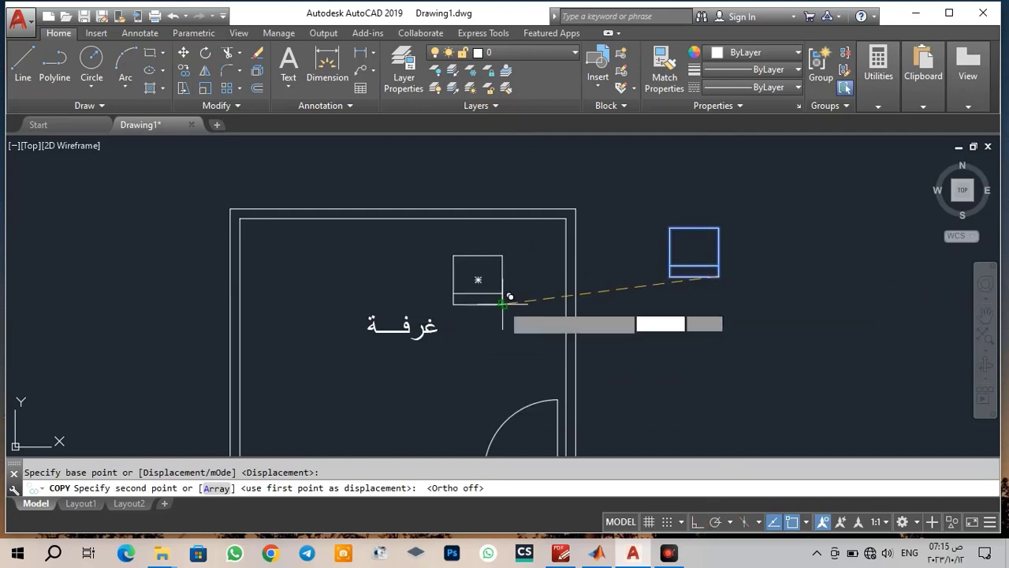
pyautogui.click(503, 302)
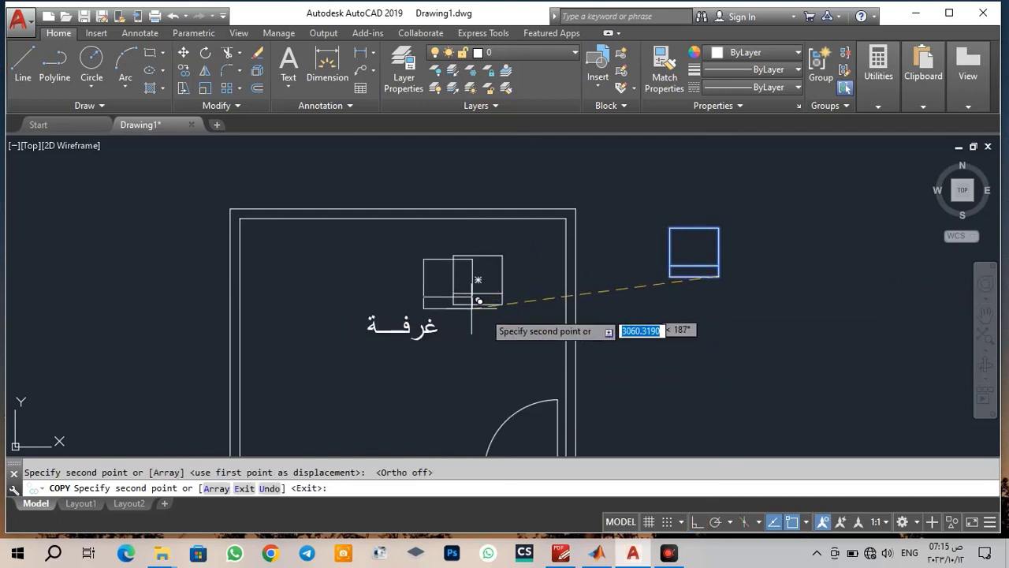
pyautogui.press('Return')
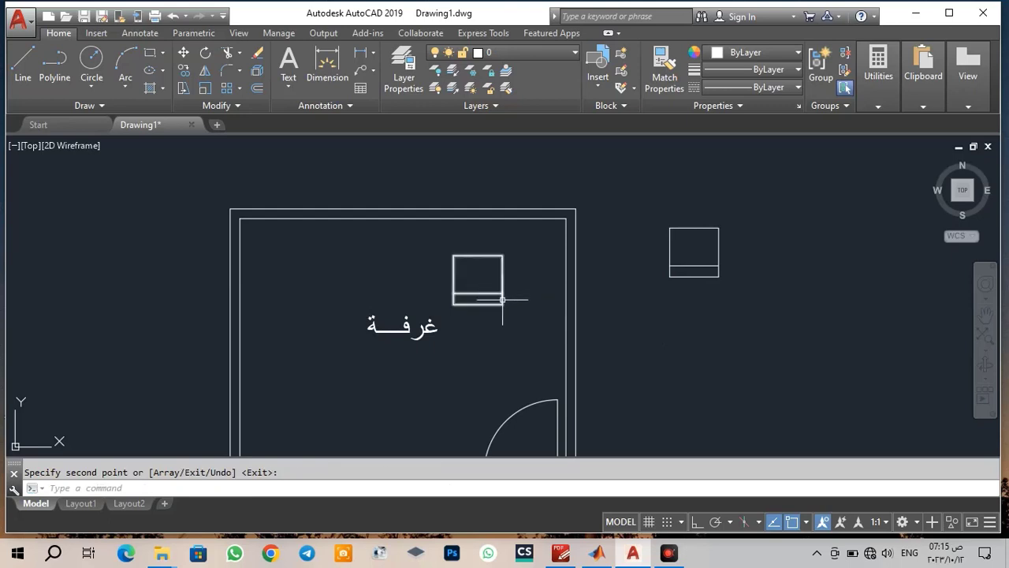
pyautogui.press('Return')
pyautogui.click(698, 521)
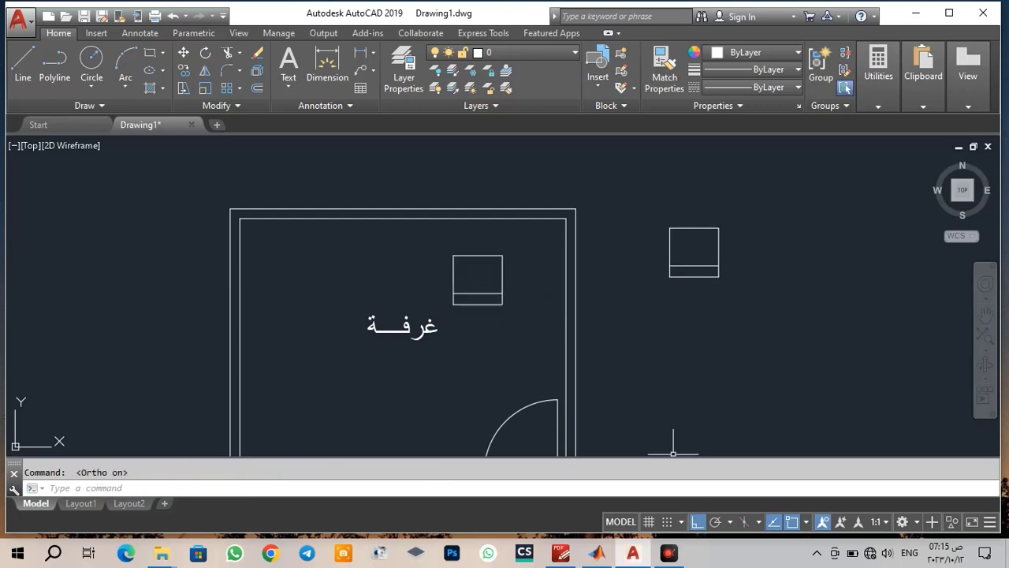
# - Copy that light block further left inside the room
pyautogui.click(483, 298)
pyautogui.write('co')
pyautogui.press('Return')
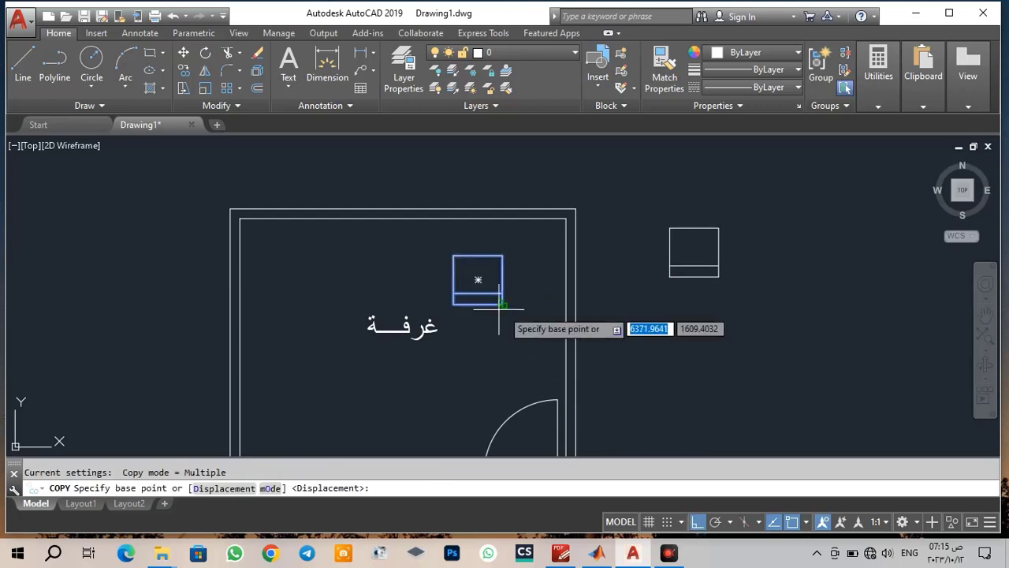
pyautogui.click(501, 304)
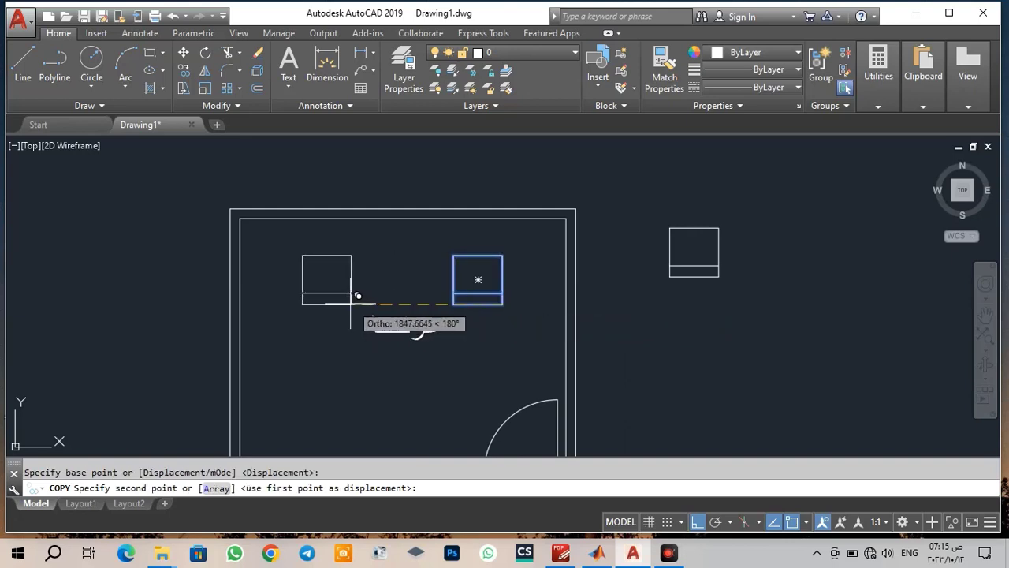
pyautogui.click(347, 296)
pyautogui.scroll(-2, 394, 222)
pyautogui.scroll(-2, 409, 201)
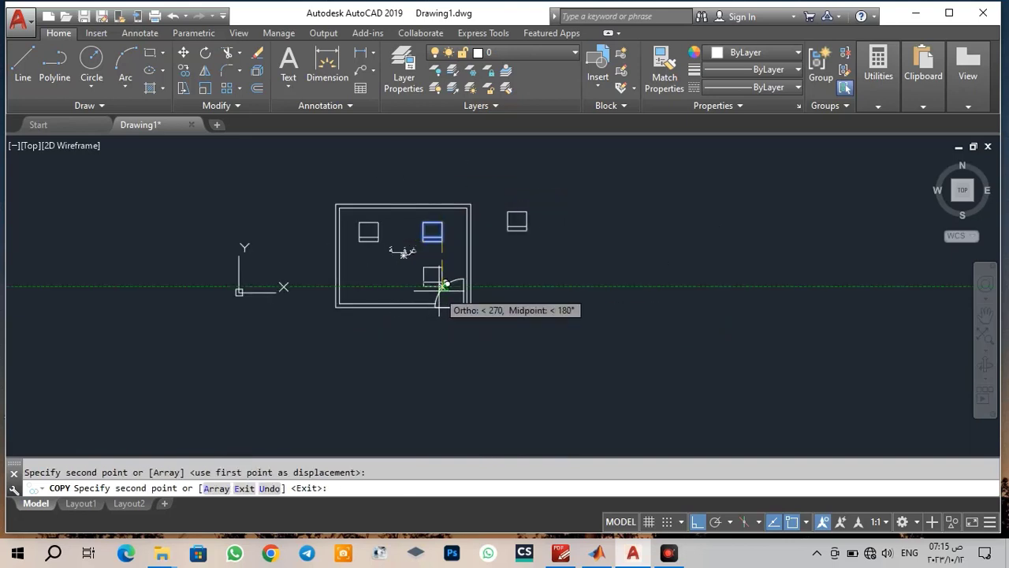
pyautogui.scroll(2, 533, 273)
pyautogui.scroll(2, 356, 263)
pyautogui.scroll(-2, 360, 273)
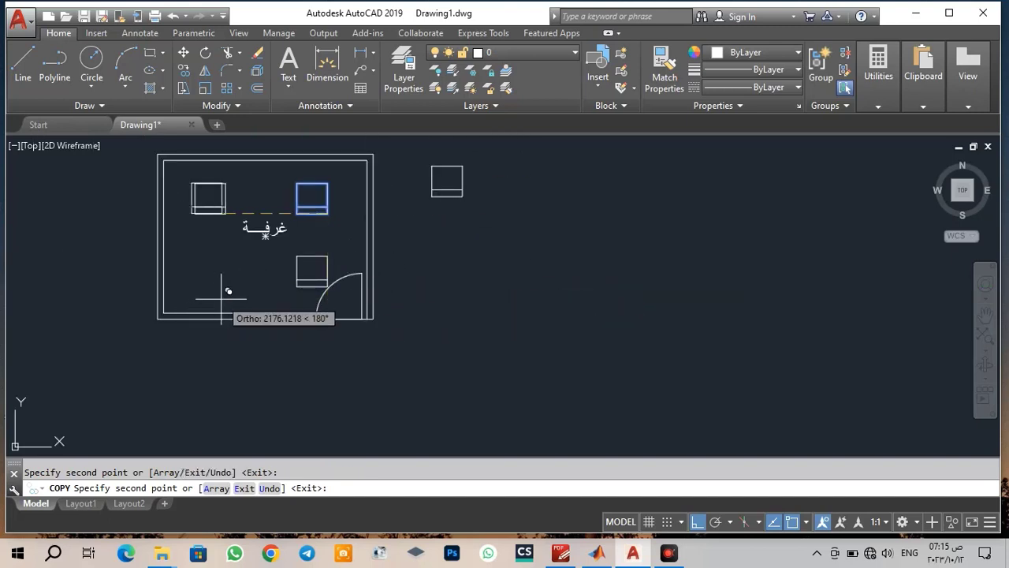
pyautogui.press('Escape')
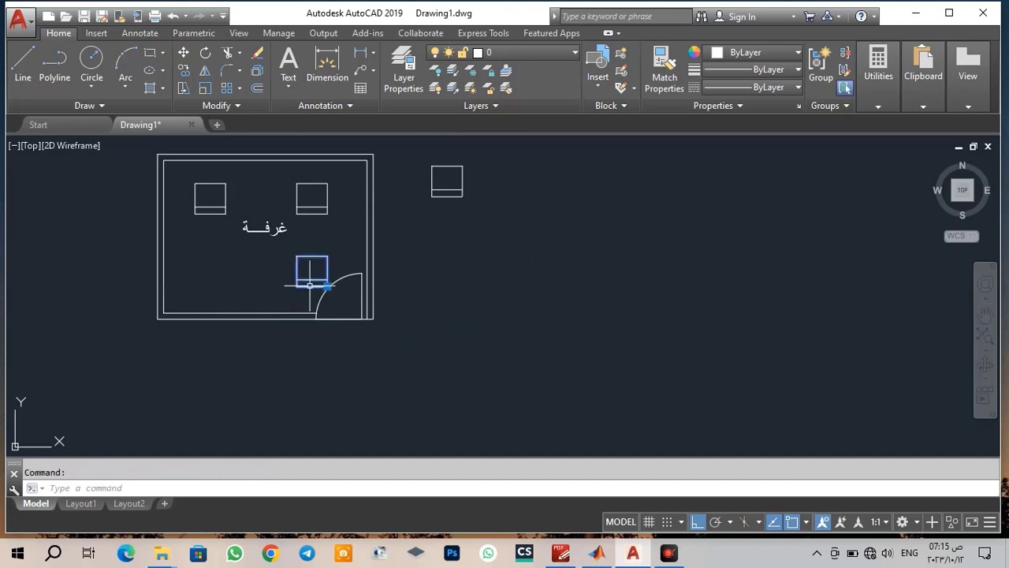
# - Copy the lower-right light block to the room's lower left
pyautogui.press('Return')
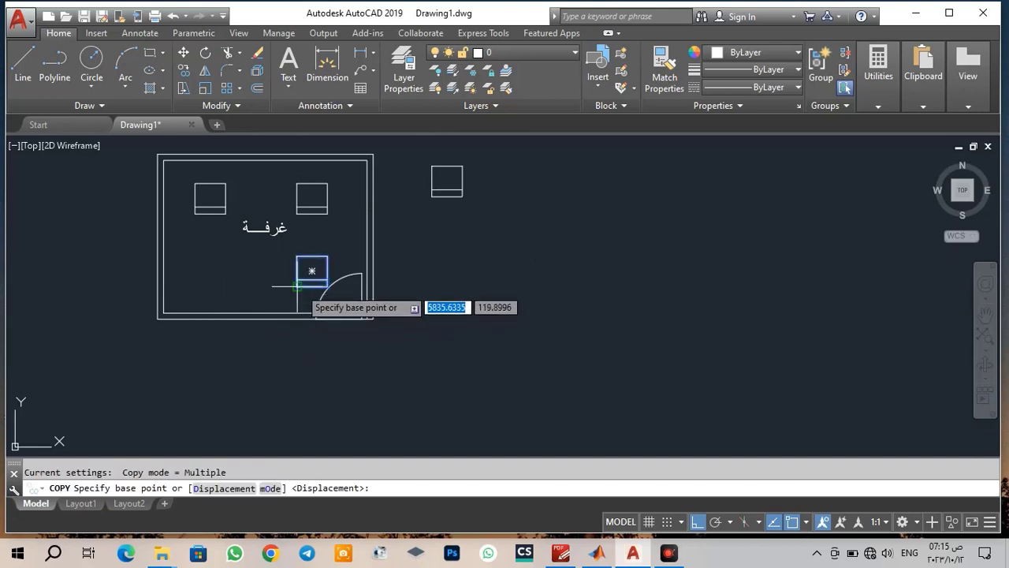
pyautogui.click(296, 285)
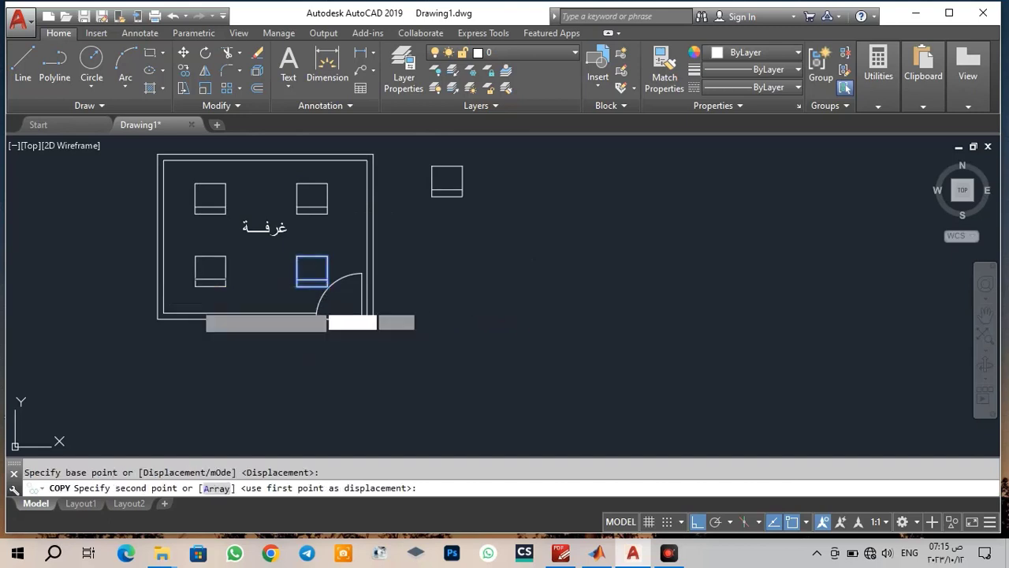
pyautogui.click(212, 292)
pyautogui.scroll(-2, 581, 301)
pyautogui.scroll(3, 351, 227)
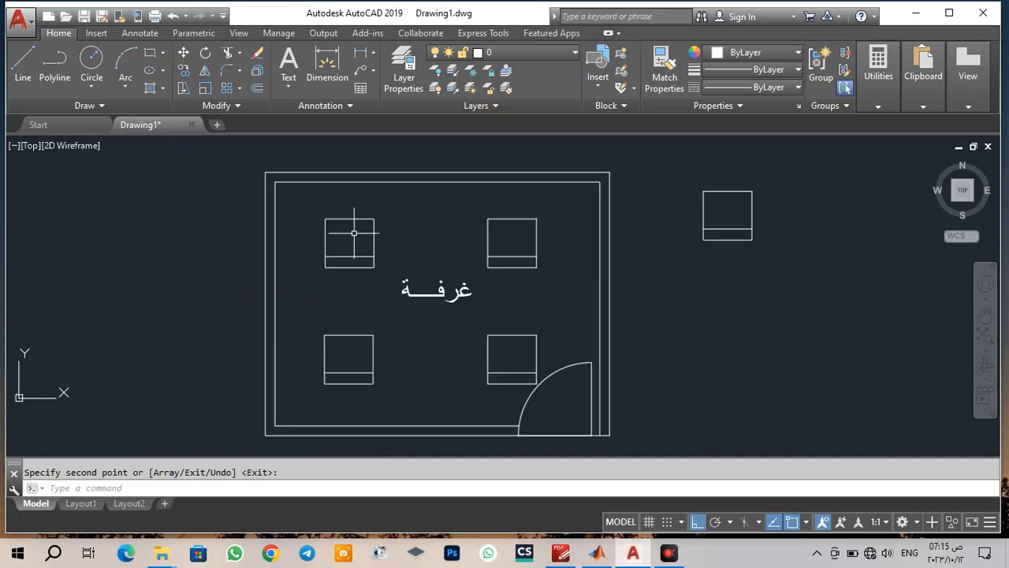
pyautogui.scroll(2, 514, 250)
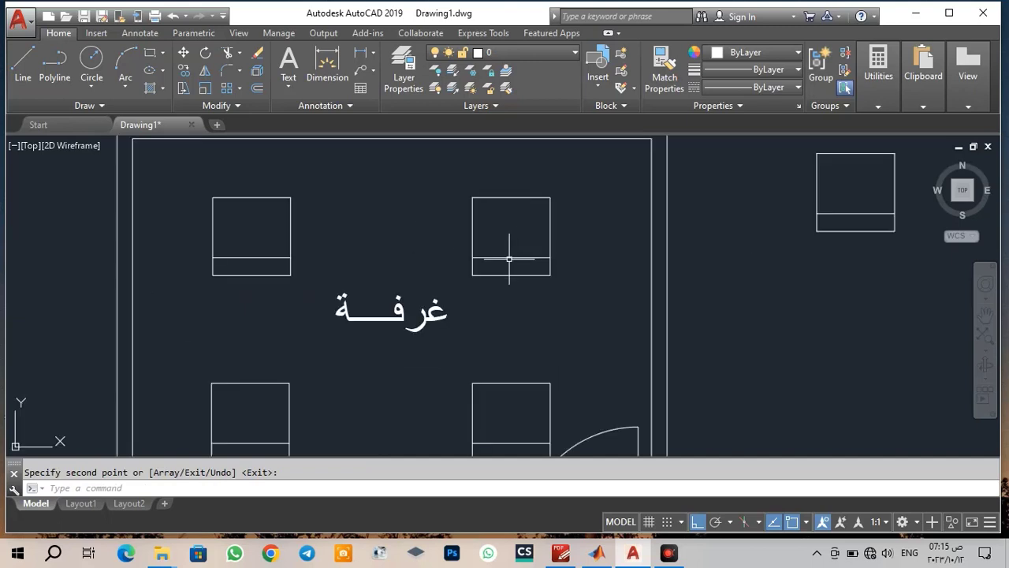
pyautogui.scroll(-2, 513, 254)
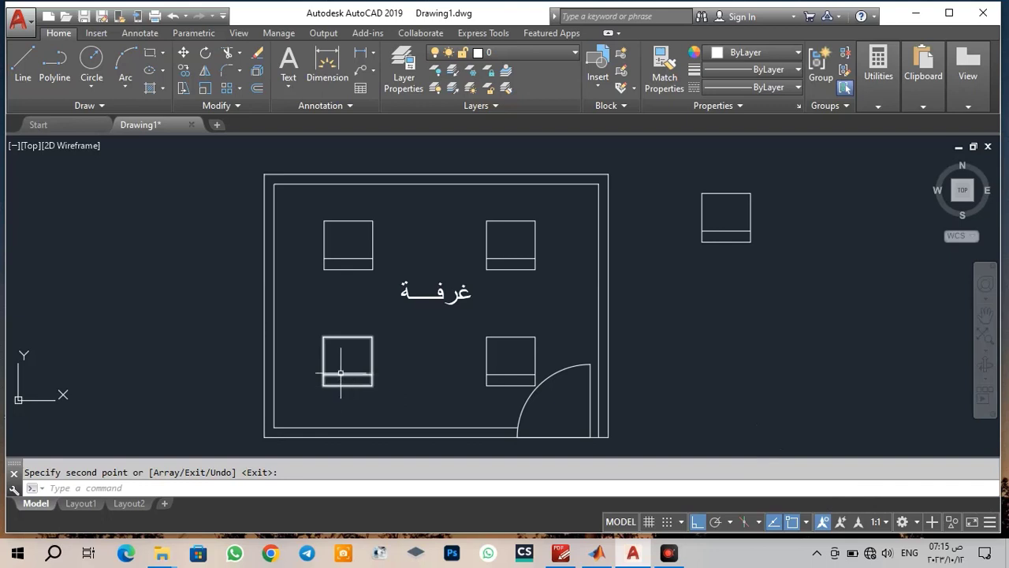
# - Hatch the bottom-left light's lower strip with a green ANSI32 pattern at scale 5
pyautogui.scroll(4, 348, 384)
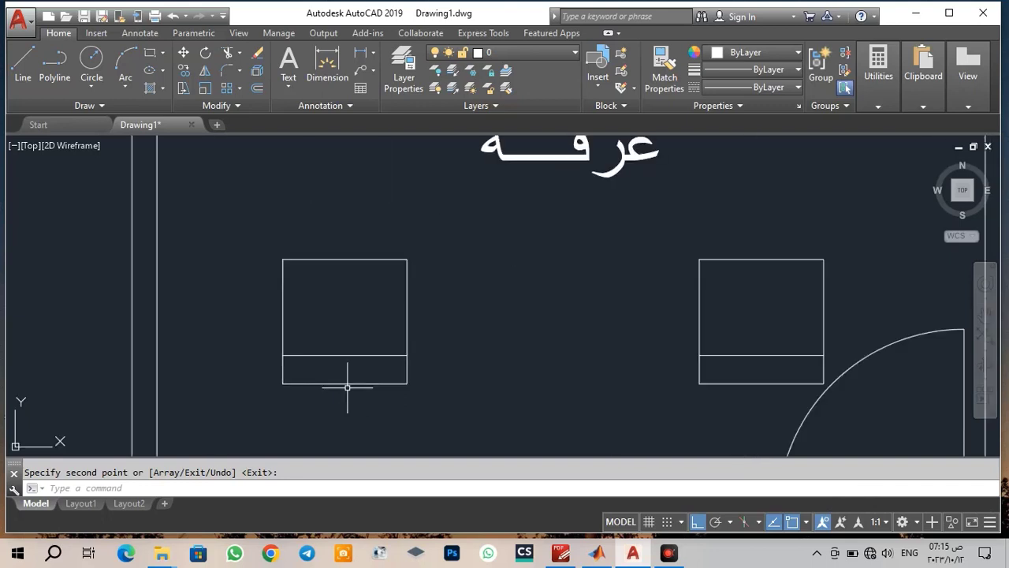
pyautogui.write('h')
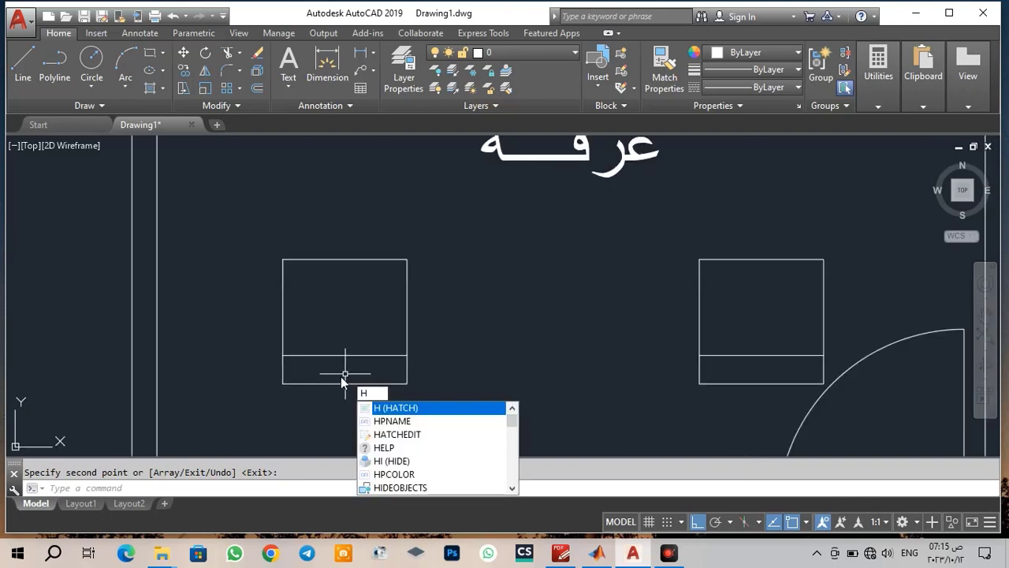
pyautogui.press('Return')
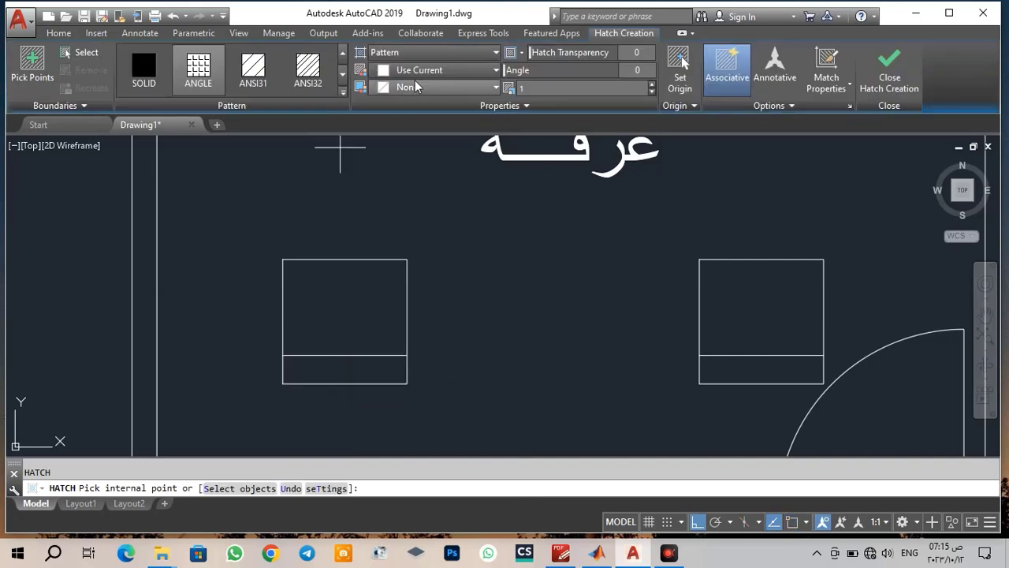
pyautogui.click(429, 70)
pyautogui.click(405, 239)
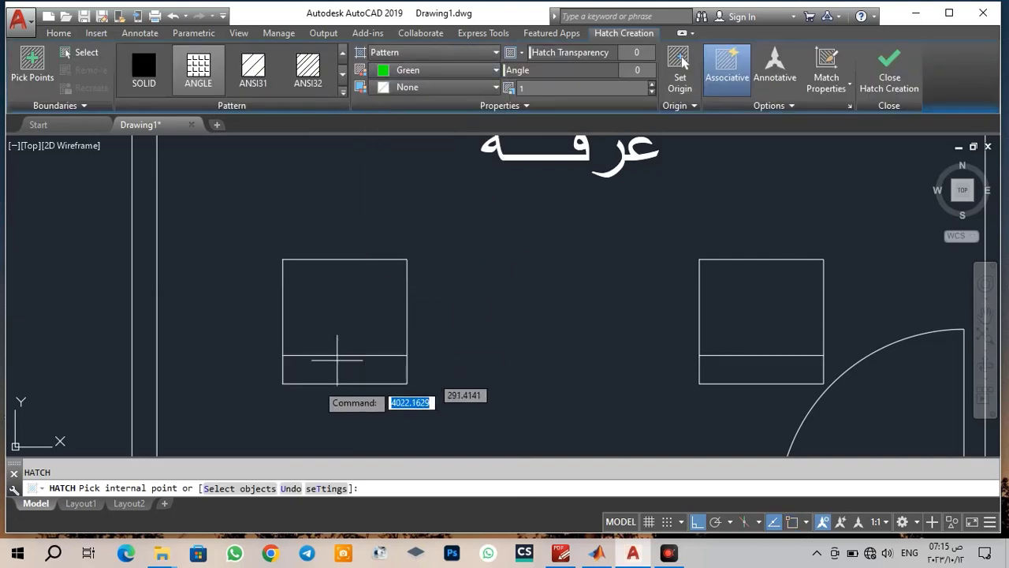
pyautogui.click(319, 365)
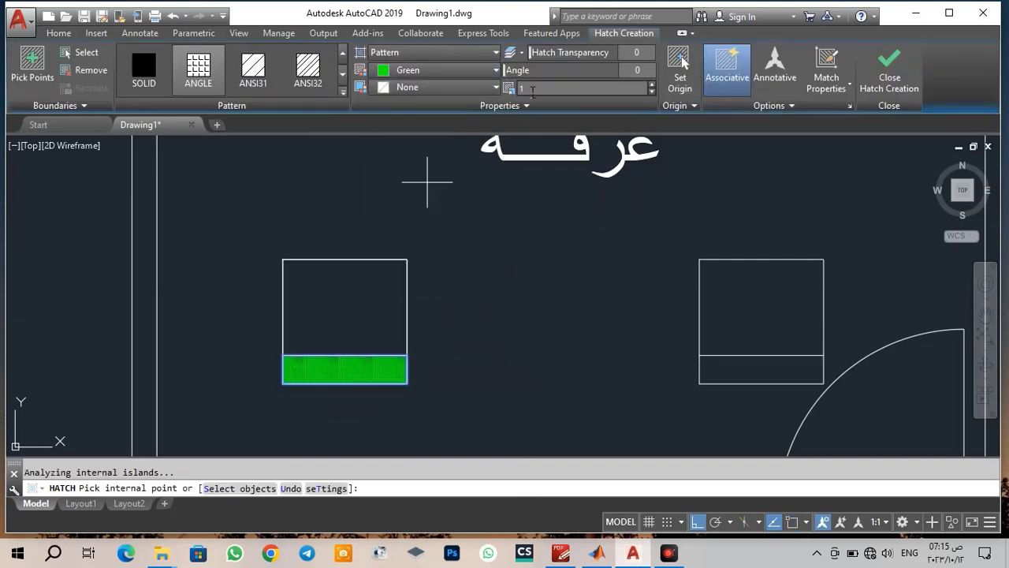
pyautogui.write('5')
pyautogui.press('Return')
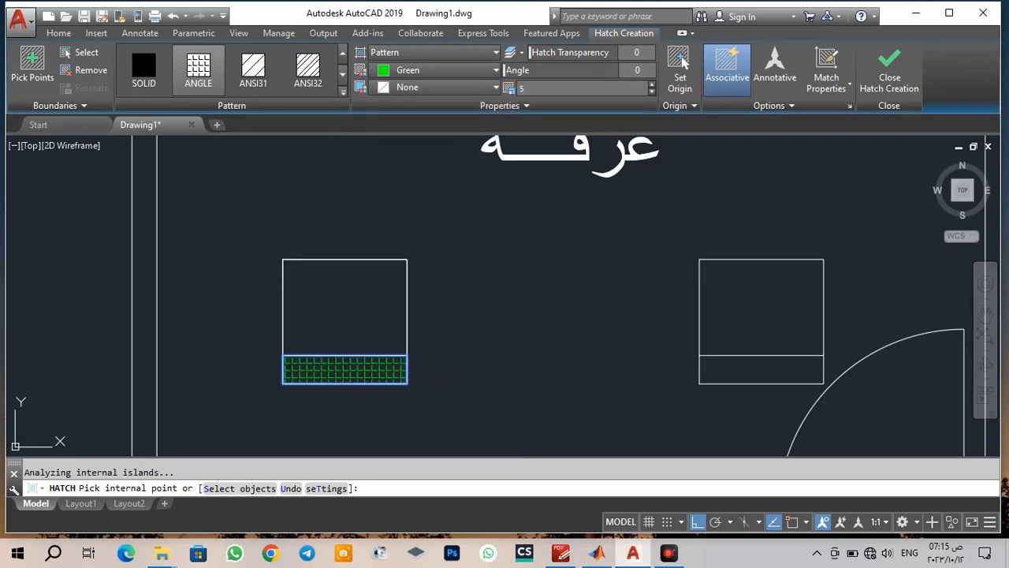
pyautogui.click(308, 67)
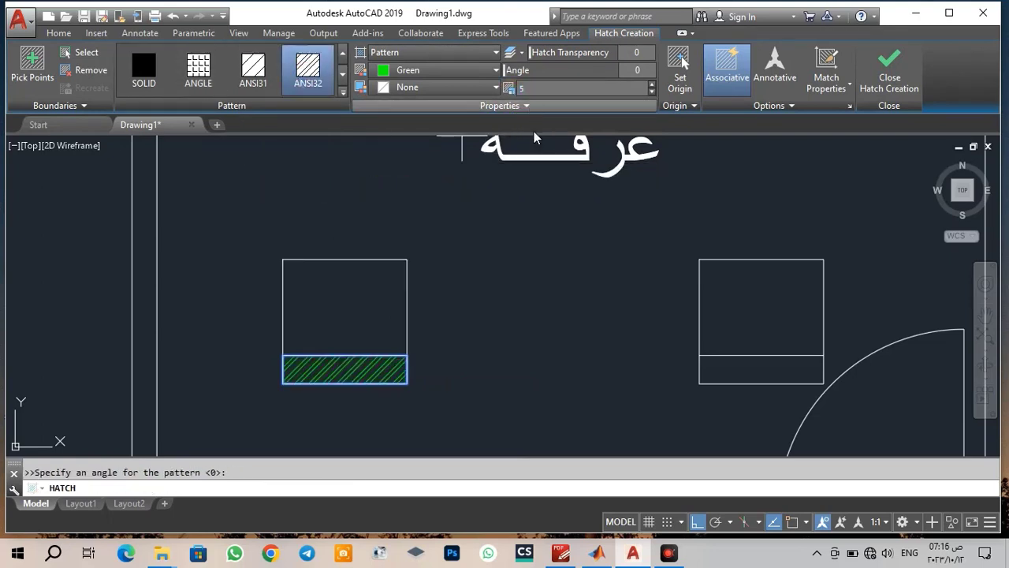
pyautogui.scroll(-2, 544, 237)
pyautogui.press('Return')
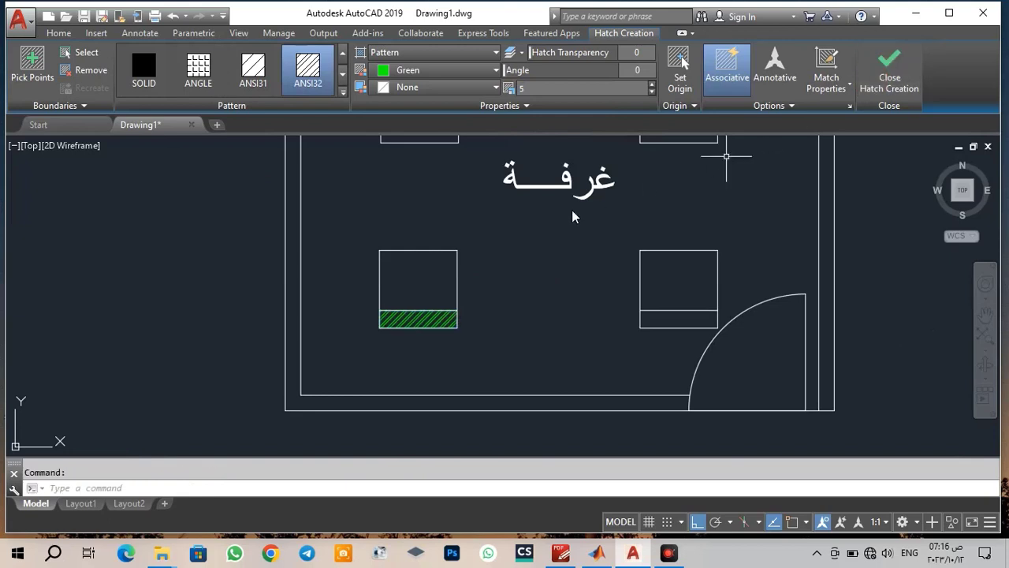
pyautogui.scroll(-2, 419, 259)
pyautogui.scroll(-2, 371, 275)
# - Zoom in and select the upper-right light block in the room
pyautogui.scroll(-2, 415, 384)
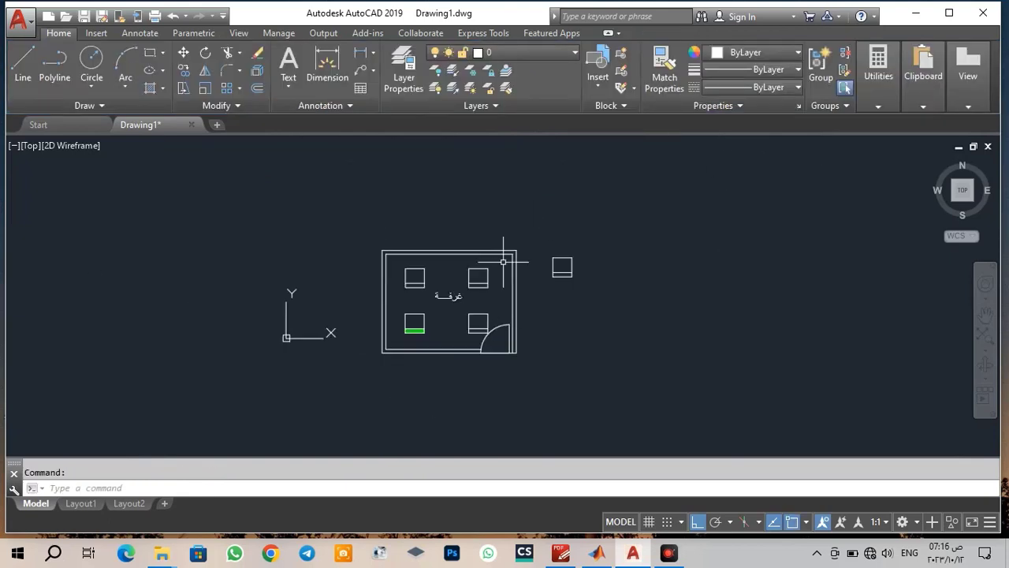
pyautogui.scroll(4, 418, 315)
pyautogui.scroll(3, 403, 355)
pyautogui.scroll(-1, 380, 365)
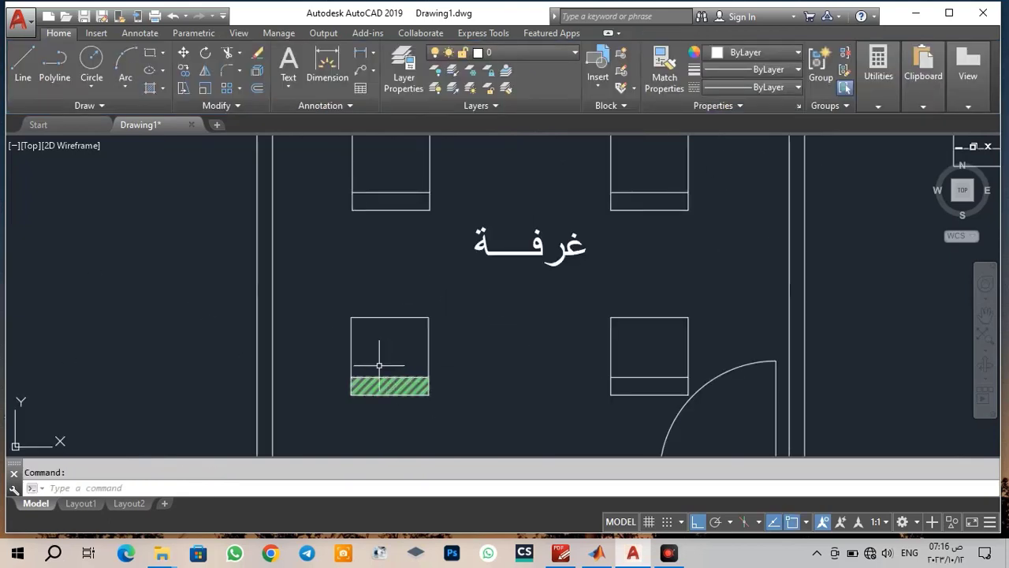
pyautogui.scroll(-2, 380, 365)
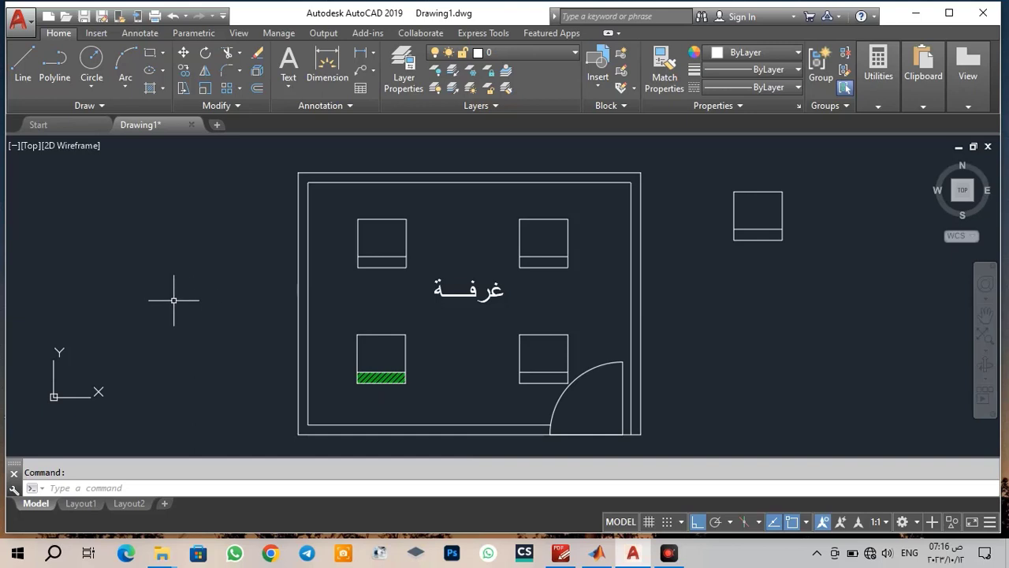
pyautogui.click(541, 227)
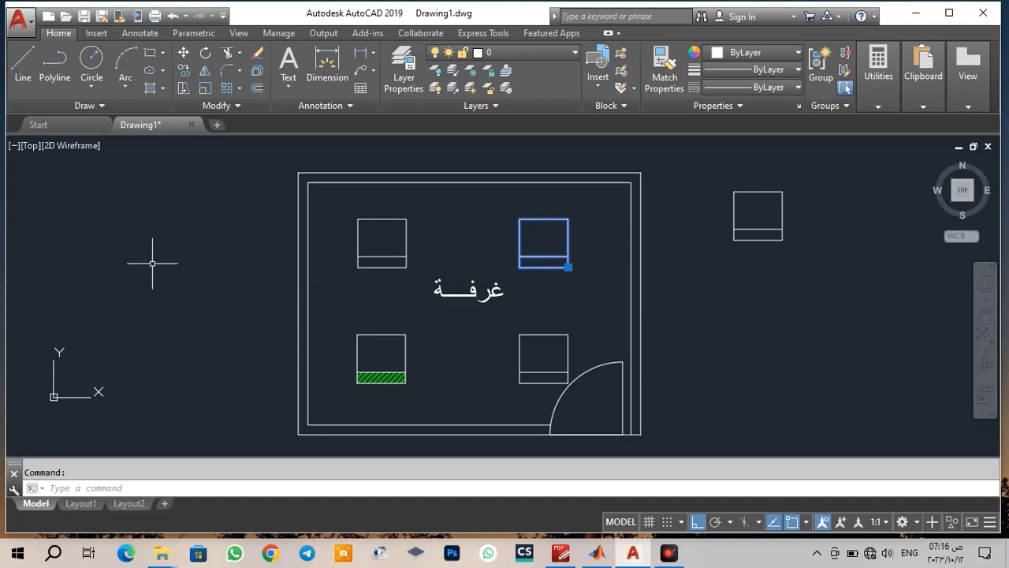
pyautogui.scroll(5, 817, 202)
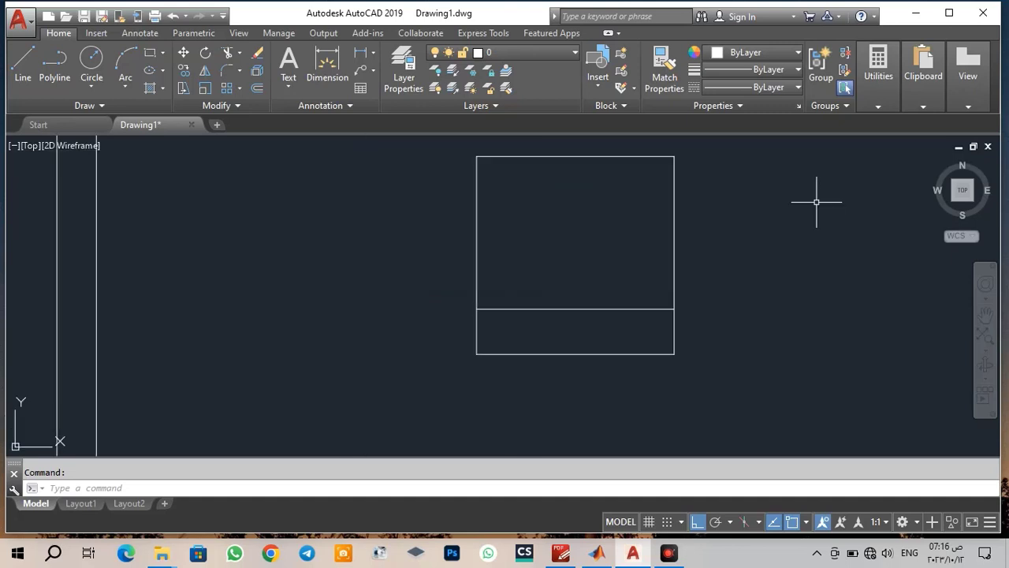
pyautogui.click(642, 157)
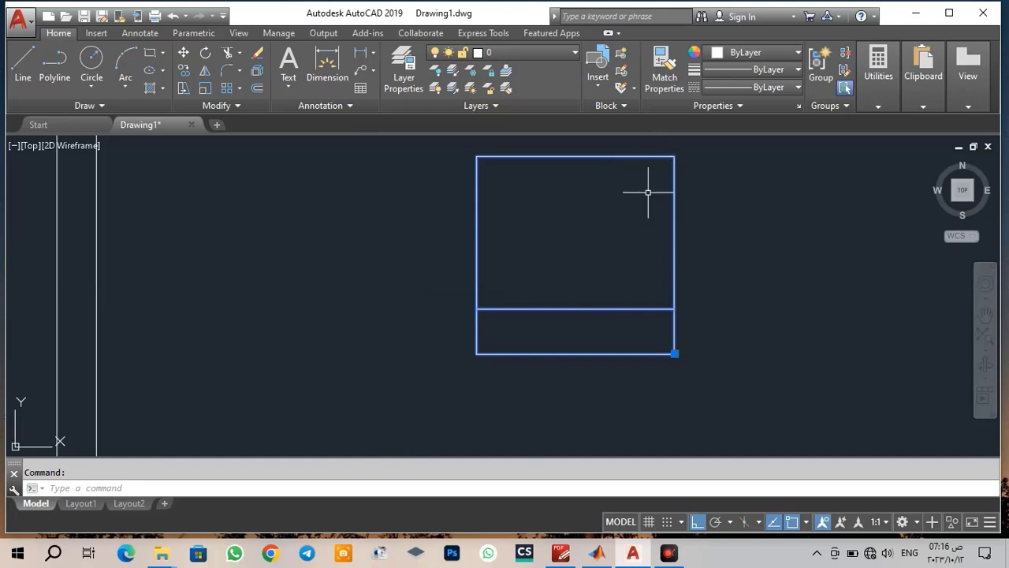
pyautogui.press('Escape')
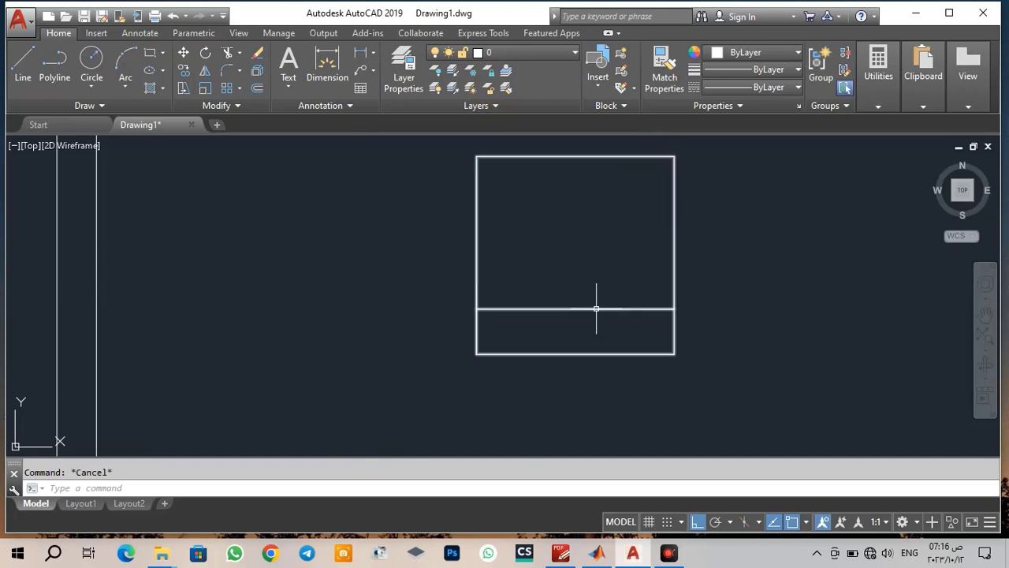
# - Explode the light block and delete its inner horizontal divider line
pyautogui.click(596, 308)
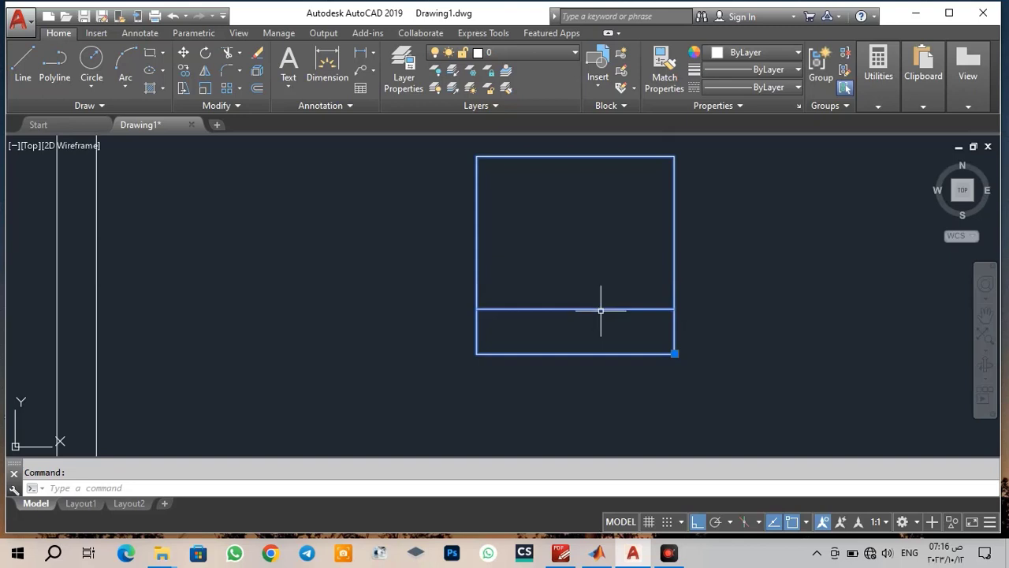
pyautogui.write('explo')
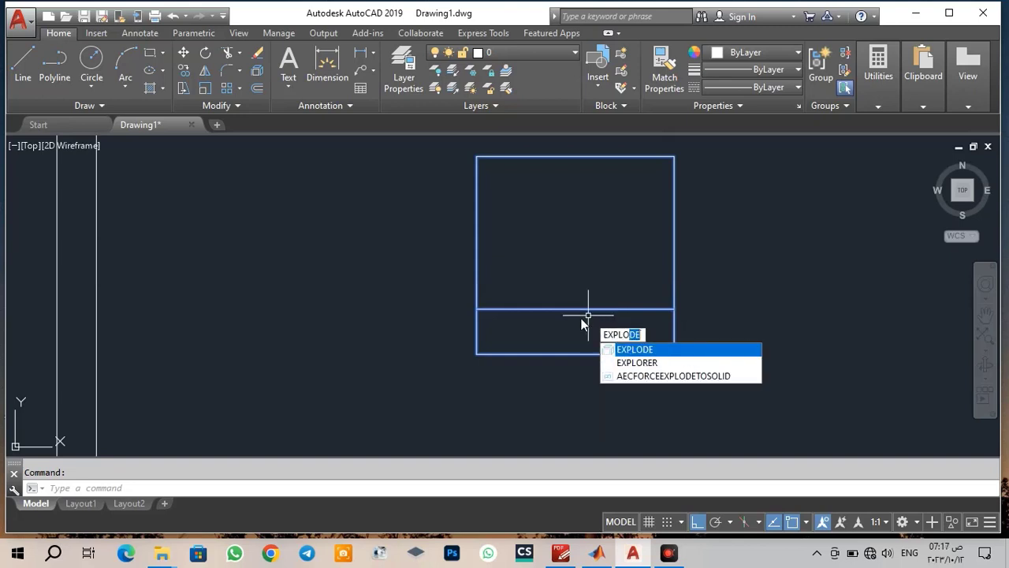
pyautogui.press('Return')
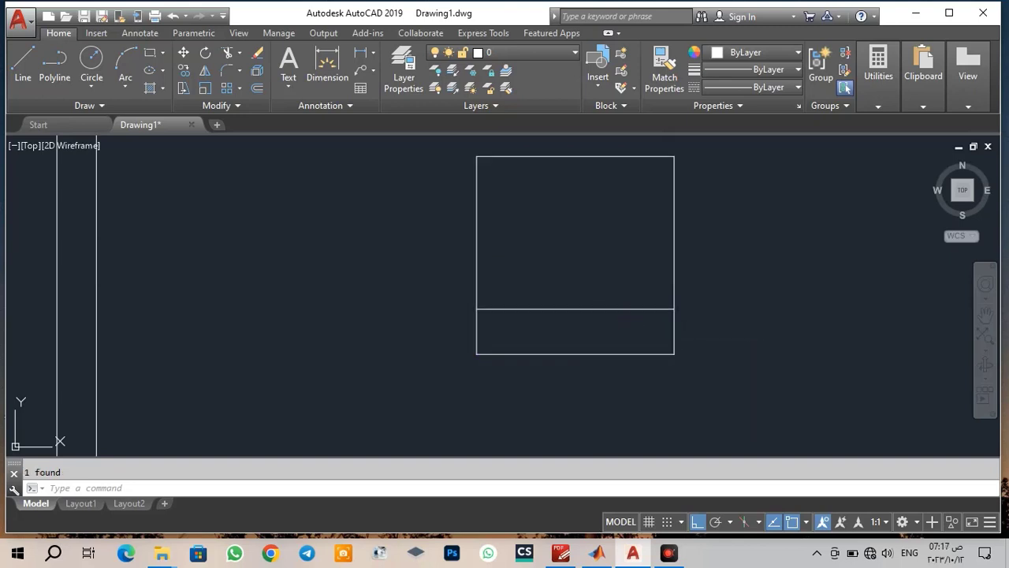
pyautogui.click(584, 308)
pyautogui.press('Delete')
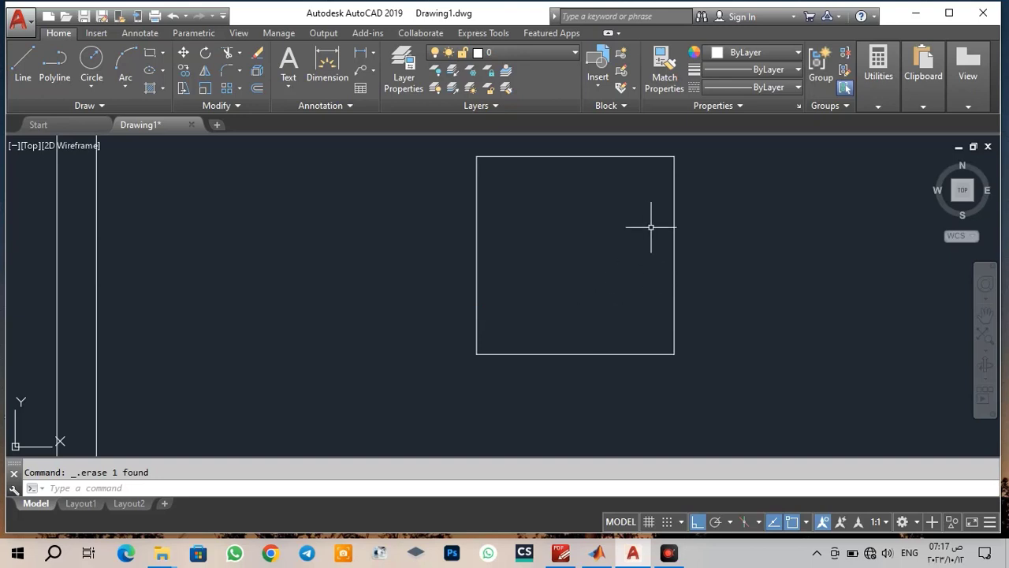
# - Draw a circle on the square's right-edge midpoint, then move it to the square's centre
pyautogui.write('c')
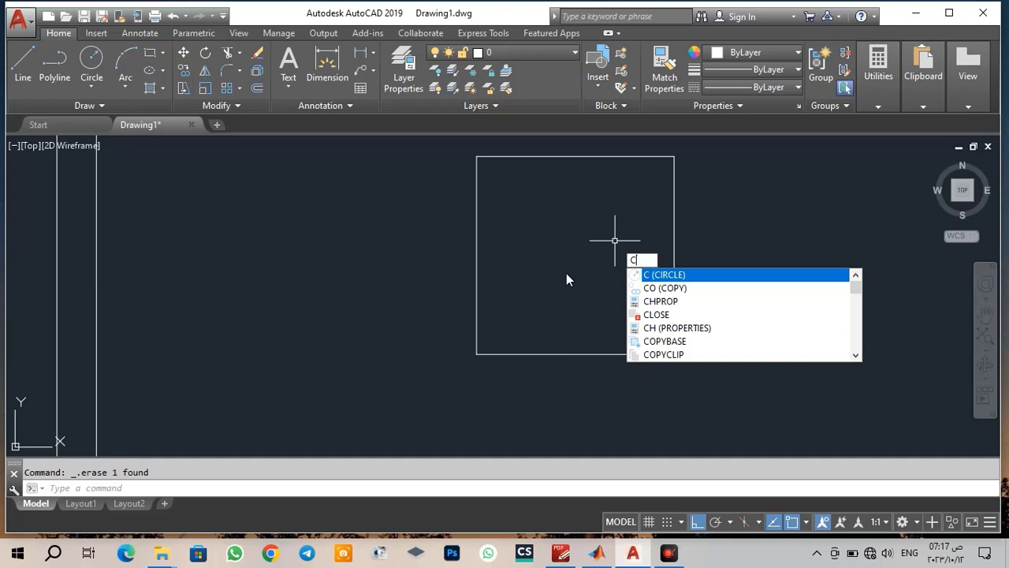
pyautogui.press('Return')
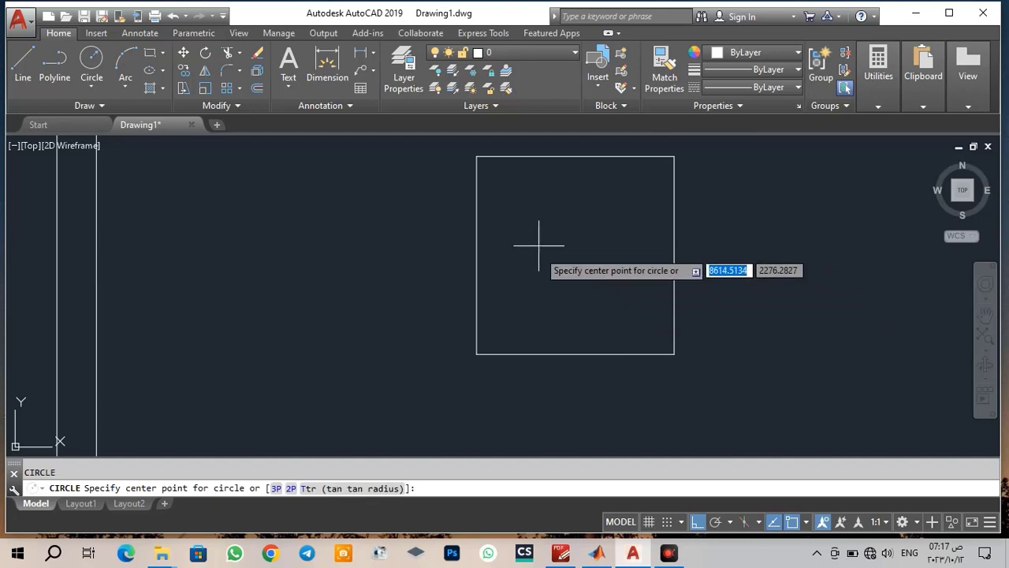
pyautogui.click(674, 254)
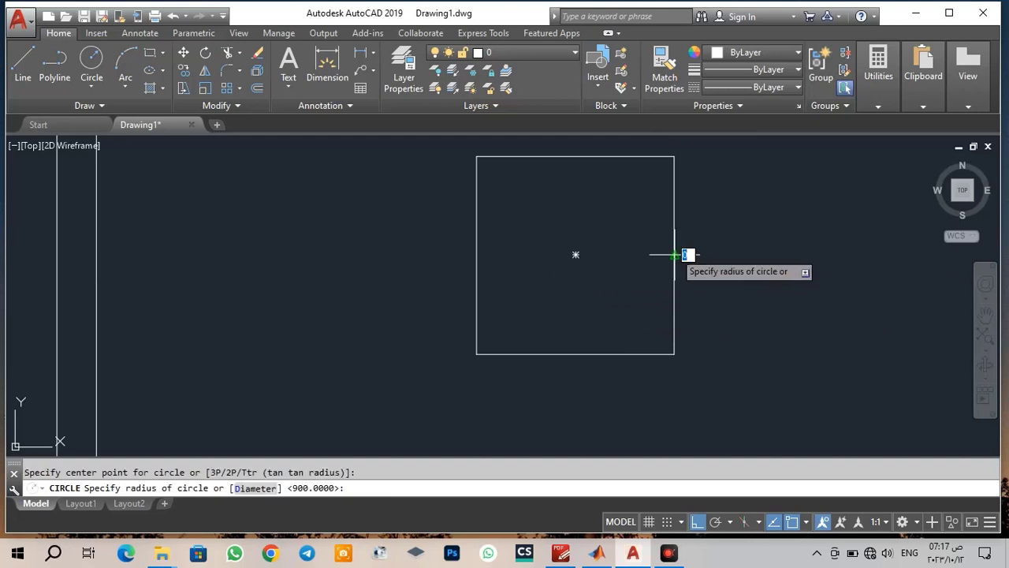
pyautogui.click(652, 270)
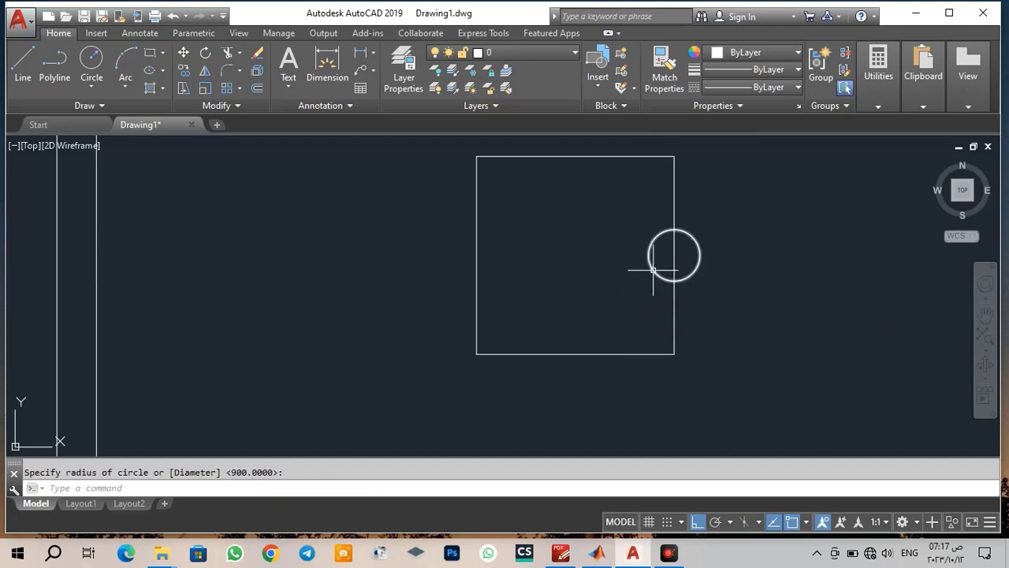
pyautogui.click(652, 270)
pyautogui.write('M')
pyautogui.press('Return')
pyautogui.click(652, 270)
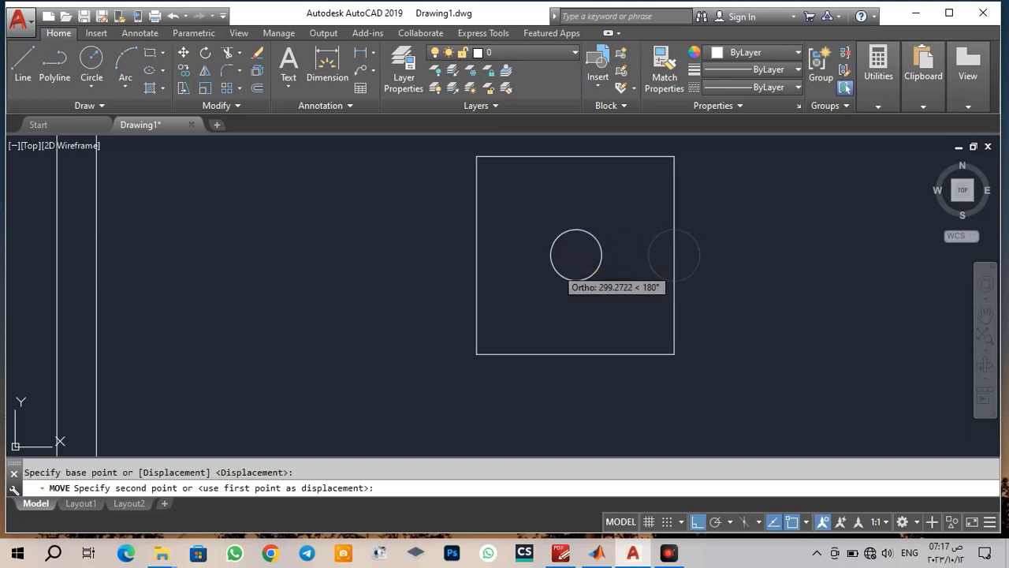
pyautogui.click(567, 256)
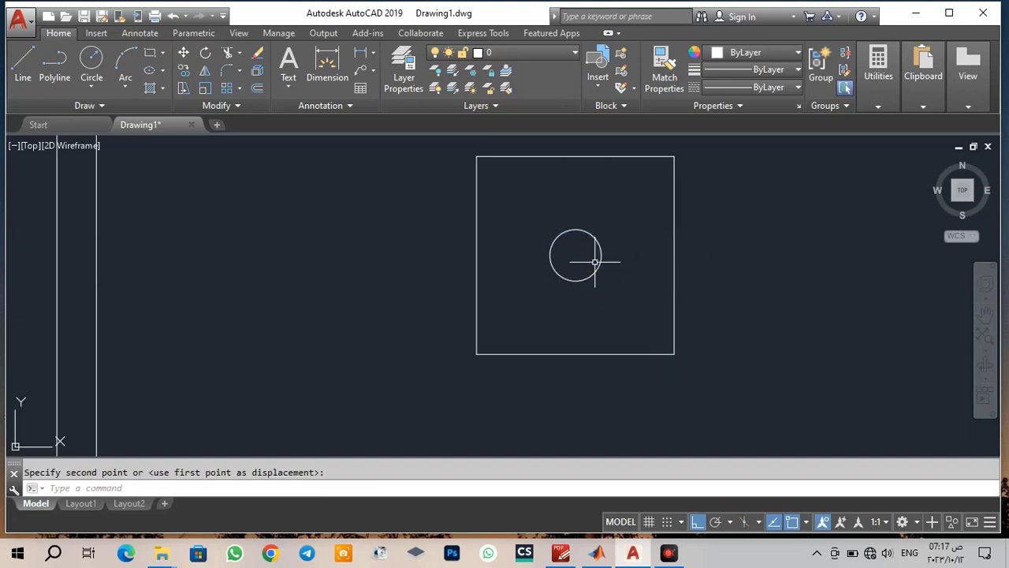
# - Draw two corner-to-corner diagonal lines across the square
pyautogui.write('l')
pyautogui.press('Return')
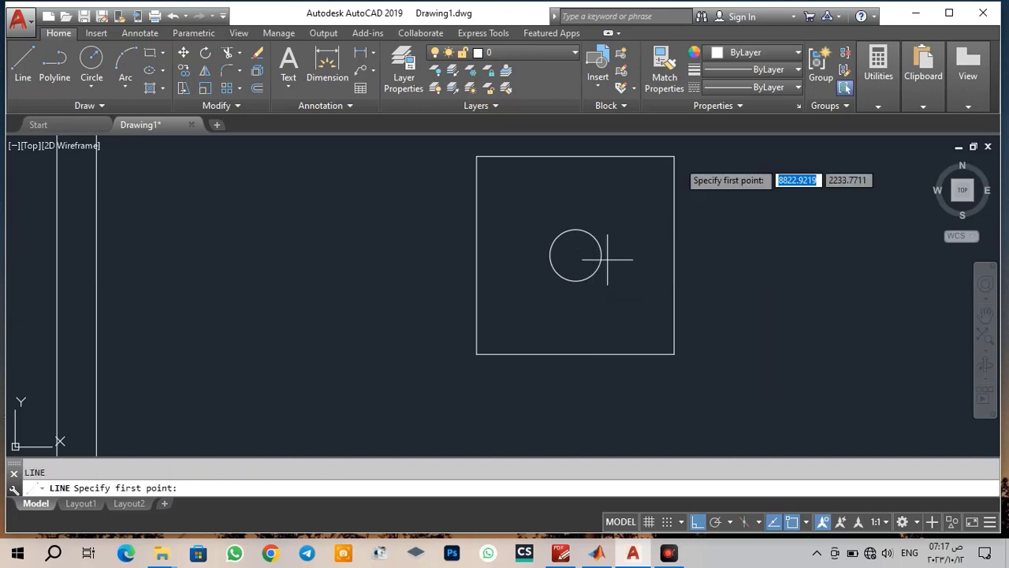
pyautogui.click(674, 156)
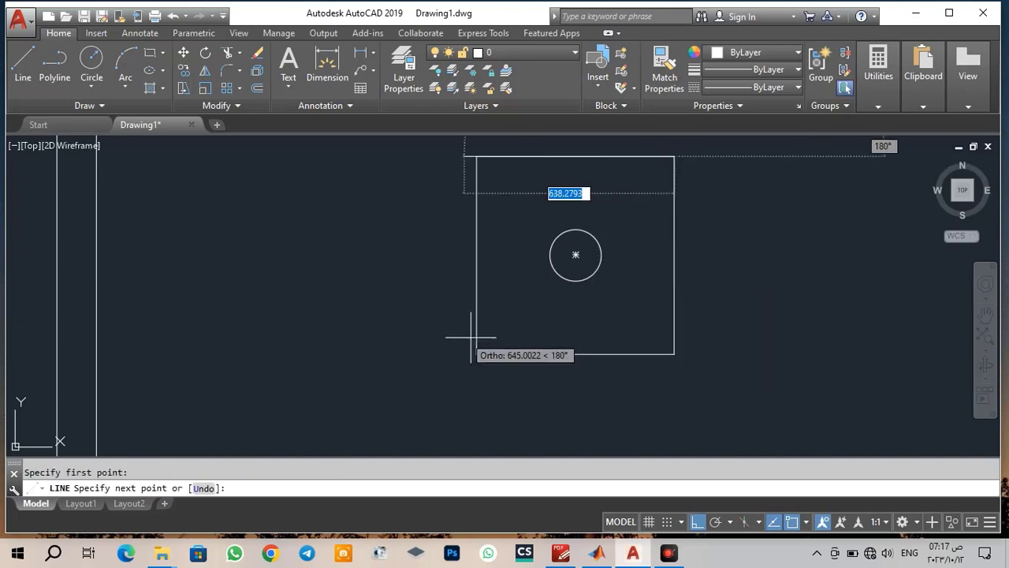
pyautogui.click(477, 353)
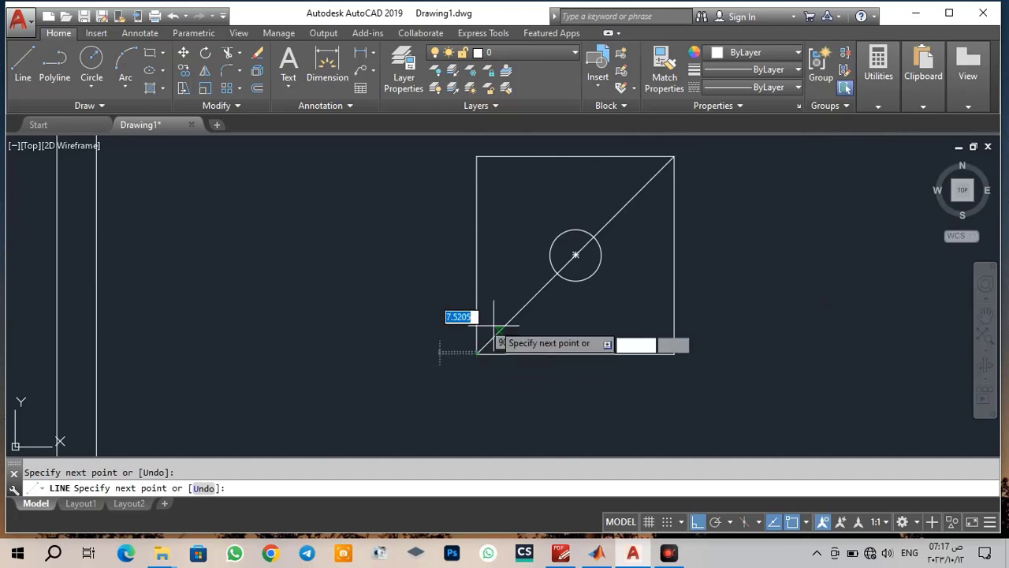
pyautogui.press('Return')
pyautogui.press('Return')
pyautogui.click(477, 156)
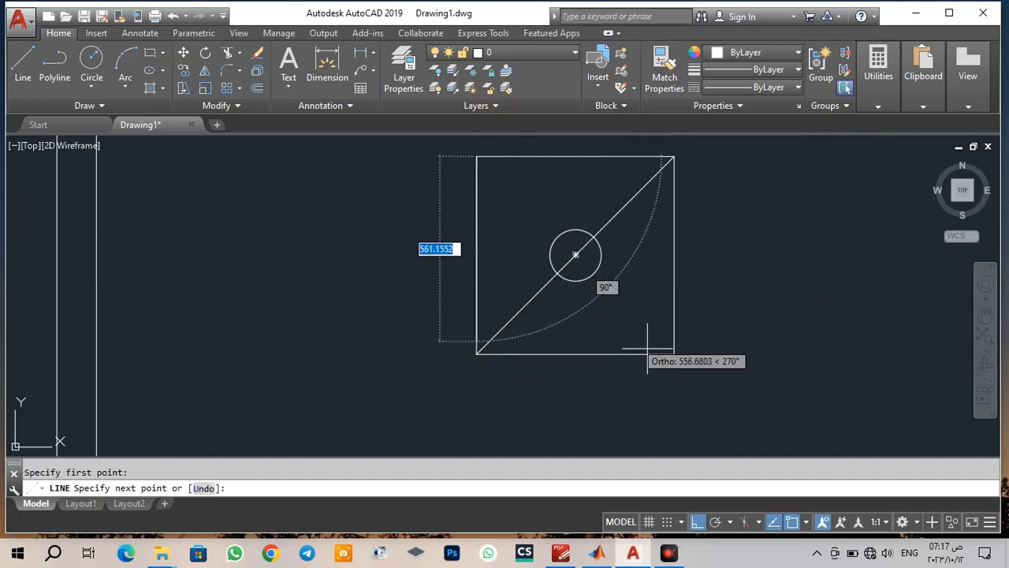
pyautogui.click(674, 353)
# - Trim away the three diagonal pieces lying inside the circle
pyautogui.press('Return')
pyautogui.scroll(2, 604, 218)
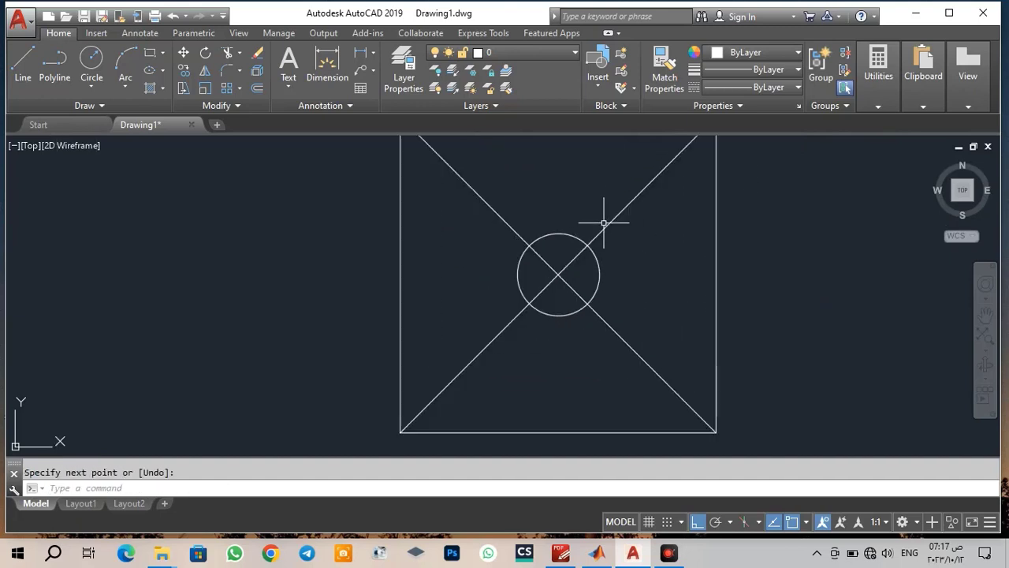
pyautogui.scroll(2, 574, 226)
pyautogui.write('tr')
pyautogui.press('Return')
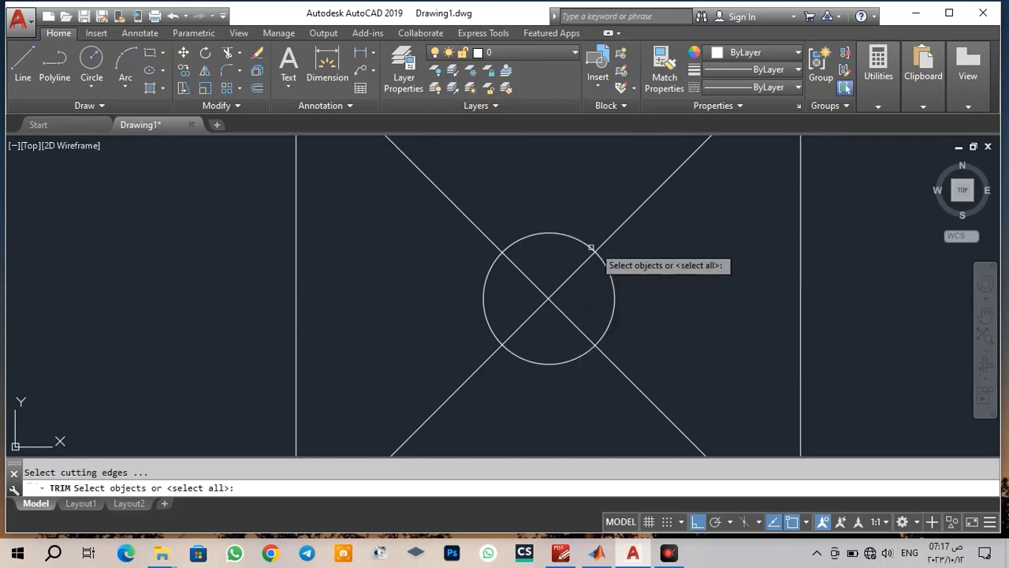
pyautogui.click(676, 208)
pyautogui.click(439, 349)
pyautogui.press('Return')
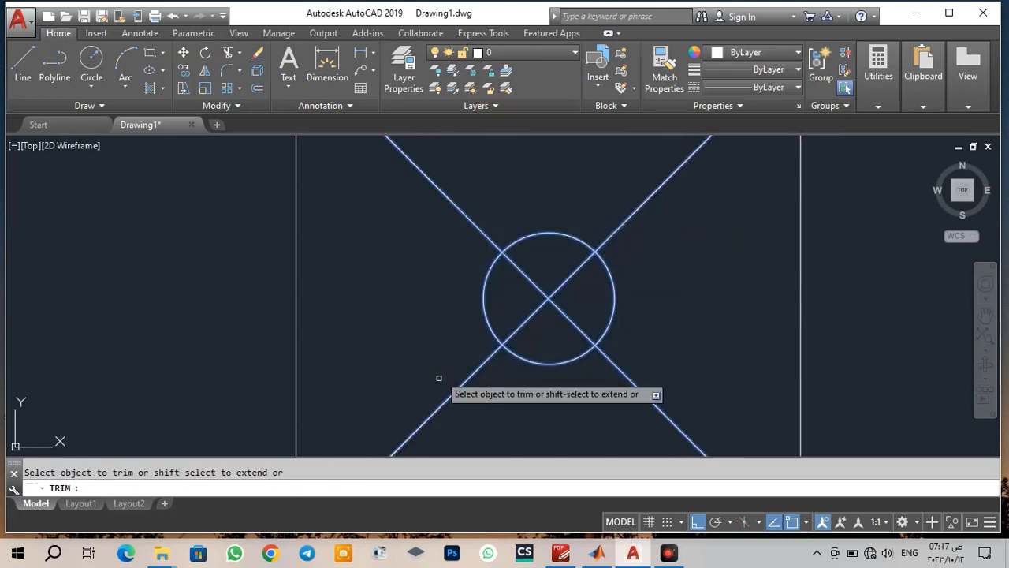
pyautogui.click(535, 284)
pyautogui.click(527, 318)
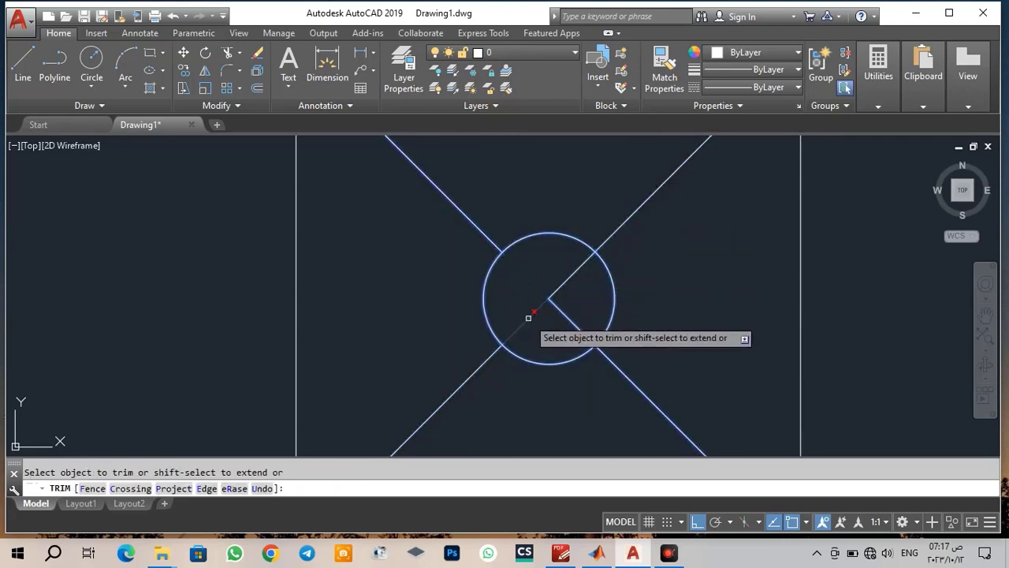
pyautogui.click(564, 282)
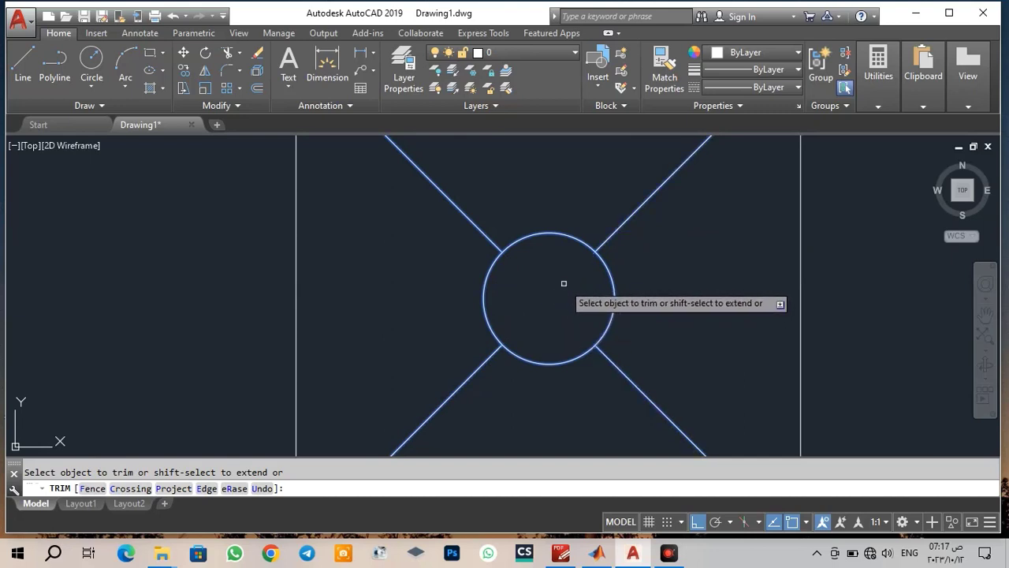
pyautogui.press('Return')
pyautogui.scroll(-3, 541, 310)
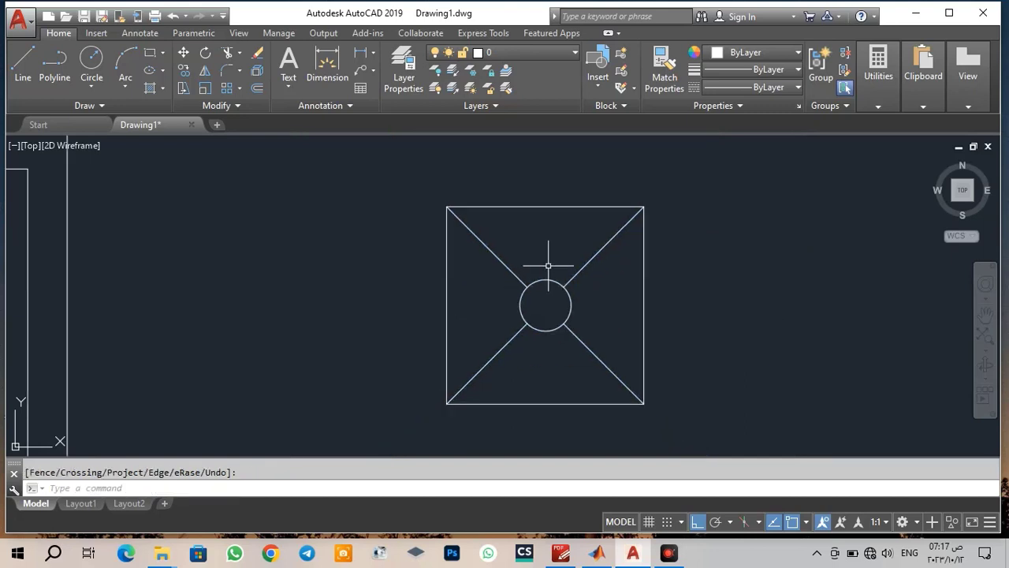
# - Fill the circle with a yellow ANSI32 diagonal hatch at scale 3
pyautogui.write('h')
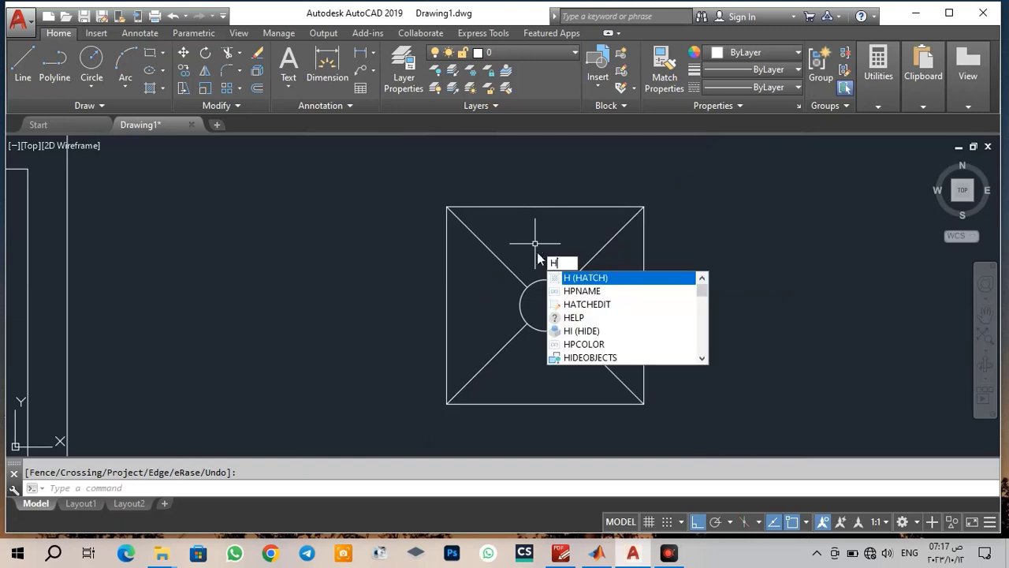
pyautogui.press('Return')
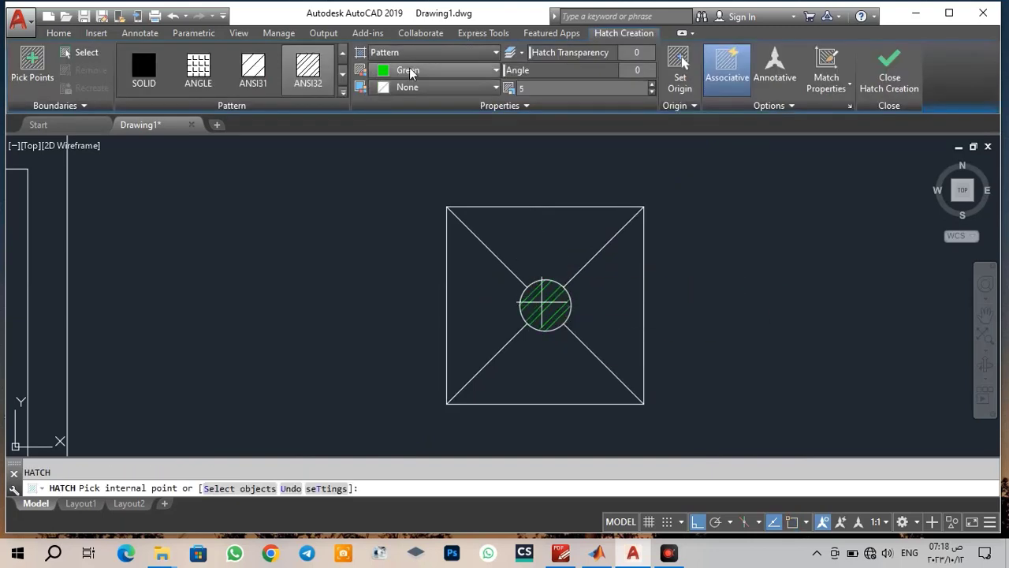
pyautogui.click(411, 71)
pyautogui.click(394, 238)
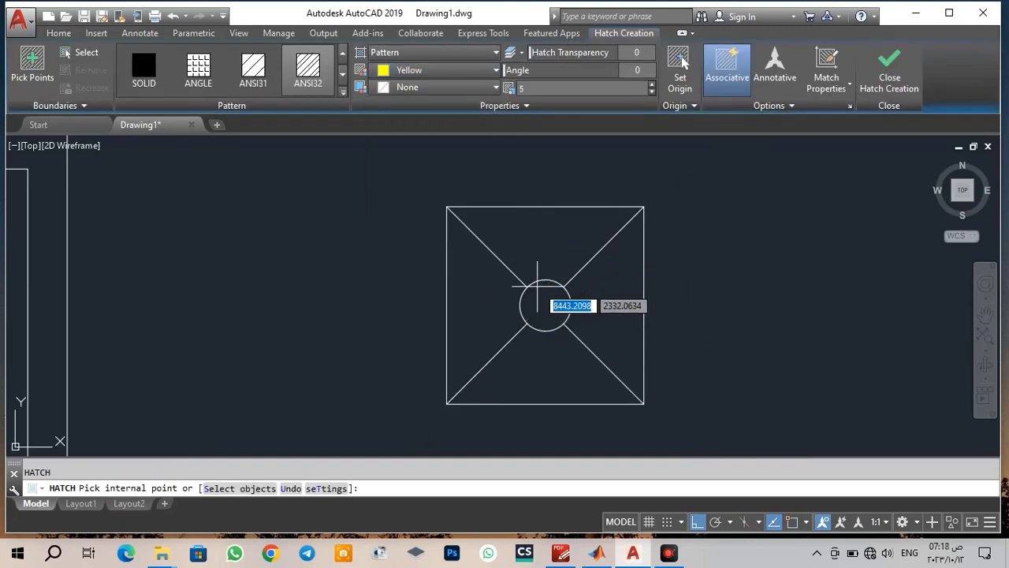
pyautogui.click(546, 304)
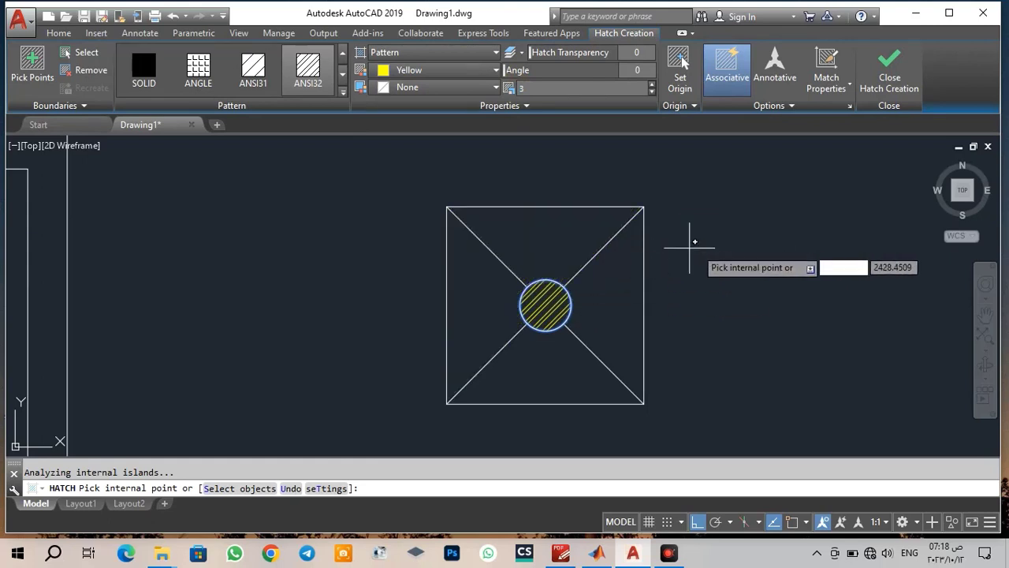
pyautogui.click(884, 72)
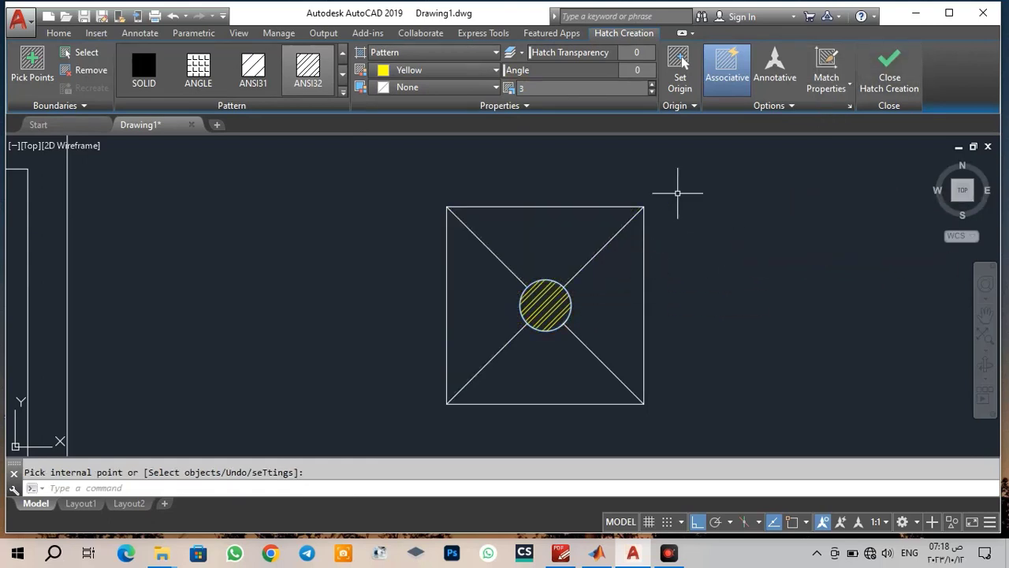
pyautogui.scroll(-4, 596, 246)
pyautogui.scroll(2, 592, 276)
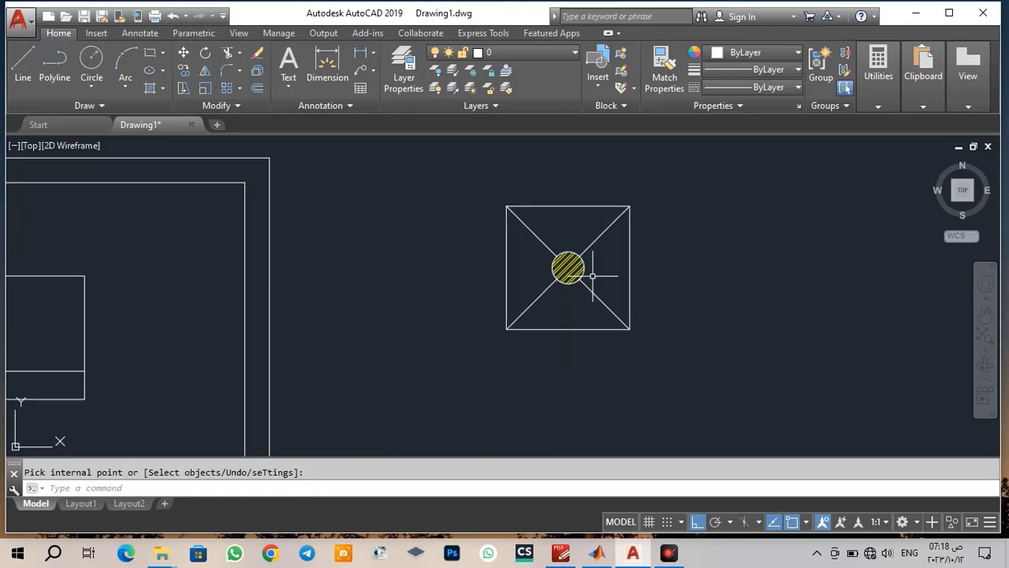
pyautogui.scroll(2, 592, 273)
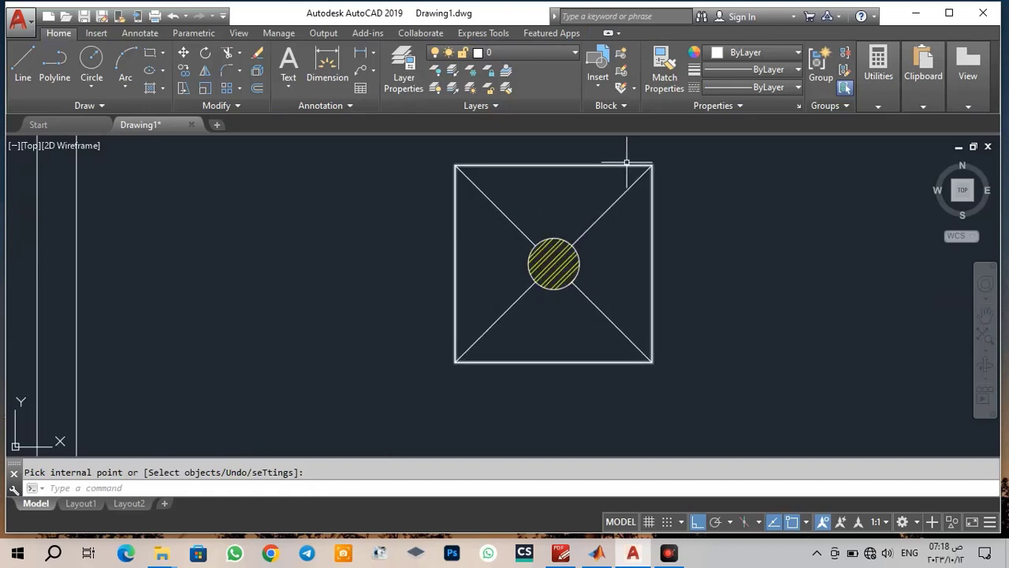
# - Offset the outer square 120 units inward to create an inner square around the circle
pyautogui.write('o')
pyautogui.press('Return')
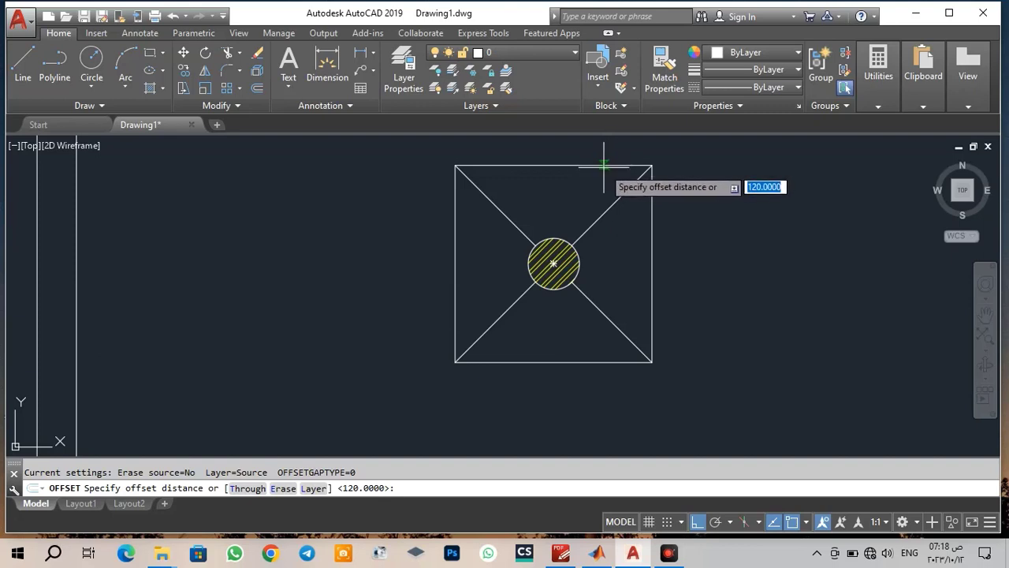
pyautogui.press('Return')
pyautogui.click(603, 166)
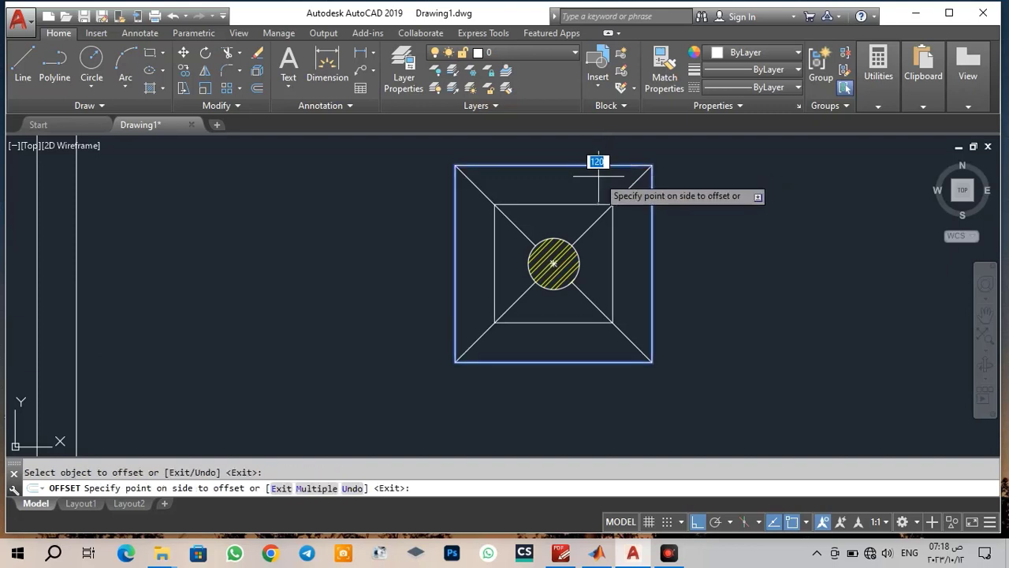
pyautogui.click(592, 163)
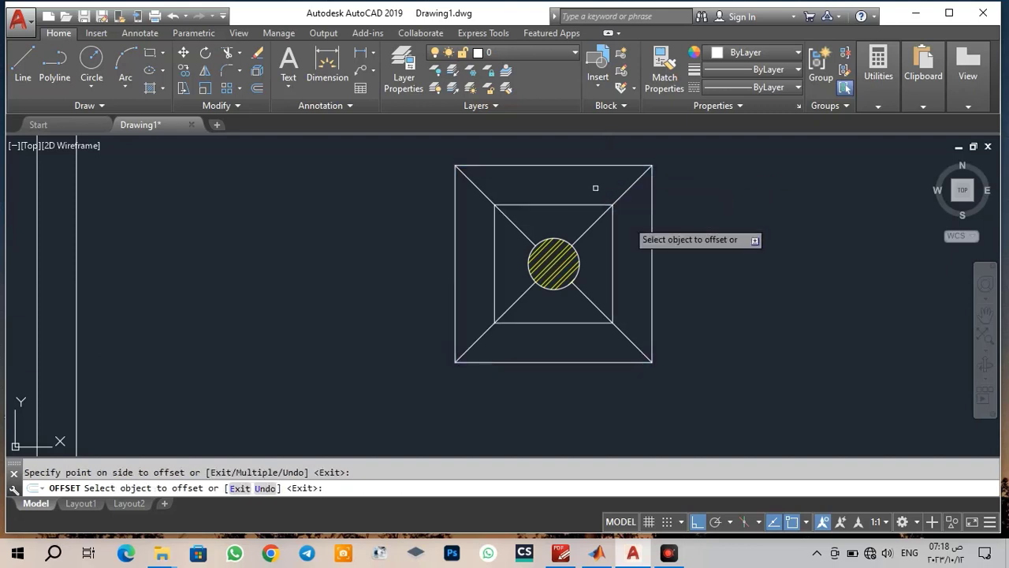
pyautogui.scroll(-2, 664, 215)
pyautogui.scroll(-2, 664, 215)
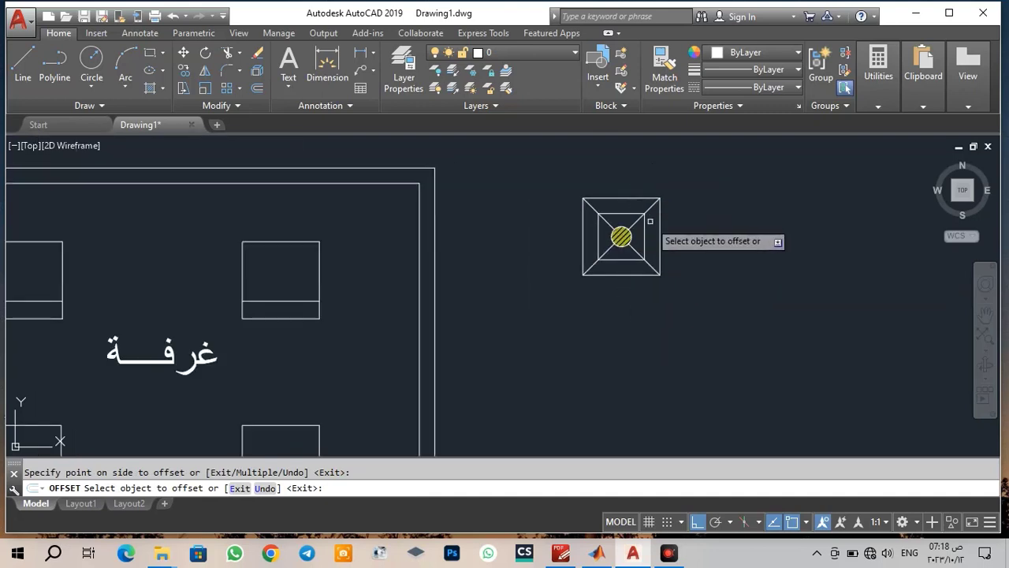
pyautogui.scroll(2, 647, 213)
pyautogui.press('Escape')
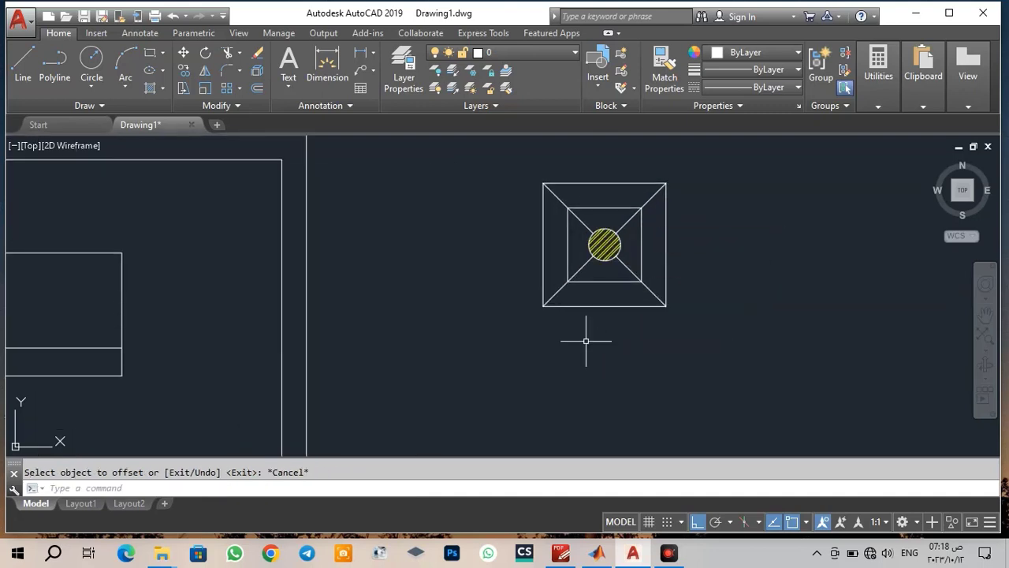
pyautogui.write('text')
# - Start a text label below the symbol, typing '60*60 100W' before escaping out
pyautogui.press('Return')
pyautogui.click(547, 340)
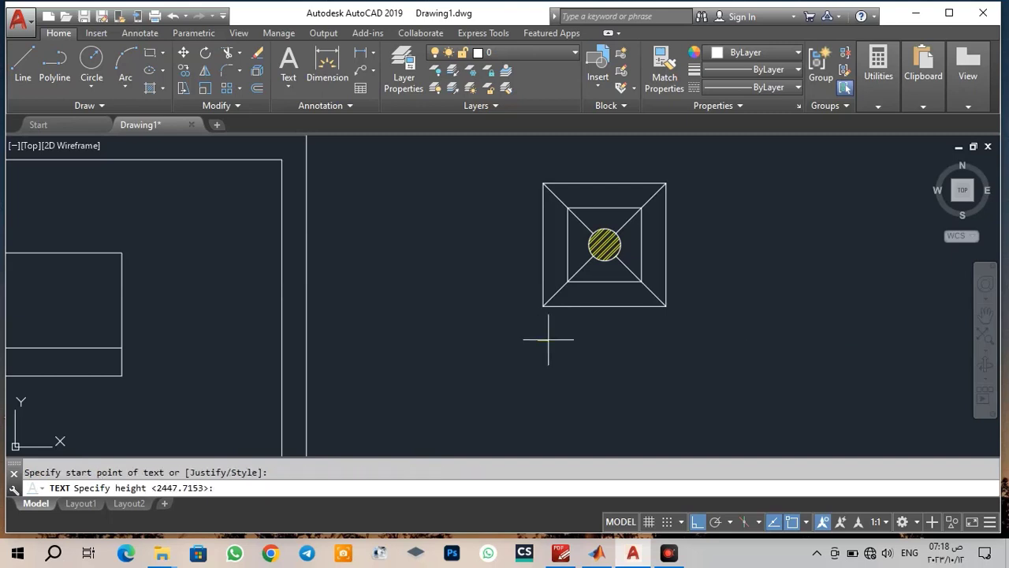
pyautogui.press('Return')
pyautogui.press('Return')
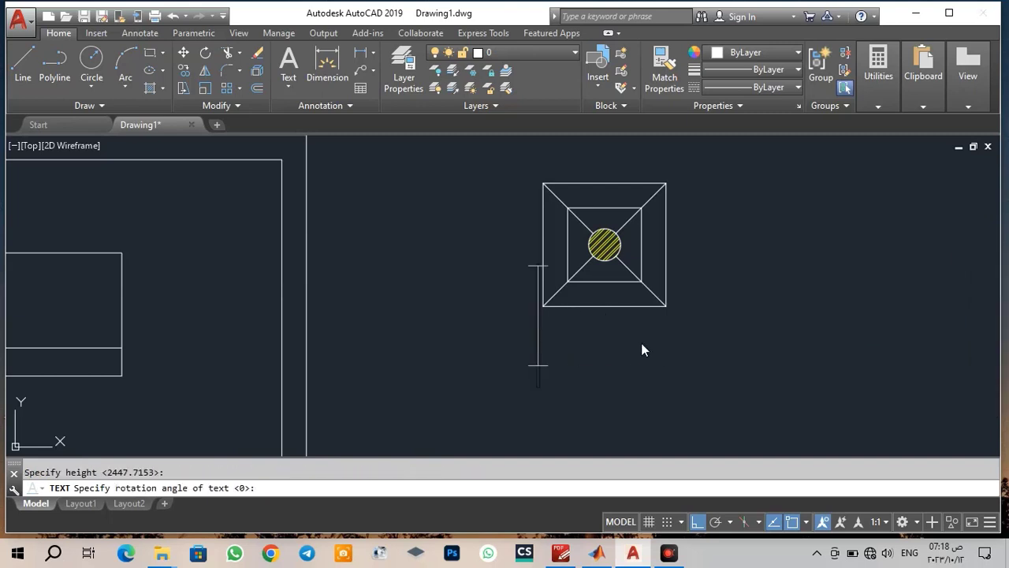
pyautogui.write('60')
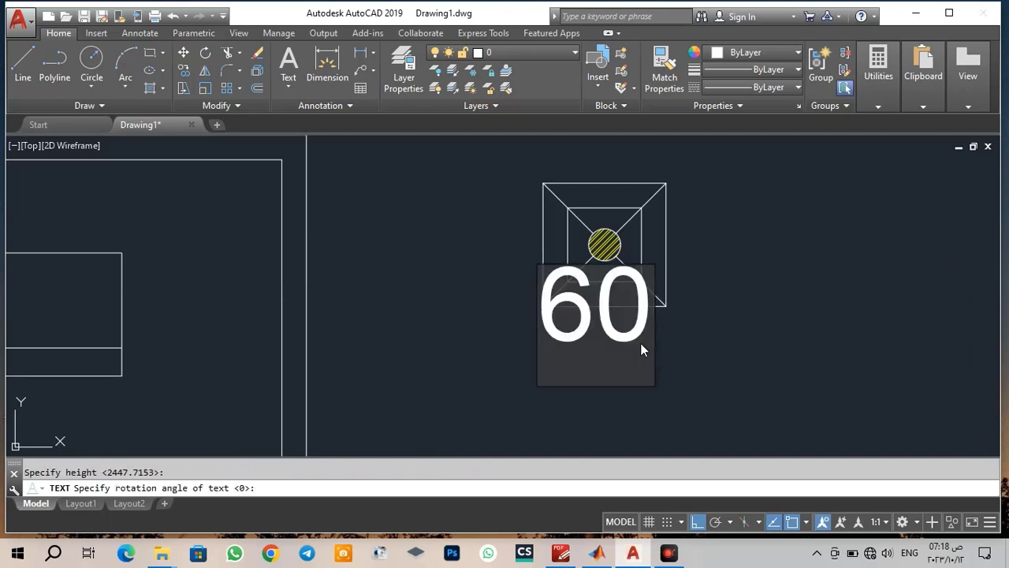
pyautogui.write('*')
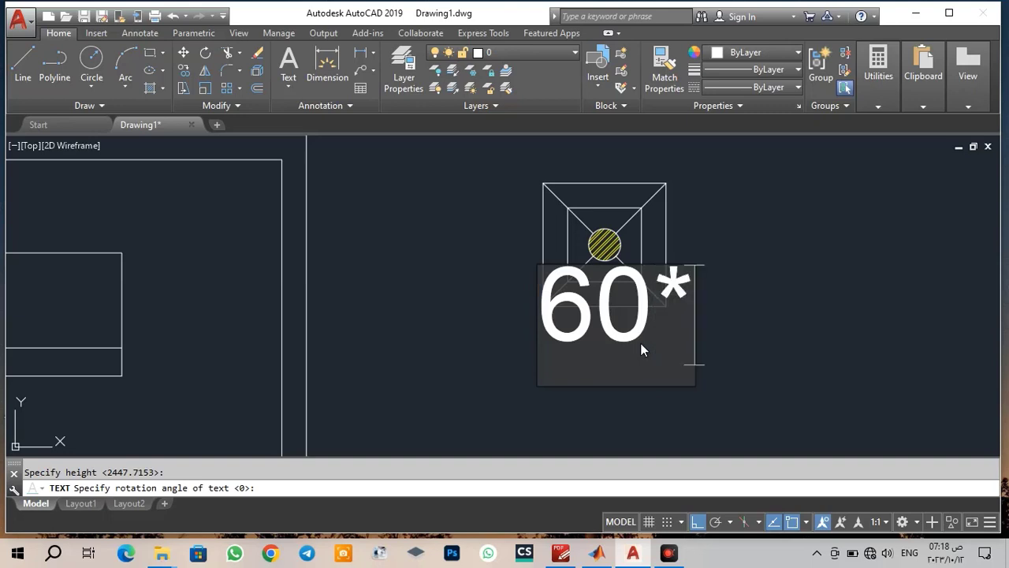
pyautogui.write('60')
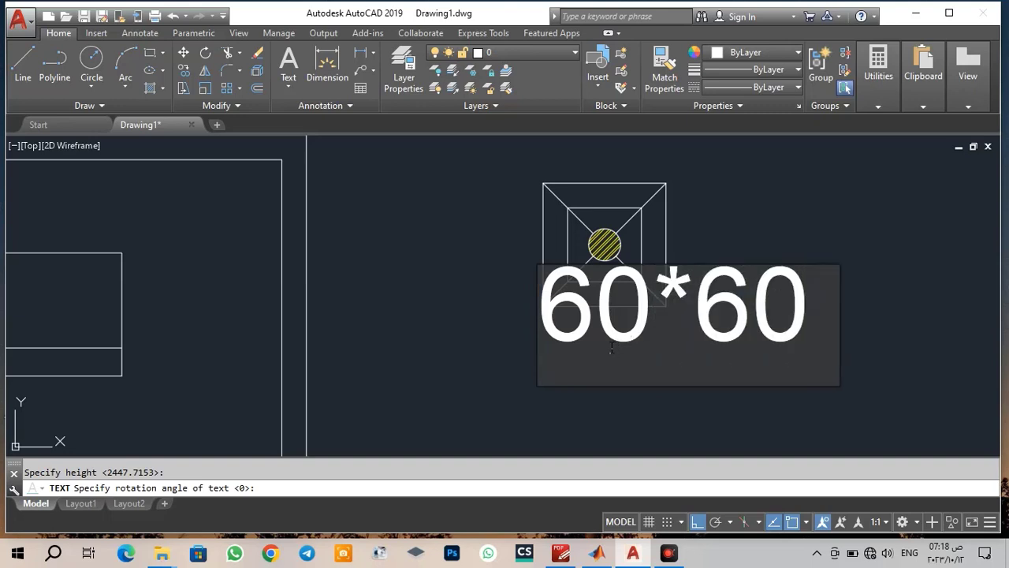
pyautogui.write(' 1')
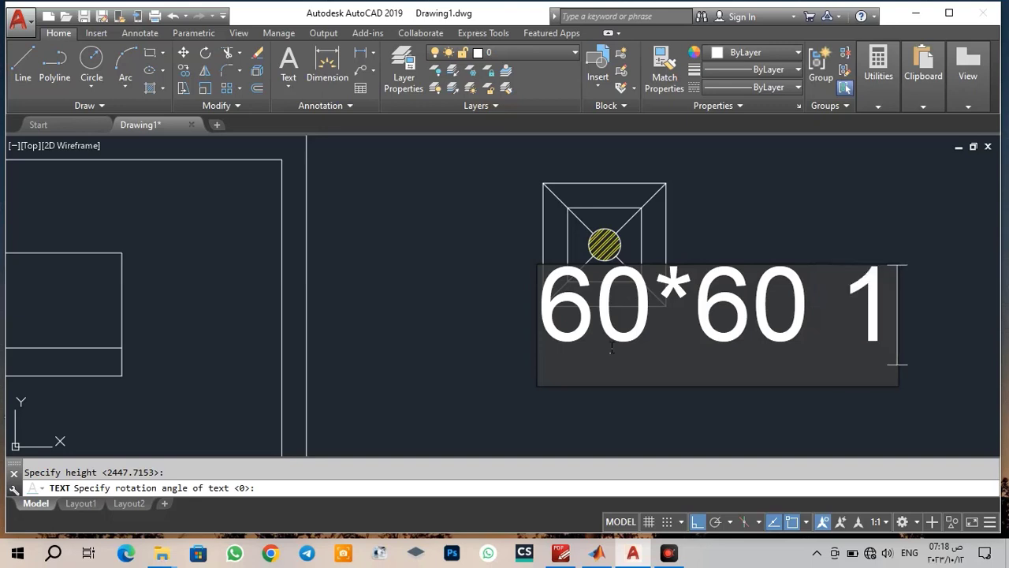
pyautogui.write('00w')
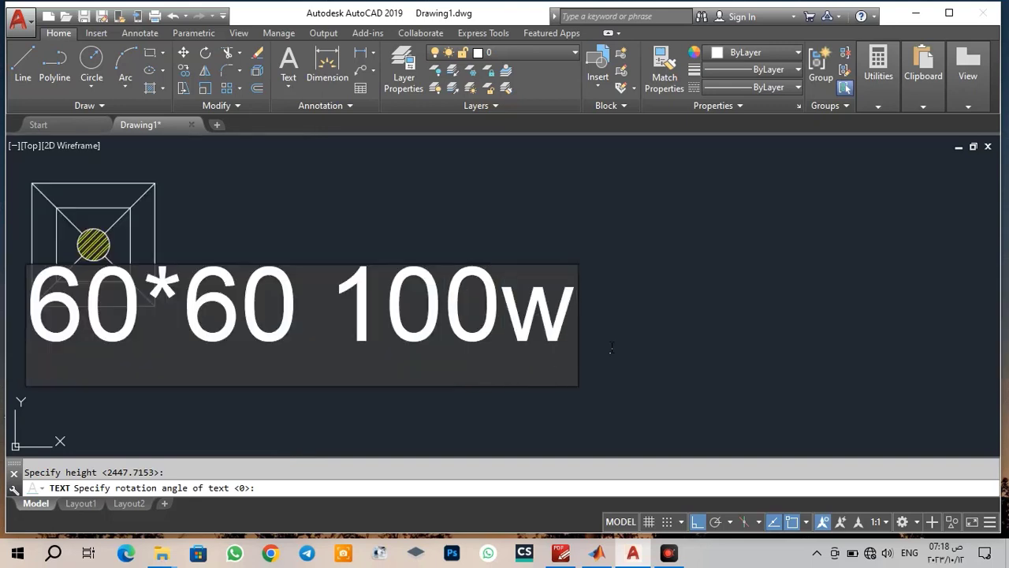
pyautogui.press('BackSpace')
pyautogui.write('W')
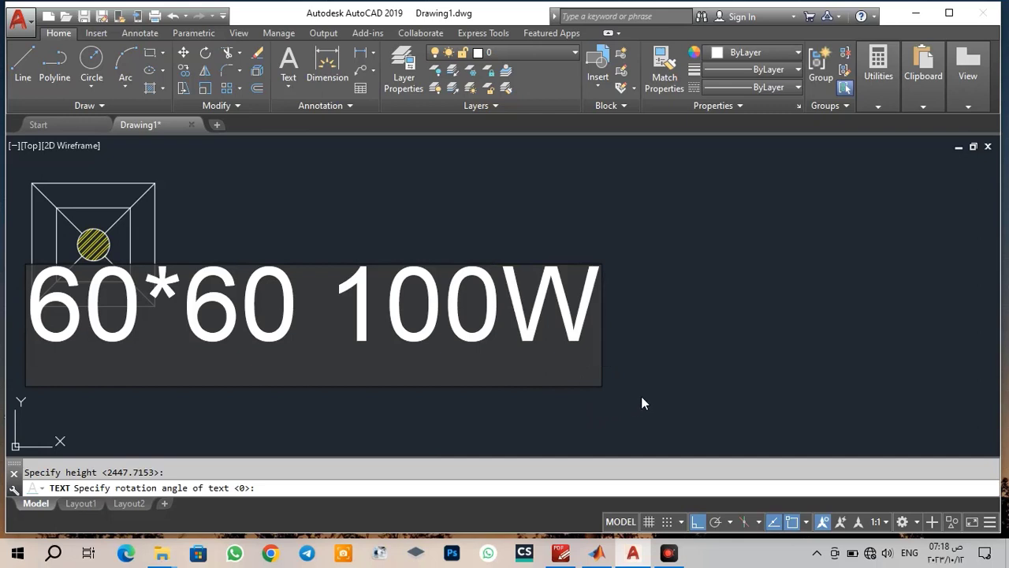
pyautogui.press('Escape')
pyautogui.scroll(-3, 529, 331)
pyautogui.scroll(2, 526, 331)
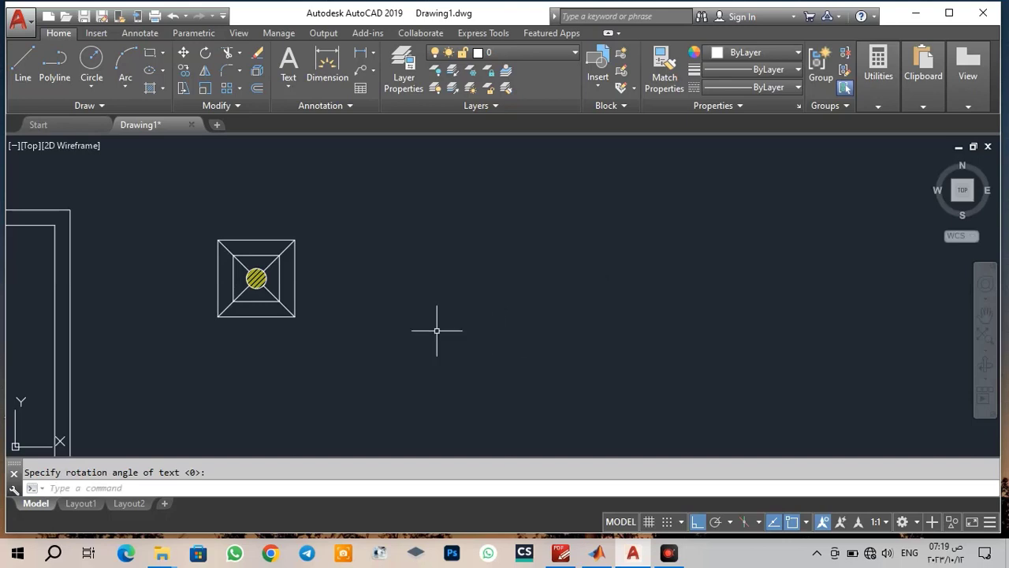
pyautogui.scroll(2, 269, 253)
pyautogui.scroll(2, 255, 290)
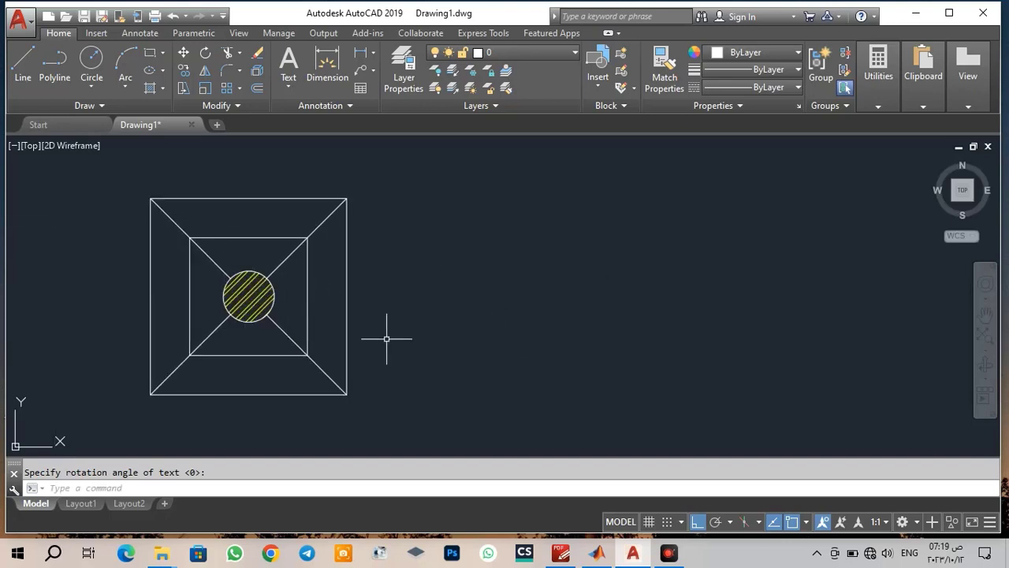
# - Rerun TEXT at default height and enter the label '60 * 60 100 W'
pyautogui.press('Return')
pyautogui.write('TEXT')
pyautogui.press('Return')
pyautogui.press('Return')
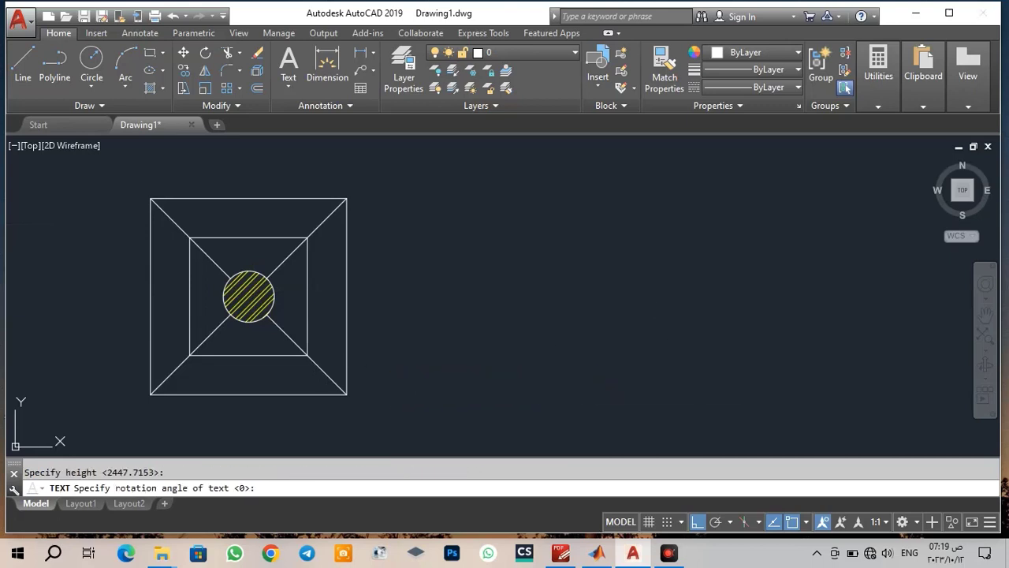
pyautogui.press('Return')
pyautogui.write('60')
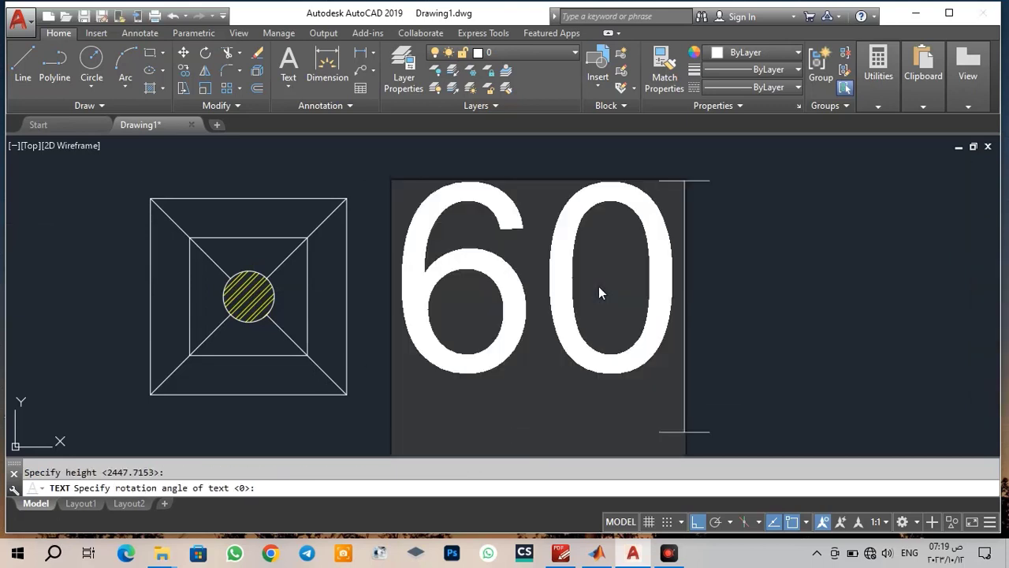
pyautogui.write(' * 60')
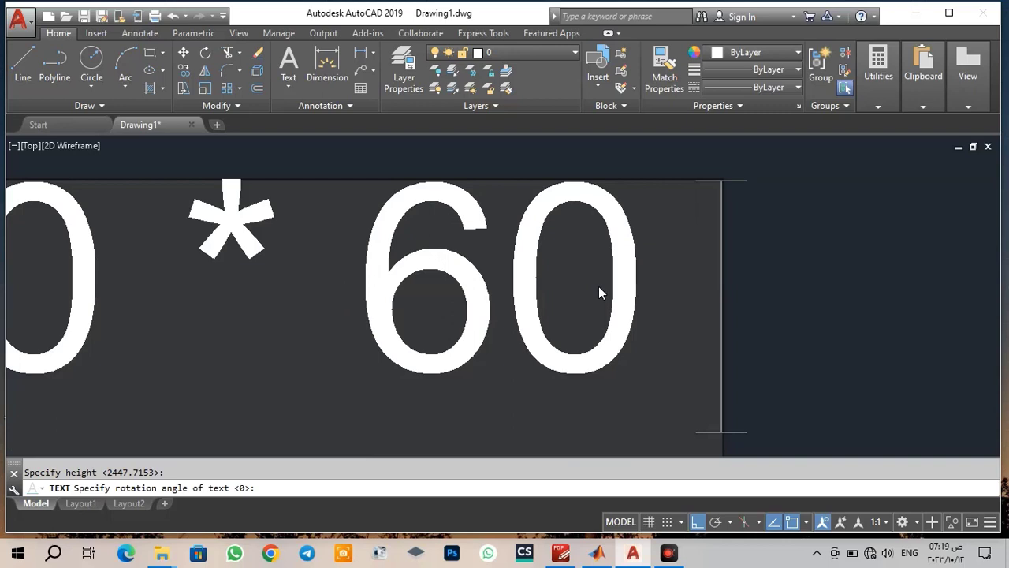
pyautogui.write(' 100 W')
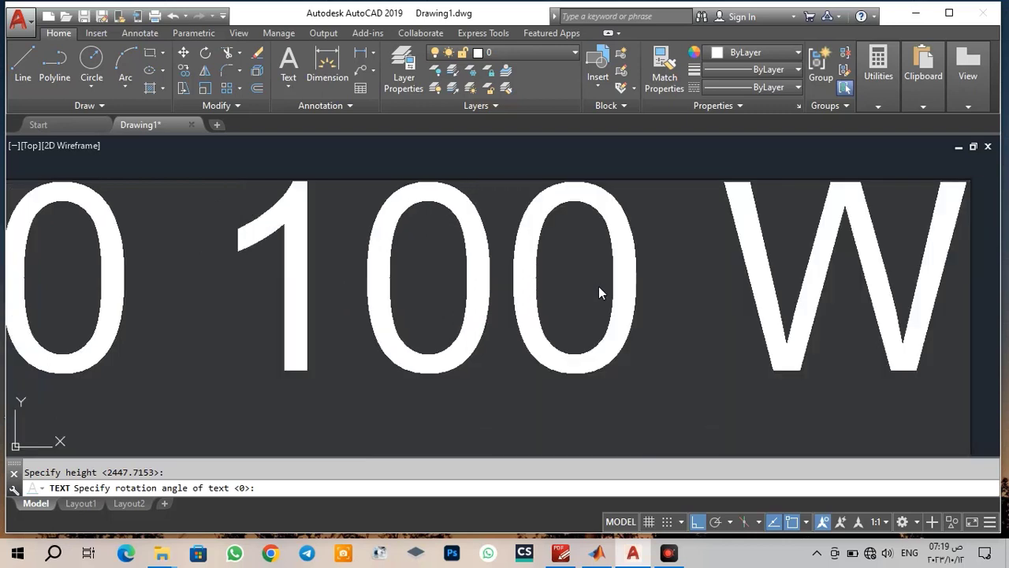
pyautogui.press('Return')
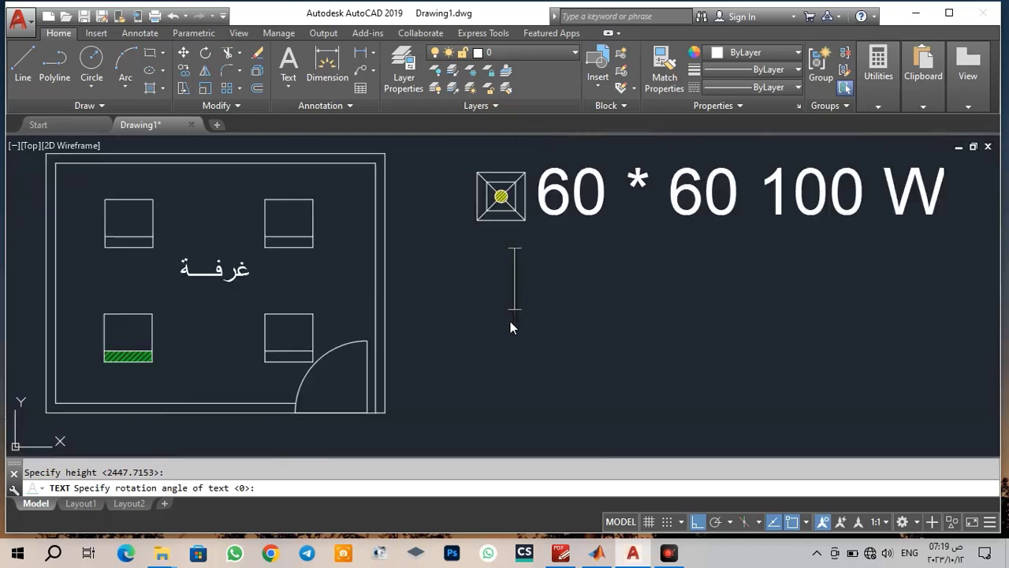
pyautogui.scroll(-2, 510, 323)
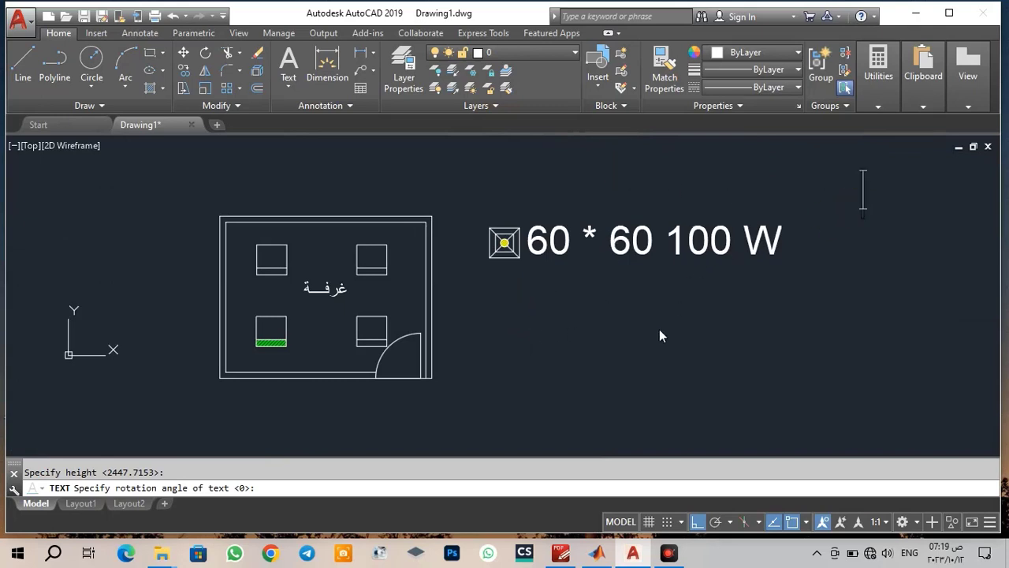
pyautogui.press('Return')
# - Set the label's text height to 300 in its Properties
pyautogui.click(635, 243)
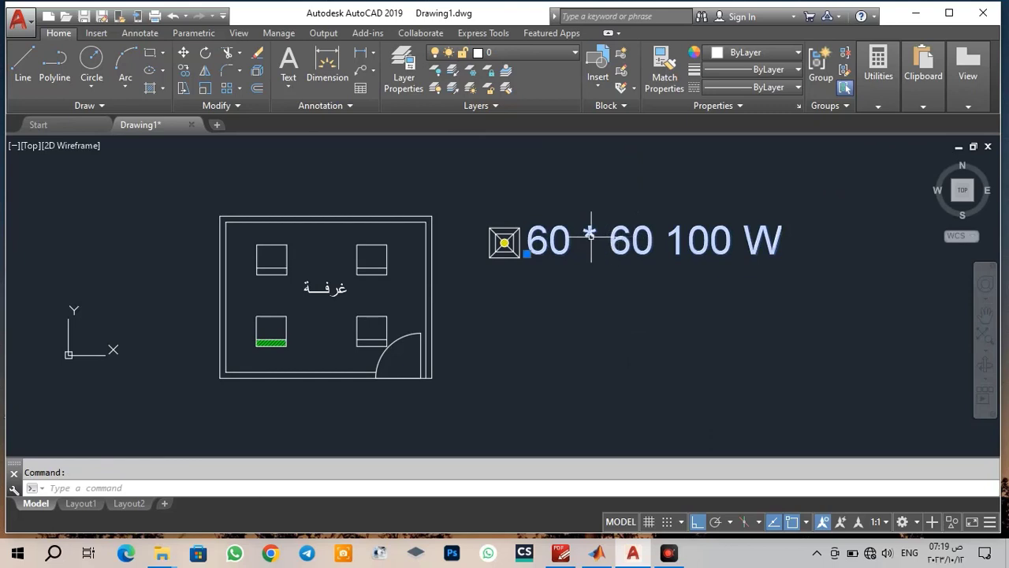
pyautogui.hotkey('ctrl', '1')
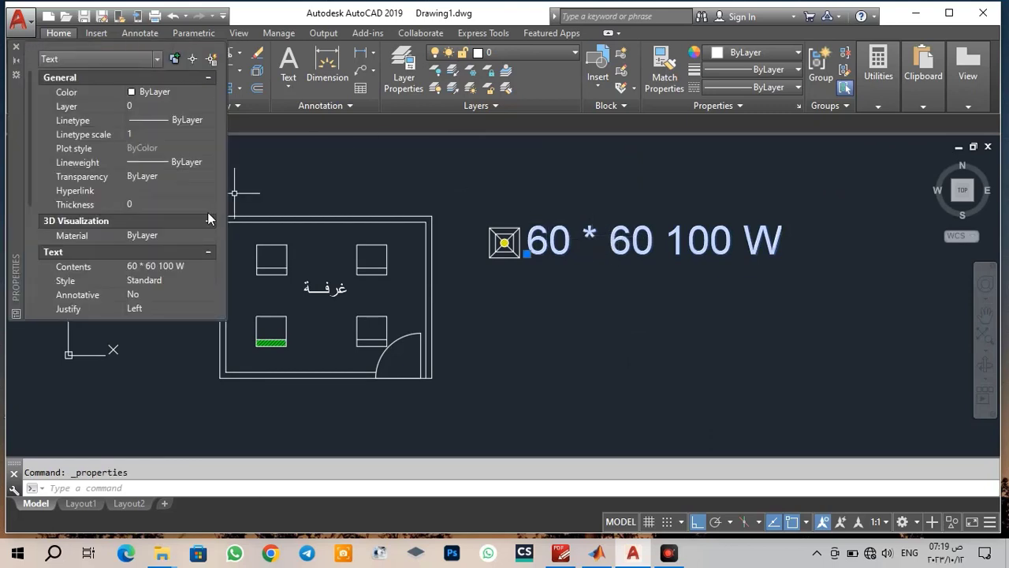
pyautogui.scroll(-3, 190, 205)
pyautogui.click(166, 239)
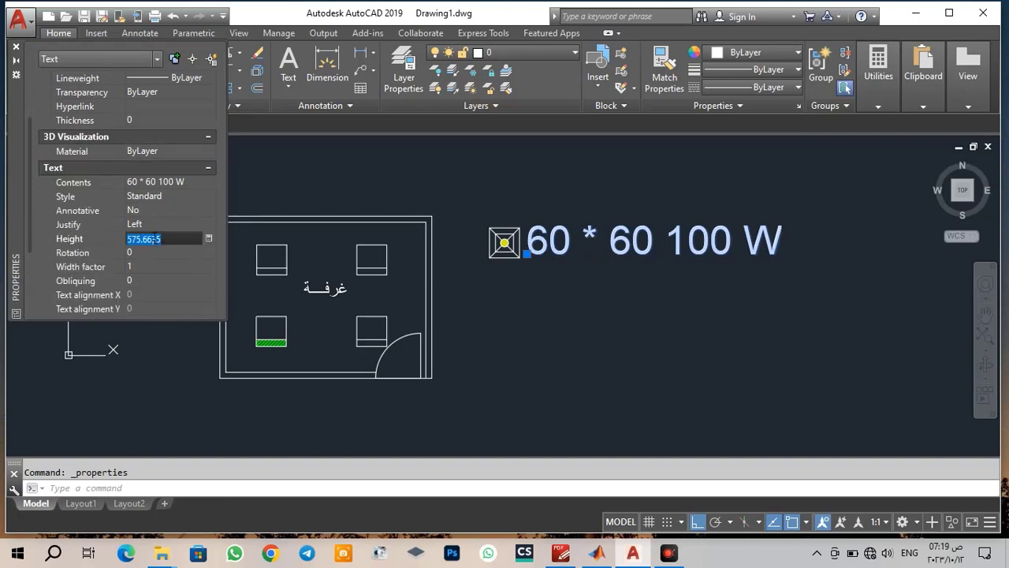
pyautogui.write('300')
pyautogui.press('Return')
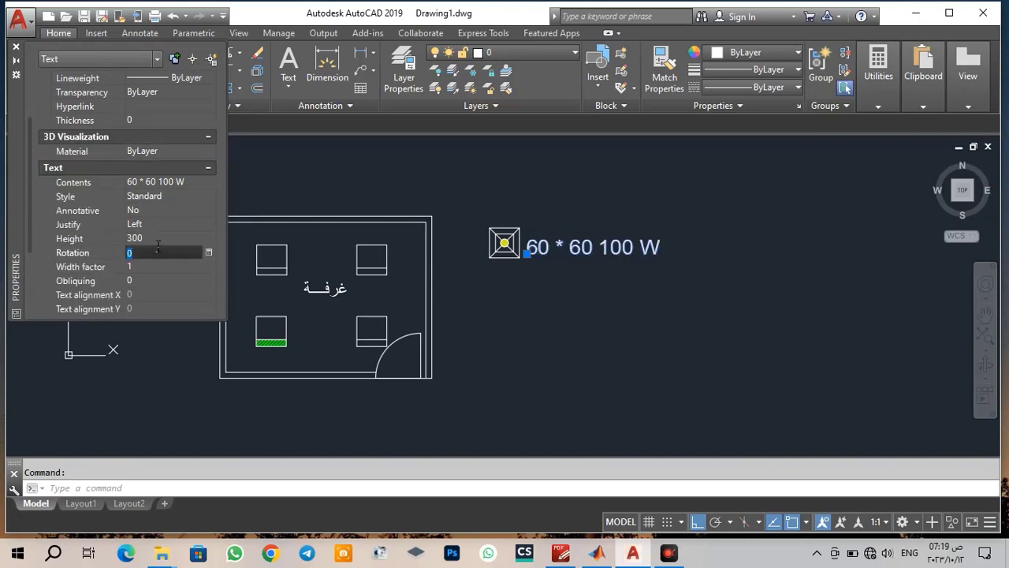
pyautogui.click(15, 47)
# - Move the label below the fixture with Ortho turned off
pyautogui.write('m')
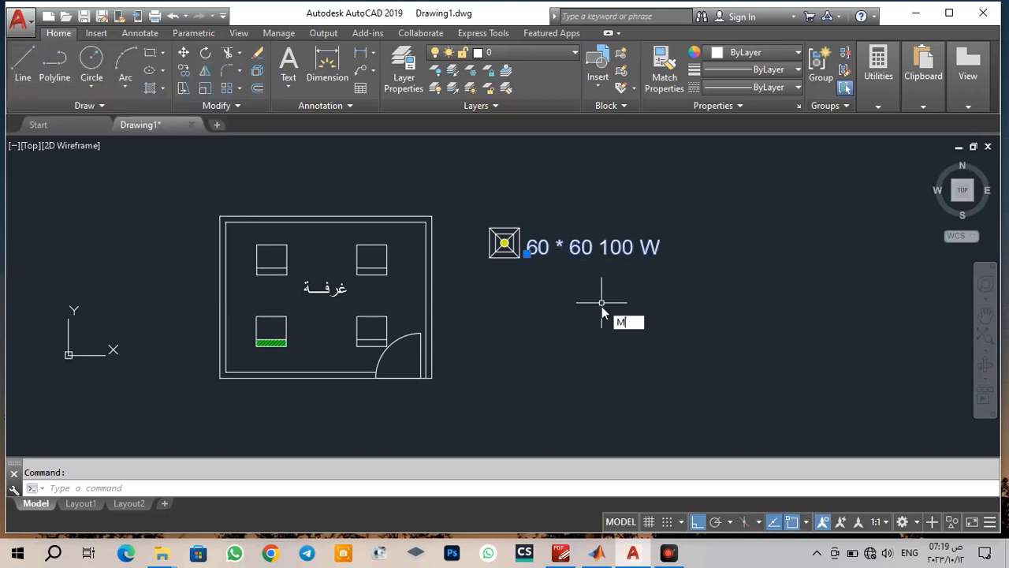
pyautogui.press('Return')
pyautogui.click(602, 305)
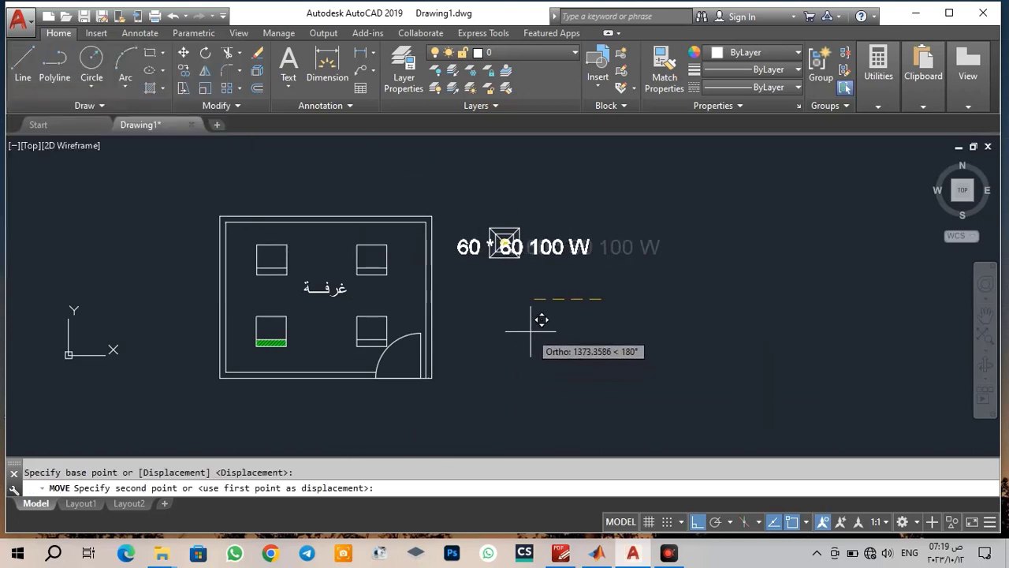
pyautogui.scroll(-2, 536, 295)
pyautogui.scroll(4, 516, 283)
pyautogui.scroll(1, 516, 284)
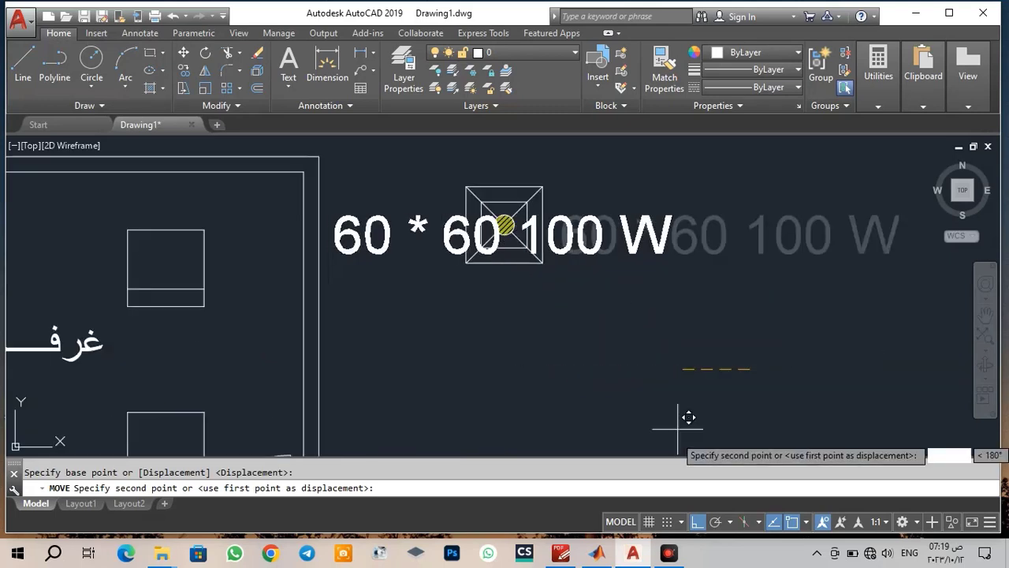
pyautogui.press('F8')
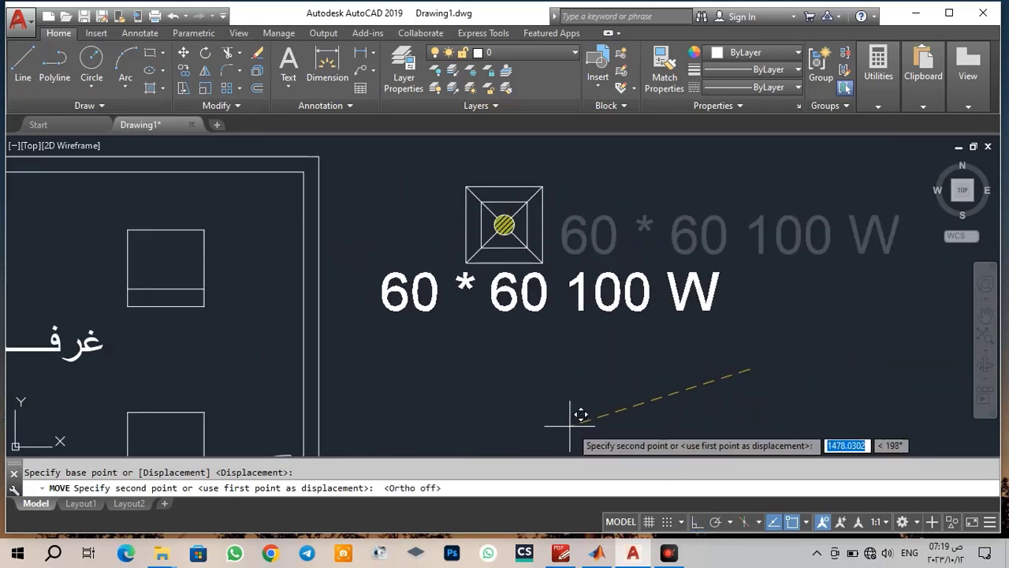
pyautogui.click(582, 429)
# - Reduce the label's text height to 100
pyautogui.click(556, 310)
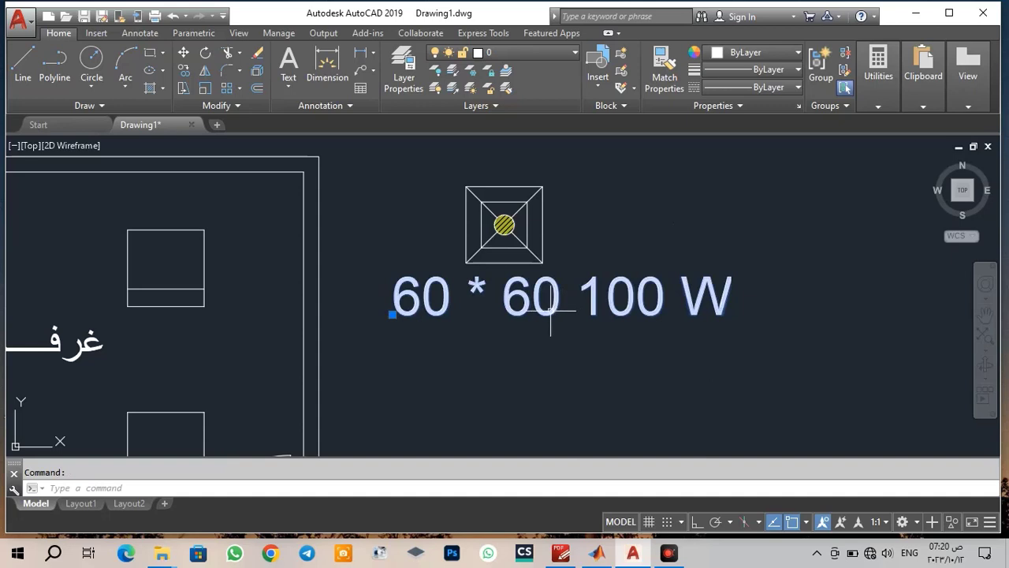
pyautogui.hotkey('ctrl', '1')
pyautogui.scroll(-1, 130, 158)
pyautogui.scroll(-3, 150, 209)
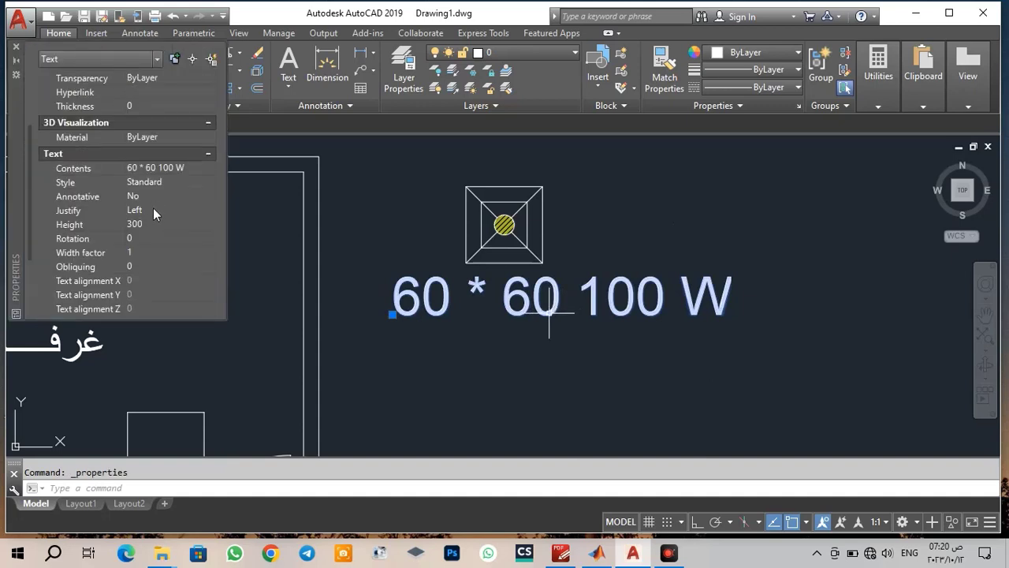
pyautogui.click(151, 224)
pyautogui.write('100')
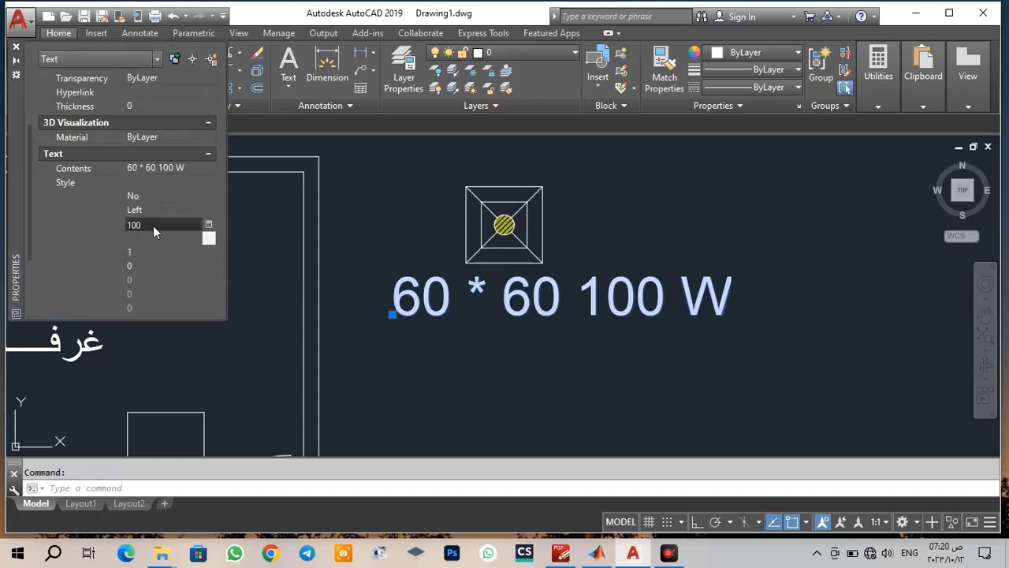
pyautogui.press('Return')
pyautogui.click(16, 47)
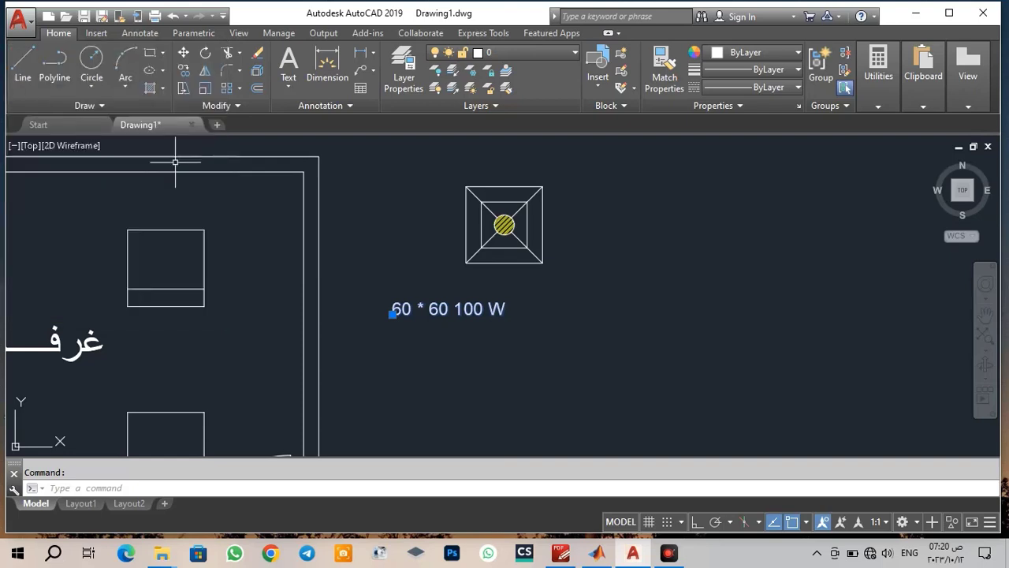
# - Move the smaller label so it sits centred under the fixture
pyautogui.write('m')
pyautogui.press('Return')
pyautogui.click(456, 281)
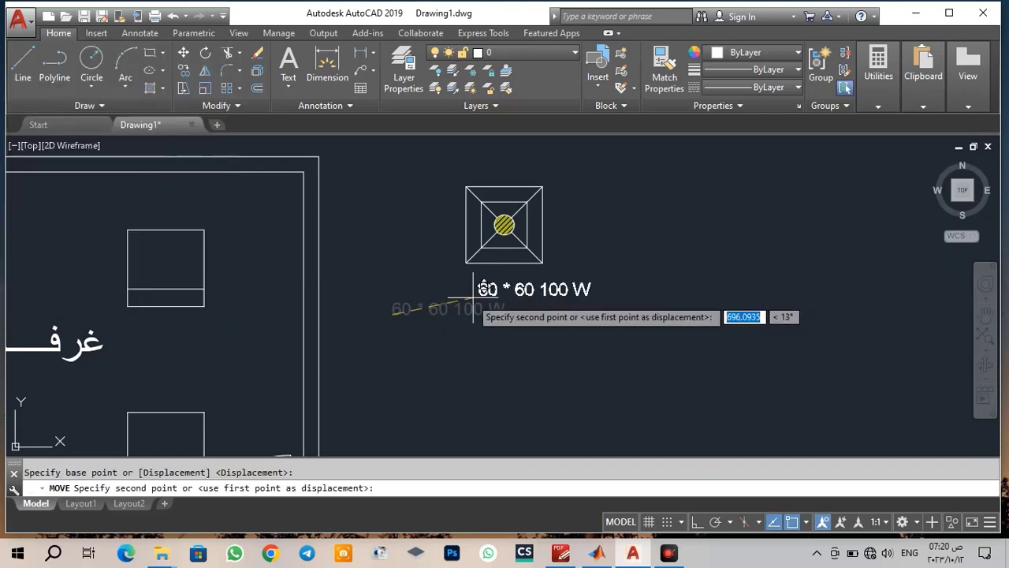
pyautogui.click(534, 311)
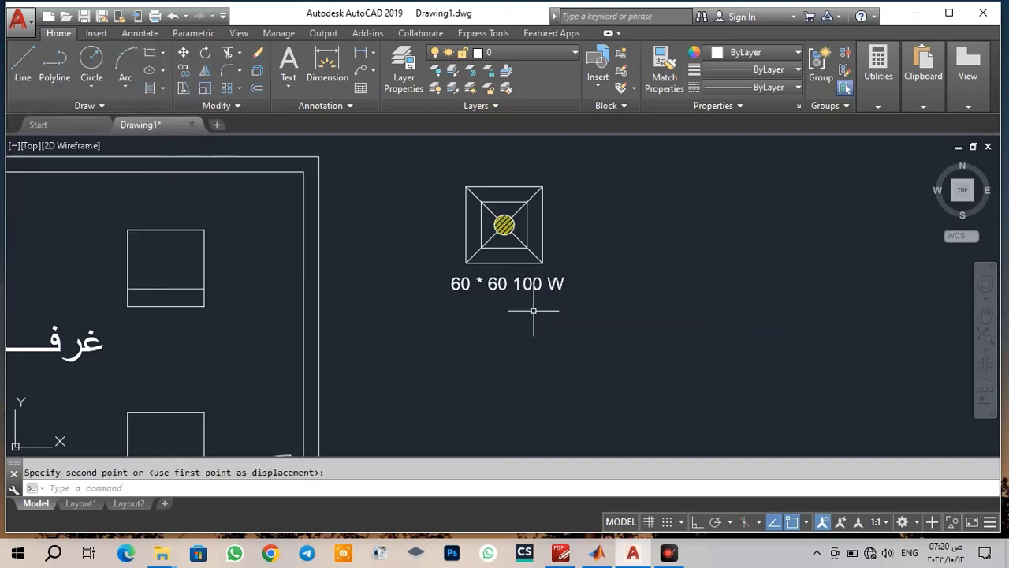
pyautogui.scroll(-2, 570, 305)
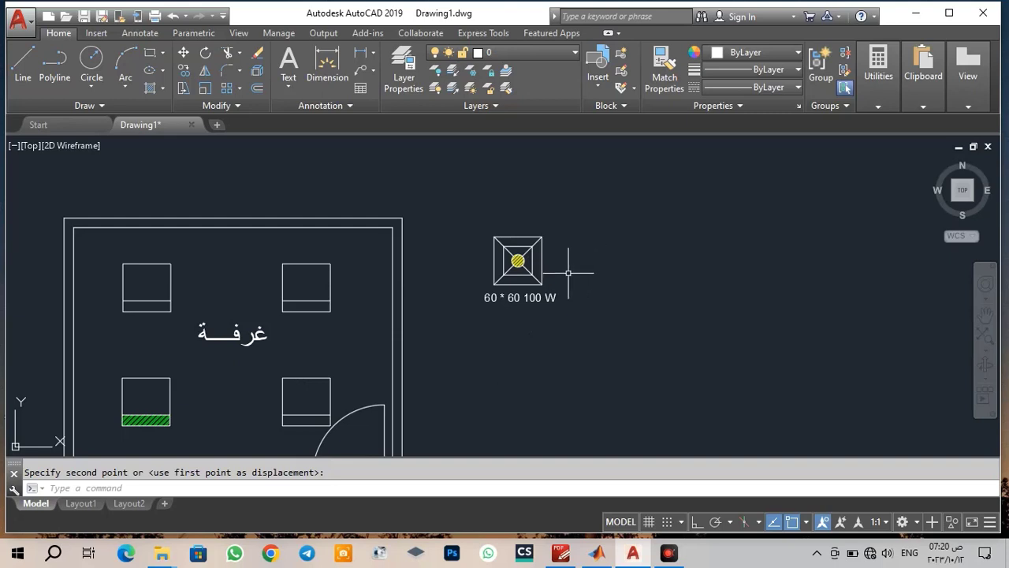
pyautogui.scroll(4, 555, 263)
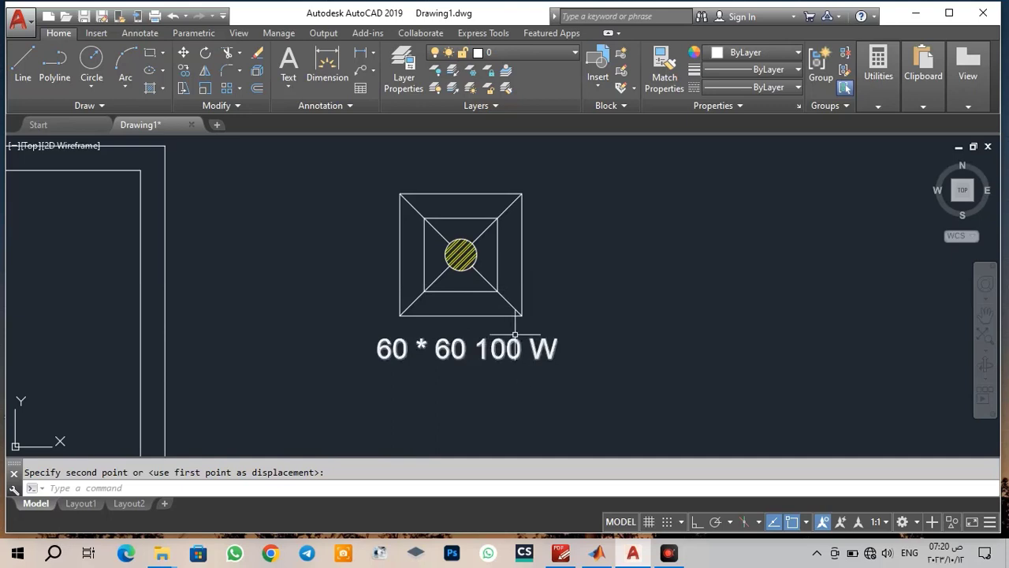
pyautogui.scroll(-2, 524, 345)
pyautogui.scroll(-2, 538, 323)
pyautogui.scroll(-2, 540, 290)
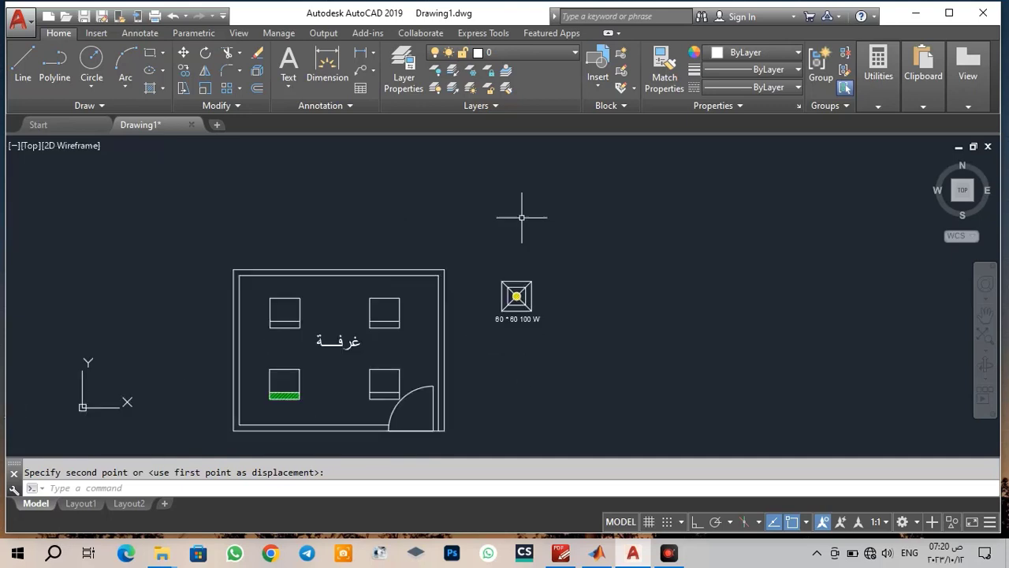
pyautogui.scroll(2, 357, 417)
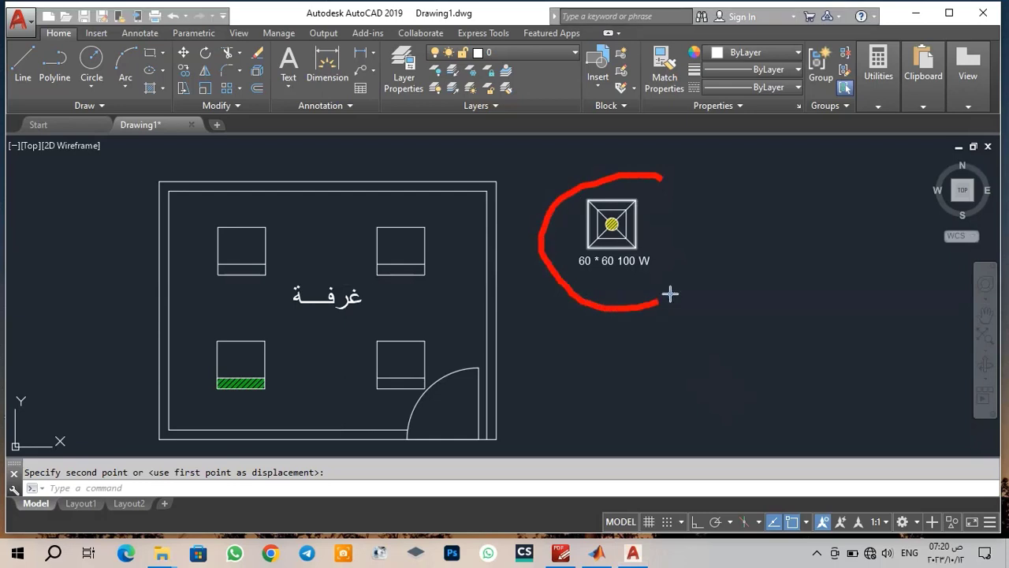
pyautogui.moveTo(412, 204)
pyautogui.mouseDown()
pyautogui.moveTo(434, 299)
pyautogui.moveTo(454, 219)
pyautogui.mouseUp()
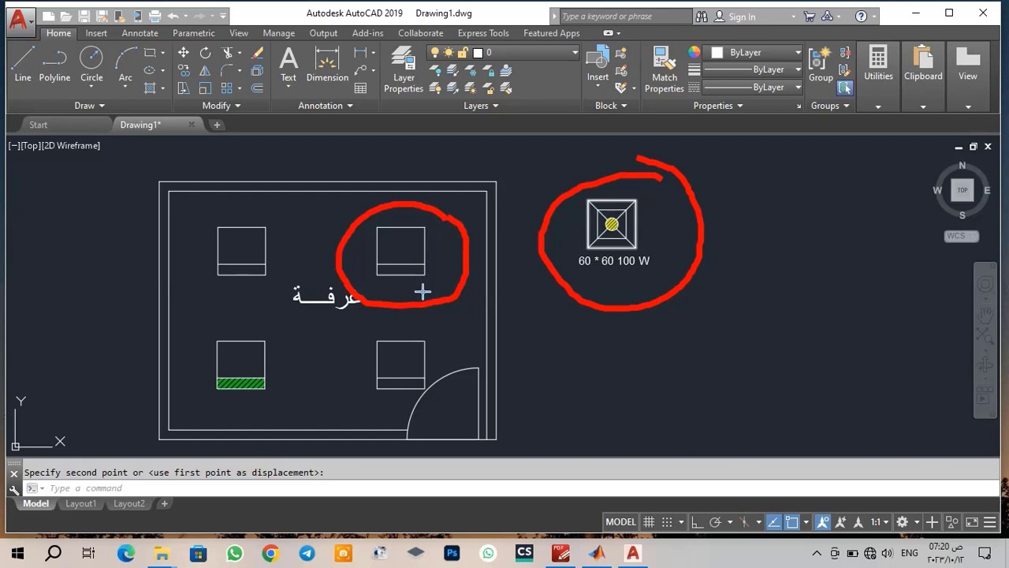
pyautogui.moveTo(423, 293); pyautogui.dragTo(621, 273)
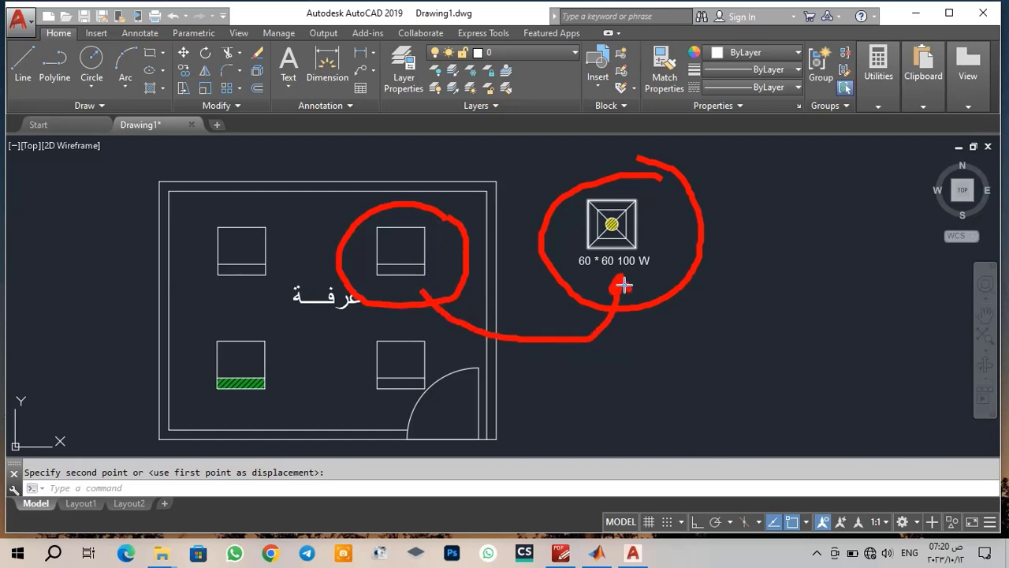
pyautogui.press('Escape')
pyautogui.scroll(2, 629, 211)
# - Window-select the whole fixture and define block '60_60 LIGHT' with its base point on a corner
pyautogui.scroll(2, 630, 209)
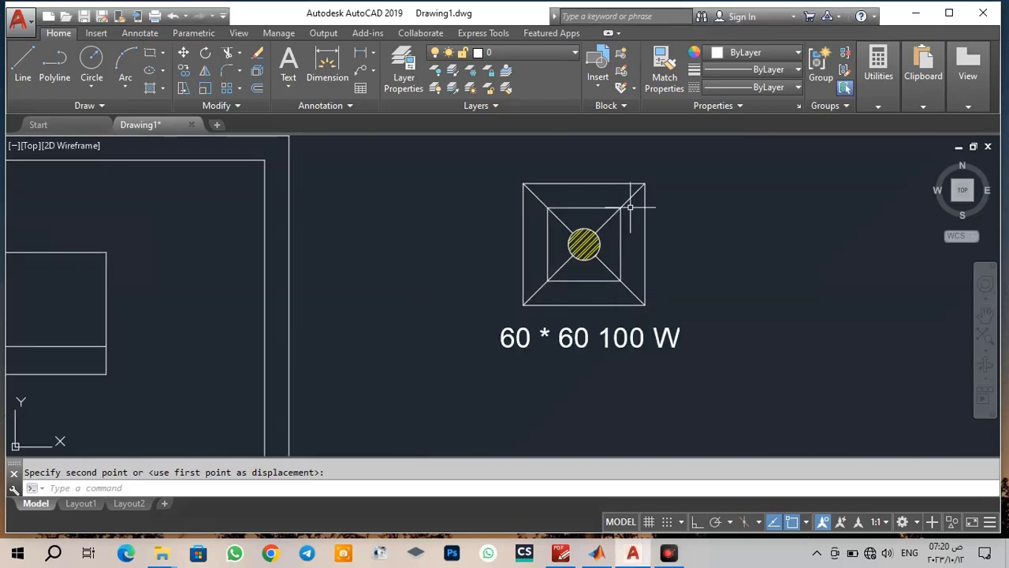
pyautogui.click(684, 170)
pyautogui.click(442, 326)
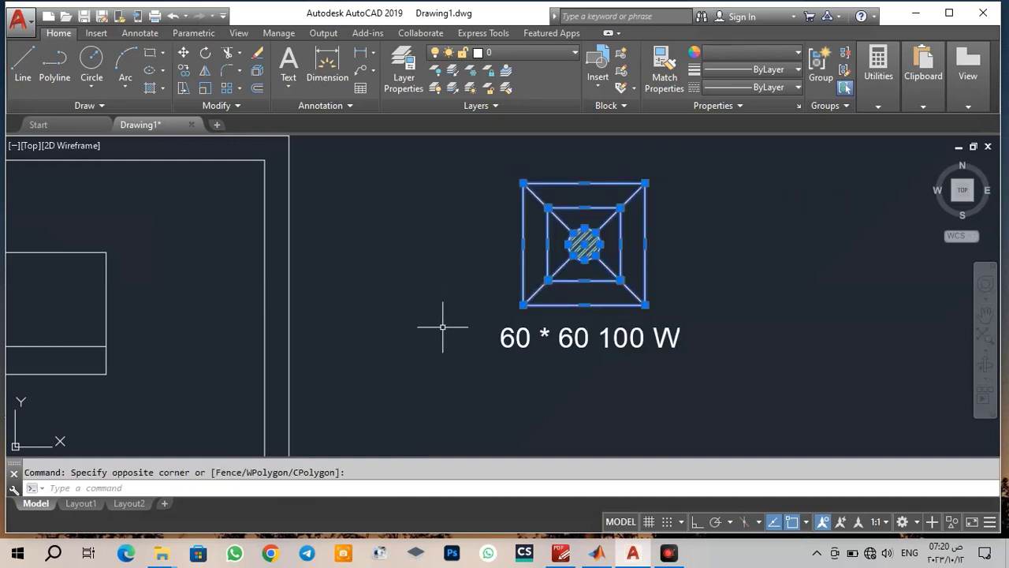
pyautogui.write('B')
pyautogui.press('Return')
pyautogui.write('60_60 LIGHT')
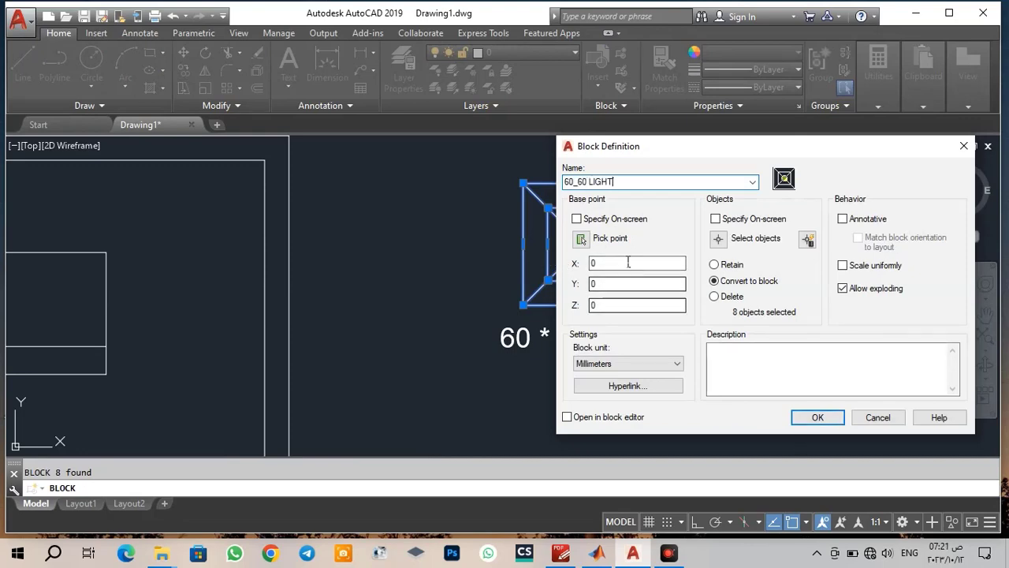
pyautogui.click(581, 238)
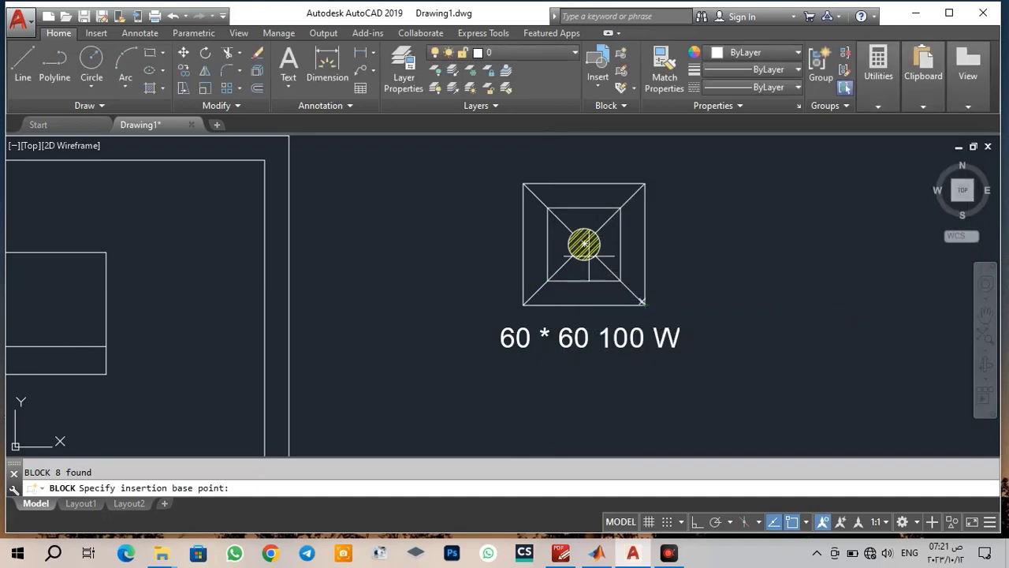
pyautogui.click(645, 305)
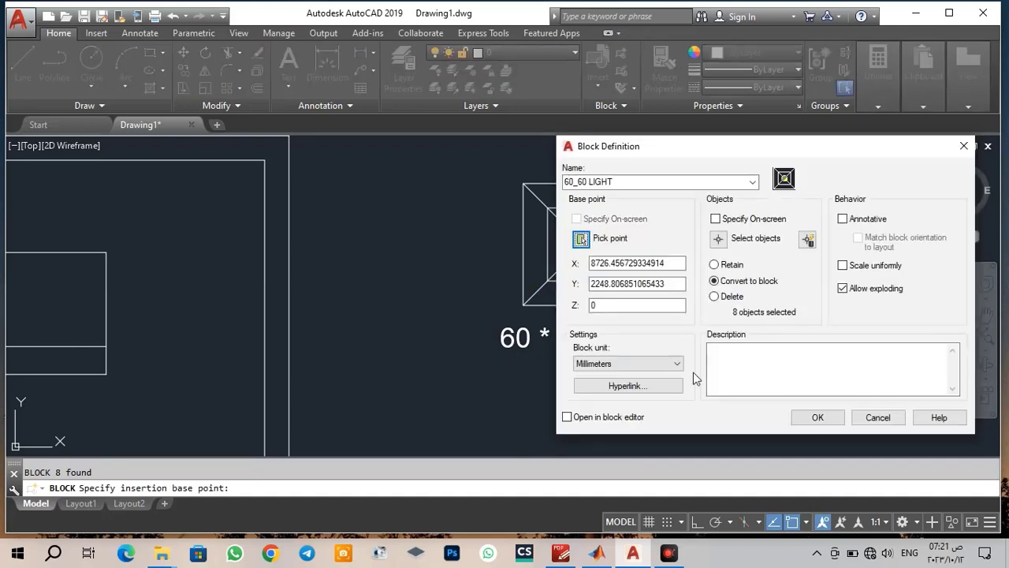
pyautogui.click(818, 418)
pyautogui.scroll(-2, 613, 220)
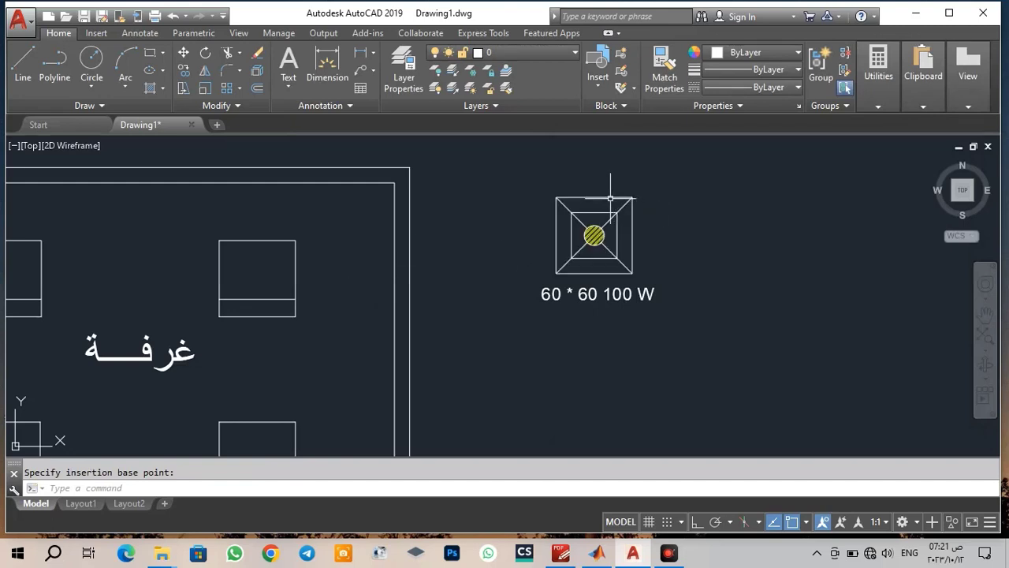
# - Select three of the rectangular boxes in the room, then deselect them
pyautogui.scroll(-2, 633, 222)
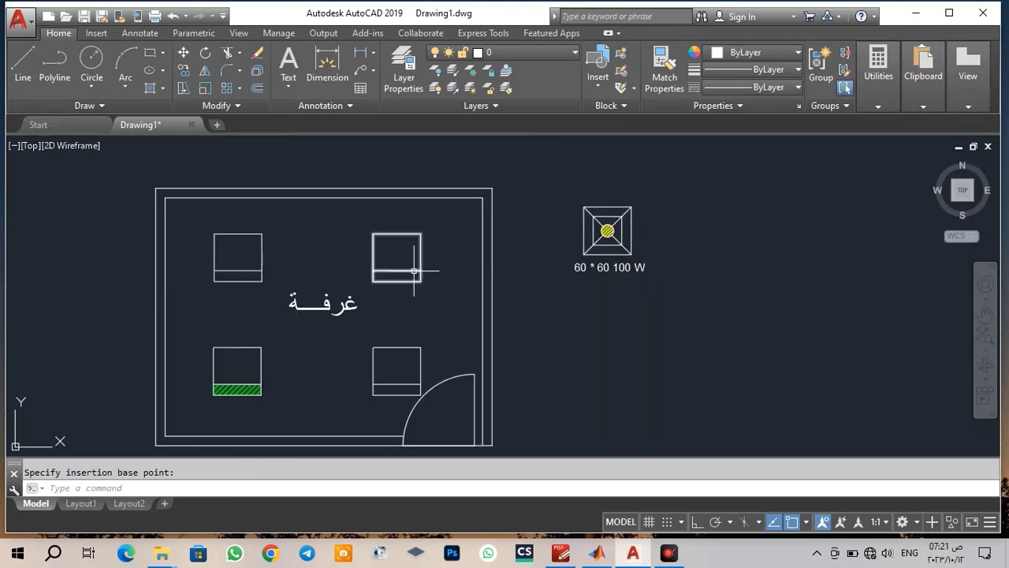
pyautogui.click(416, 246)
pyautogui.click(244, 266)
pyautogui.click(371, 347)
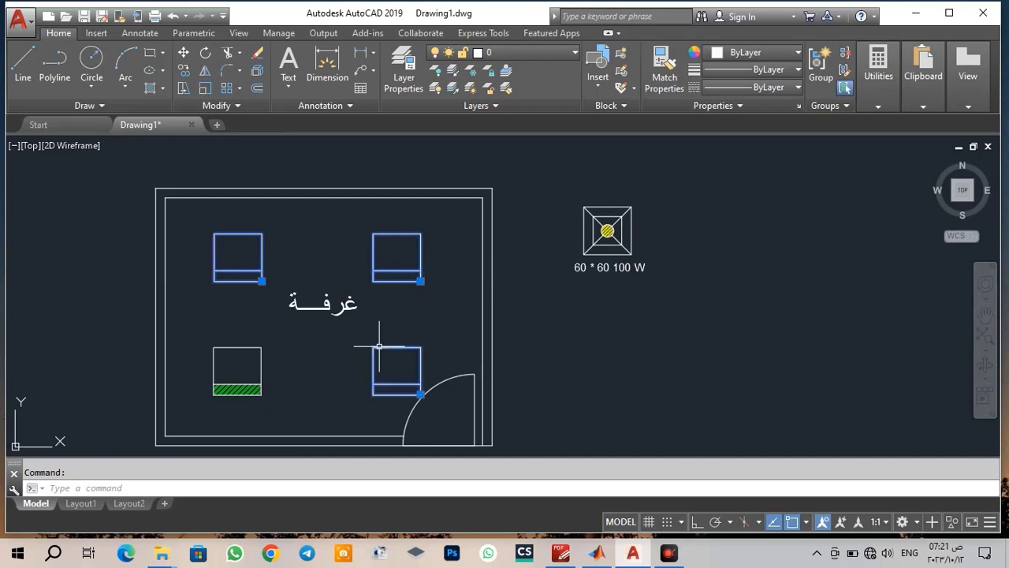
pyautogui.press('Escape')
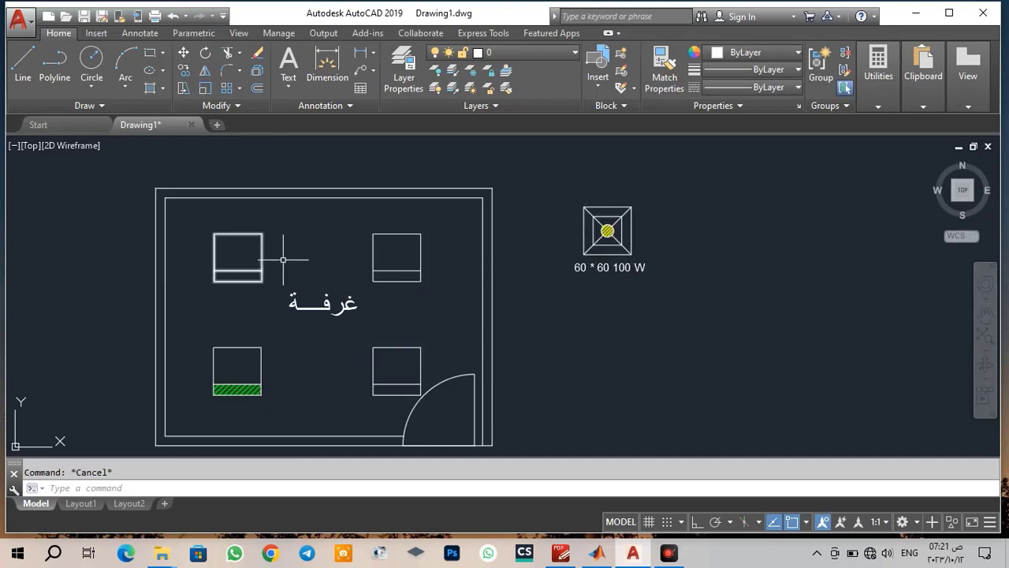
# - Delete all four rectangular blocks via Select Similar and window-select the leftover green hatch
pyautogui.scroll(2, 364, 252)
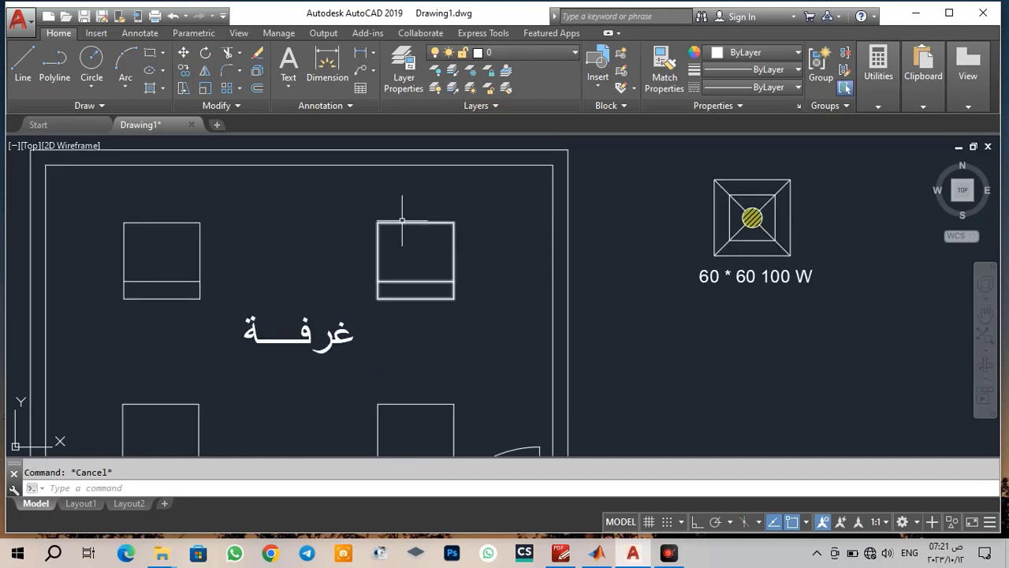
pyautogui.click(402, 224)
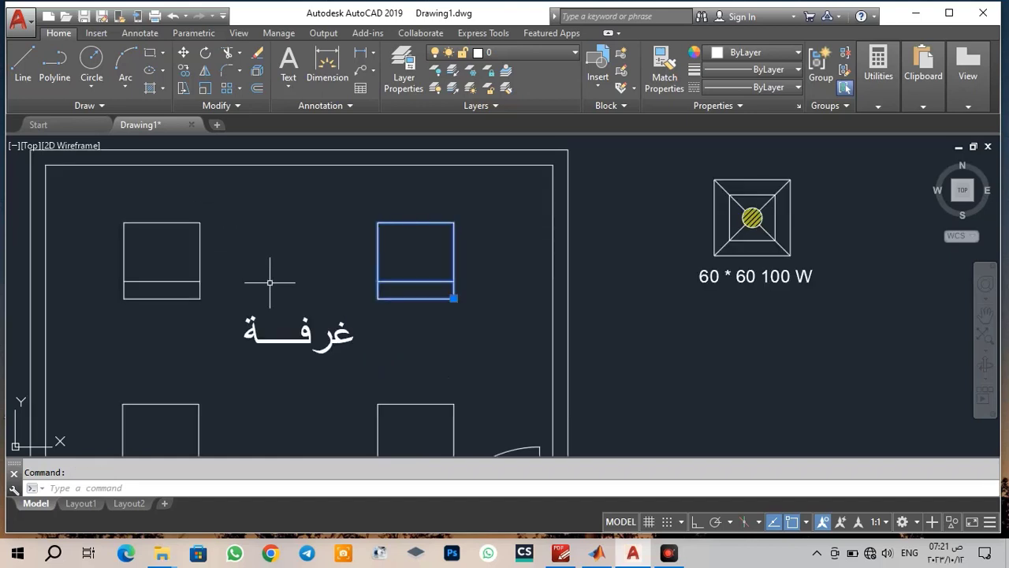
pyautogui.rightClick(410, 225)
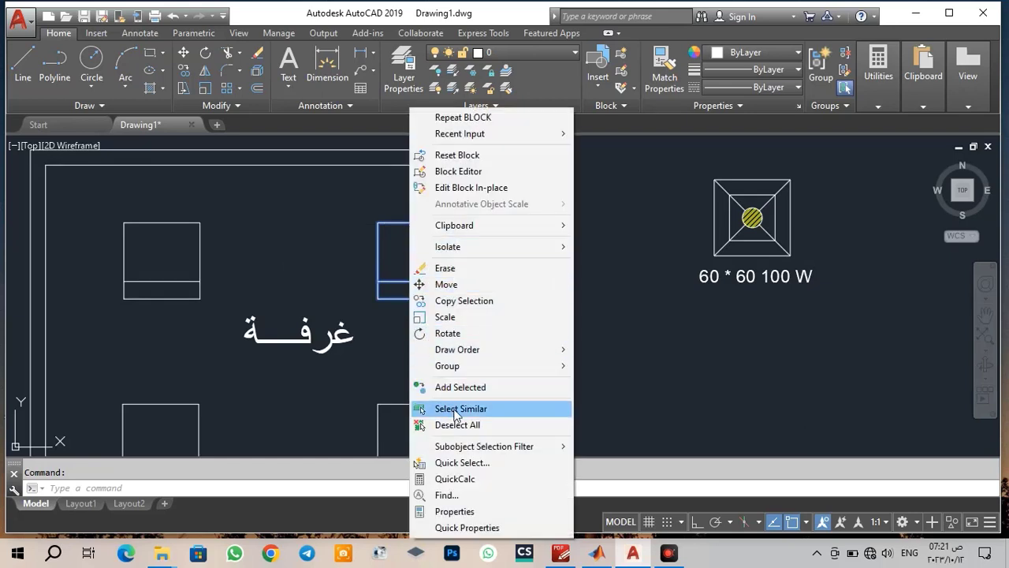
pyautogui.click(461, 408)
pyautogui.scroll(-2, 454, 233)
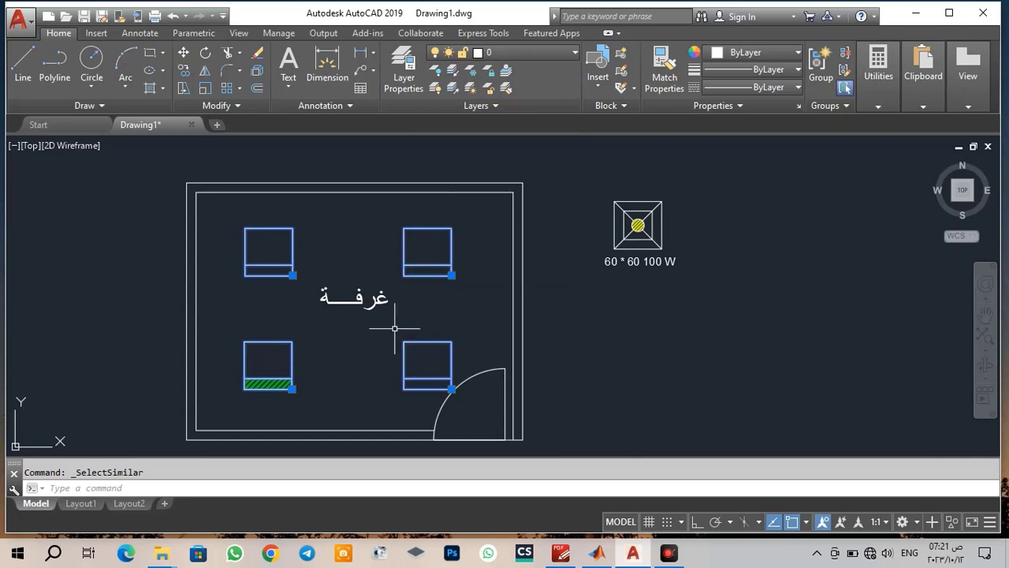
pyautogui.press('Delete')
pyautogui.click(309, 388)
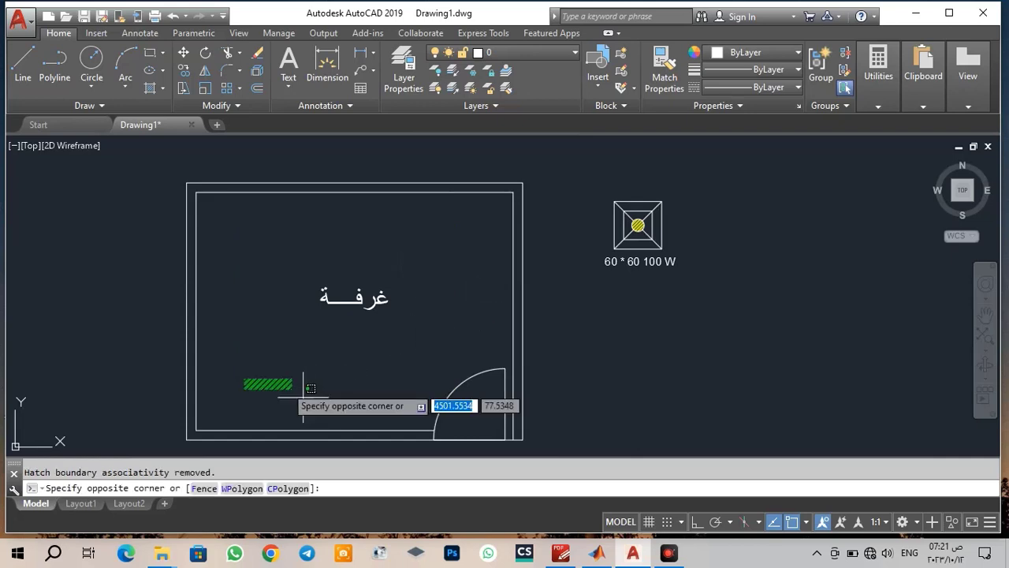
pyautogui.click(266, 378)
# - Delete the green hatch and copy the light block near the room's top wall
pyautogui.press('Delete')
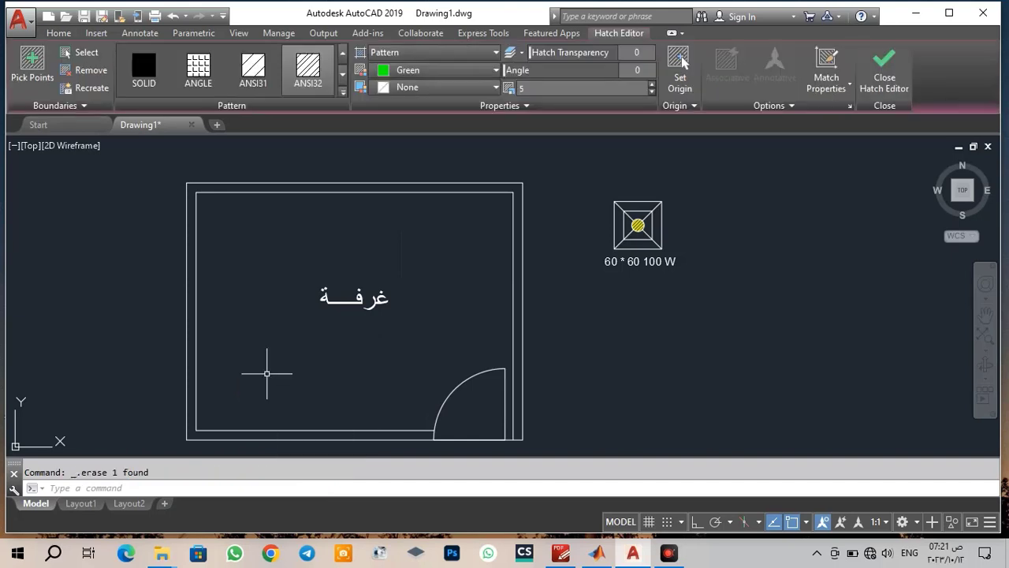
pyautogui.click(651, 215)
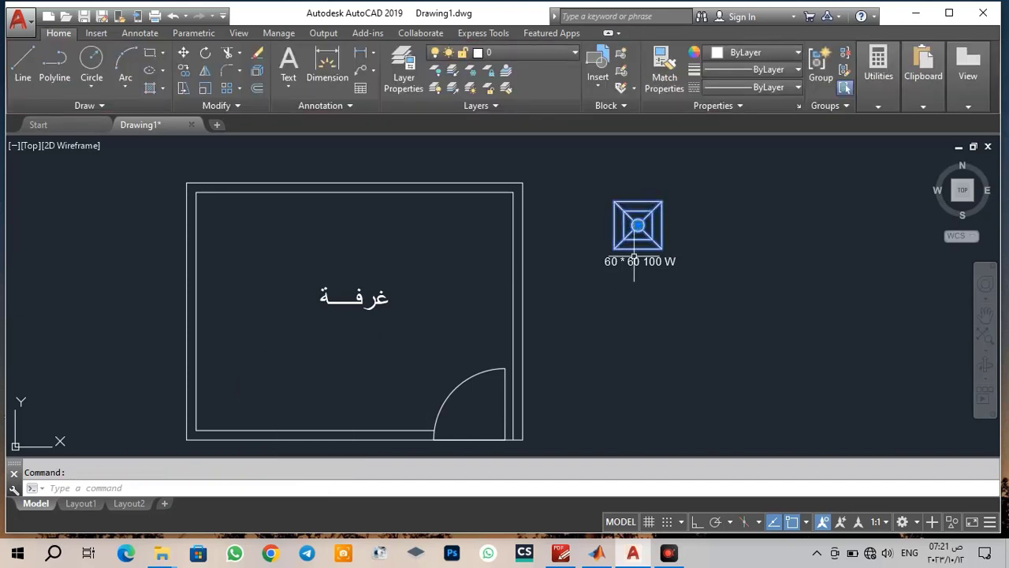
pyautogui.write('CO')
pyautogui.press('Return')
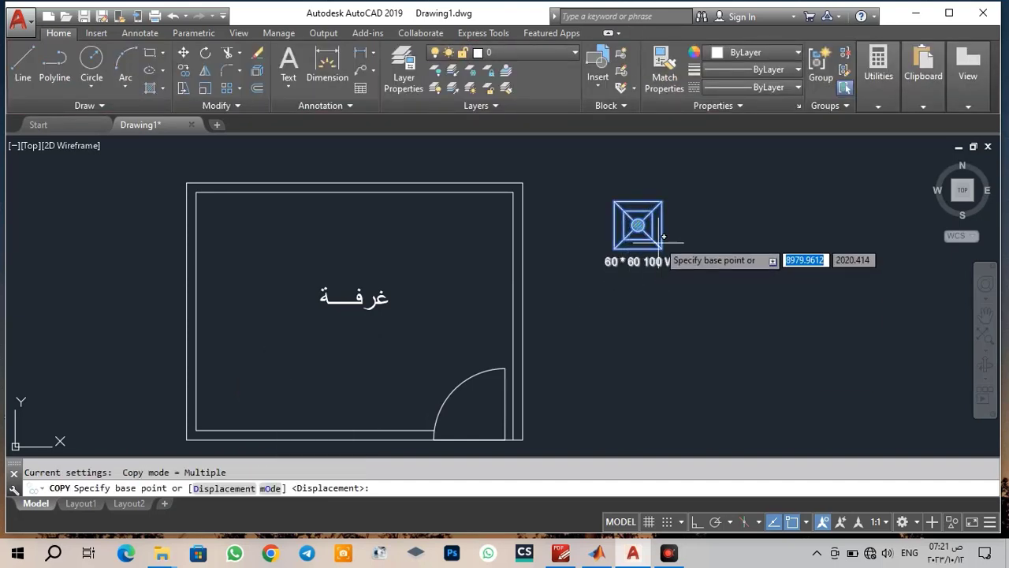
pyautogui.click(662, 249)
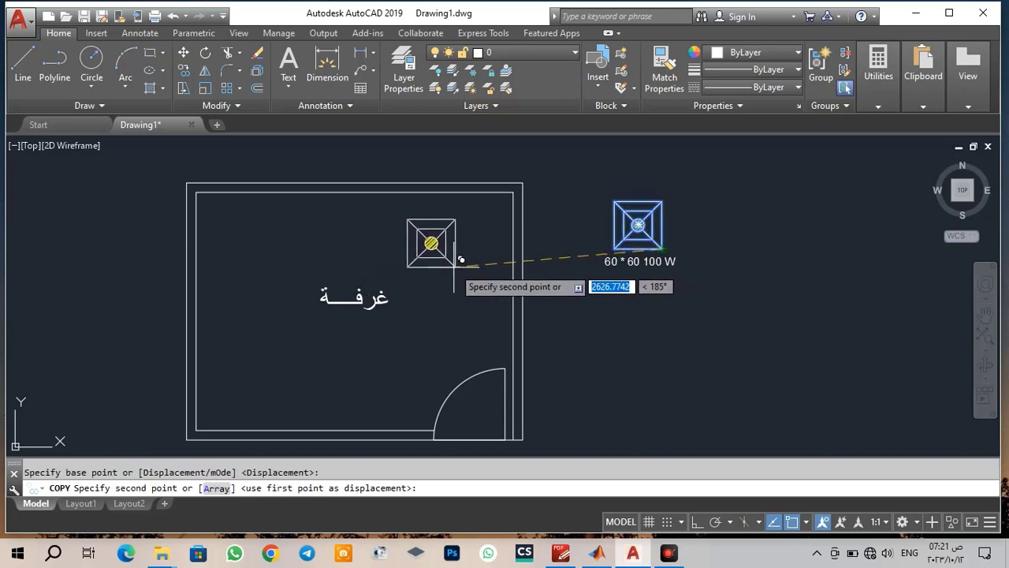
pyautogui.click(454, 267)
pyautogui.press('Return')
# - With Ortho on, copy that light to the top-left and to the bottom of the room
pyautogui.click(435, 263)
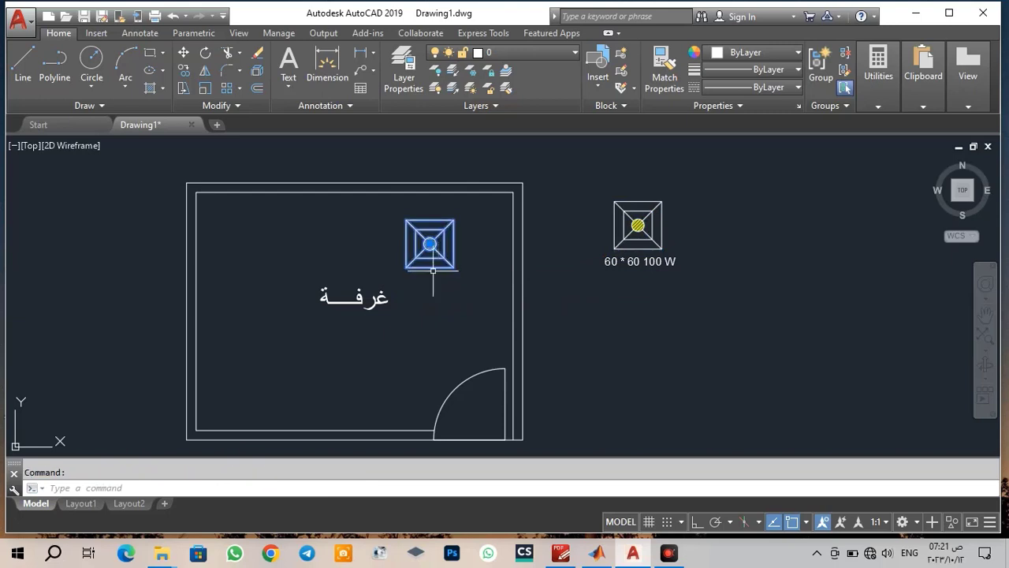
pyautogui.write('co')
pyautogui.press('Return')
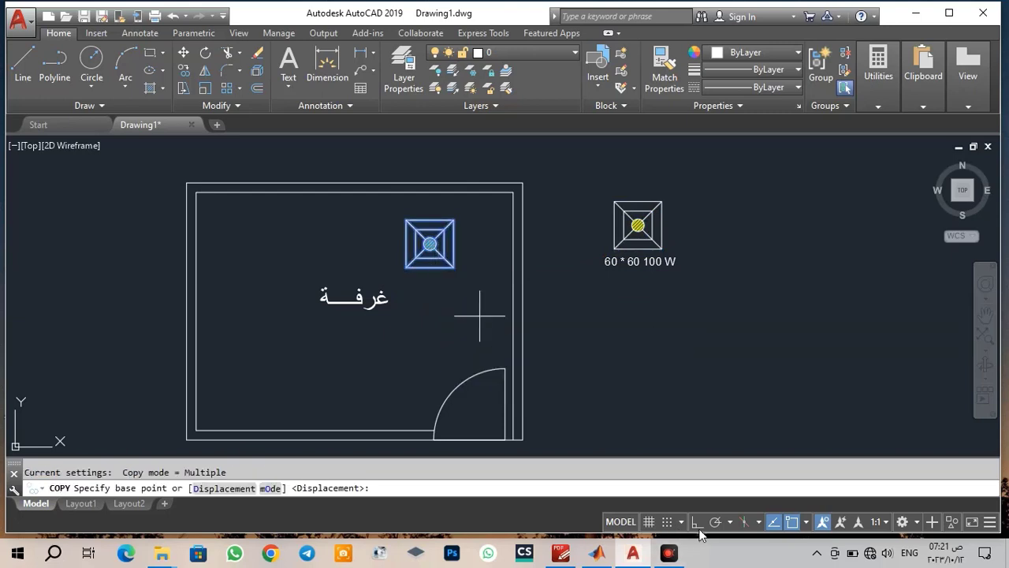
pyautogui.press('F8')
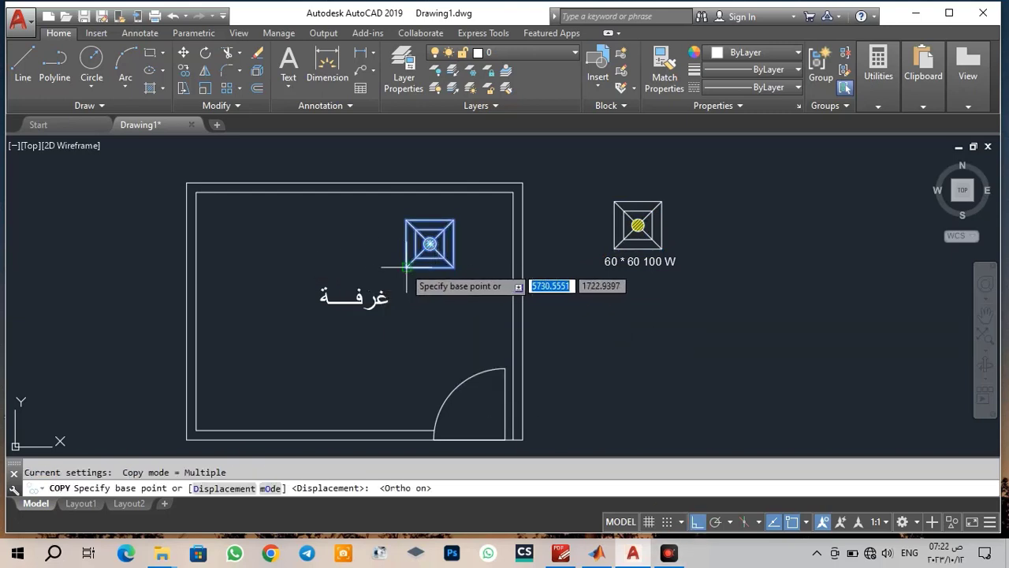
pyautogui.click(430, 244)
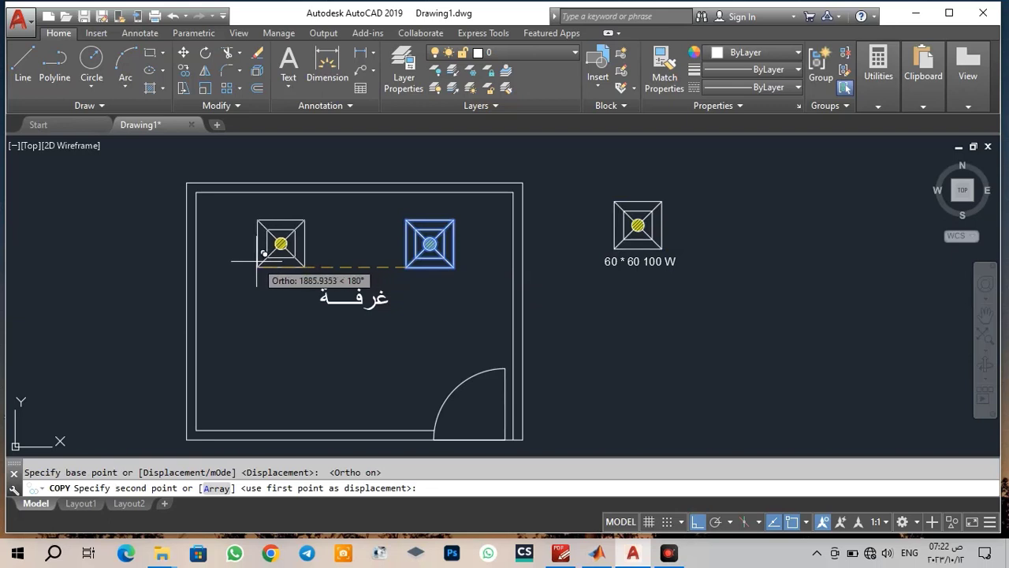
pyautogui.click(257, 267)
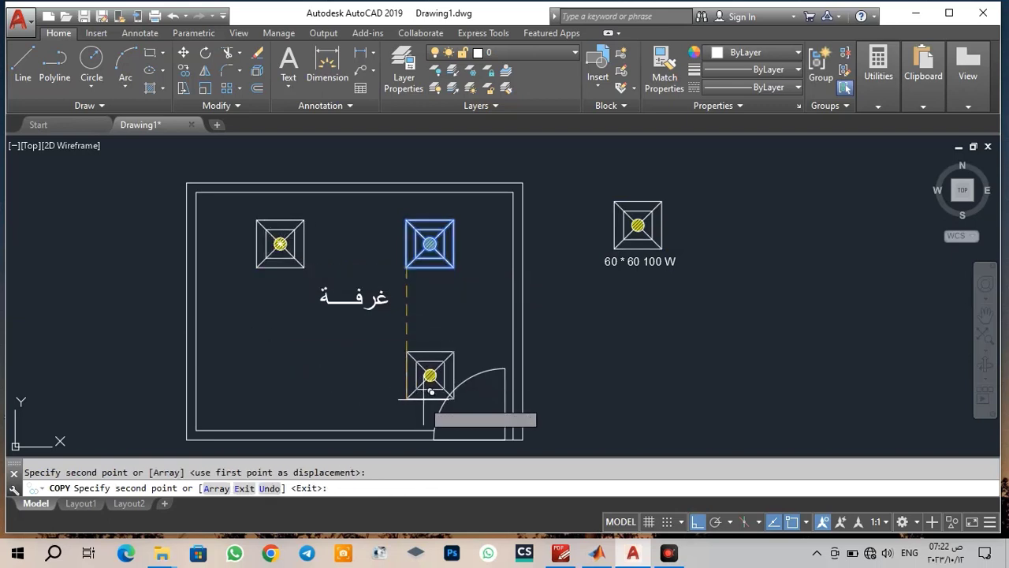
pyautogui.click(430, 373)
pyautogui.press('Return')
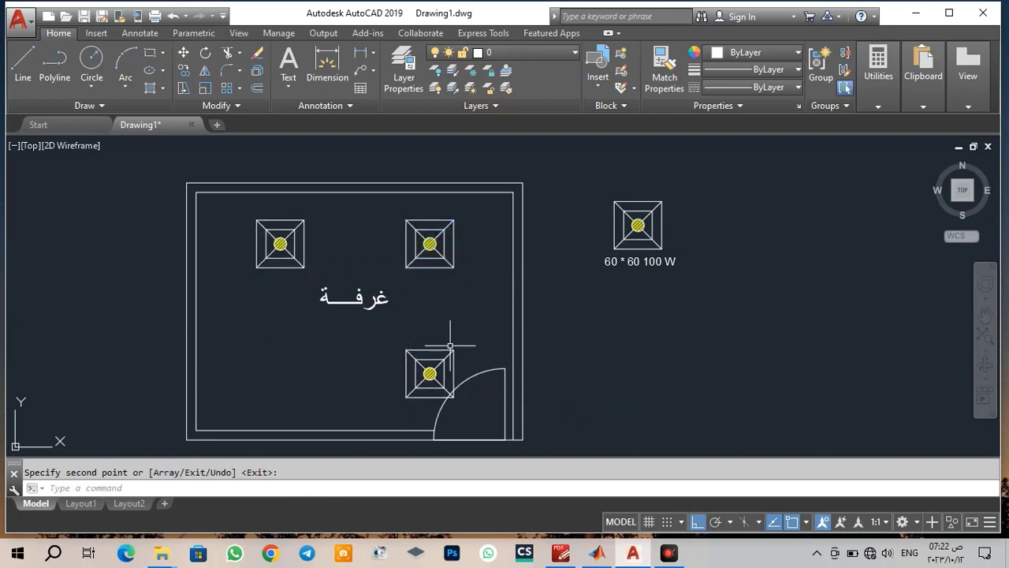
# - Copy the bottom light toward the room's bottom-left corner
pyautogui.write('ct o')
pyautogui.press('Return')
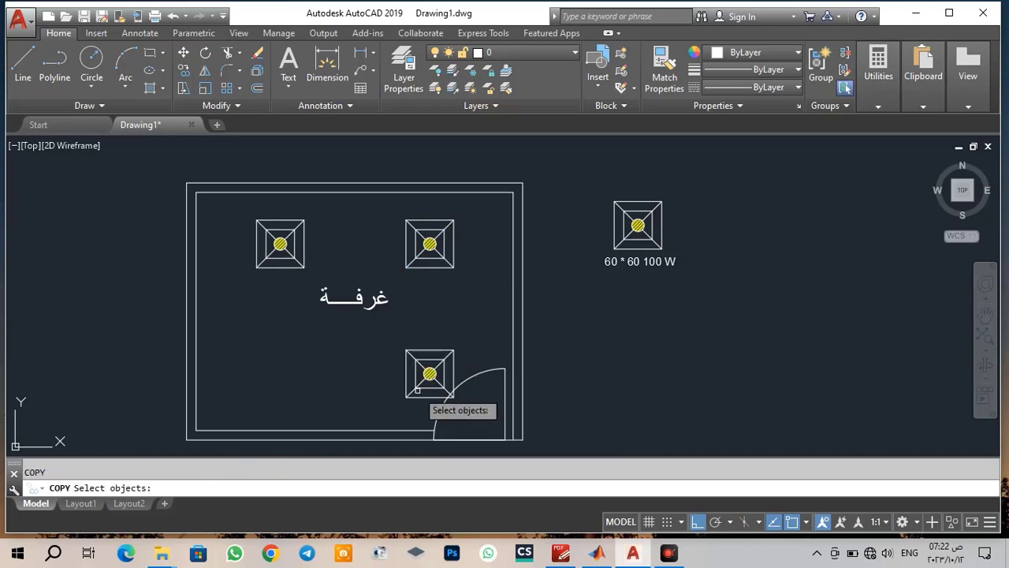
pyautogui.click(417, 393)
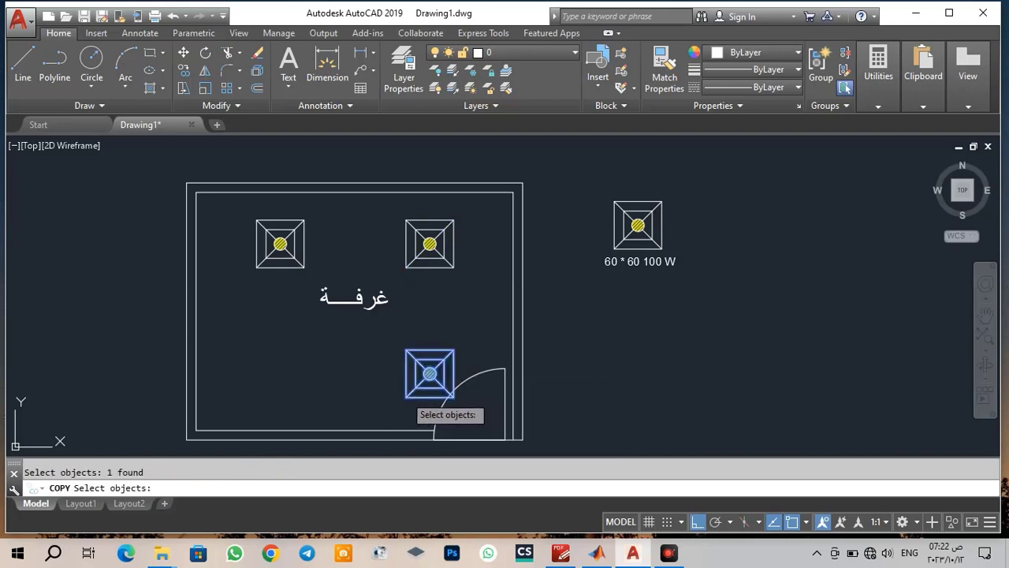
pyautogui.press('Return')
pyautogui.click(406, 397)
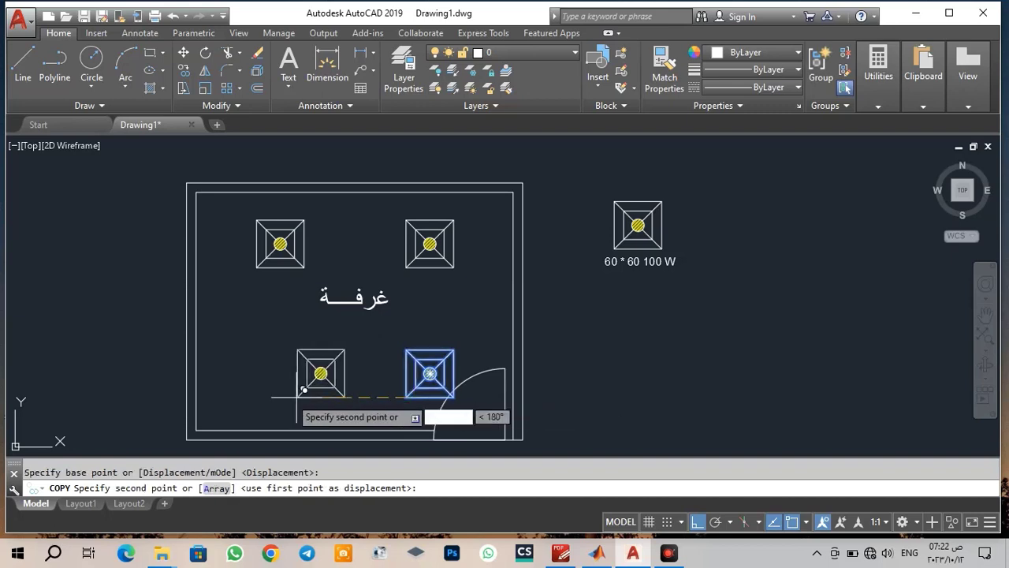
pyautogui.click(261, 389)
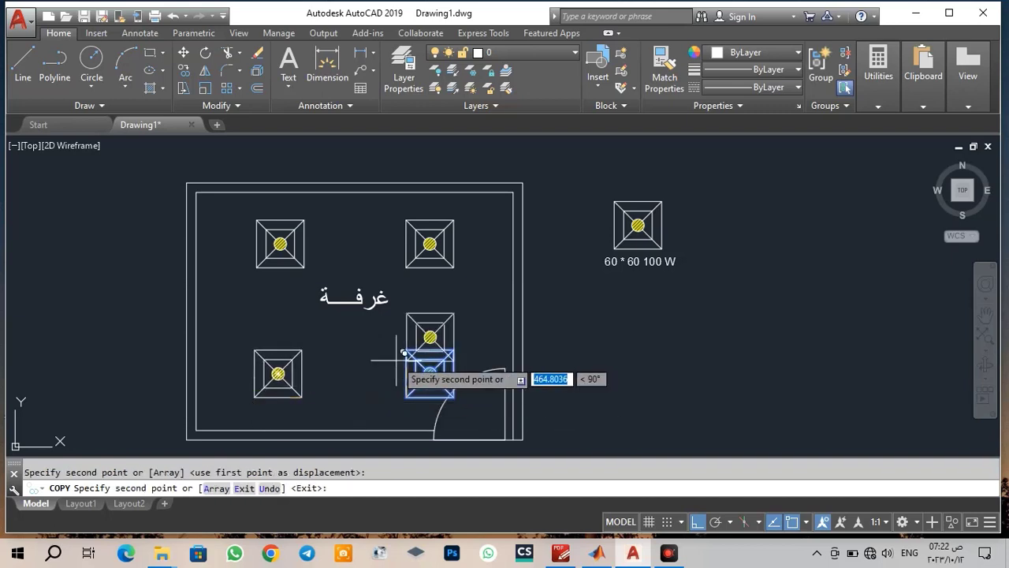
pyautogui.press('Return')
# - Hatch the lower-left light's bottom trapezoid in green
pyautogui.scroll(4, 237, 405)
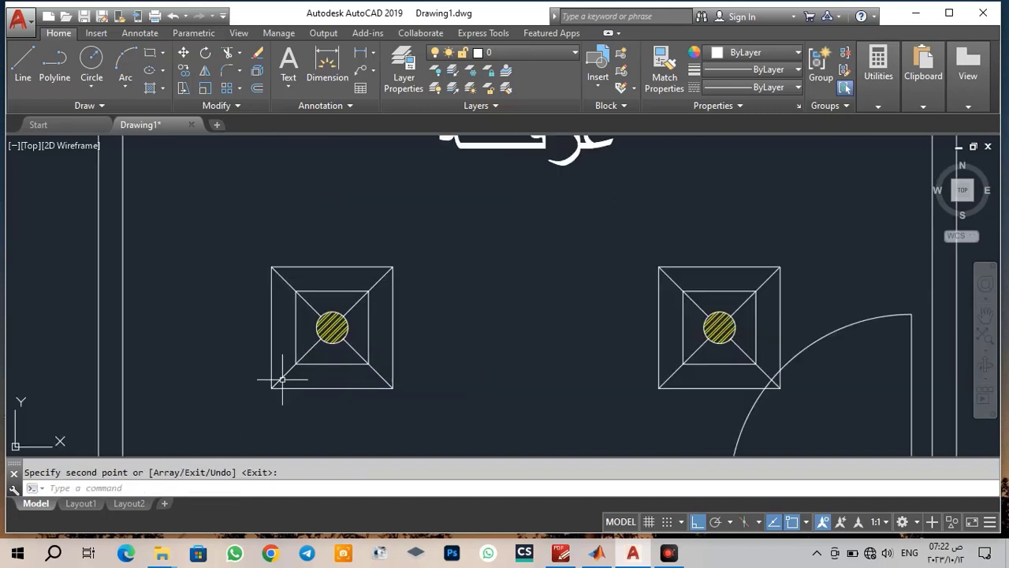
pyautogui.scroll(2, 328, 274)
pyautogui.scroll(2, 324, 328)
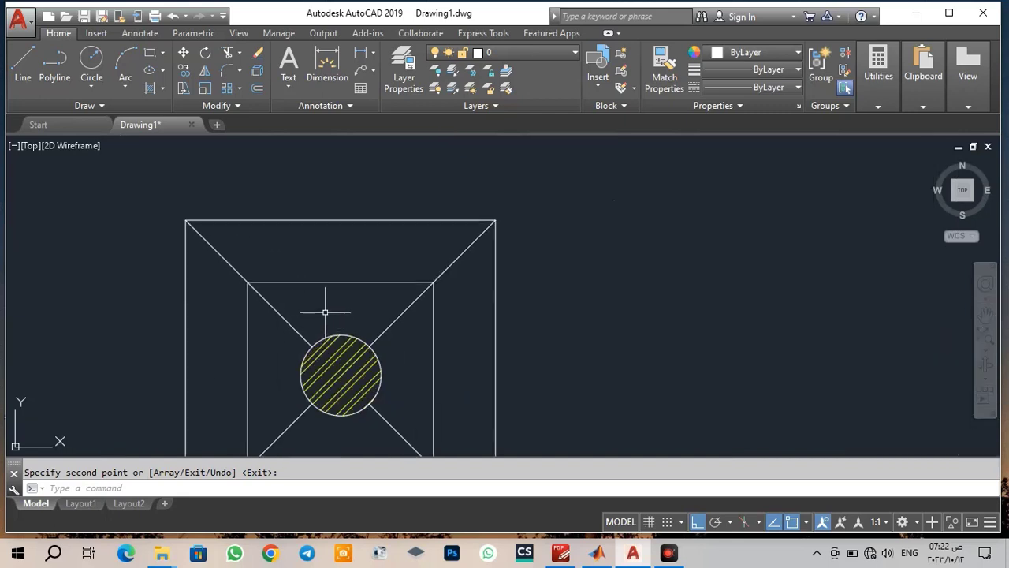
pyautogui.write('H')
pyautogui.press('Return')
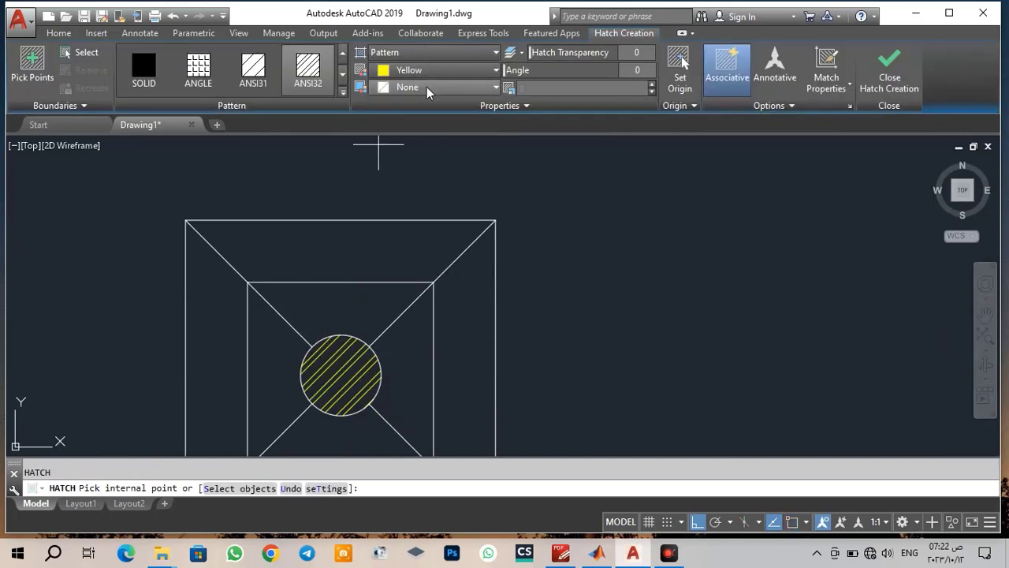
pyautogui.click(412, 72)
pyautogui.click(408, 239)
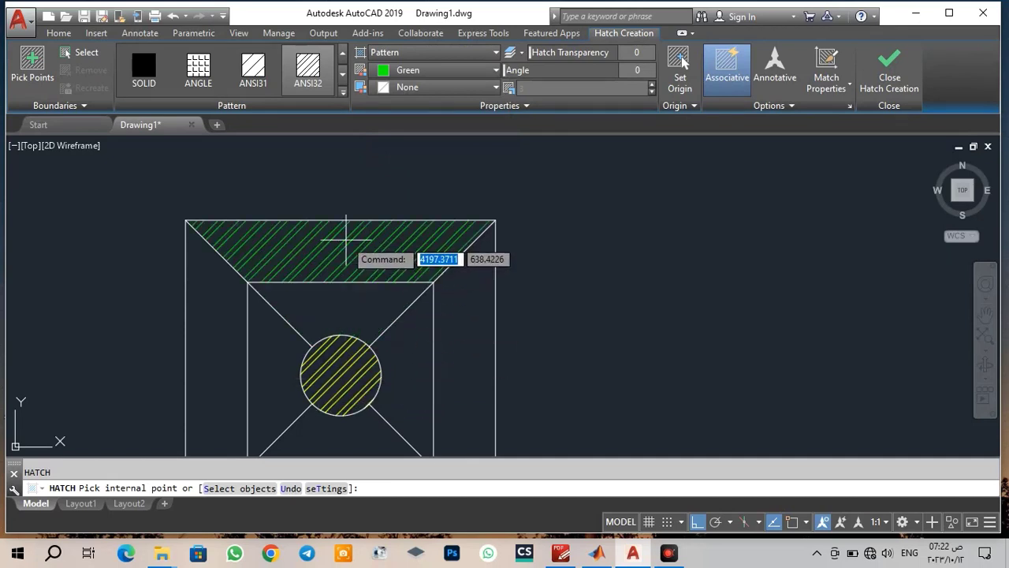
pyautogui.scroll(-2, 343, 235)
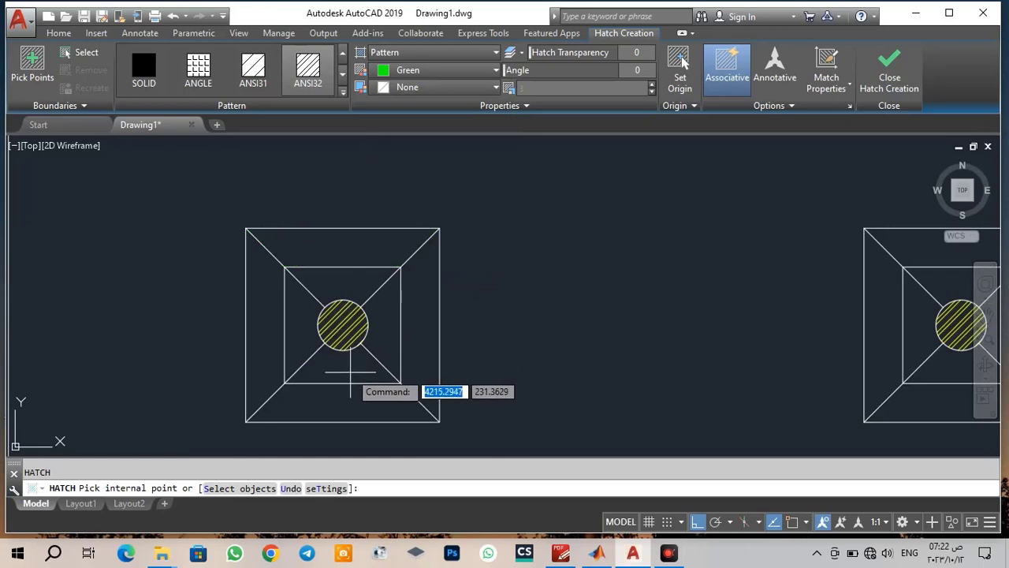
pyautogui.click(329, 402)
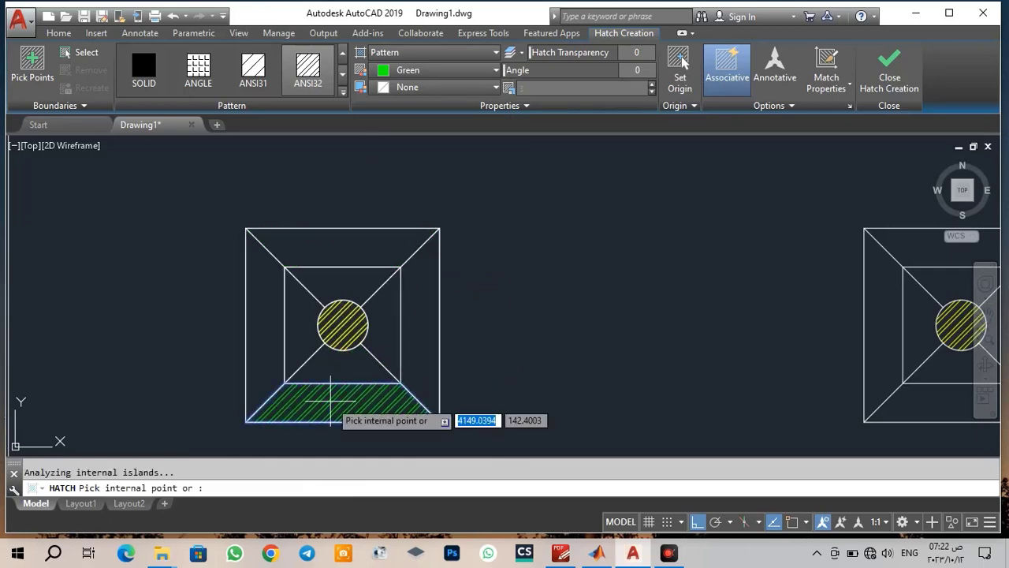
pyautogui.rightClick(625, 219)
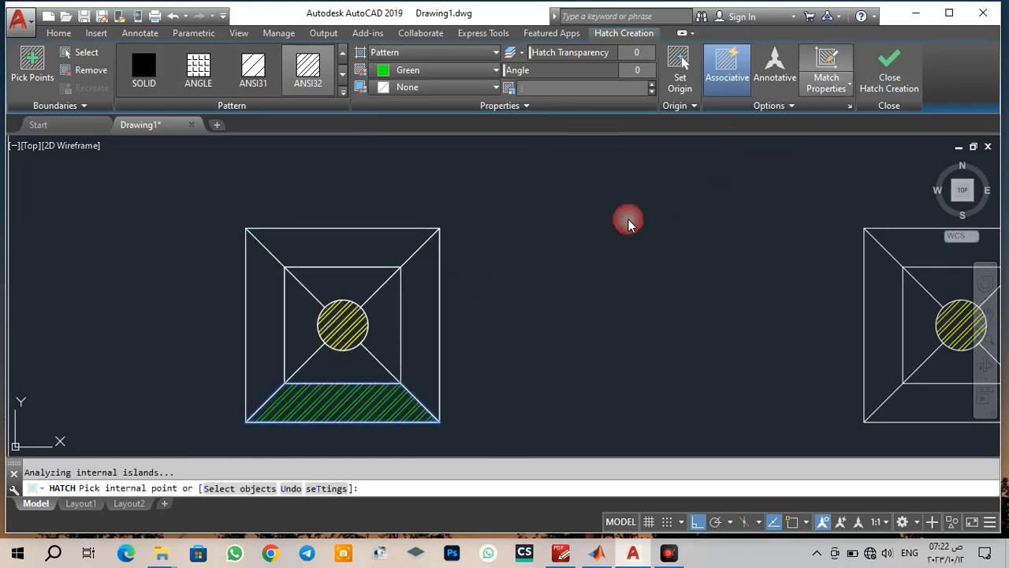
pyautogui.scroll(-2, 331, 339)
pyautogui.scroll(-4, 331, 339)
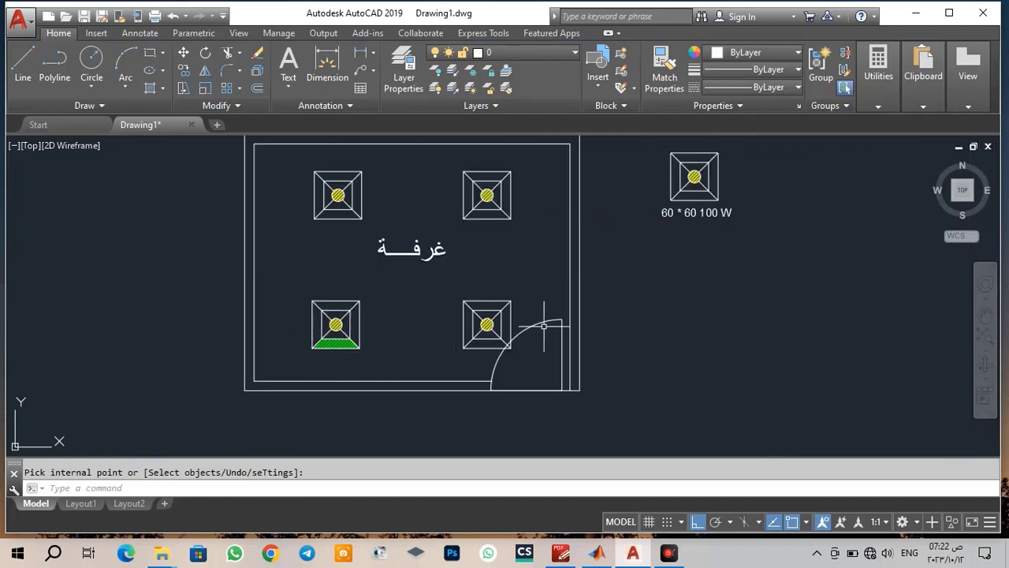
pyautogui.scroll(-2, 512, 279)
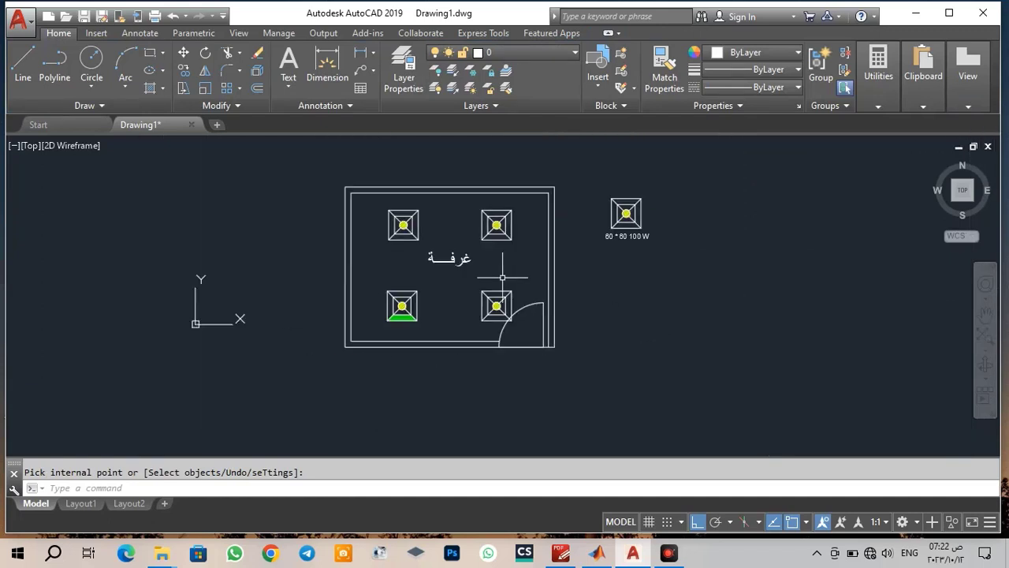
pyautogui.scroll(2, 467, 228)
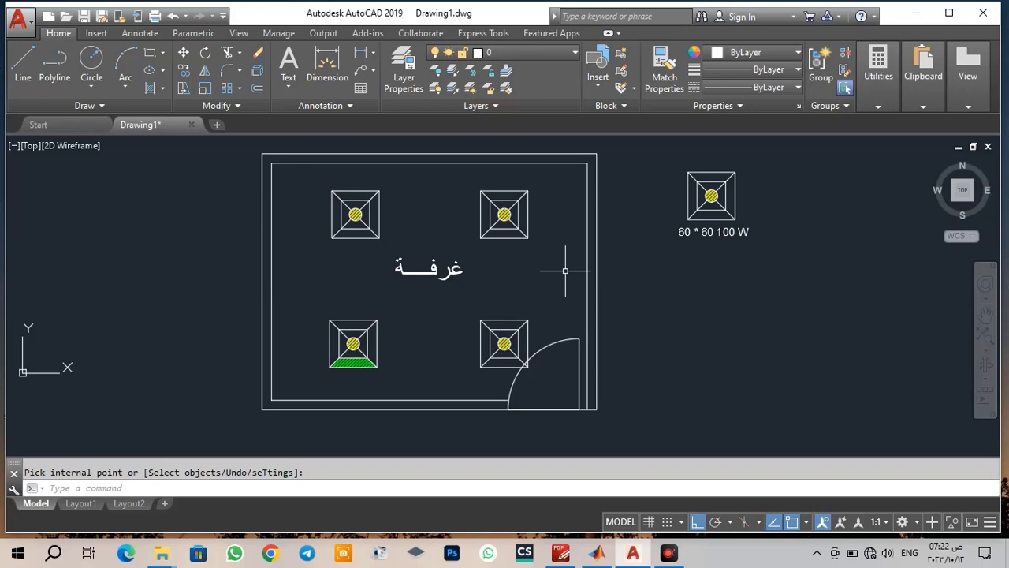
pyautogui.scroll(3, 513, 165)
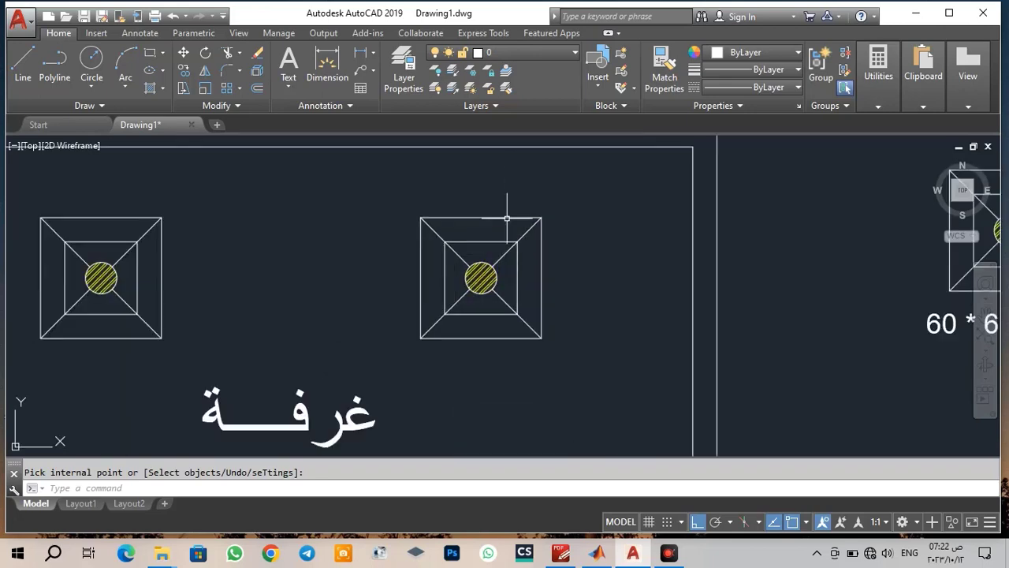
pyautogui.press('Escape')
pyautogui.click(507, 226)
pyautogui.rightClick(507, 227)
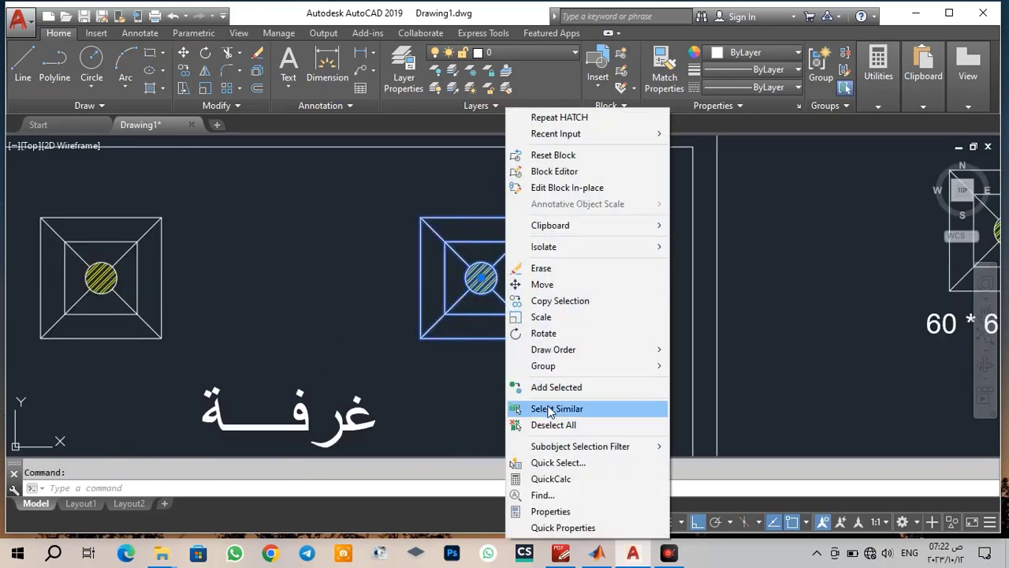
pyautogui.click(557, 408)
pyautogui.scroll(-4, 513, 274)
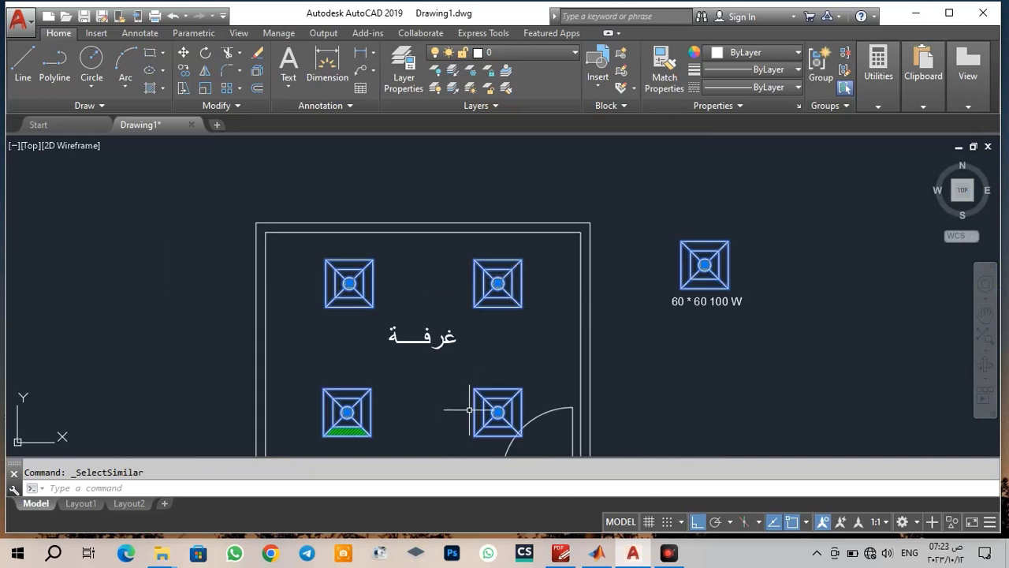
pyautogui.press('Escape')
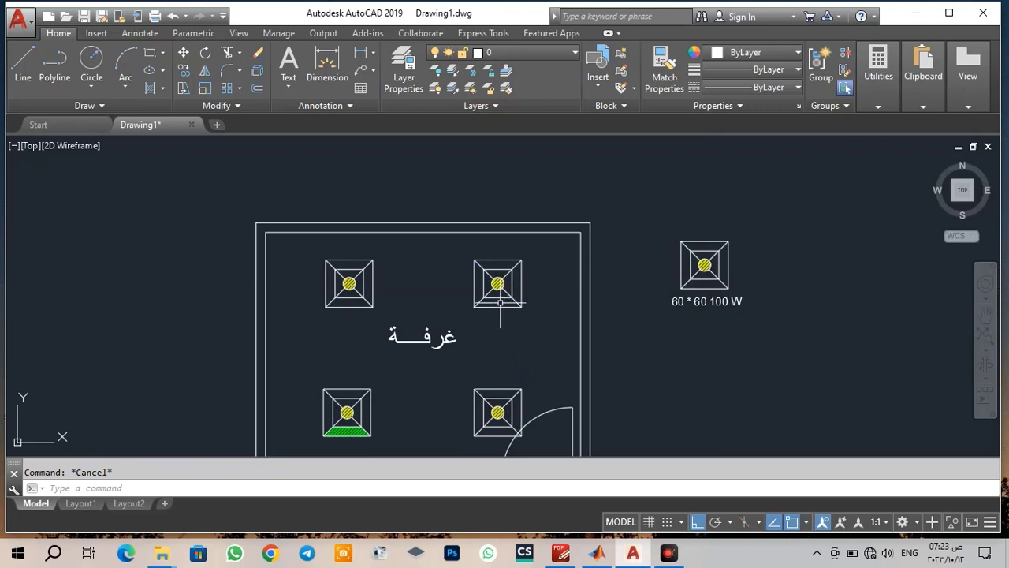
pyautogui.scroll(1, 500, 303)
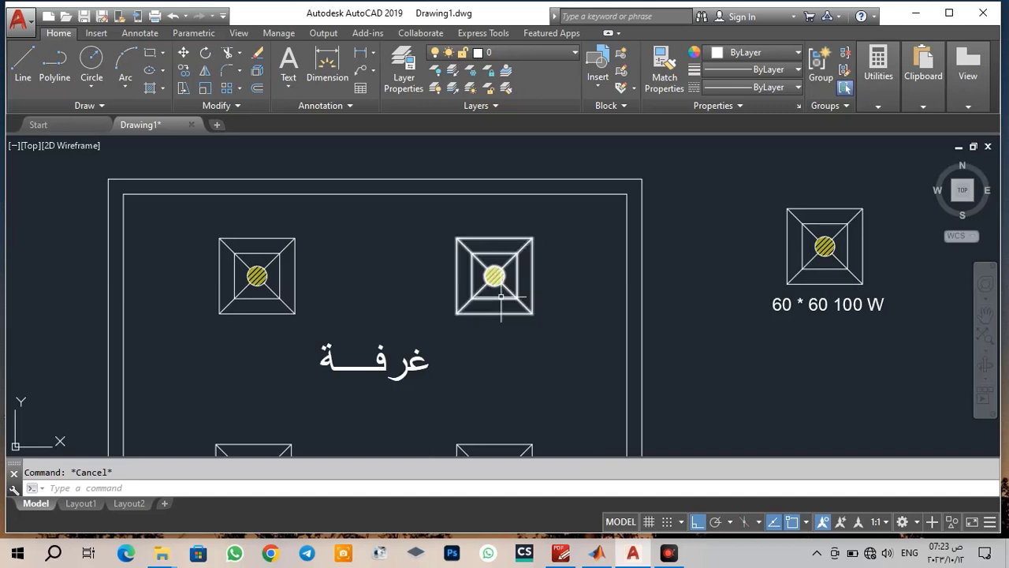
pyautogui.scroll(2, 501, 283)
pyautogui.scroll(-2, 389, 286)
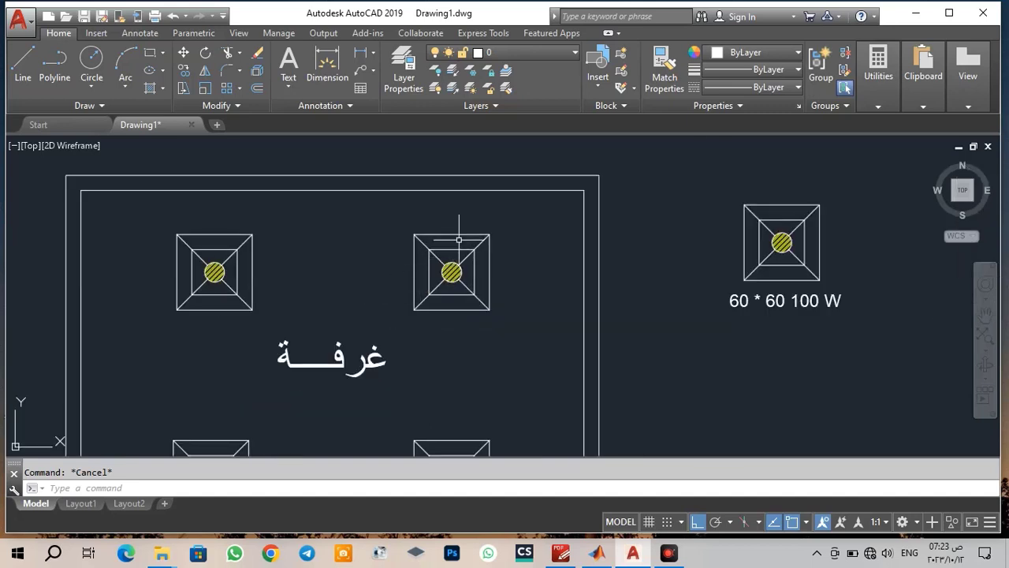
pyautogui.scroll(5, 464, 244)
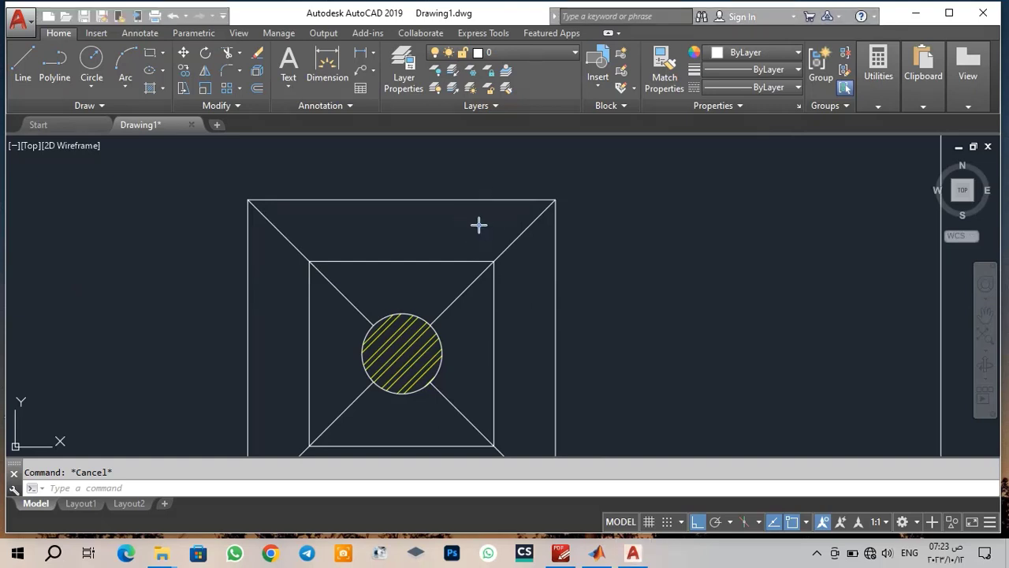
pyautogui.moveTo(533, 207)
pyautogui.mouseDown()
pyautogui.moveTo(337, 205)
pyautogui.moveTo(462, 208)
pyautogui.moveTo(287, 232)
pyautogui.moveTo(485, 240)
pyautogui.mouseUp()
pyautogui.moveTo(418, 337); pyautogui.dragTo(394, 331)
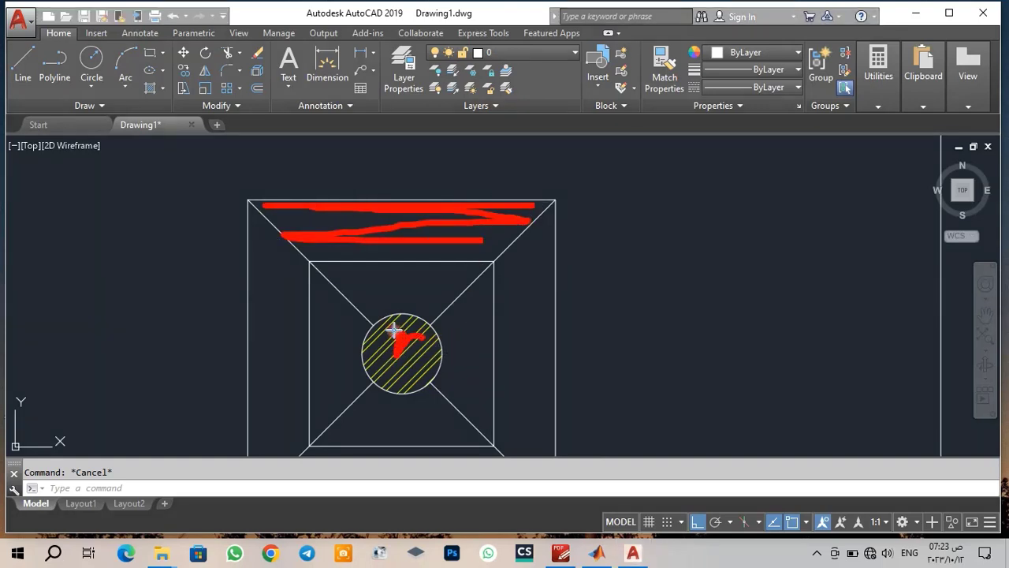
pyautogui.scroll(-4, 451, 283)
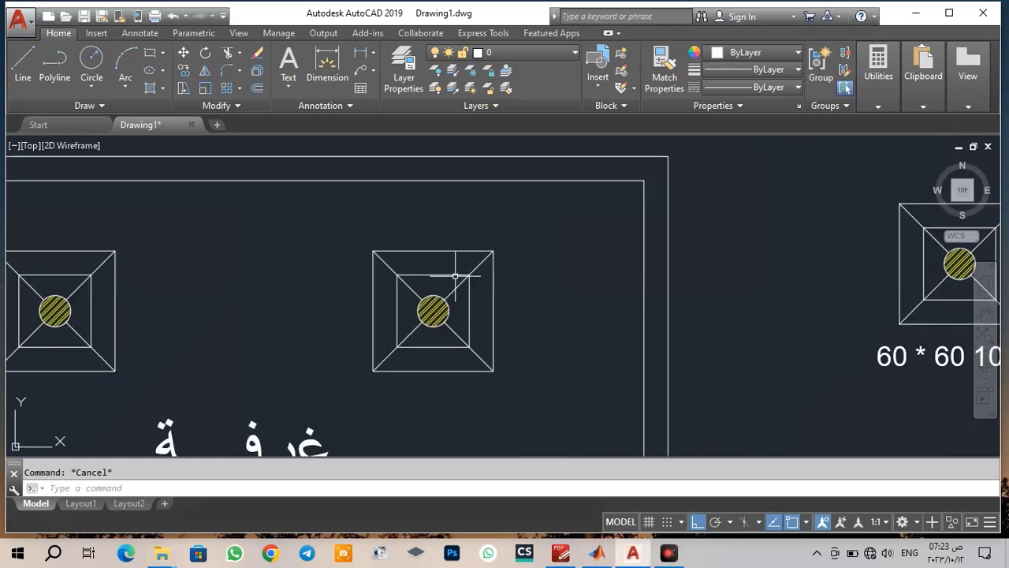
pyautogui.scroll(-2, 446, 288)
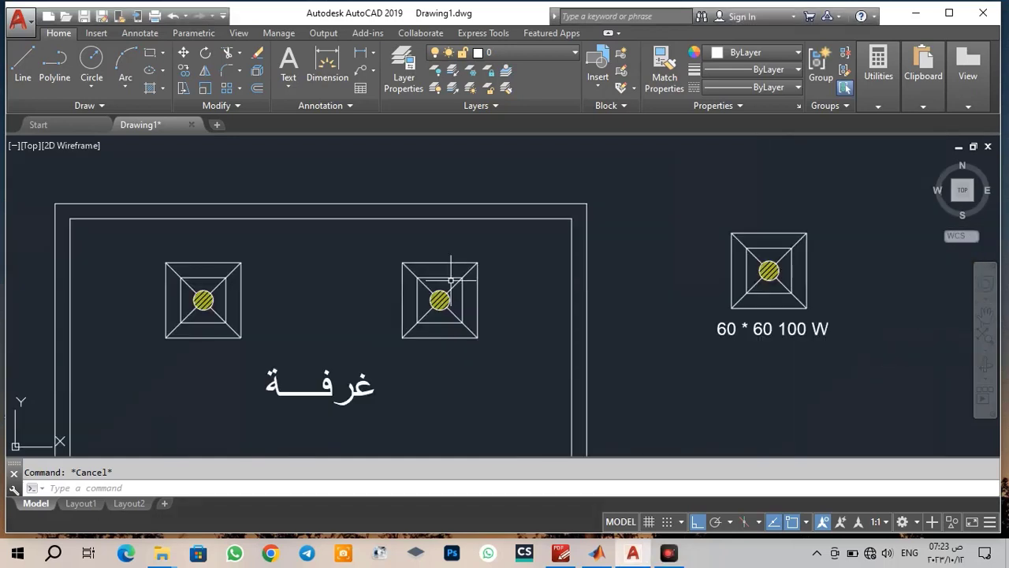
pyautogui.scroll(-2, 439, 293)
pyautogui.scroll(4, 441, 284)
pyautogui.scroll(-2, 442, 284)
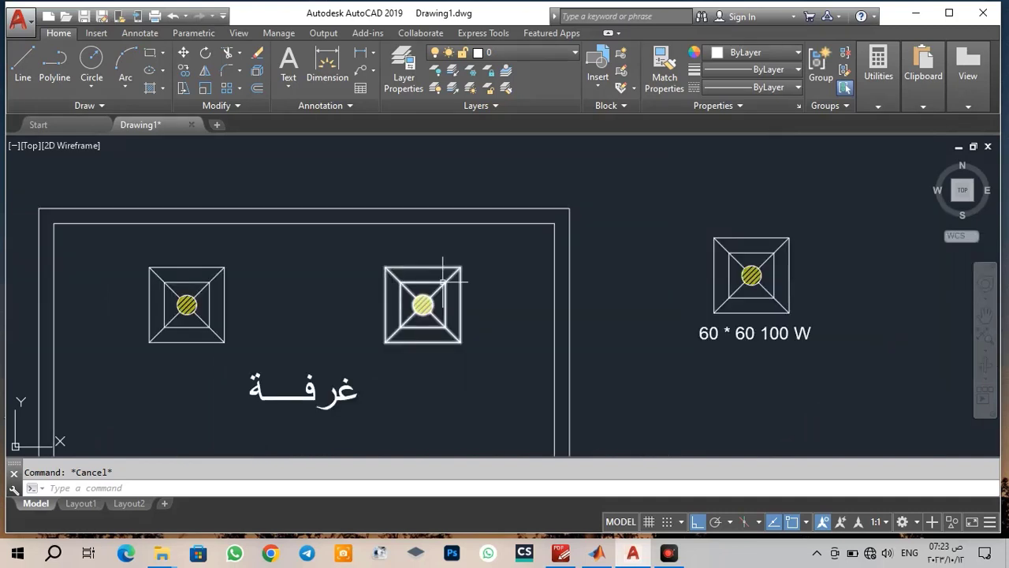
pyautogui.scroll(4, 733, 252)
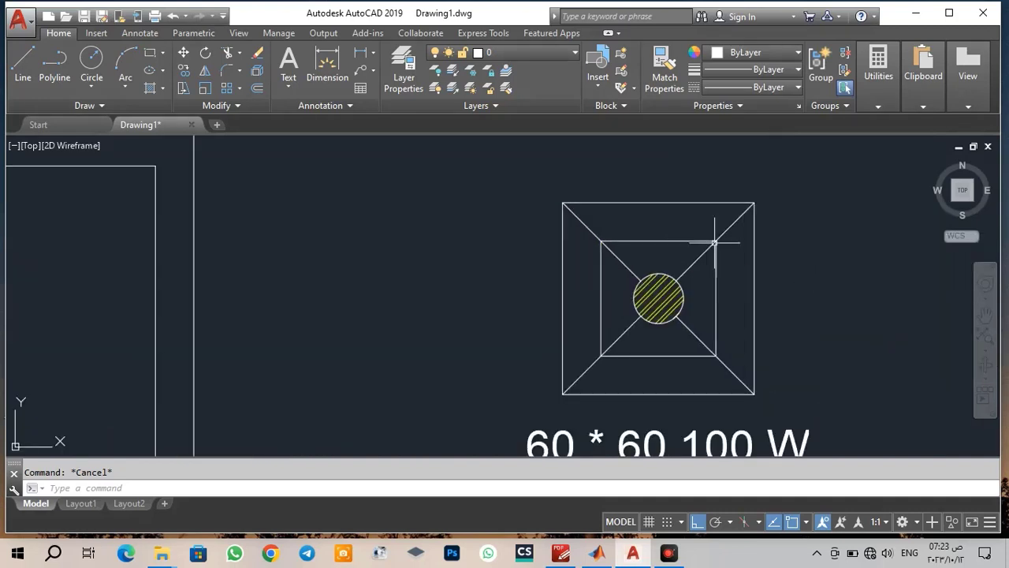
# - Open the 60_60 LIGHT block in the Block Editor
pyautogui.click(655, 241)
pyautogui.write('BE')
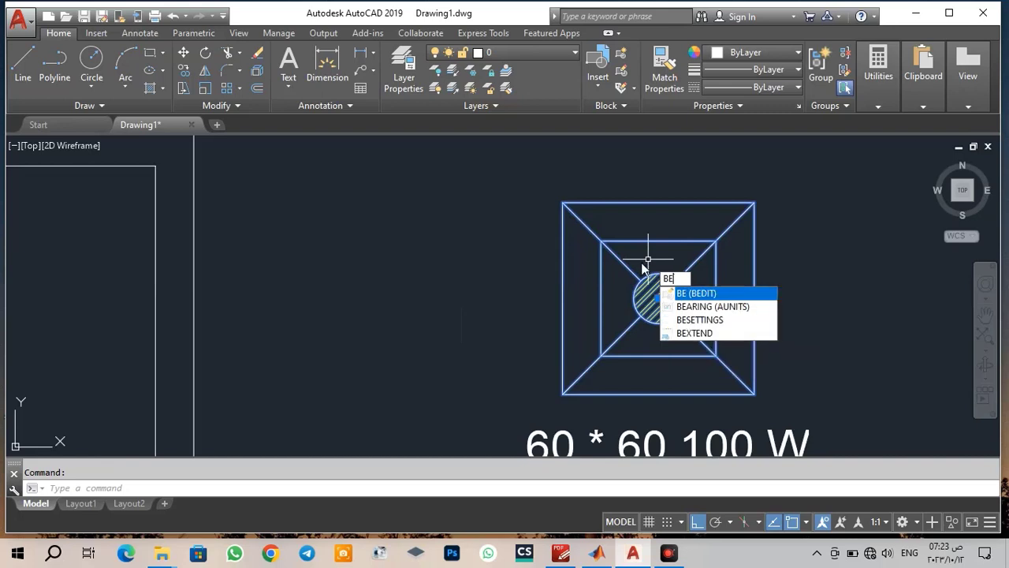
pyautogui.press('Return')
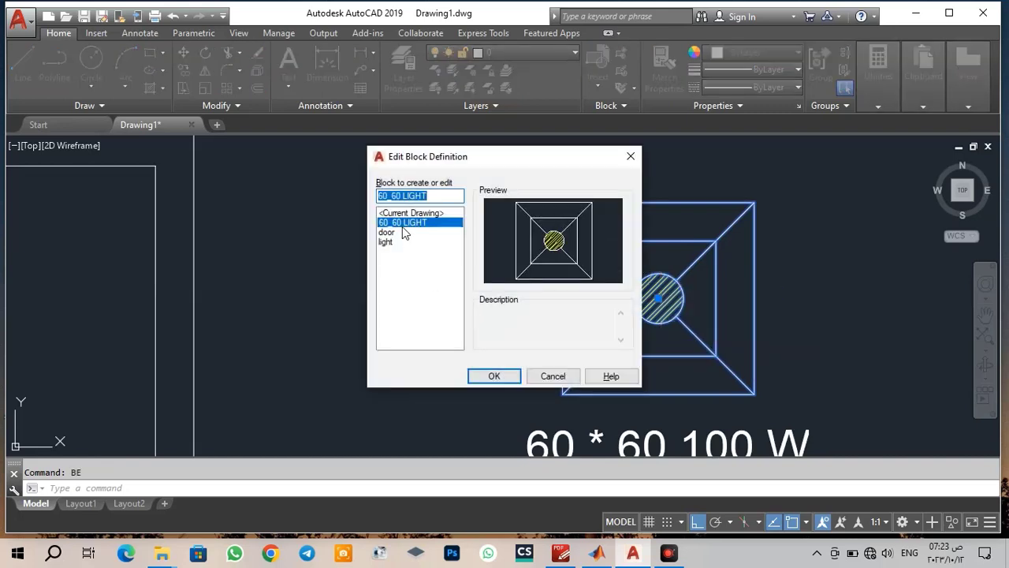
pyautogui.click(490, 376)
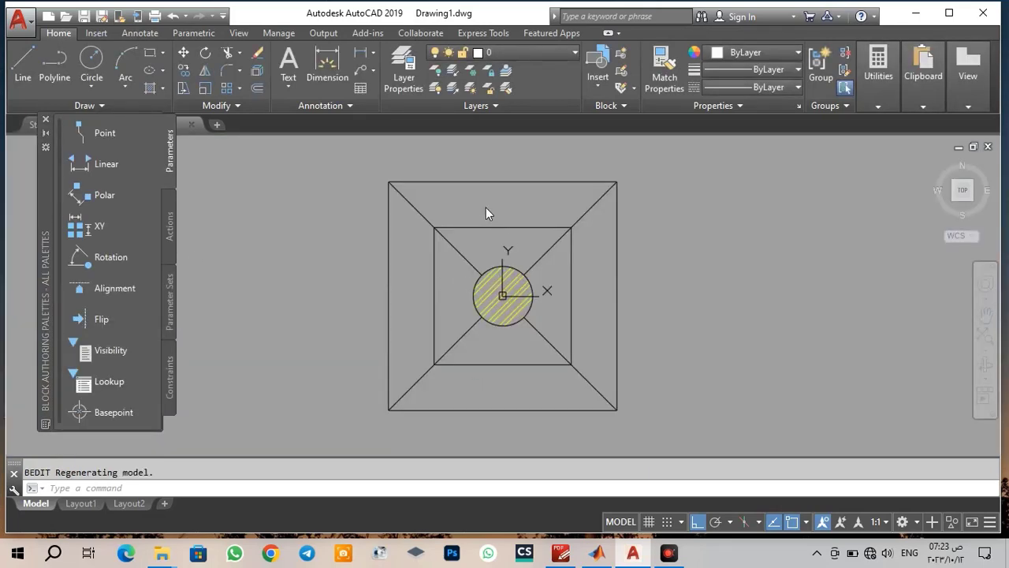
# - Hatch the block's top outer trapezoid in yellow, then save and close the Block Editor
pyautogui.write('H')
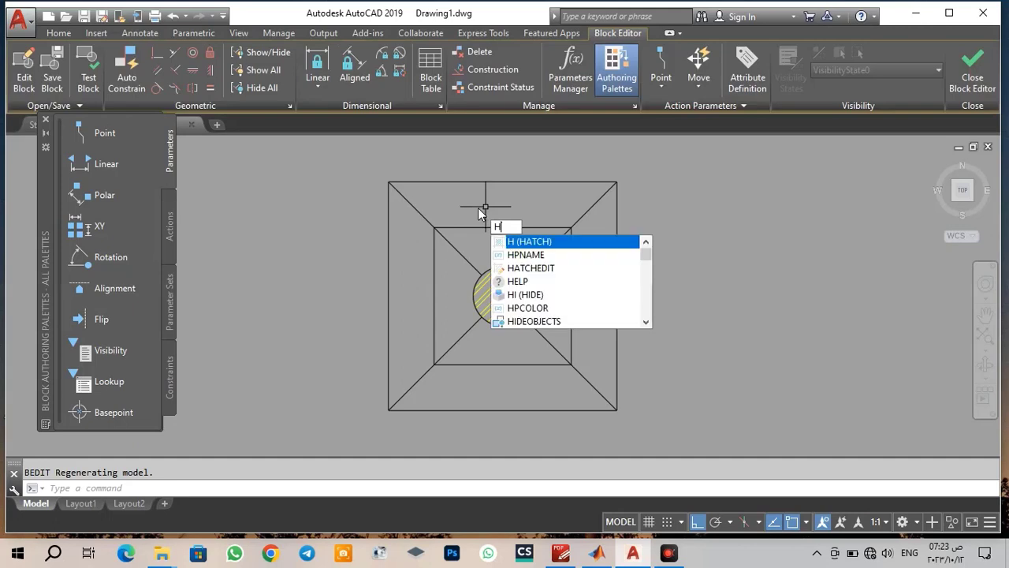
pyautogui.press('Return')
pyautogui.click(405, 70)
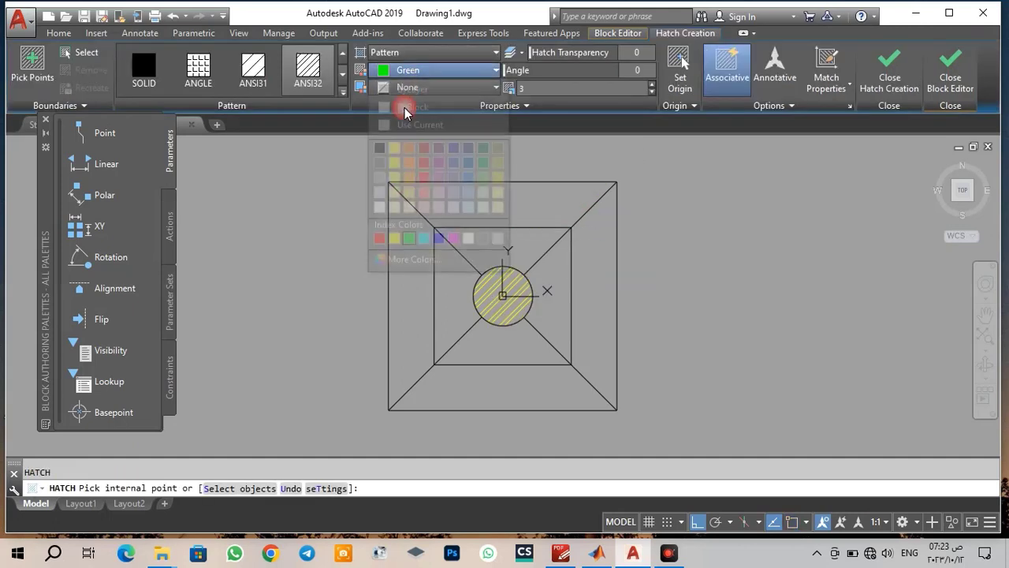
pyautogui.click(395, 238)
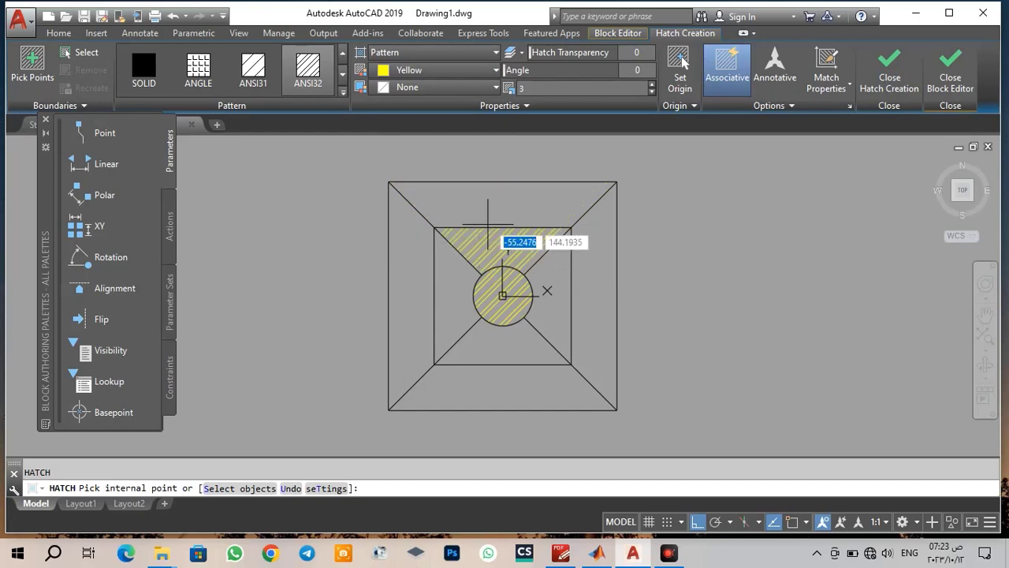
pyautogui.click(438, 209)
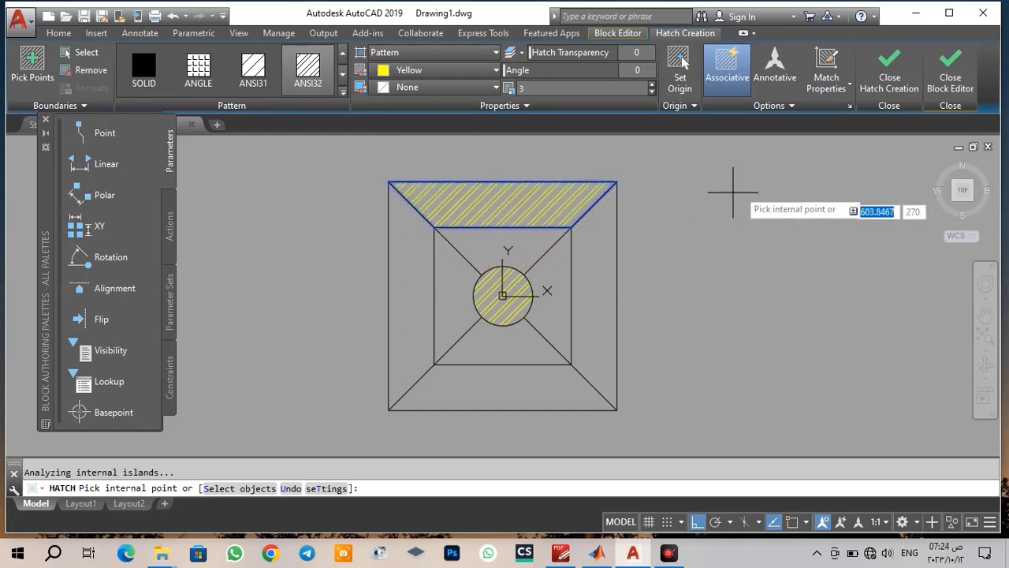
pyautogui.click(891, 79)
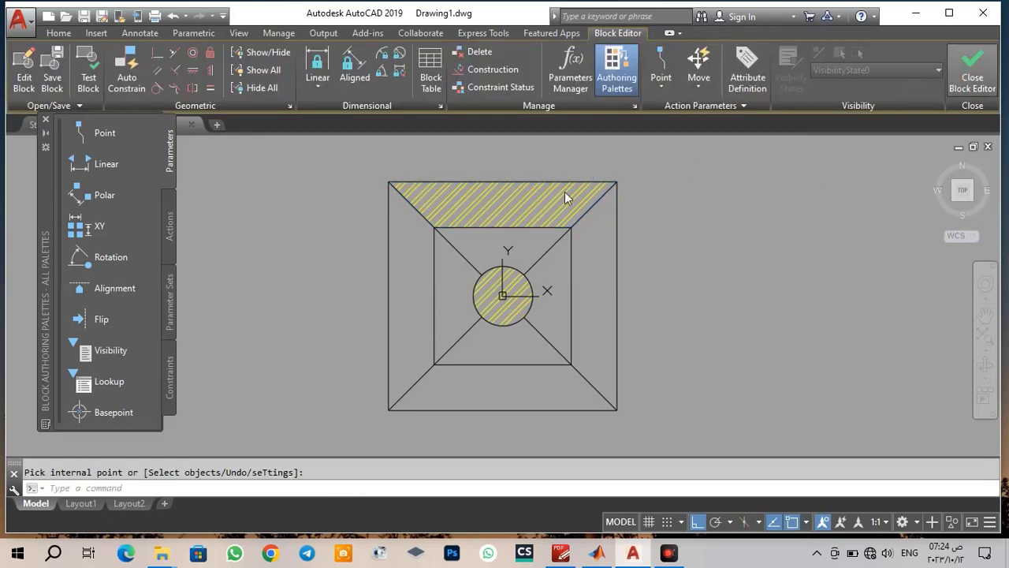
pyautogui.click(492, 245)
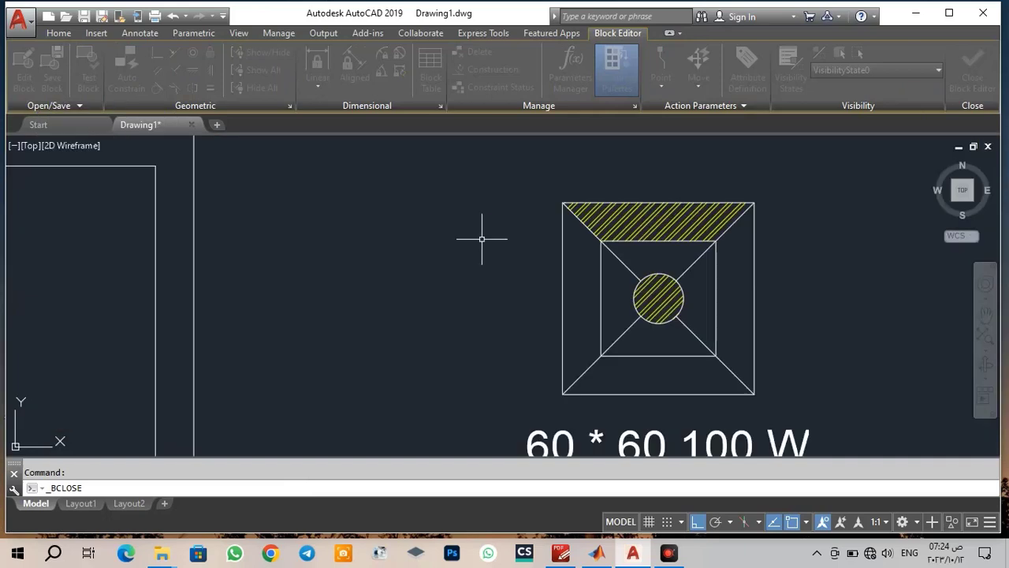
pyautogui.scroll(-2, 573, 221)
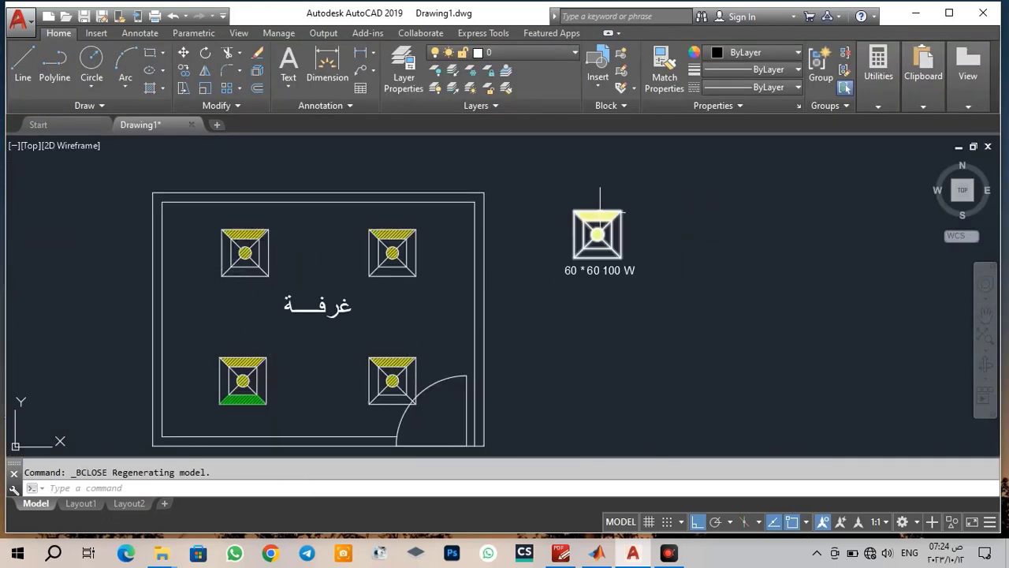
pyautogui.scroll(5, 597, 224)
pyautogui.scroll(-3, 597, 225)
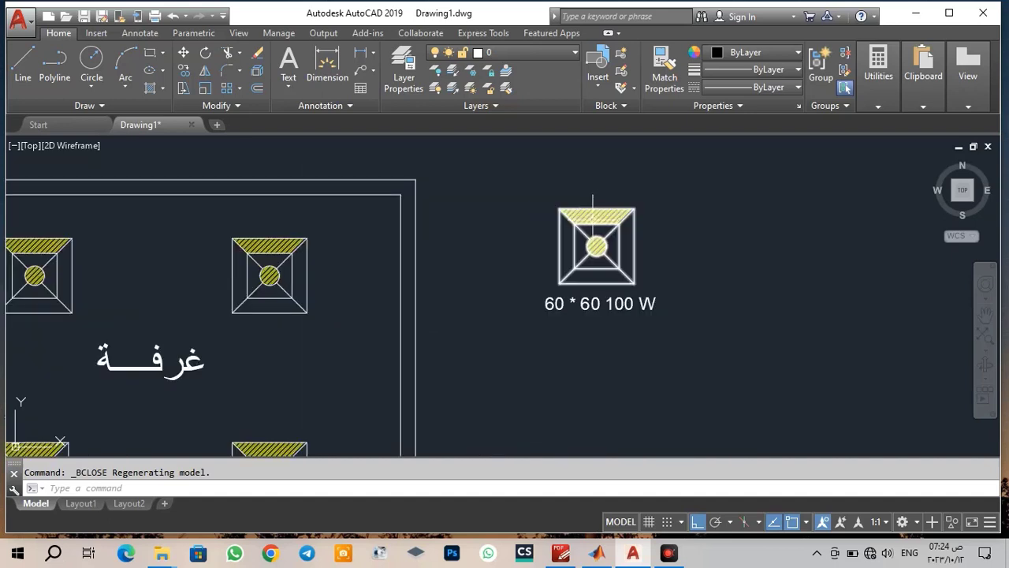
pyautogui.moveTo(603, 175)
pyautogui.mouseDown()
pyautogui.moveTo(355, 220)
pyautogui.moveTo(418, 190)
pyautogui.mouseUp()
pyautogui.moveTo(83, 246); pyautogui.dragTo(118, 246)
pyautogui.press('Escape')
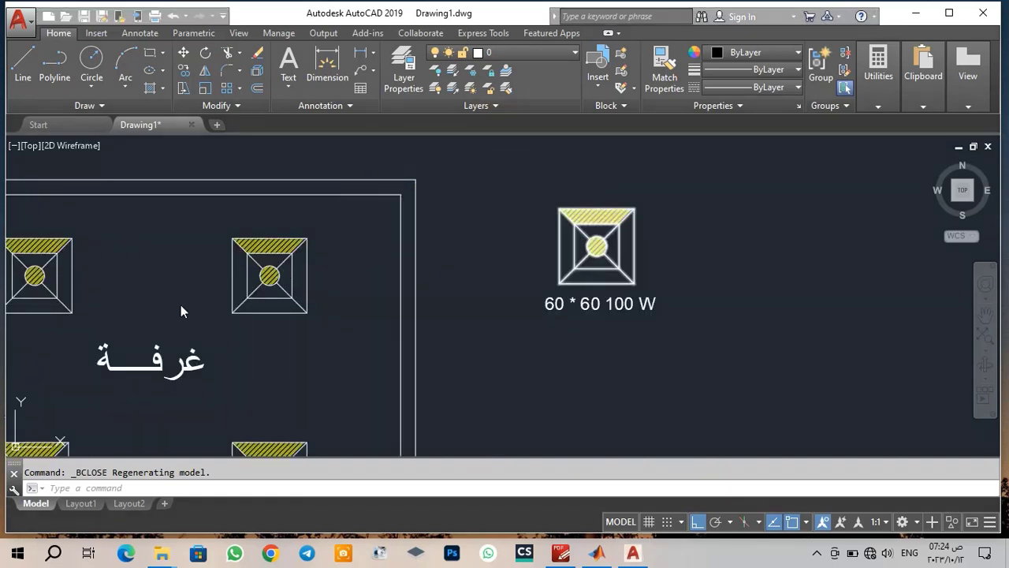
pyautogui.scroll(-4, 180, 310)
pyautogui.scroll(4, 154, 311)
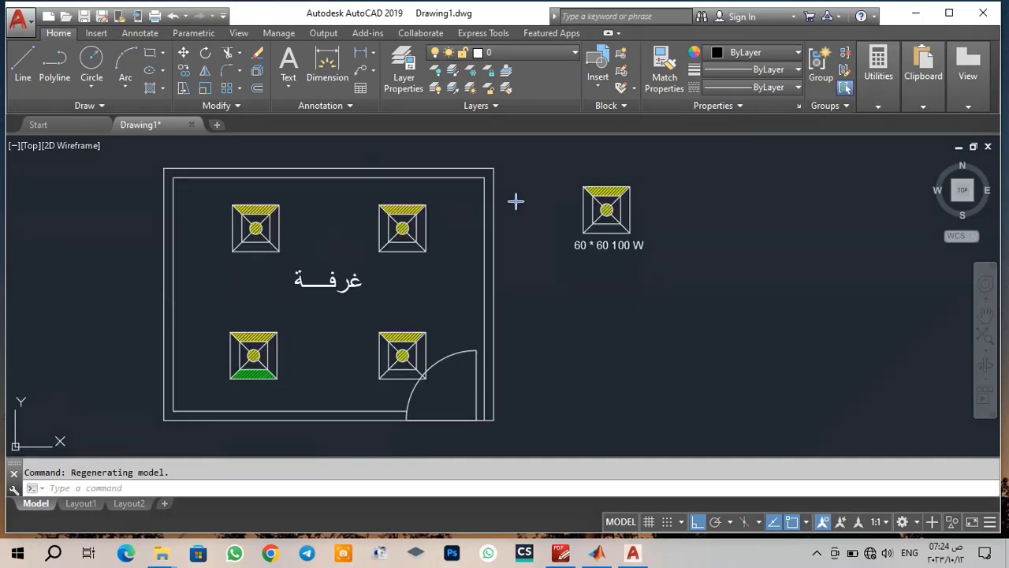
pyautogui.moveTo(563, 178); pyautogui.dragTo(432, 201)
pyautogui.moveTo(282, 233); pyautogui.dragTo(347, 191)
pyautogui.moveTo(331, 352); pyautogui.dragTo(453, 325)
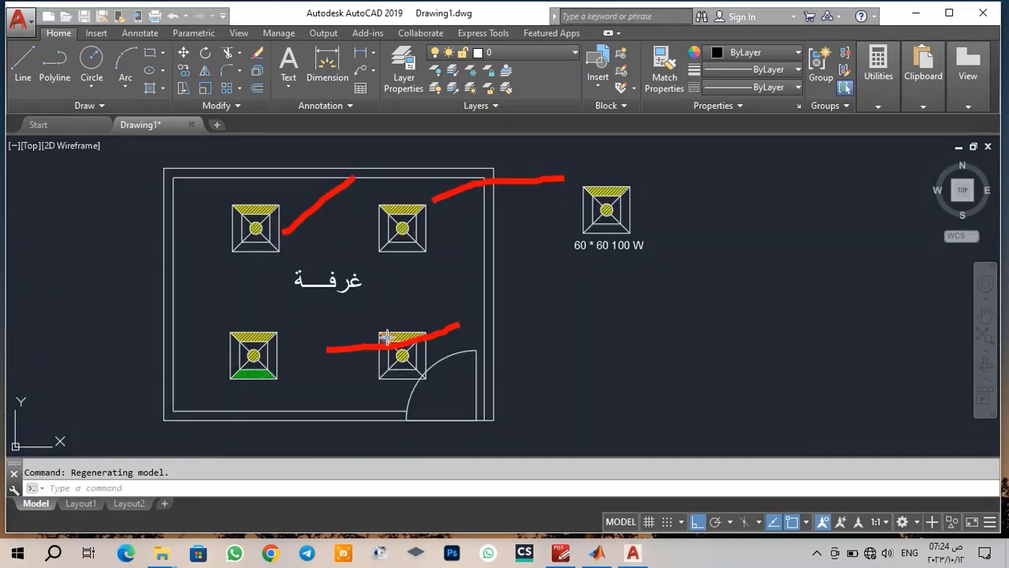
pyautogui.moveTo(198, 356); pyautogui.dragTo(308, 335)
pyautogui.press('Escape')
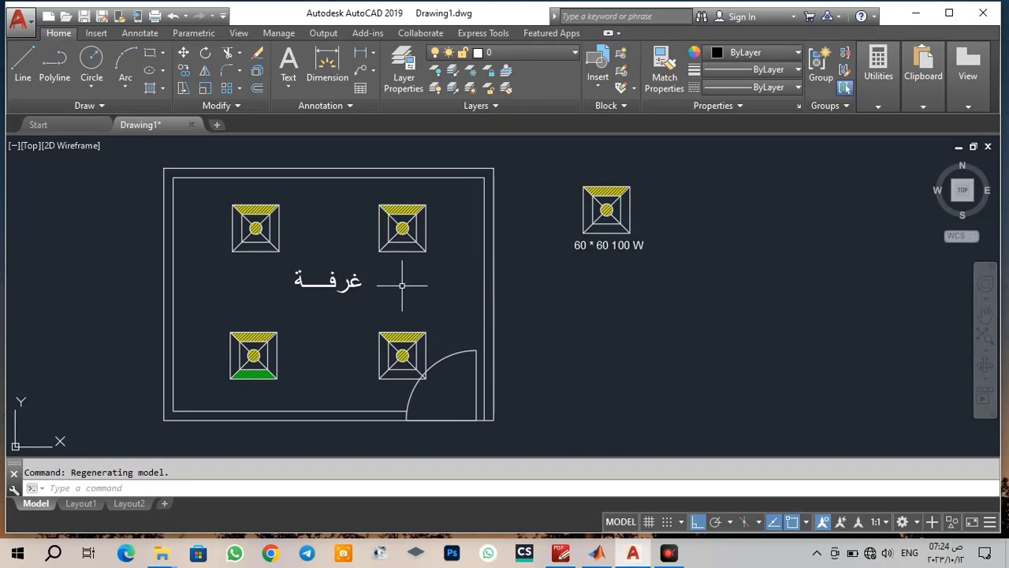
pyautogui.scroll(2, 617, 197)
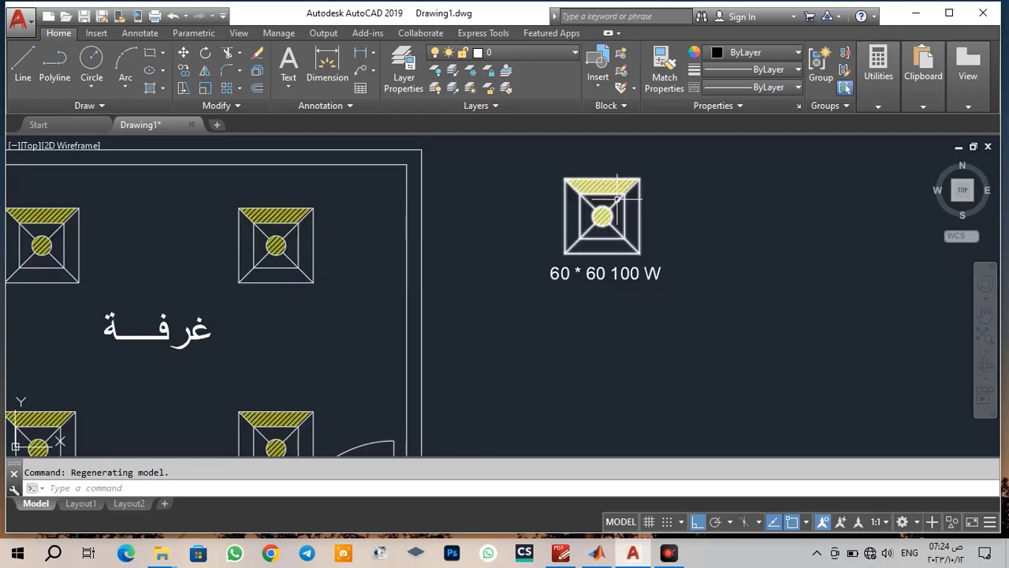
pyautogui.click(640, 197)
pyautogui.scroll(4, 637, 196)
pyautogui.scroll(2, 623, 198)
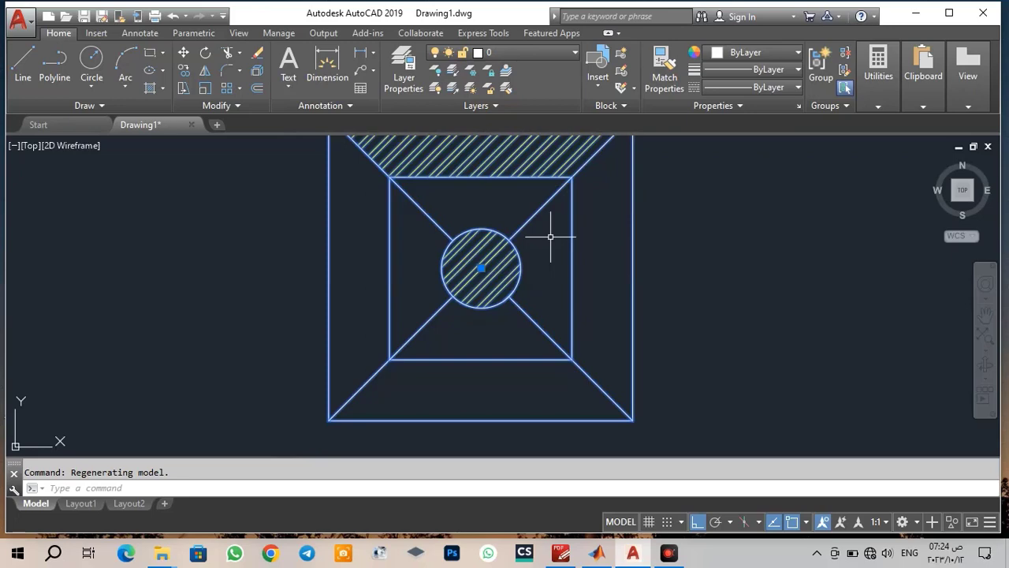
pyautogui.press('Escape')
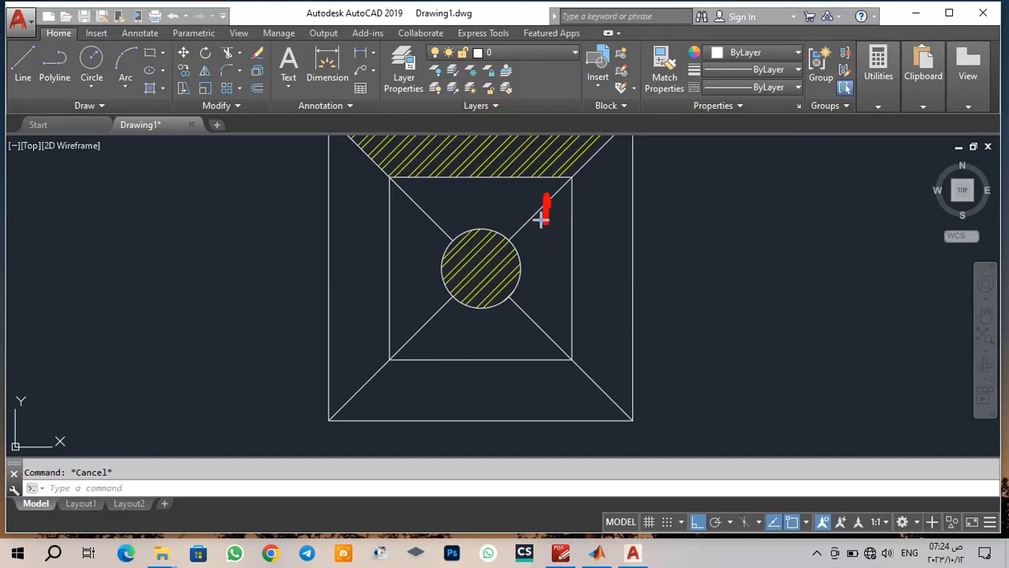
pyautogui.moveTo(404, 223); pyautogui.dragTo(445, 208)
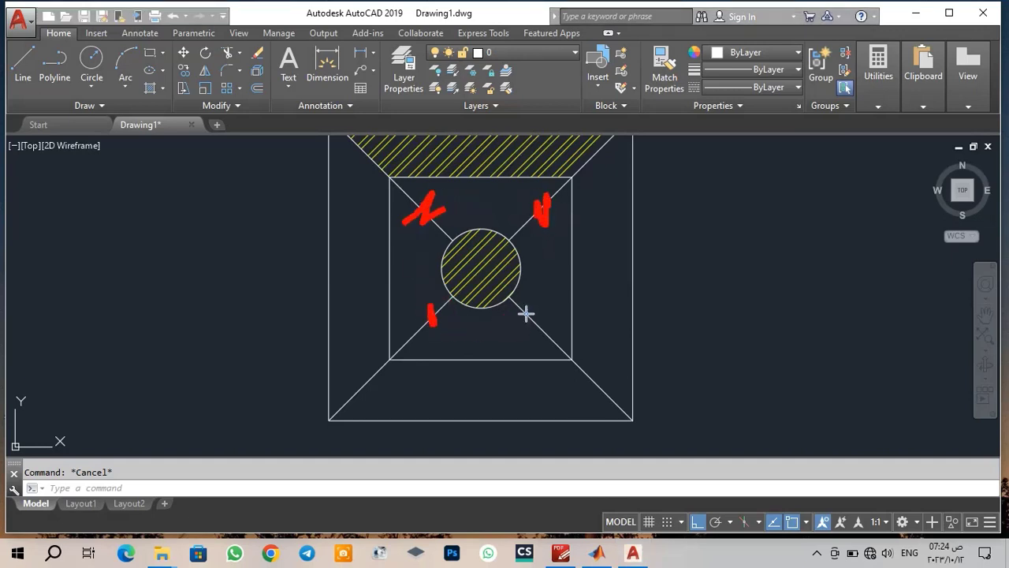
pyautogui.moveTo(526, 321); pyautogui.dragTo(533, 311)
pyautogui.moveTo(648, 243); pyautogui.dragTo(657, 276)
pyautogui.click(630, 265)
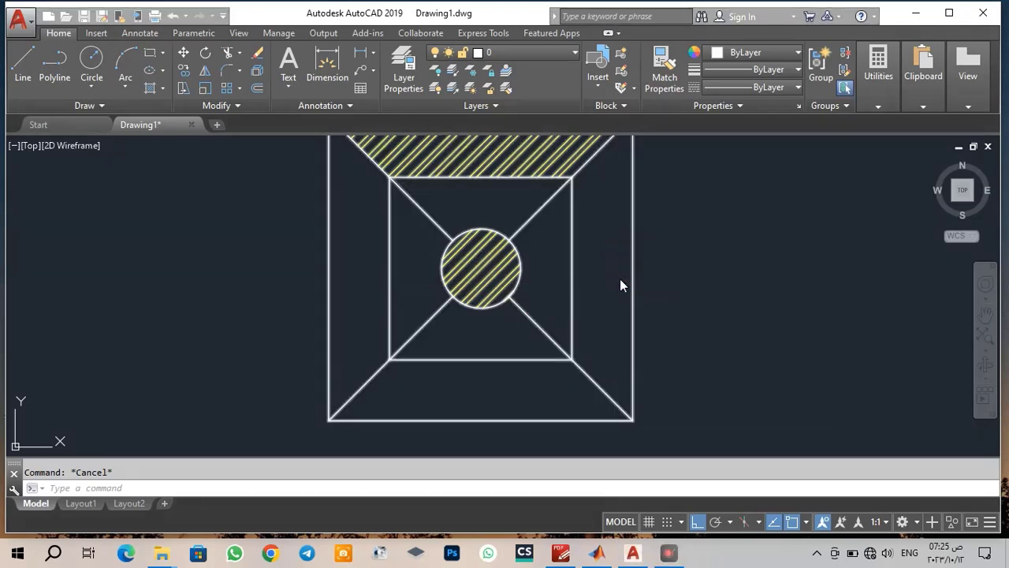
pyautogui.scroll(-2, 623, 301)
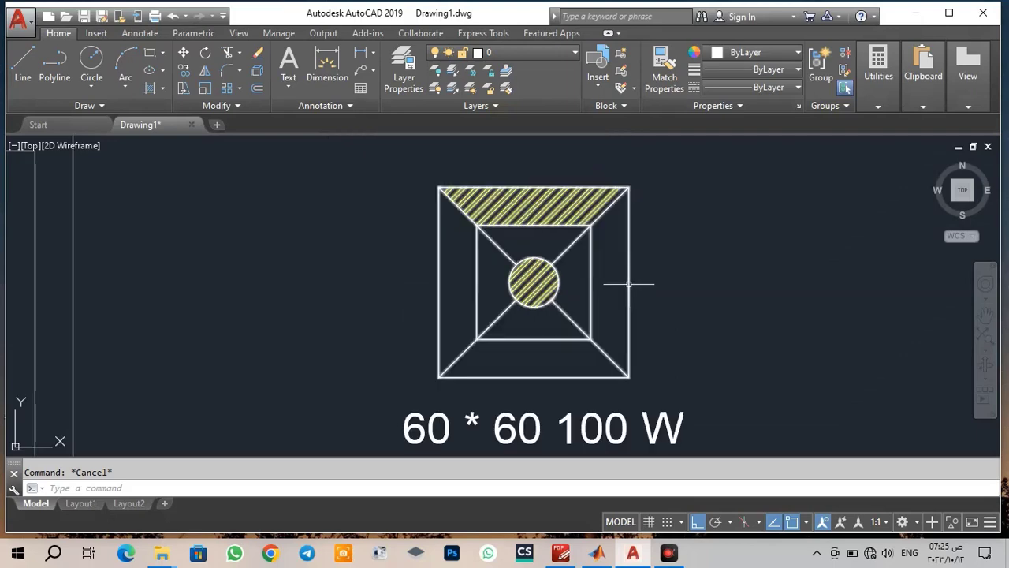
pyautogui.click(628, 284)
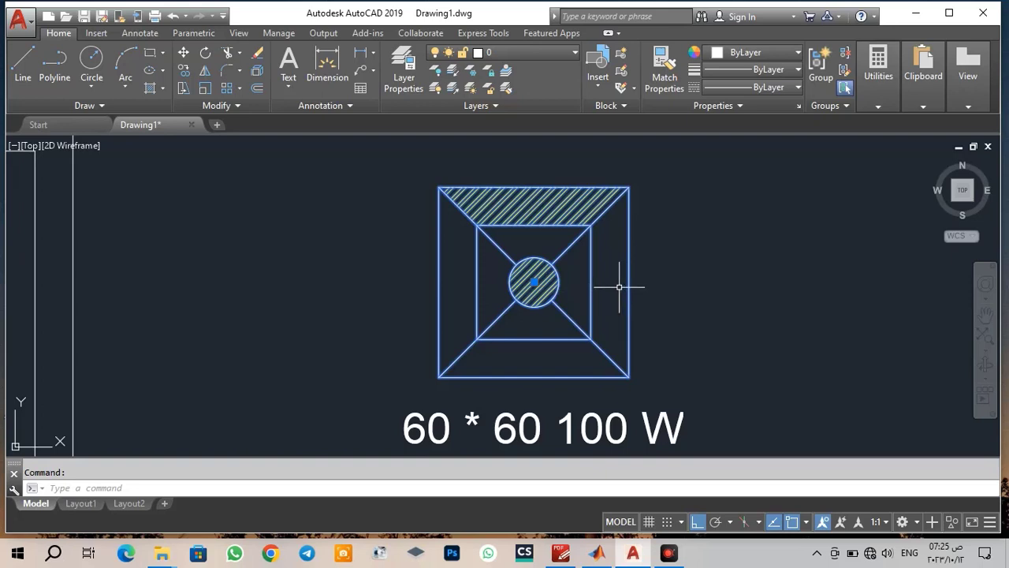
# - Explode the sample fixture block and select its squares and diagonals, then cancel
pyautogui.write('EXPLO')
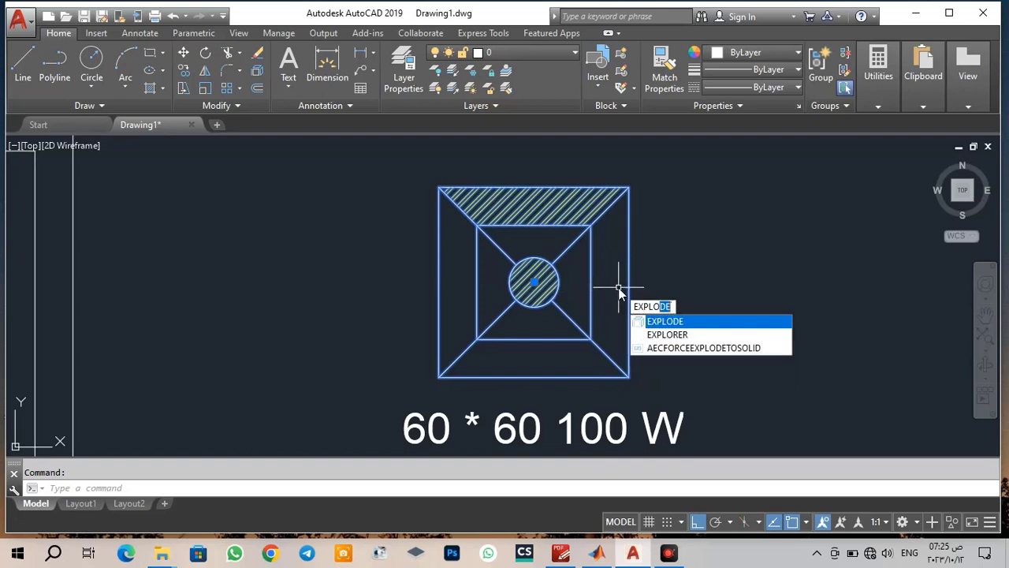
pyautogui.write('De')
pyautogui.press('Return')
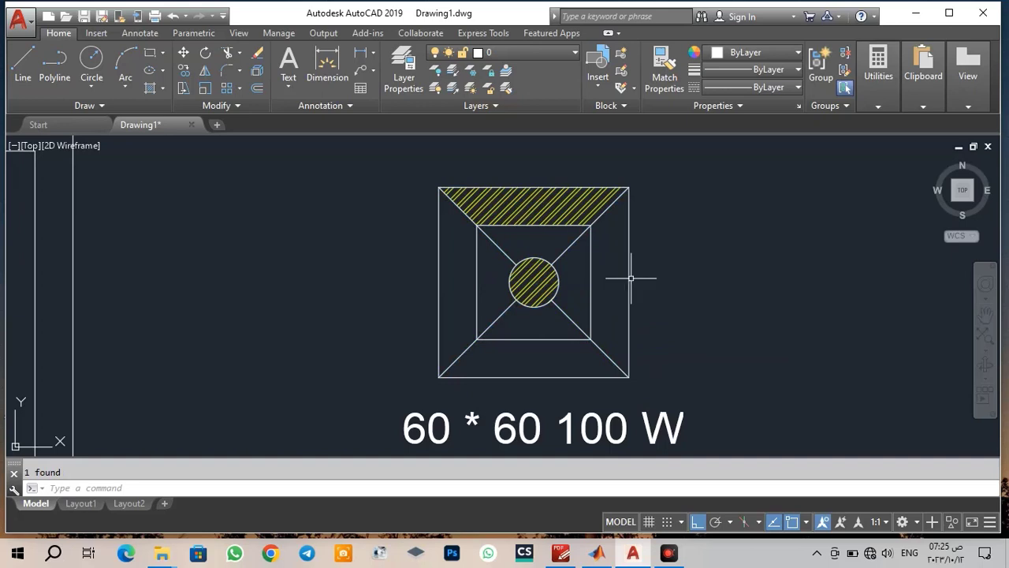
pyautogui.click(628, 281)
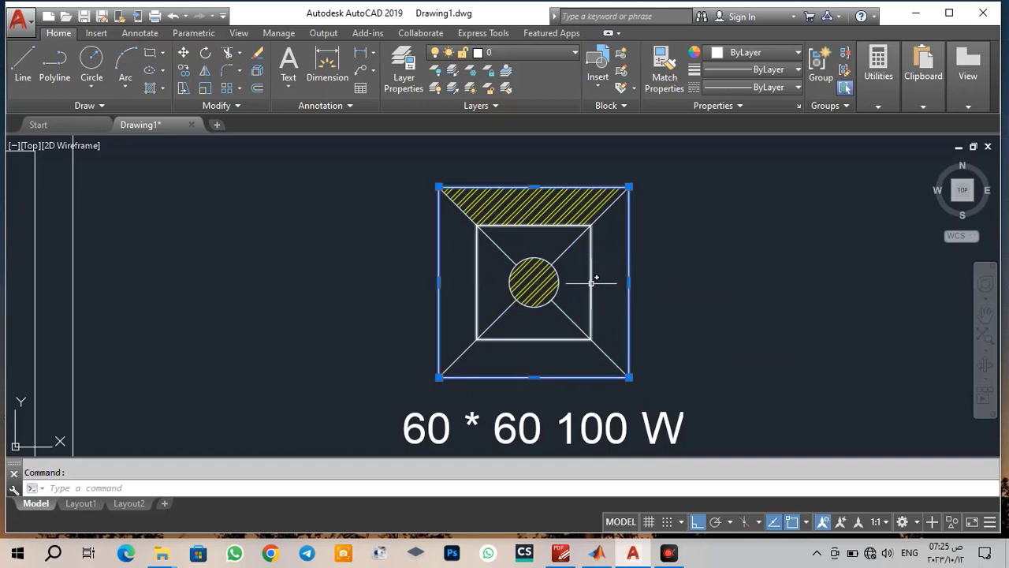
pyautogui.click(590, 282)
pyautogui.click(567, 249)
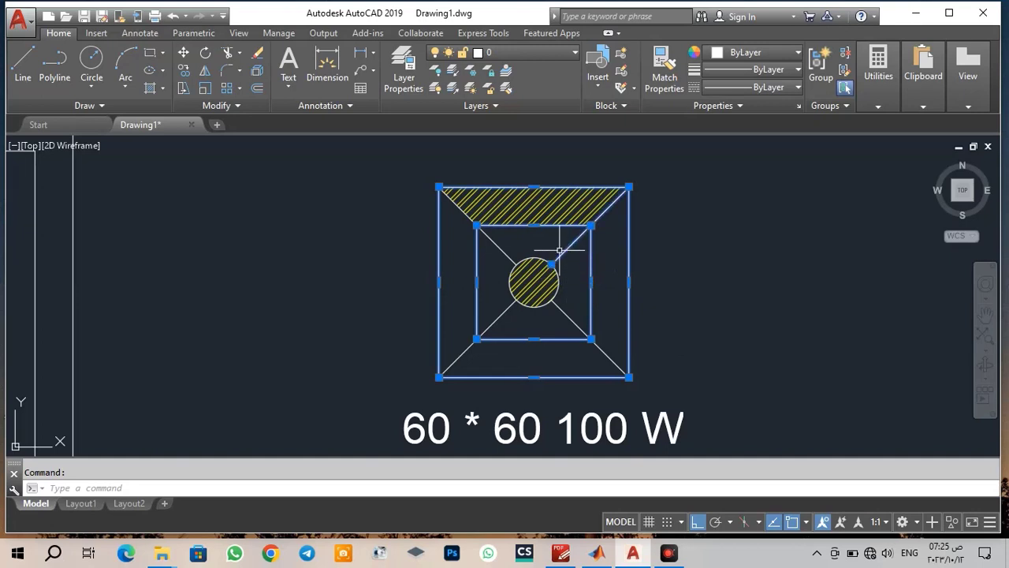
pyautogui.click(502, 250)
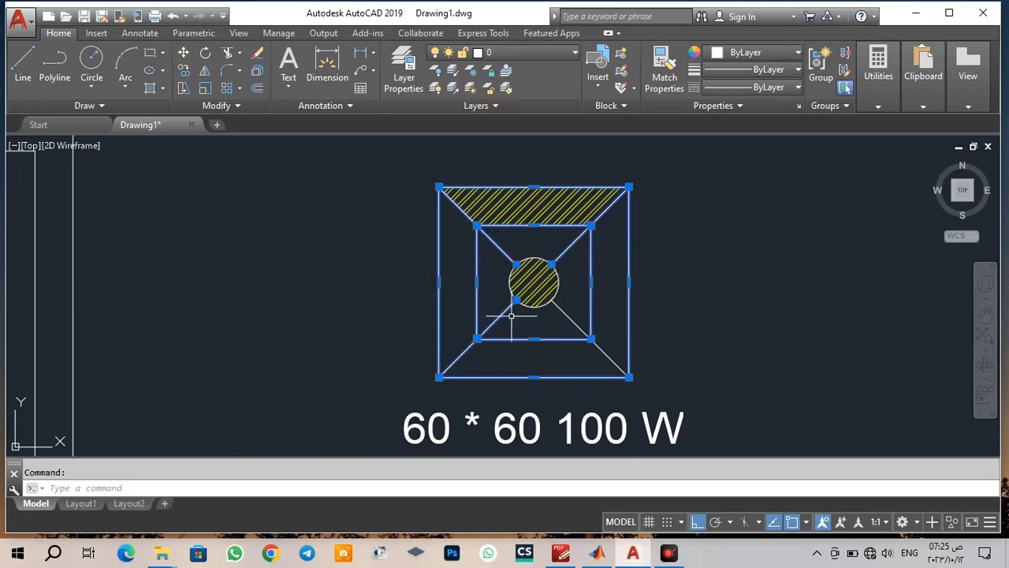
pyautogui.press('Escape')
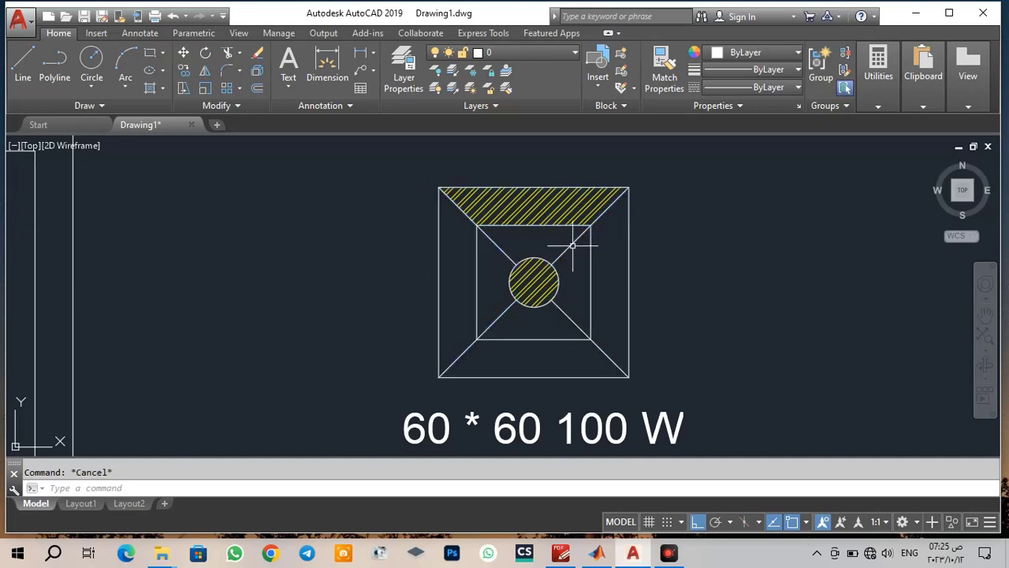
# - Erase the top-right and lower-right diagonals, undo the erase, and zoom out over the room
pyautogui.click(585, 228)
pyautogui.press('Delete')
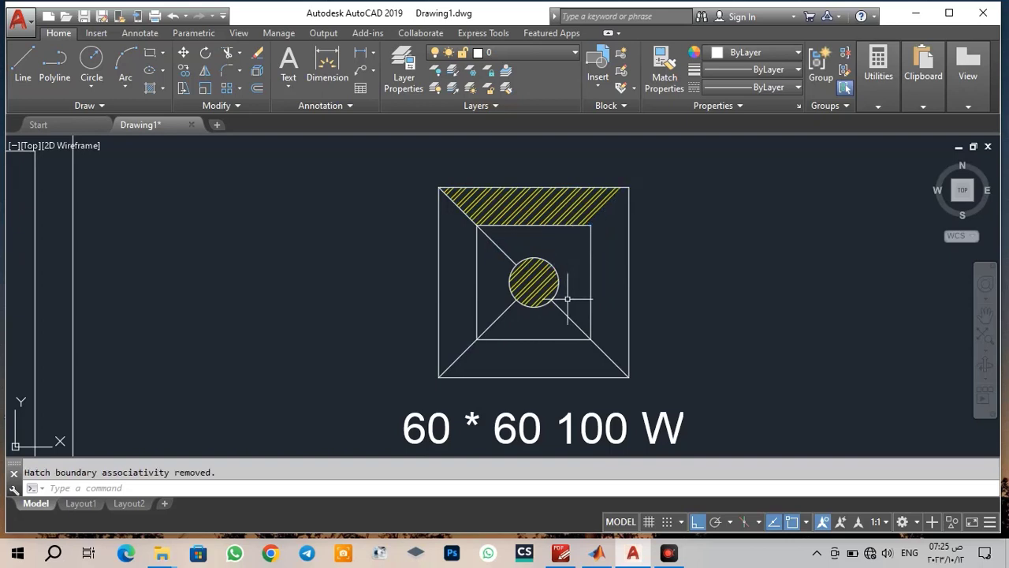
pyautogui.click(592, 344)
pyautogui.press('Delete')
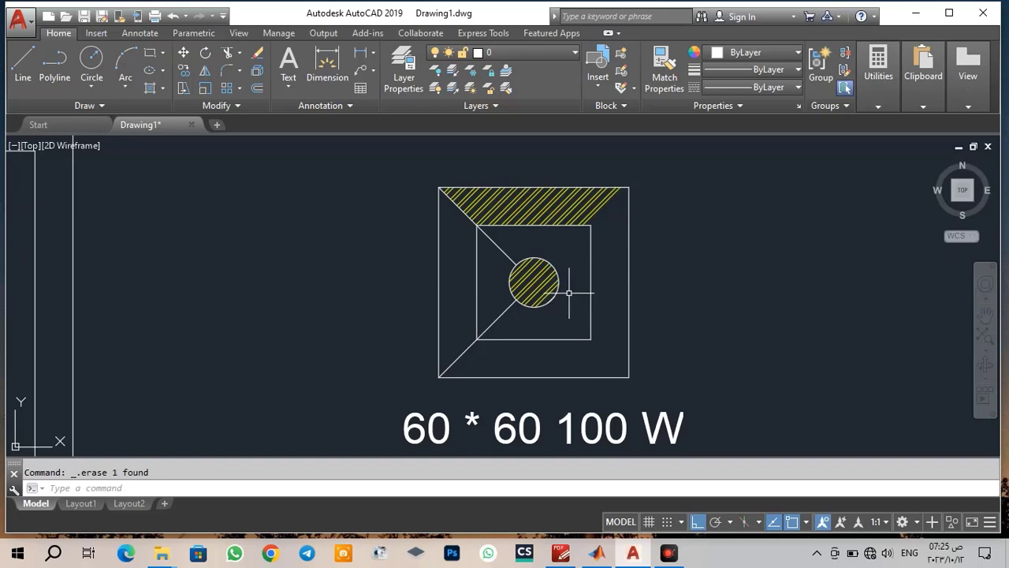
pyautogui.hotkey('ctrl', 'z')
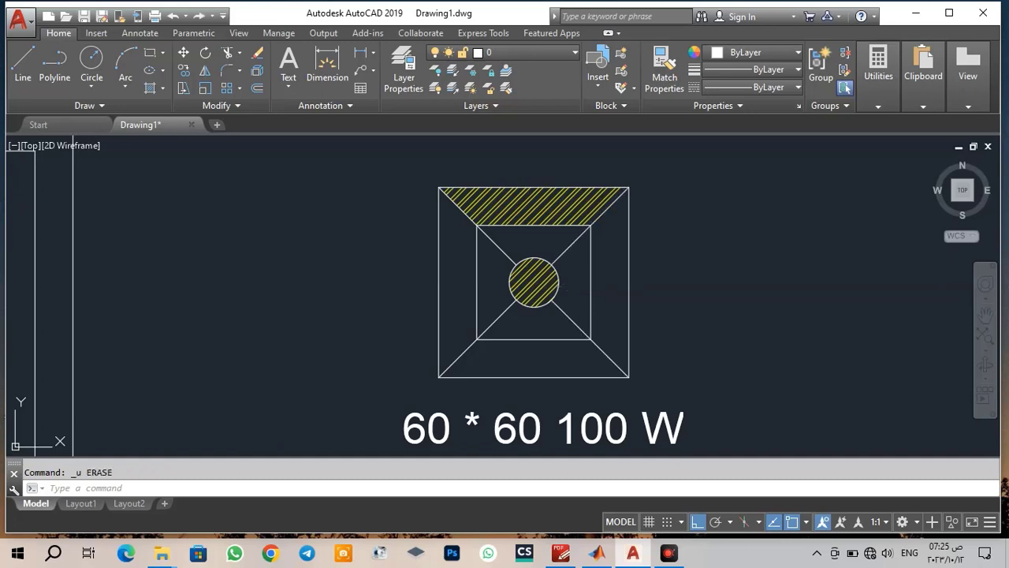
pyautogui.press('Escape')
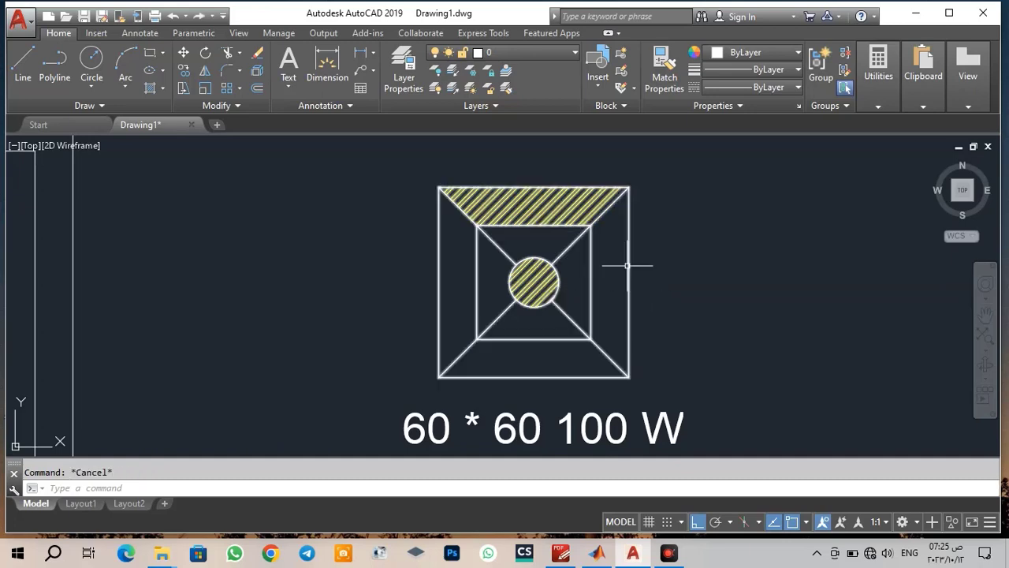
pyautogui.scroll(-6, 594, 260)
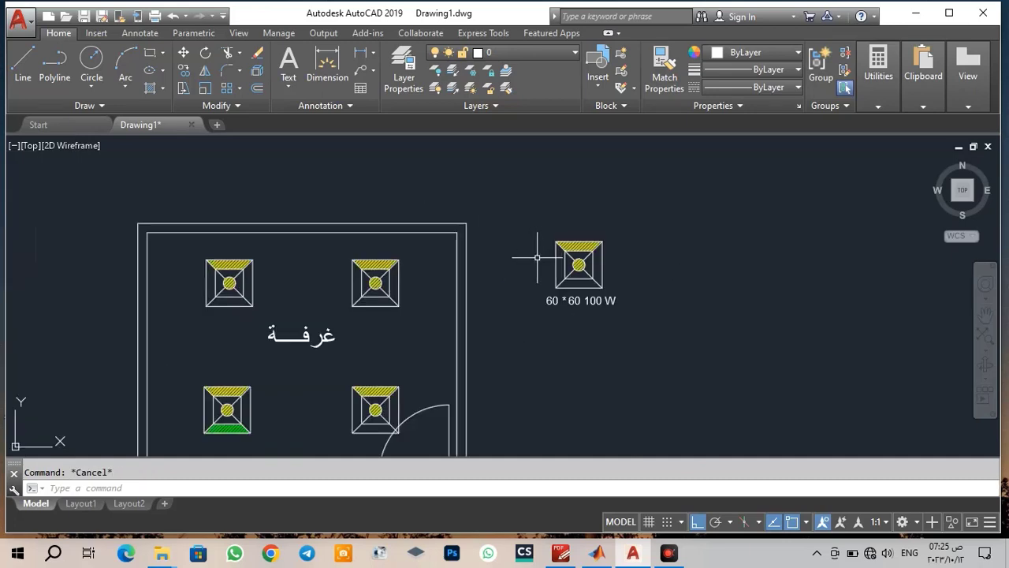
pyautogui.scroll(-2, 225, 245)
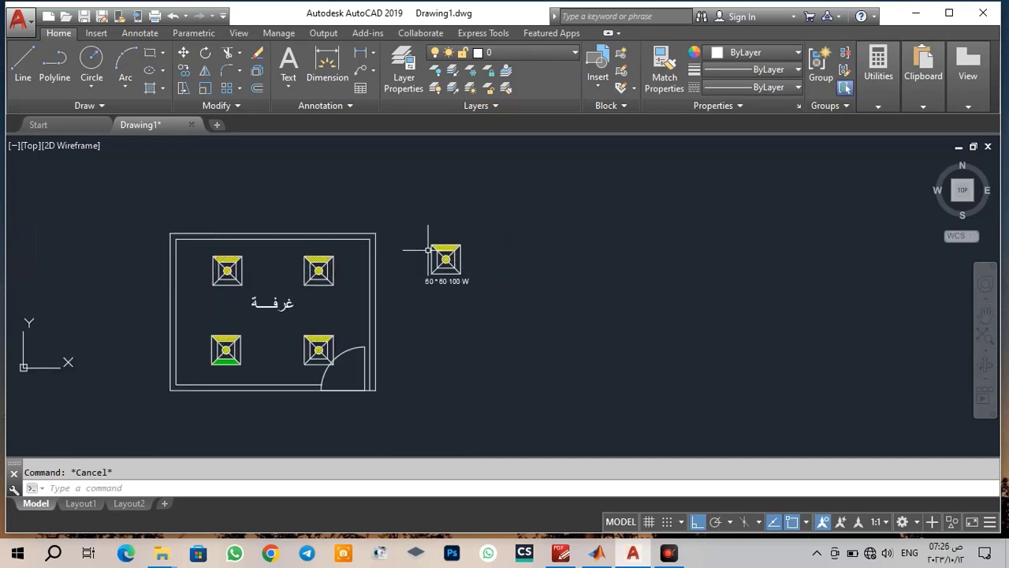
pyautogui.scroll(2, 299, 258)
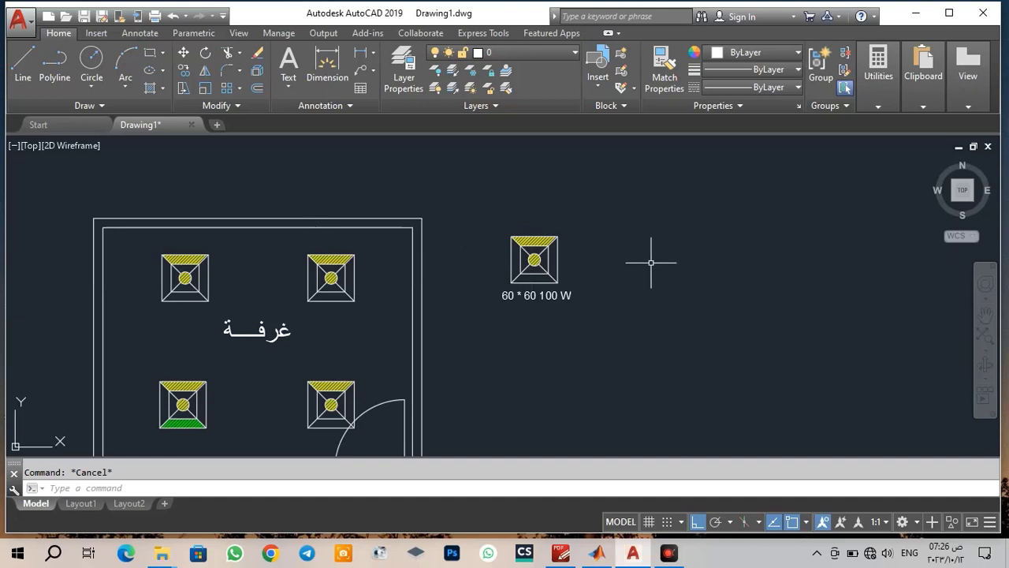
pyautogui.moveTo(631, 255); pyautogui.dragTo(765, 258)
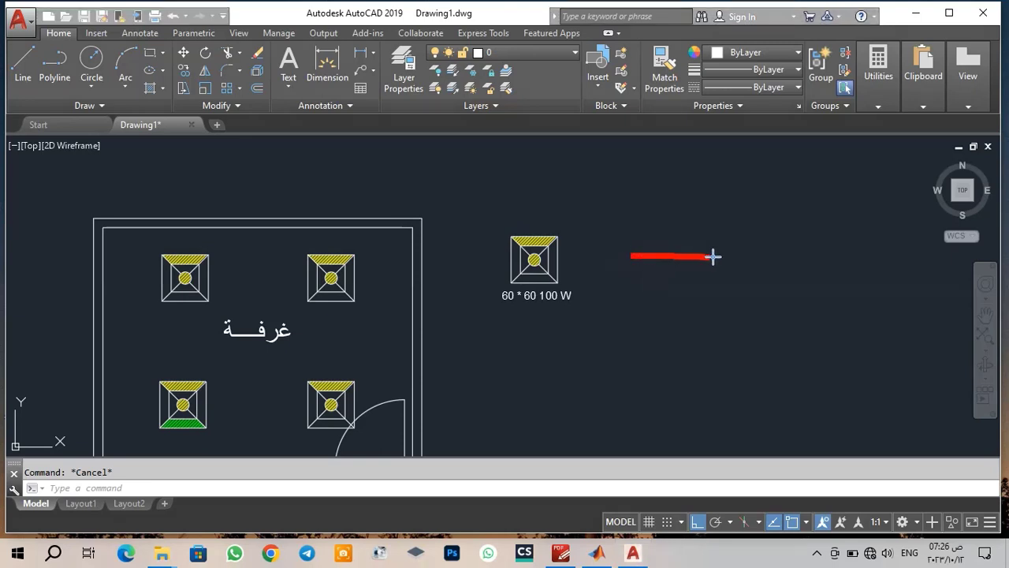
pyautogui.rightClick(992, 418)
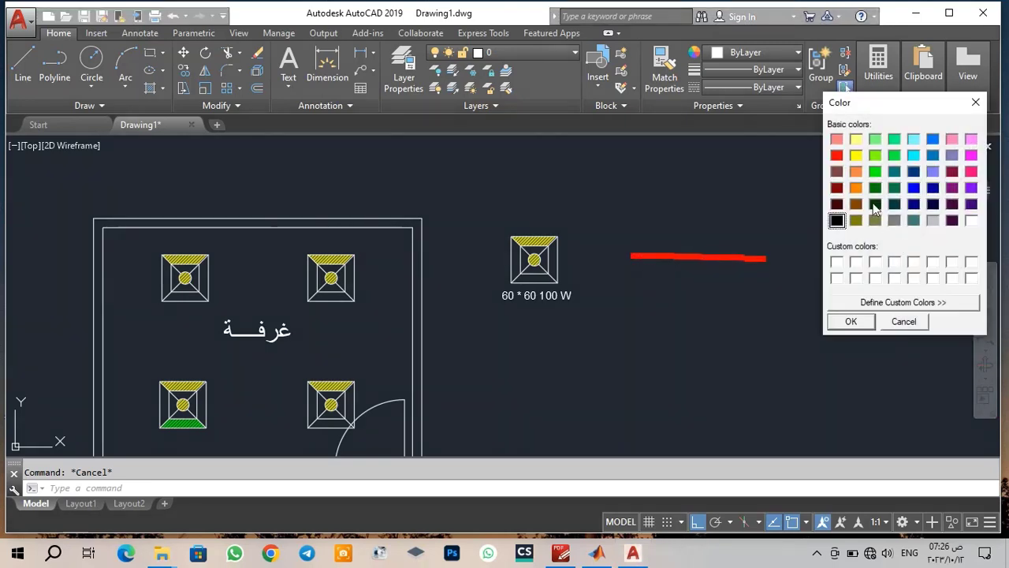
pyautogui.click(875, 171)
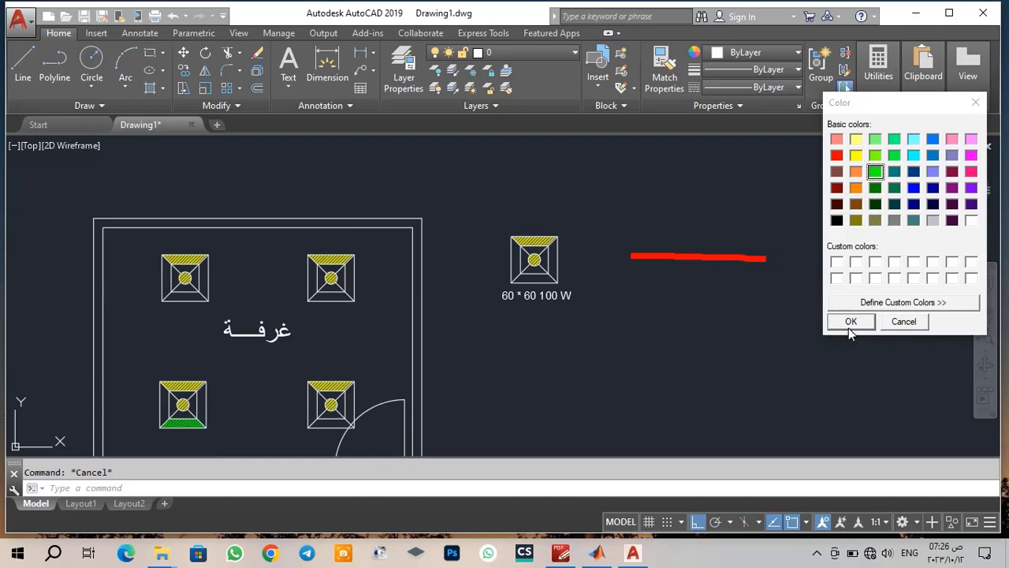
pyautogui.moveTo(784, 249)
pyautogui.mouseDown()
pyautogui.moveTo(620, 237)
pyautogui.moveTo(728, 268)
pyautogui.moveTo(829, 255)
pyautogui.moveTo(597, 260)
pyautogui.mouseUp()
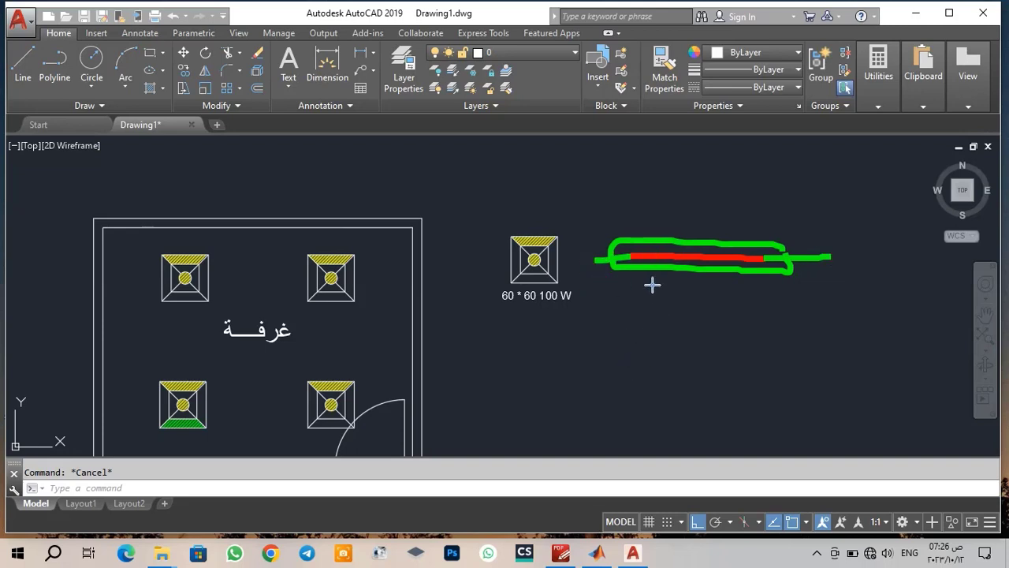
pyautogui.moveTo(650, 186)
pyautogui.mouseDown()
pyautogui.moveTo(650, 223)
pyautogui.moveTo(651, 204)
pyautogui.moveTo(712, 189)
pyautogui.moveTo(775, 206)
pyautogui.mouseUp()
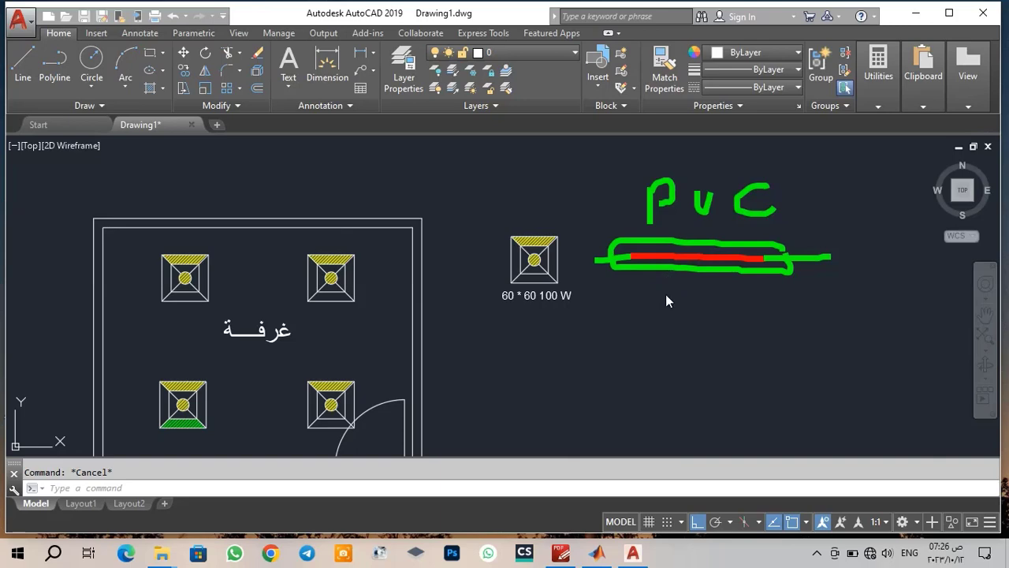
pyautogui.press('Escape')
pyautogui.scroll(-4, 378, 280)
pyautogui.scroll(4, 332, 313)
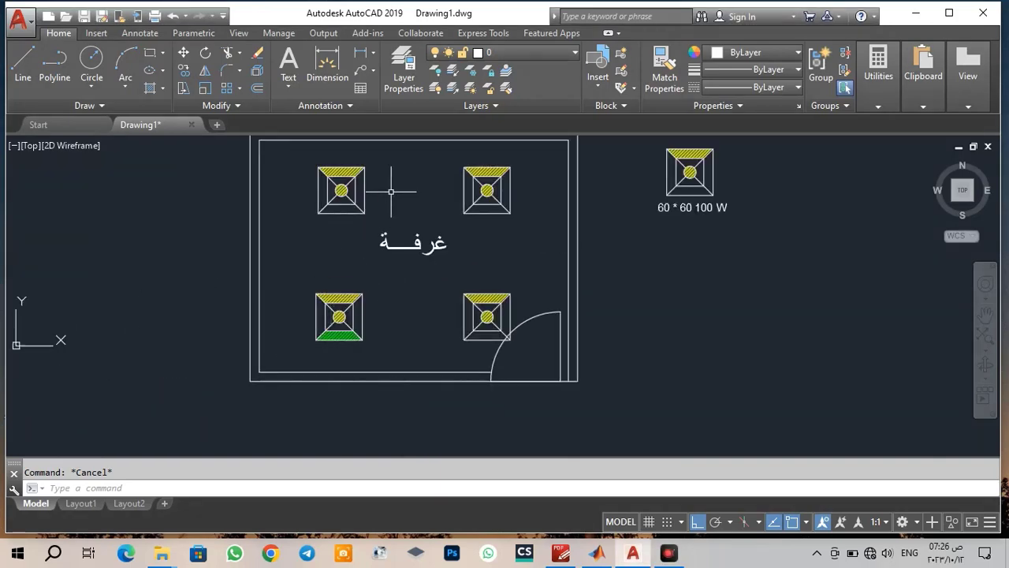
pyautogui.scroll(2, 424, 167)
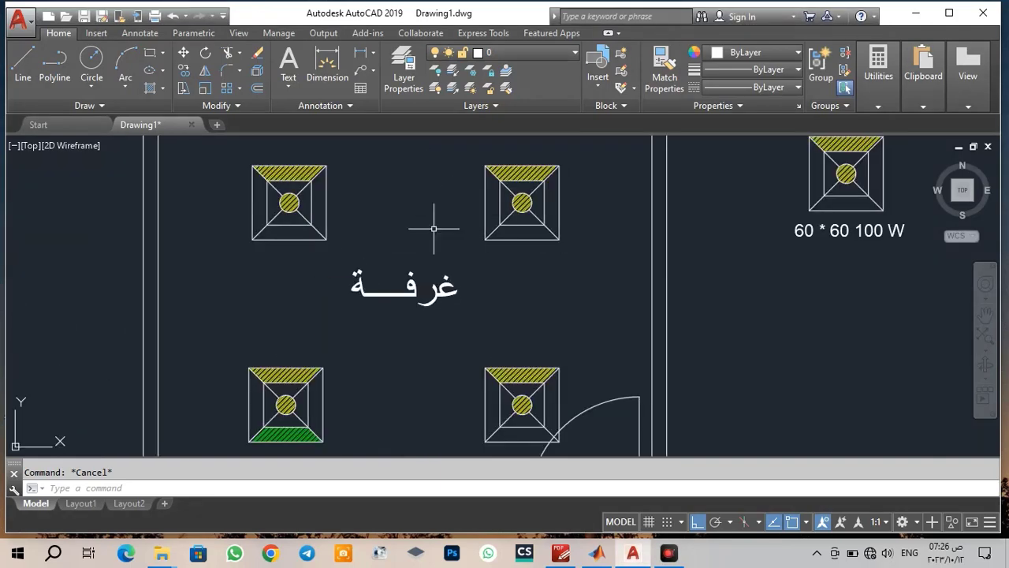
pyautogui.scroll(-4, 286, 236)
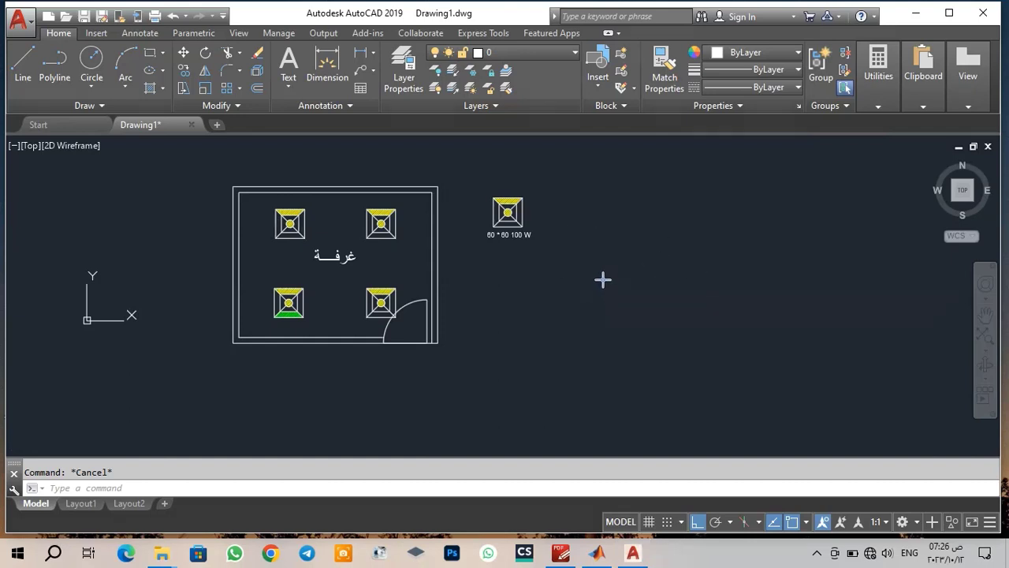
pyautogui.moveTo(604, 278)
pyautogui.mouseDown()
pyautogui.moveTo(606, 312)
pyautogui.moveTo(642, 292)
pyautogui.moveTo(684, 317)
pyautogui.mouseUp()
pyautogui.moveTo(749, 272)
pyautogui.mouseDown()
pyautogui.moveTo(744, 317)
pyautogui.moveTo(818, 268)
pyautogui.moveTo(845, 298)
pyautogui.mouseUp()
pyautogui.moveTo(837, 261)
pyautogui.mouseDown()
pyautogui.moveTo(886, 252)
pyautogui.moveTo(889, 279)
pyautogui.mouseUp()
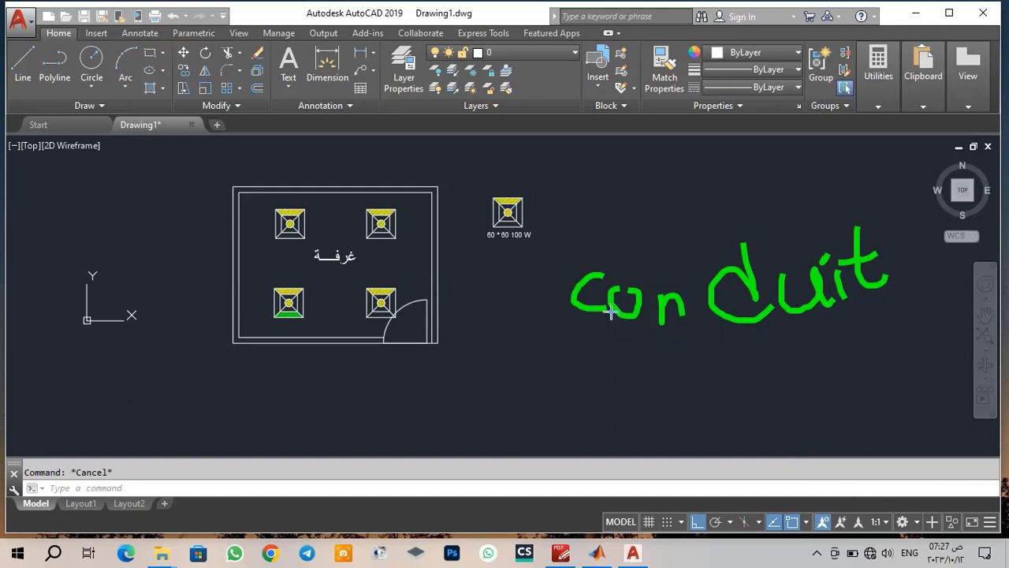
pyautogui.moveTo(592, 204)
pyautogui.mouseDown()
pyautogui.moveTo(595, 194)
pyautogui.moveTo(749, 189)
pyautogui.moveTo(626, 229)
pyautogui.moveTo(781, 230)
pyautogui.mouseUp()
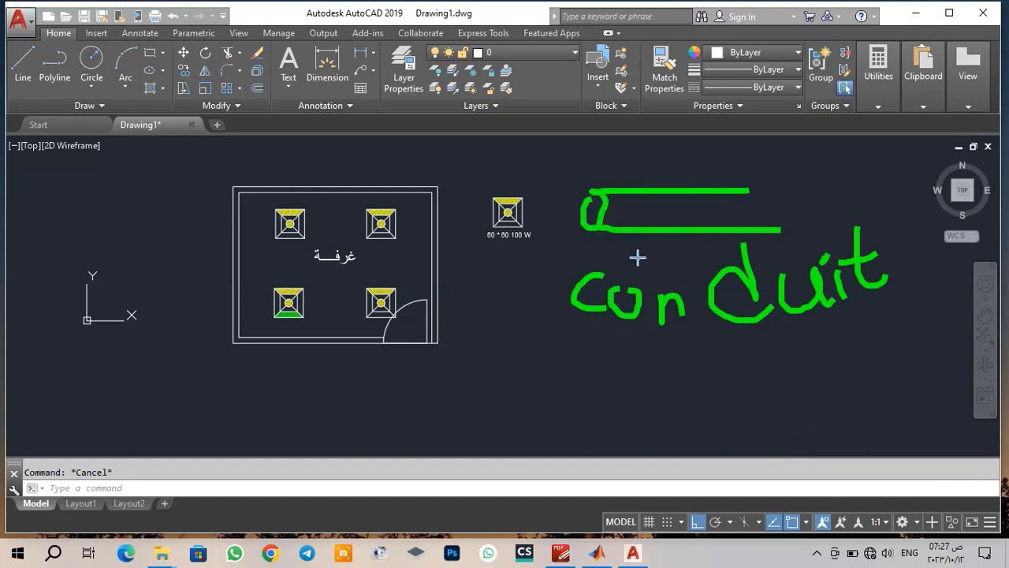
pyautogui.click(993, 424)
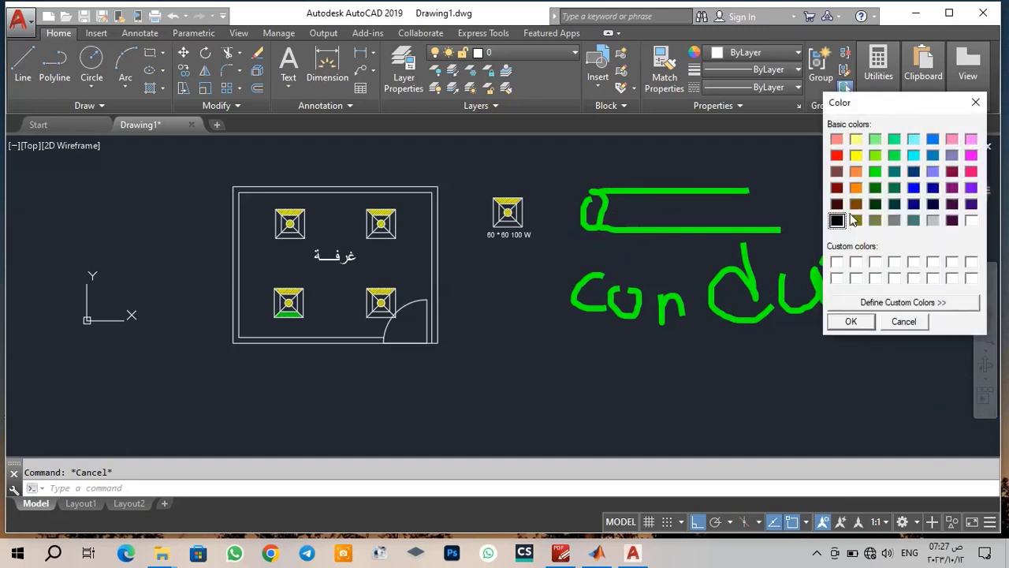
pyautogui.click(837, 189)
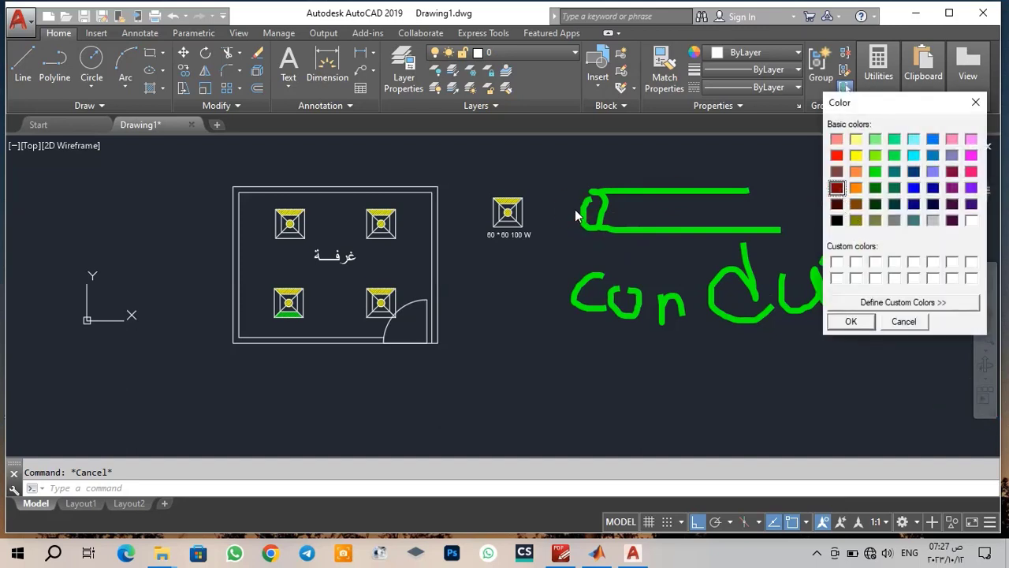
pyautogui.click(852, 323)
pyautogui.moveTo(562, 206); pyautogui.dragTo(777, 211)
pyautogui.moveTo(648, 194)
pyautogui.mouseDown()
pyautogui.moveTo(630, 224)
pyautogui.moveTo(701, 193)
pyautogui.moveTo(720, 223)
pyautogui.mouseUp()
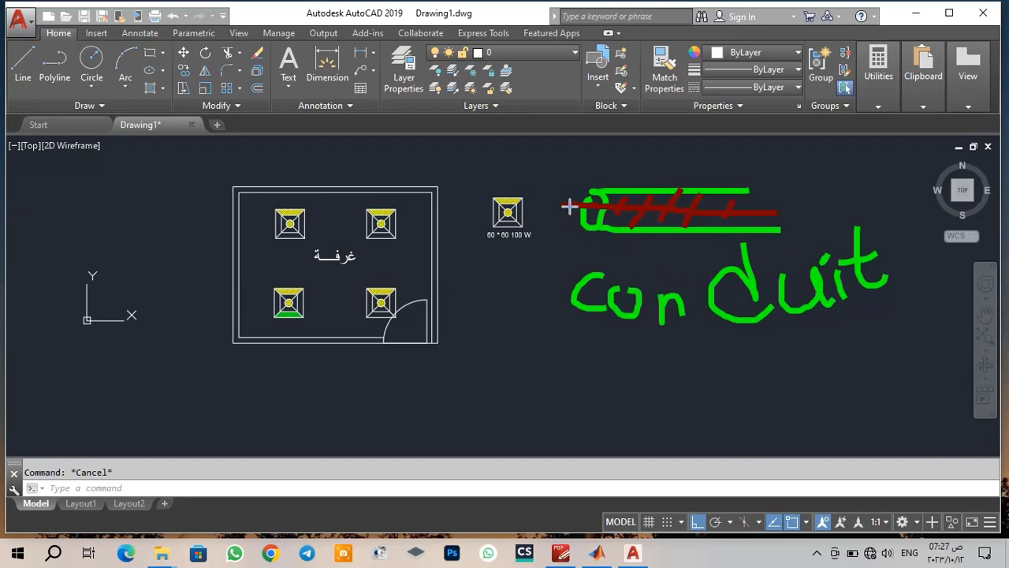
pyautogui.moveTo(565, 197); pyautogui.dragTo(385, 187)
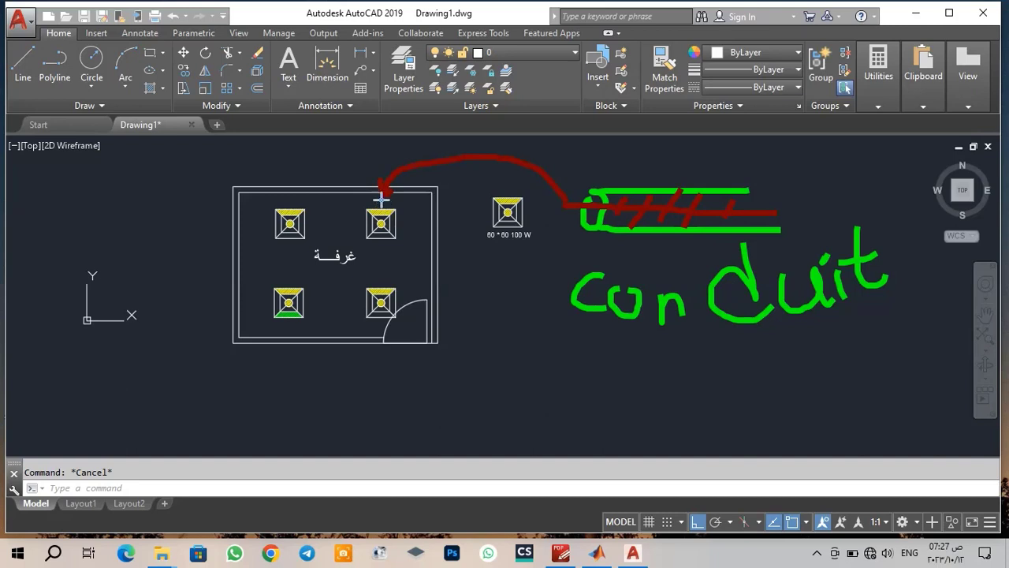
pyautogui.moveTo(382, 198); pyautogui.dragTo(297, 199)
pyautogui.moveTo(310, 234)
pyautogui.mouseDown()
pyautogui.moveTo(334, 288)
pyautogui.moveTo(402, 304)
pyautogui.moveTo(485, 305)
pyautogui.moveTo(523, 363)
pyautogui.moveTo(490, 355)
pyautogui.moveTo(522, 365)
pyautogui.mouseUp()
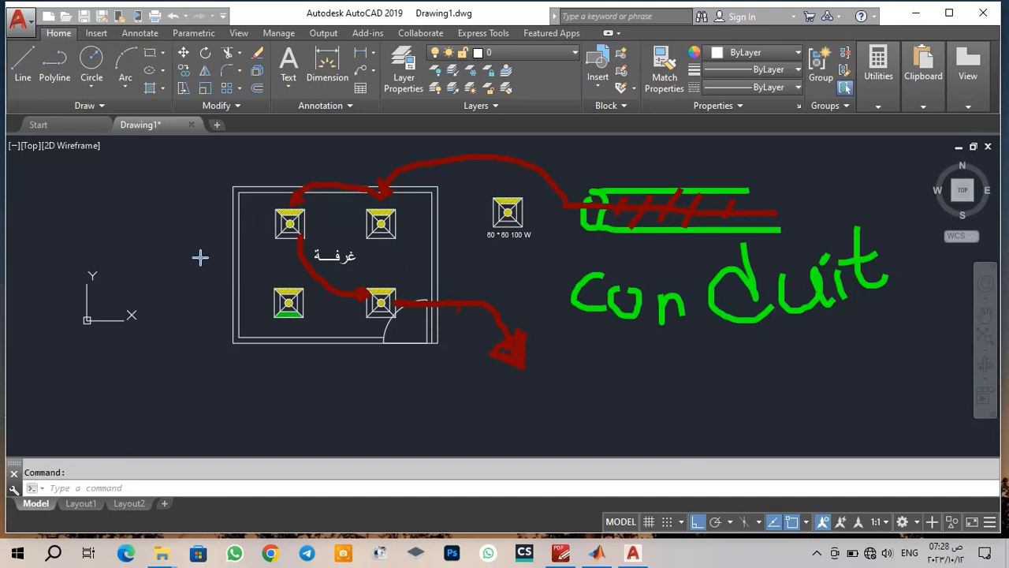
pyautogui.press('Escape')
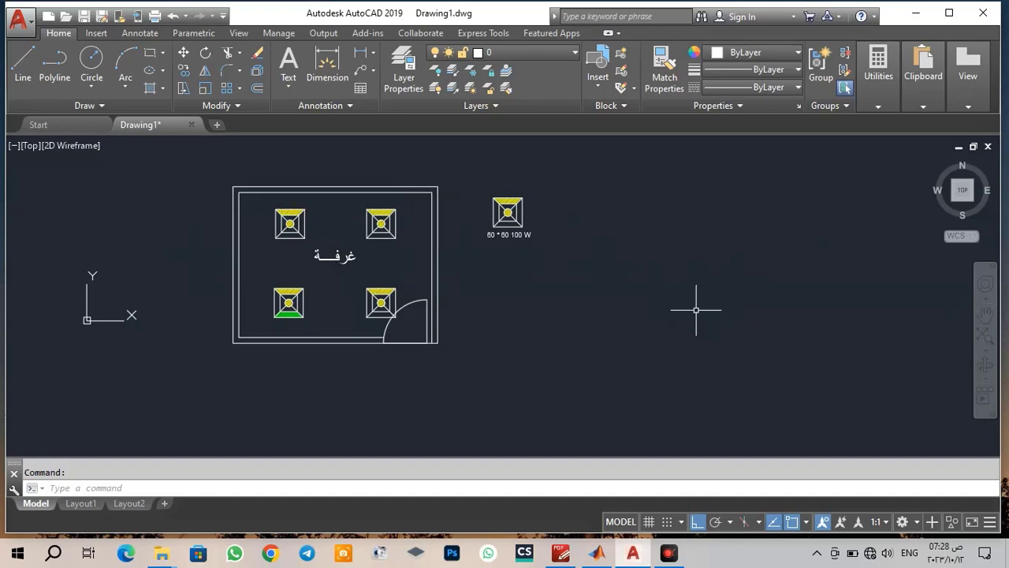
# - Sketch a red horizontal stroke to the right of the room
pyautogui.moveTo(562, 303); pyautogui.dragTo(812, 310)
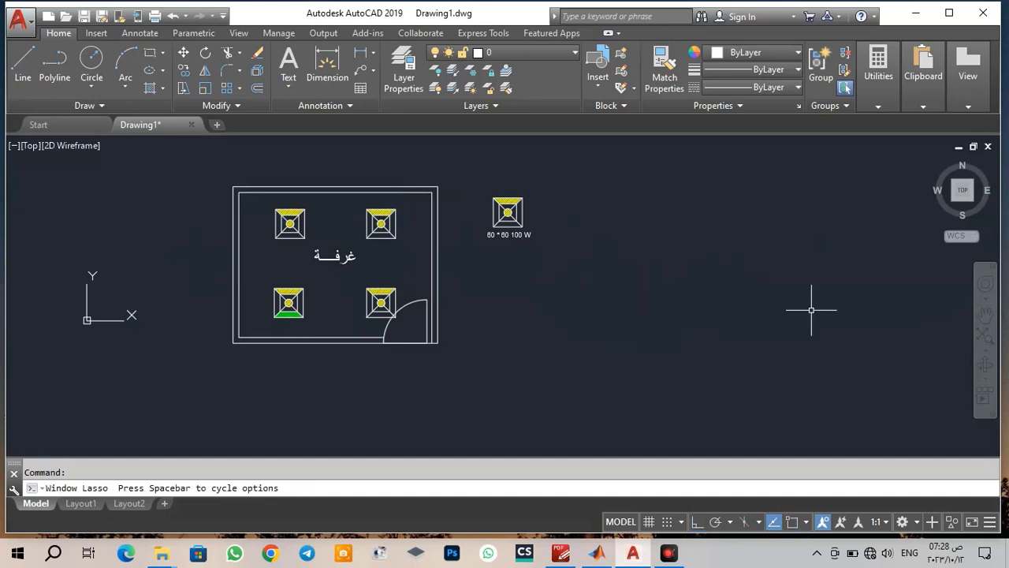
pyautogui.press('F8')
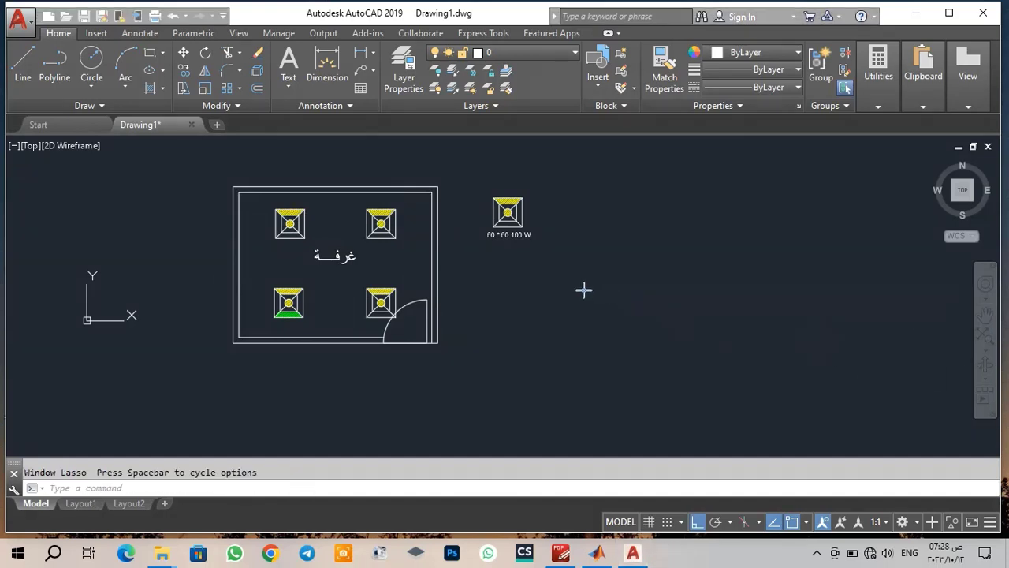
pyautogui.moveTo(584, 291); pyautogui.dragTo(829, 295)
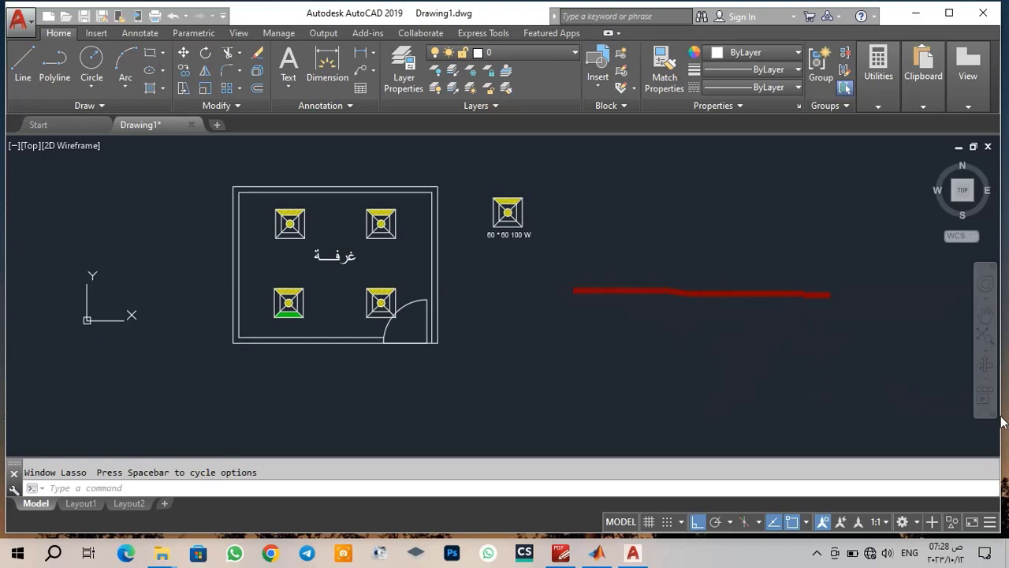
# - Switch the sketch pen to green and draw a vertical stroke crossing the red one
pyautogui.rightClick(923, 405)
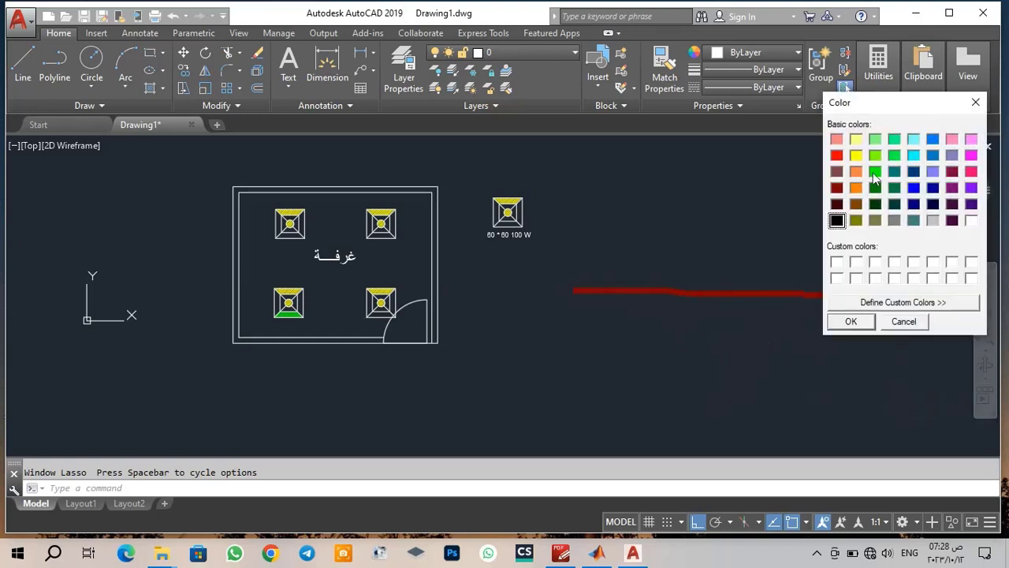
pyautogui.click(875, 172)
pyautogui.click(851, 321)
pyautogui.moveTo(714, 396); pyautogui.dragTo(727, 187)
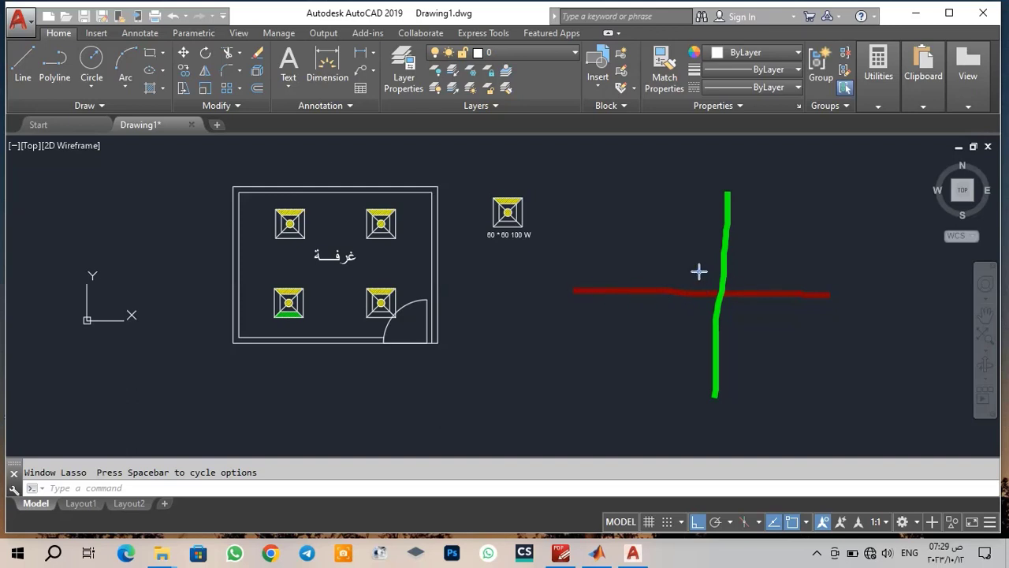
# - Sketch temporary crossing marks over the lines, then clear them
pyautogui.moveTo(710, 272); pyautogui.dragTo(750, 273)
pyautogui.moveTo(697, 312)
pyautogui.mouseDown()
pyautogui.moveTo(747, 311)
pyautogui.moveTo(687, 313)
pyautogui.moveTo(727, 324)
pyautogui.mouseUp()
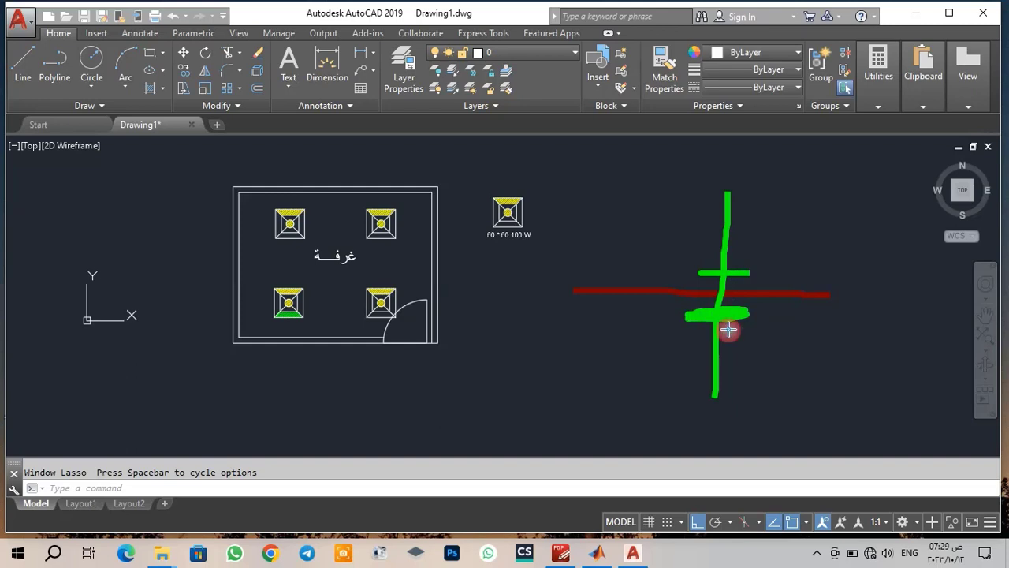
pyautogui.moveTo(743, 289)
pyautogui.mouseDown()
pyautogui.moveTo(725, 282)
pyautogui.moveTo(709, 297)
pyautogui.mouseUp()
pyautogui.press('Escape')
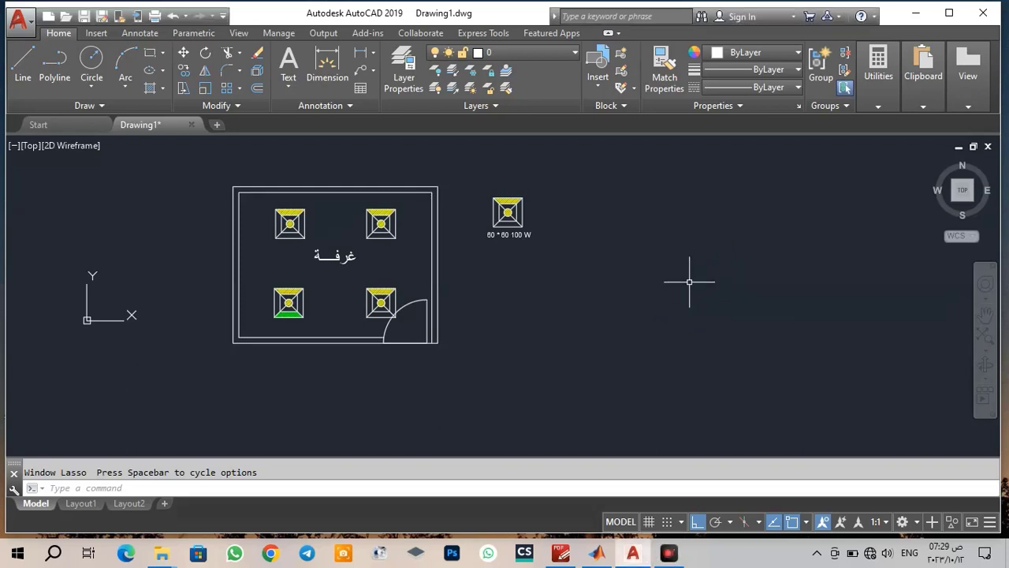
pyautogui.write('l')
# - Draw a white horizontal line to the right of the room
pyautogui.press('Return')
pyautogui.click(599, 295)
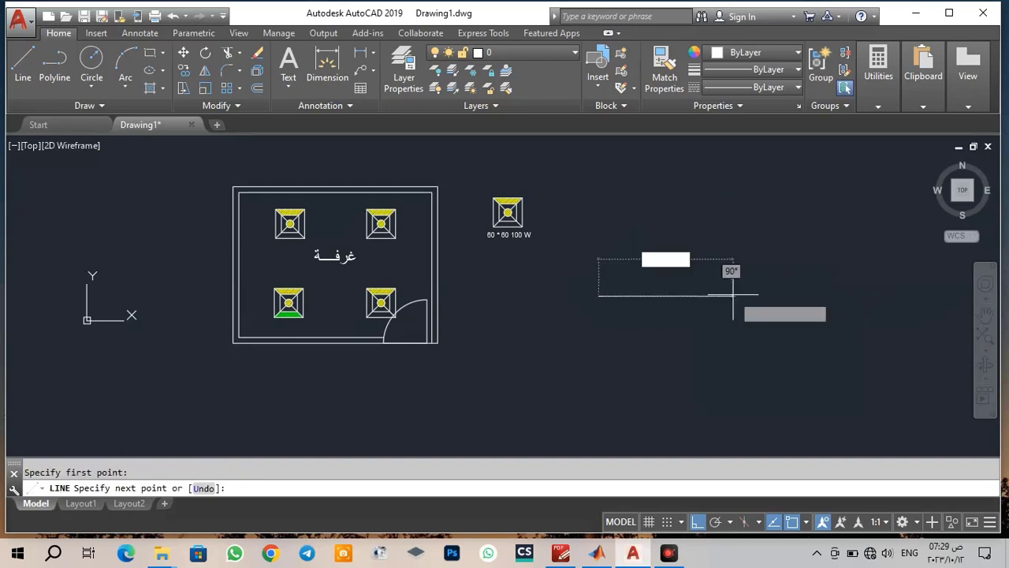
pyautogui.click(805, 296)
pyautogui.press('Return')
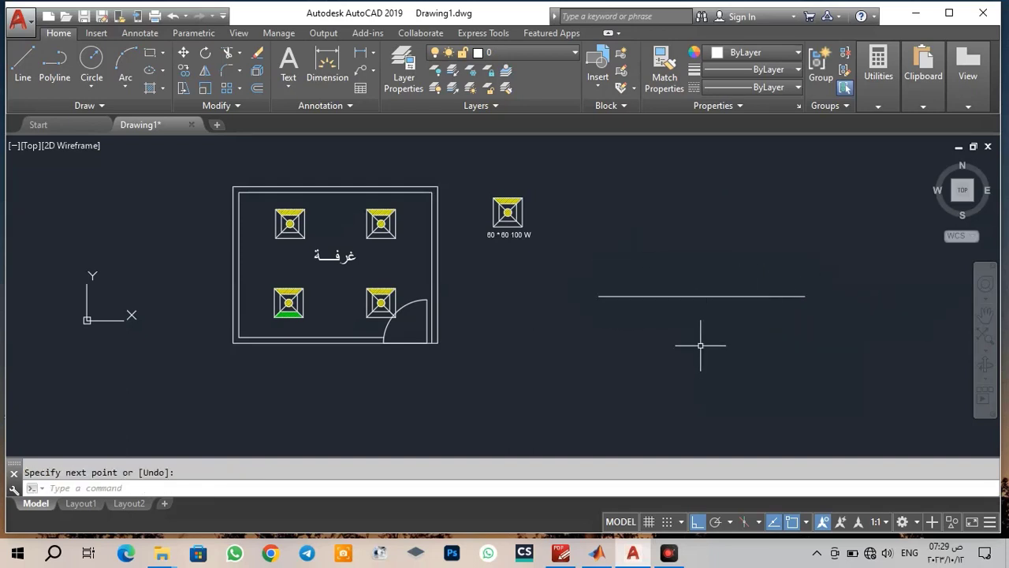
# - Switch the object colour to Red and draw a vertical line crossing the white line
pyautogui.write('l')
pyautogui.press('Return')
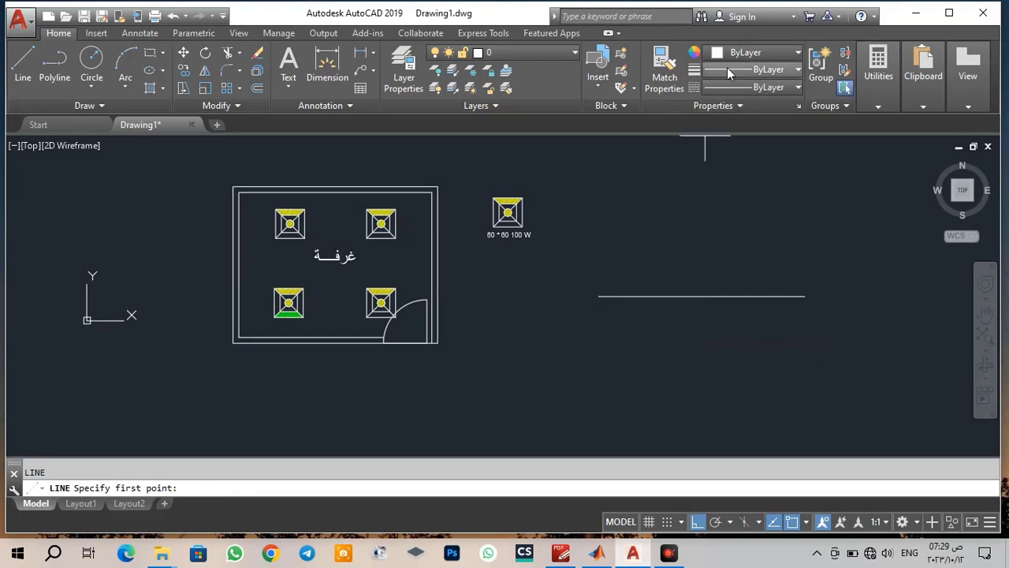
pyautogui.click(749, 52)
pyautogui.click(713, 207)
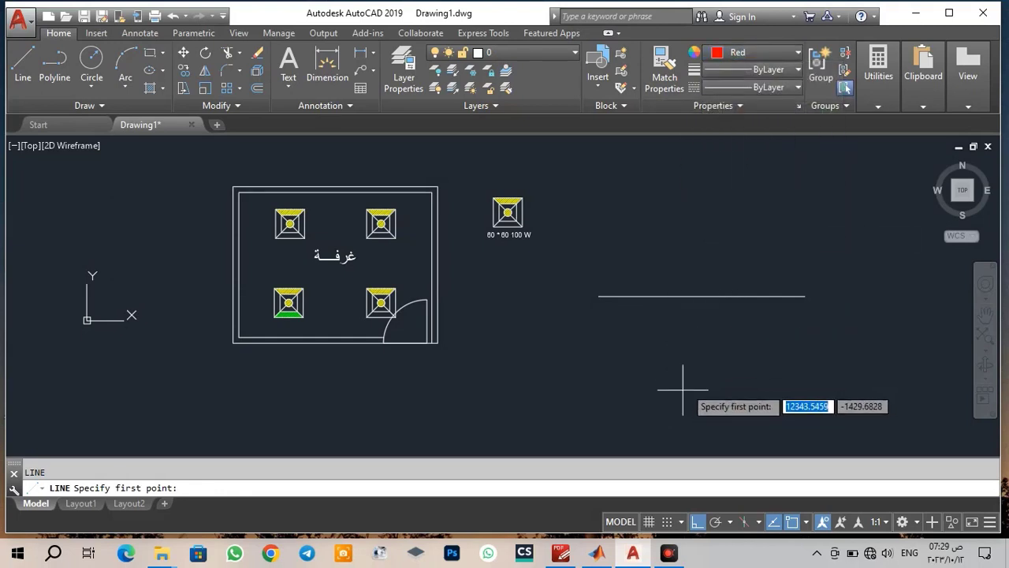
pyautogui.click(702, 371)
pyautogui.click(702, 207)
pyautogui.press('Return')
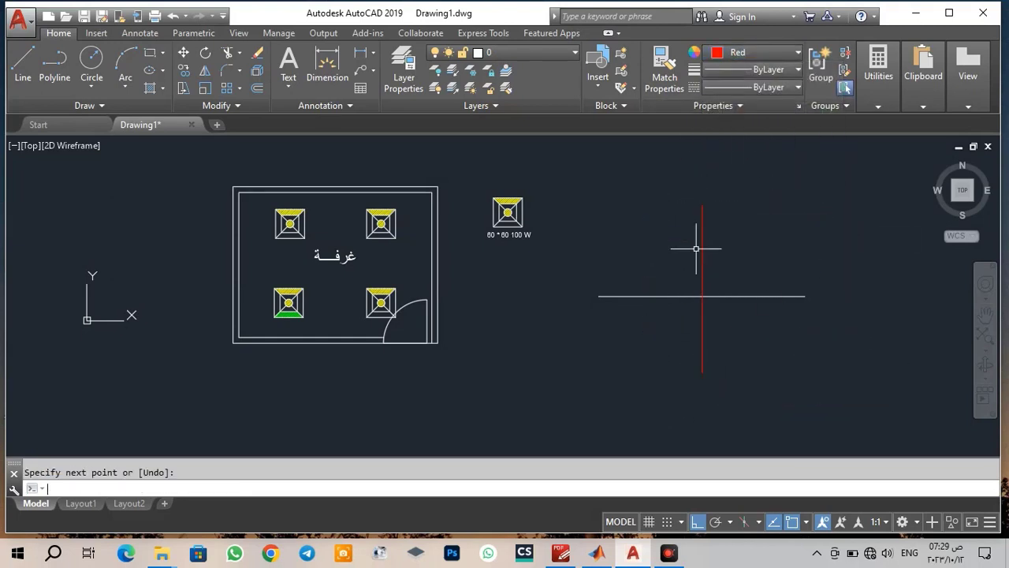
pyautogui.scroll(2, 724, 322)
pyautogui.scroll(2, 716, 304)
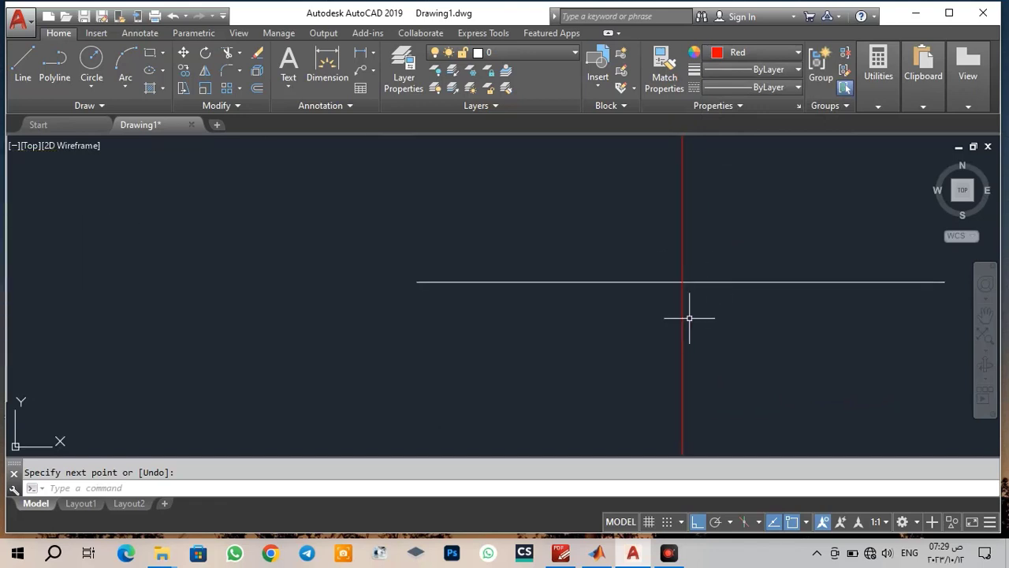
pyautogui.write('br')
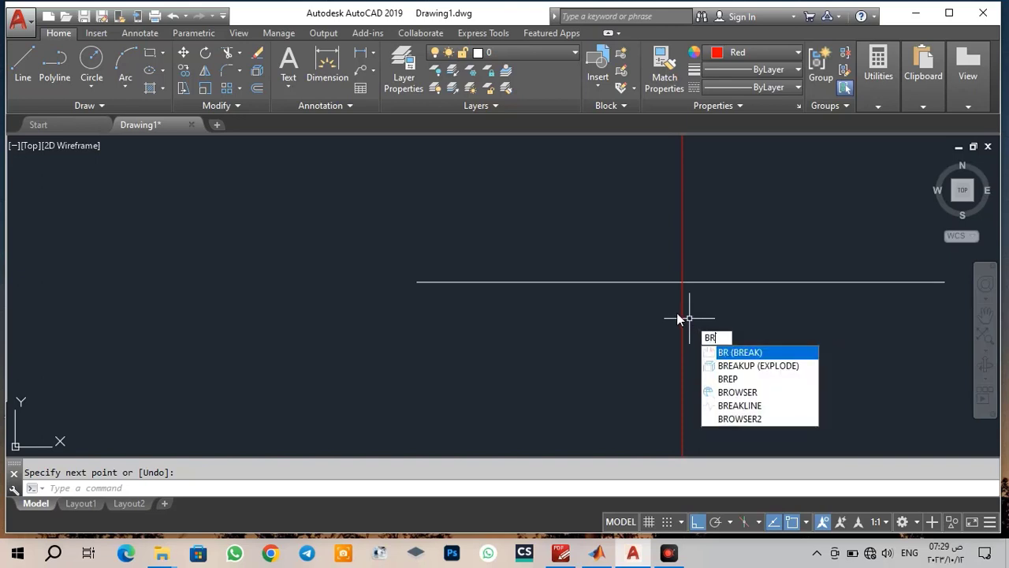
pyautogui.press('Return')
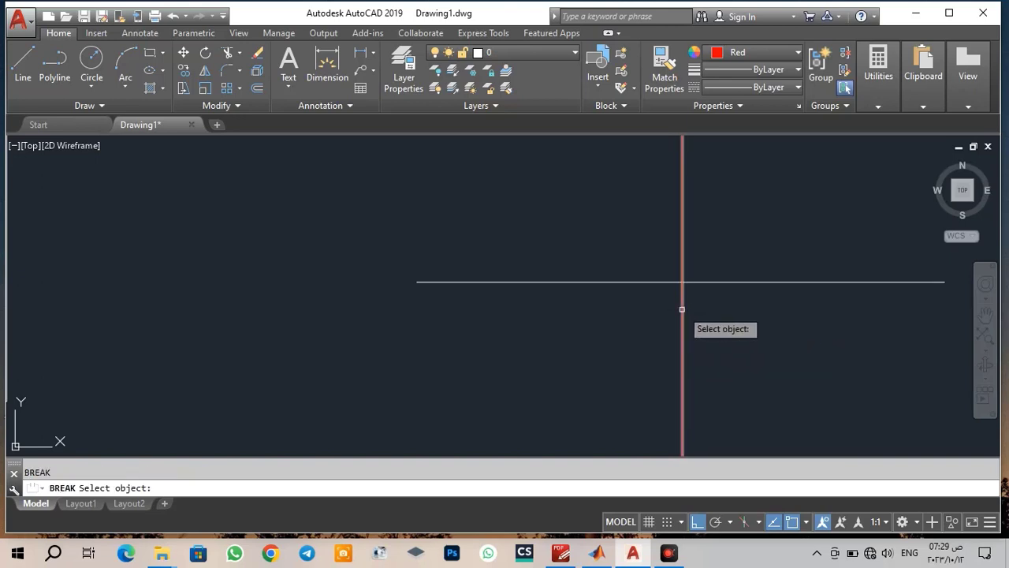
pyautogui.click(683, 309)
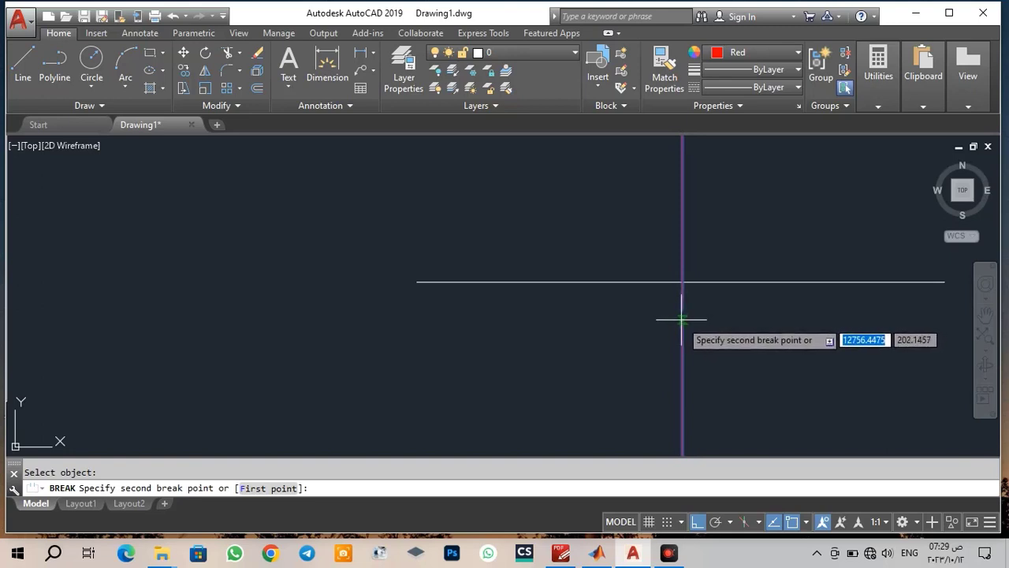
pyautogui.click(681, 320)
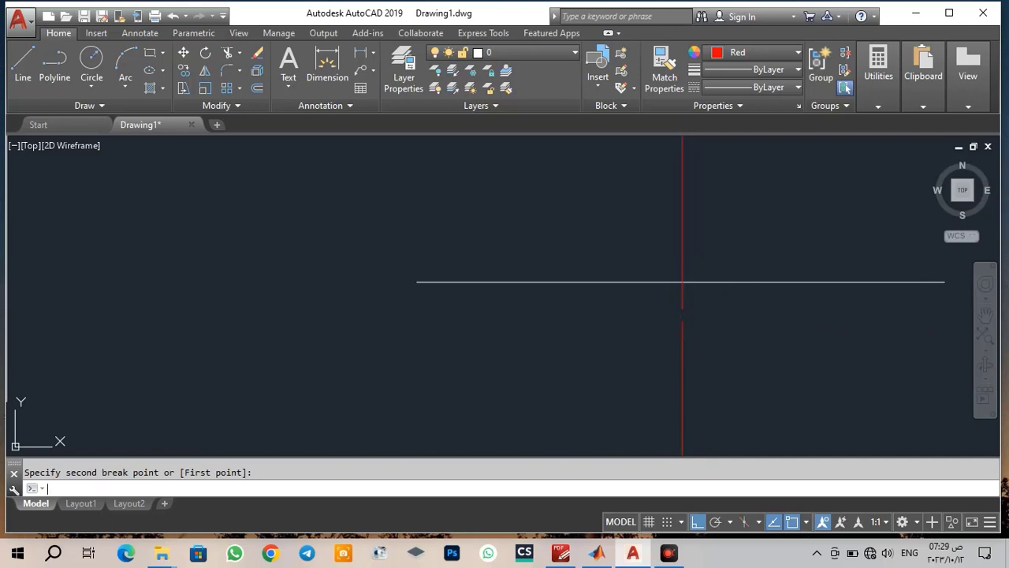
pyautogui.write('br')
pyautogui.press('Return')
pyautogui.click(683, 245)
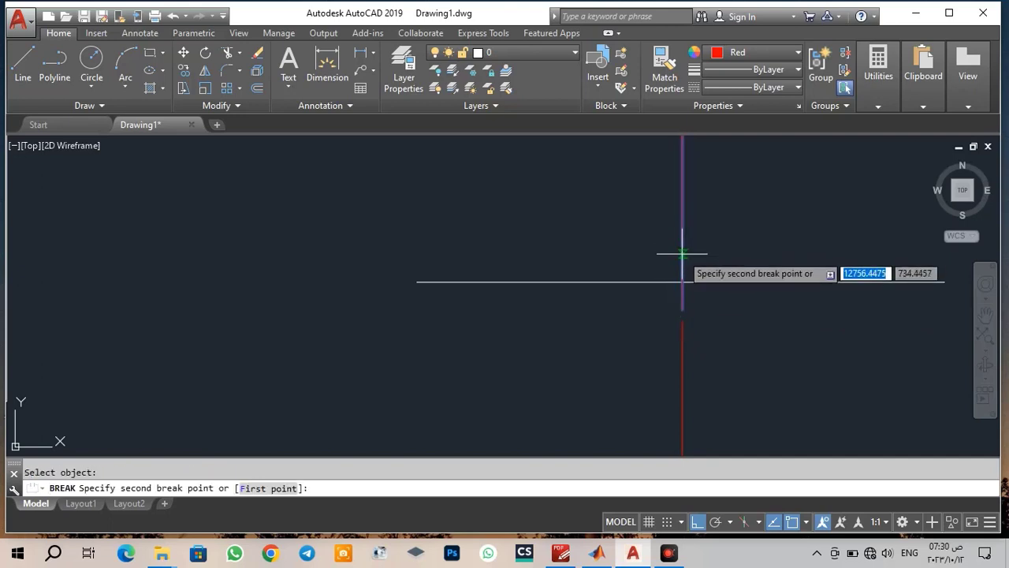
pyautogui.click(682, 254)
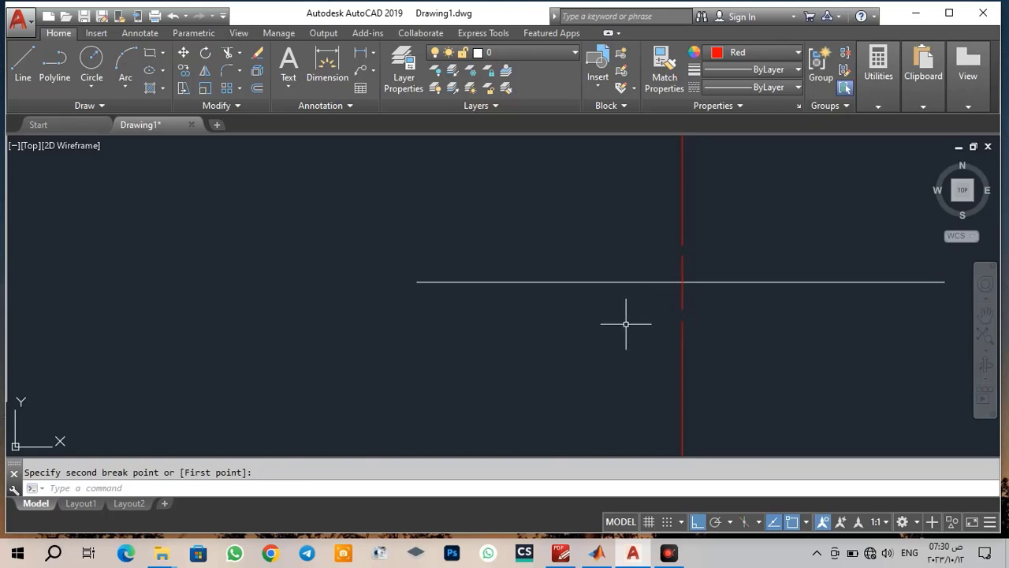
pyautogui.hotkey('ctrl', 'z')
pyautogui.write('b')
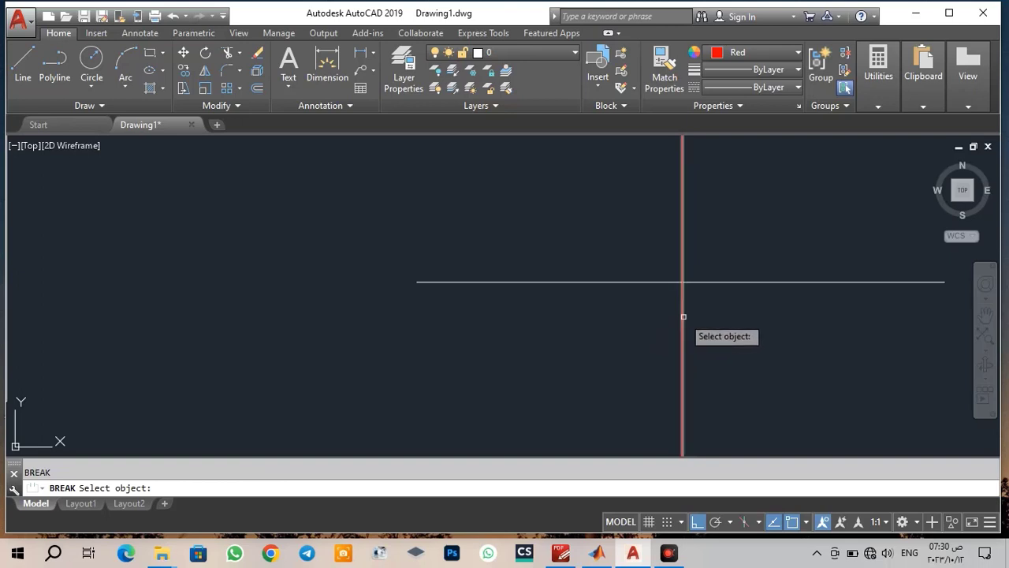
pyautogui.click(683, 316)
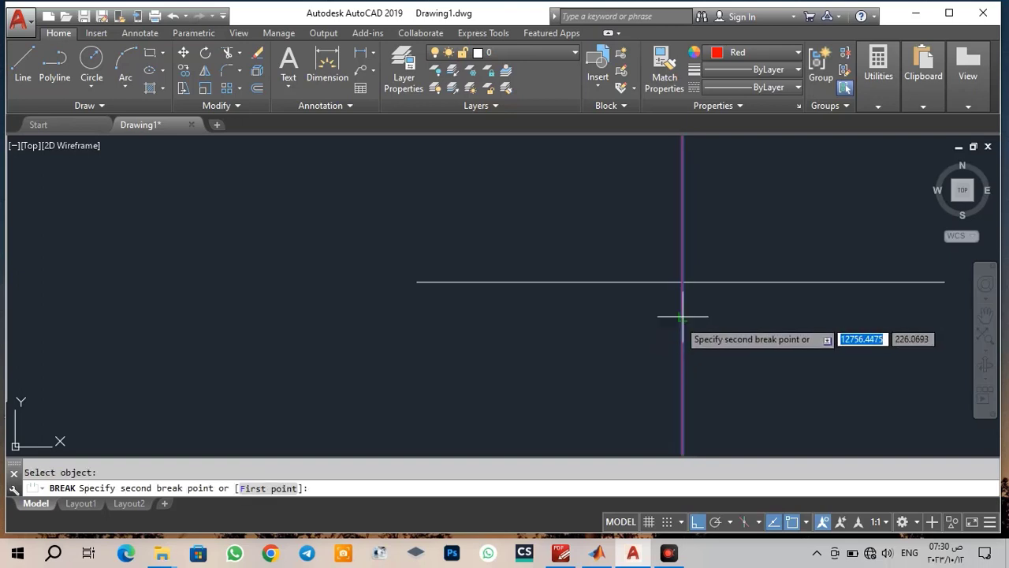
pyautogui.scroll(2, 667, 322)
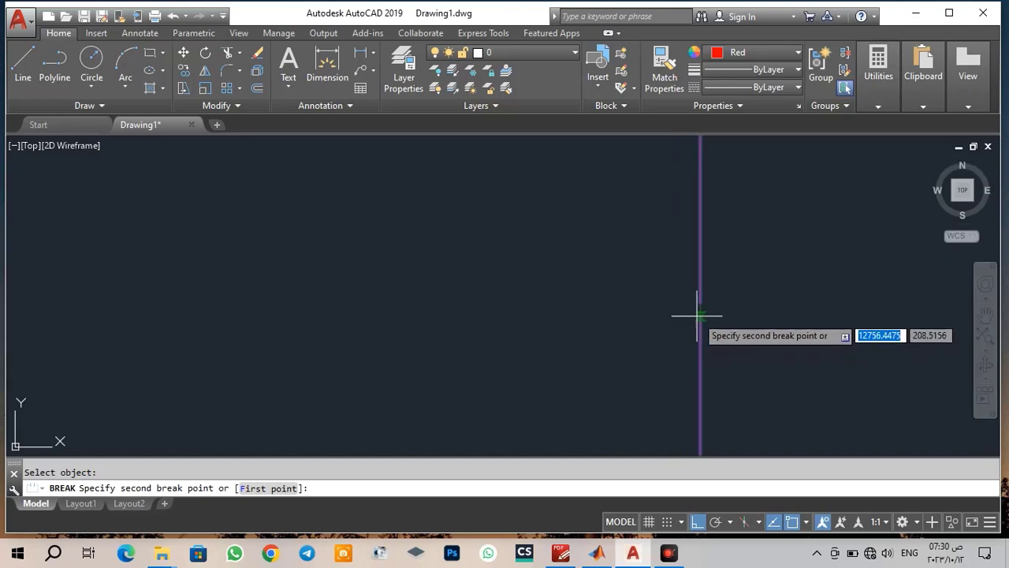
pyautogui.scroll(-1, 698, 299)
pyautogui.scroll(-1, 698, 276)
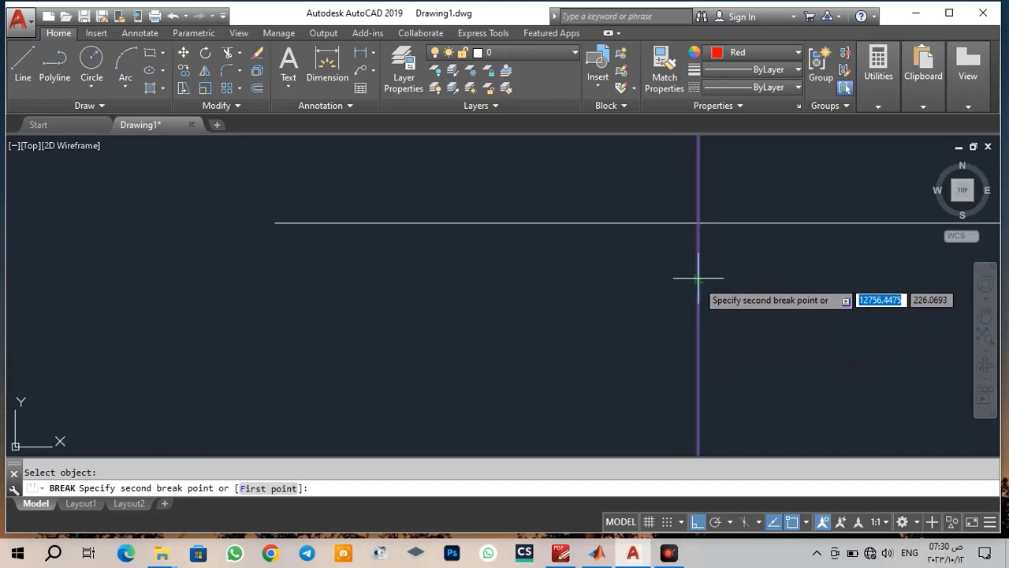
pyautogui.click(697, 280)
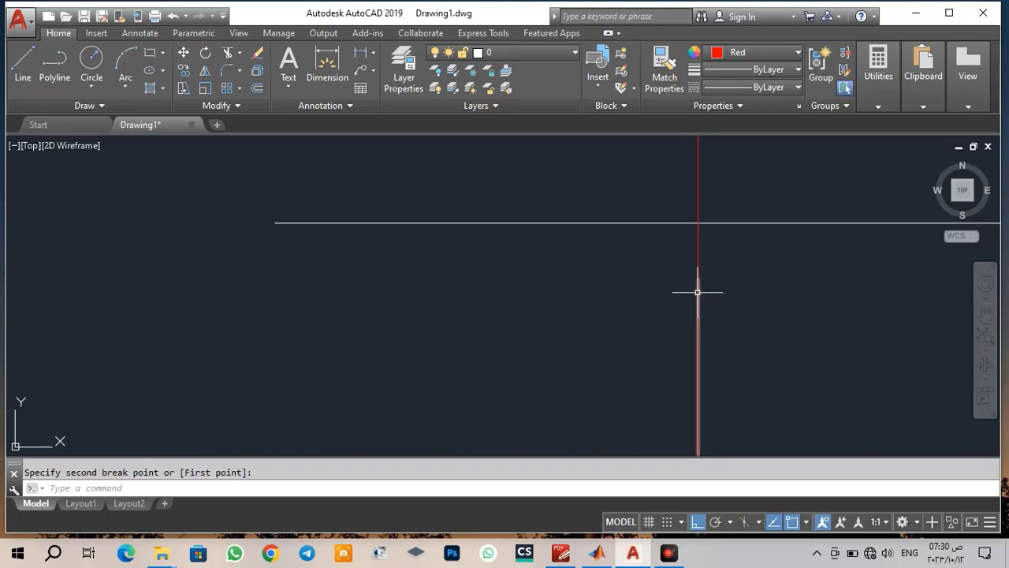
pyautogui.scroll(2, 700, 274)
pyautogui.scroll(-2, 700, 273)
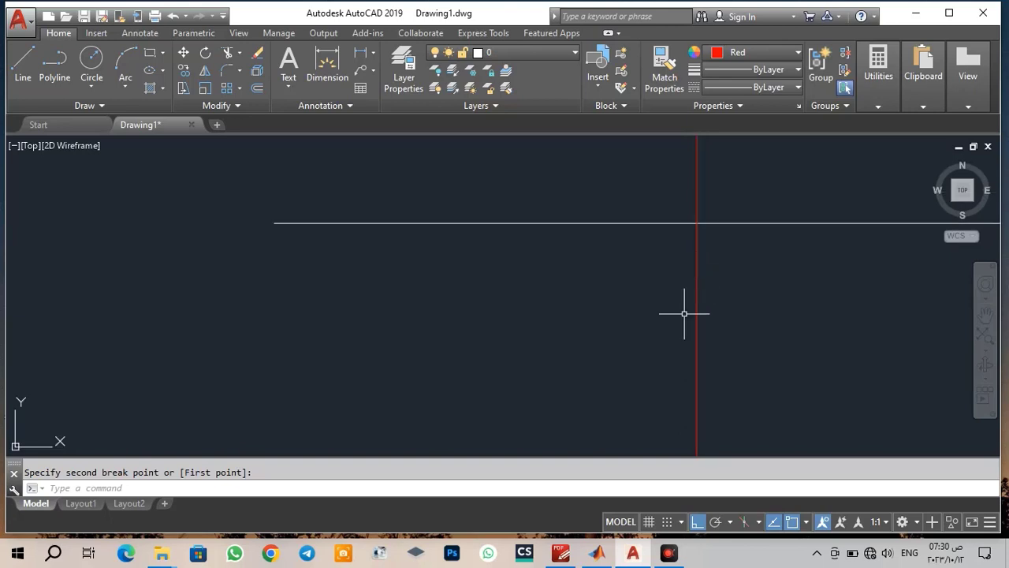
pyautogui.hotkey('ctrl', 'z')
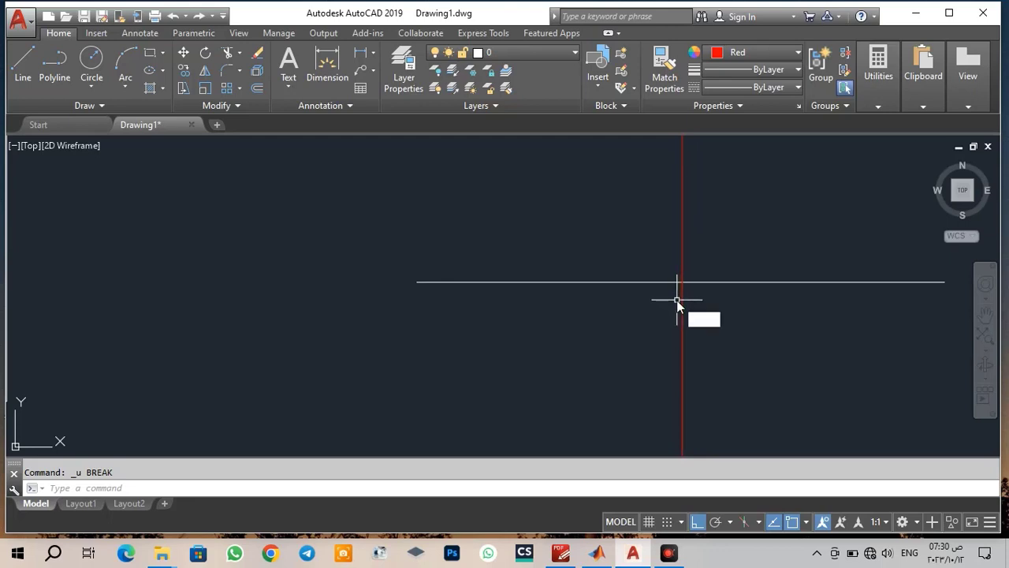
# - Break the red vertical line at a single point just below the crossing with BR
pyautogui.write('br')
pyautogui.press('Return')
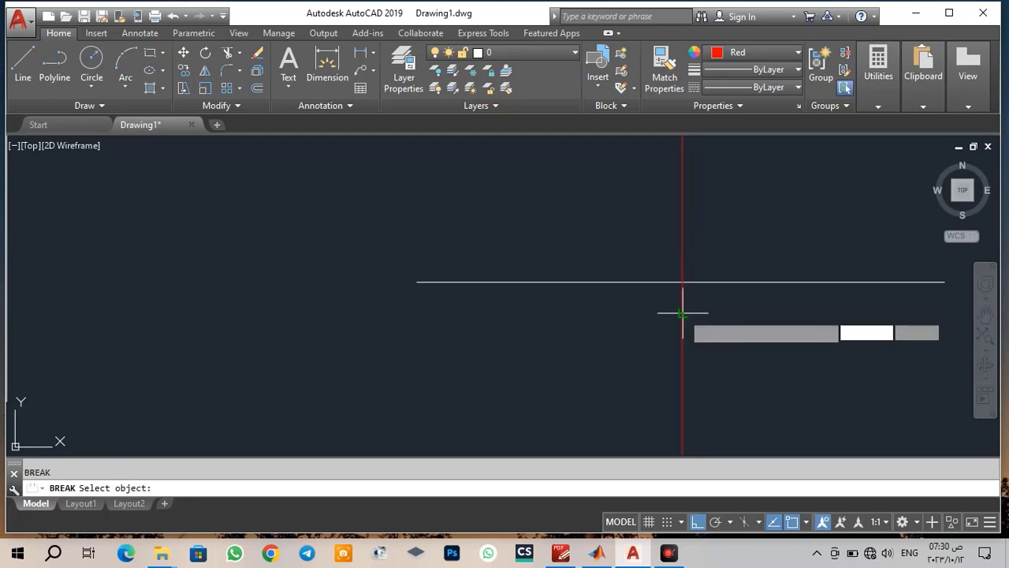
pyautogui.click(683, 313)
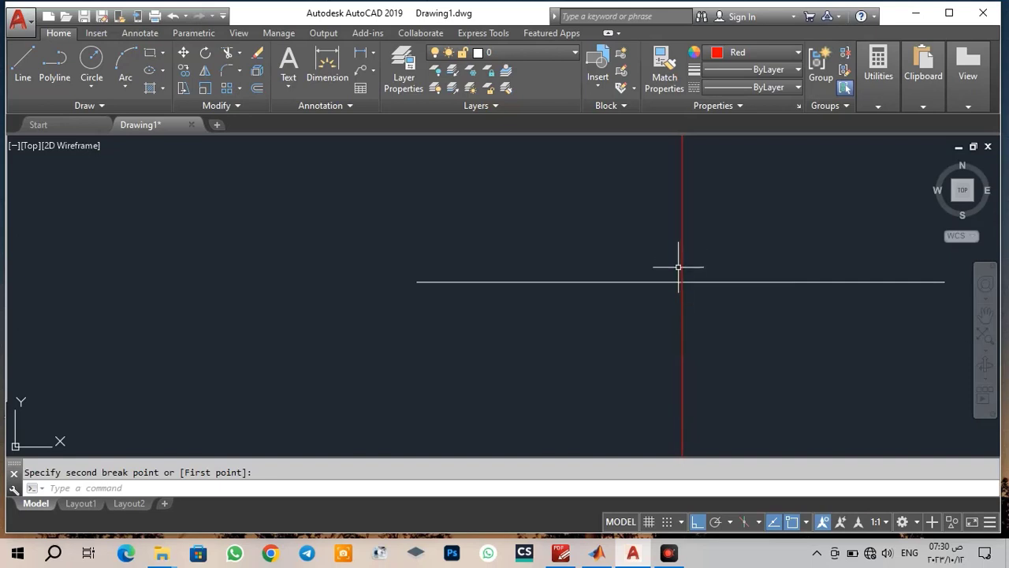
pyautogui.write('@')
pyautogui.press('Return')
pyautogui.press('Return')
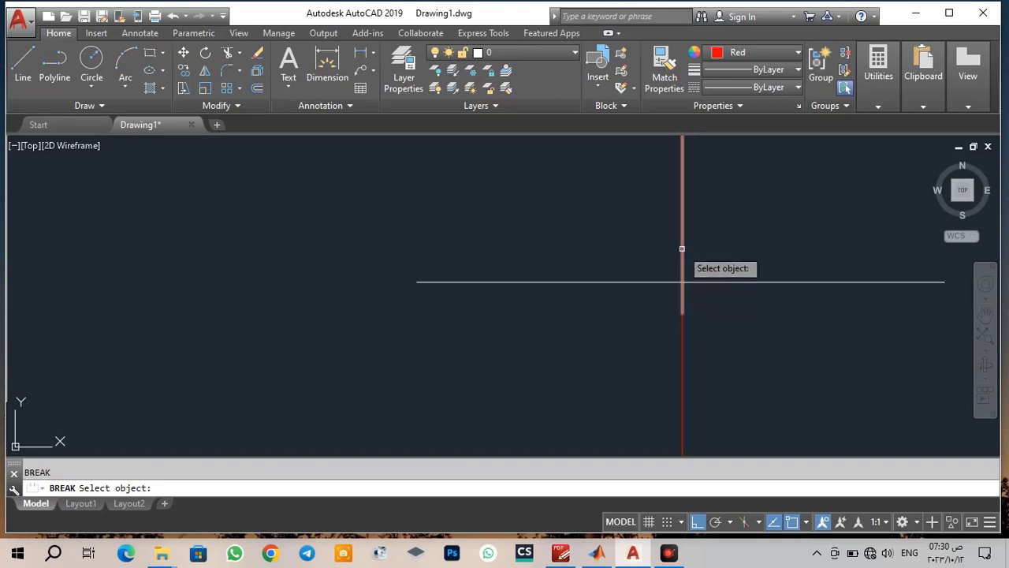
# - Break off the stretch of red line around the crossing and select that short piece
pyautogui.click(682, 249)
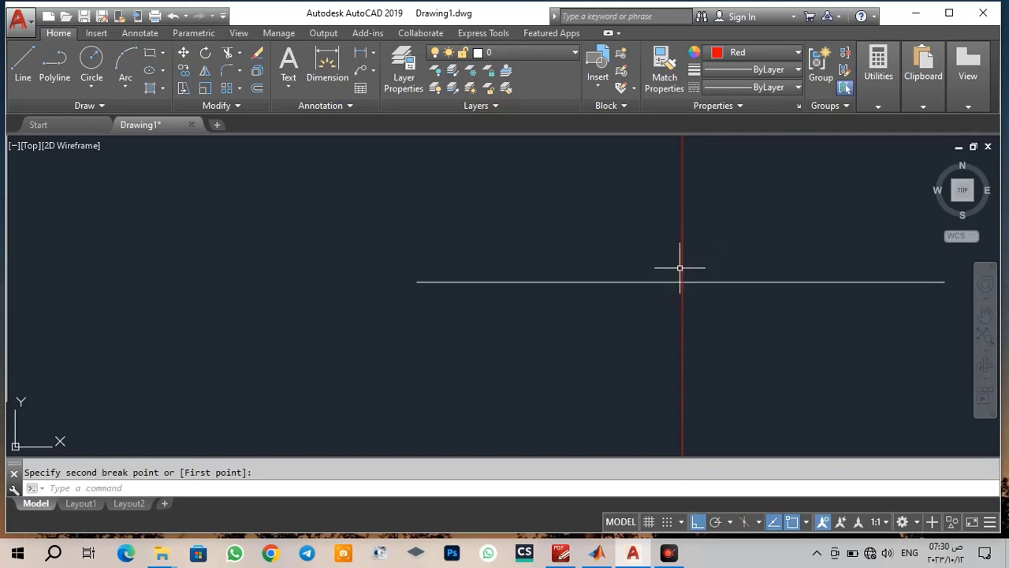
pyautogui.click(682, 268)
pyautogui.click(681, 268)
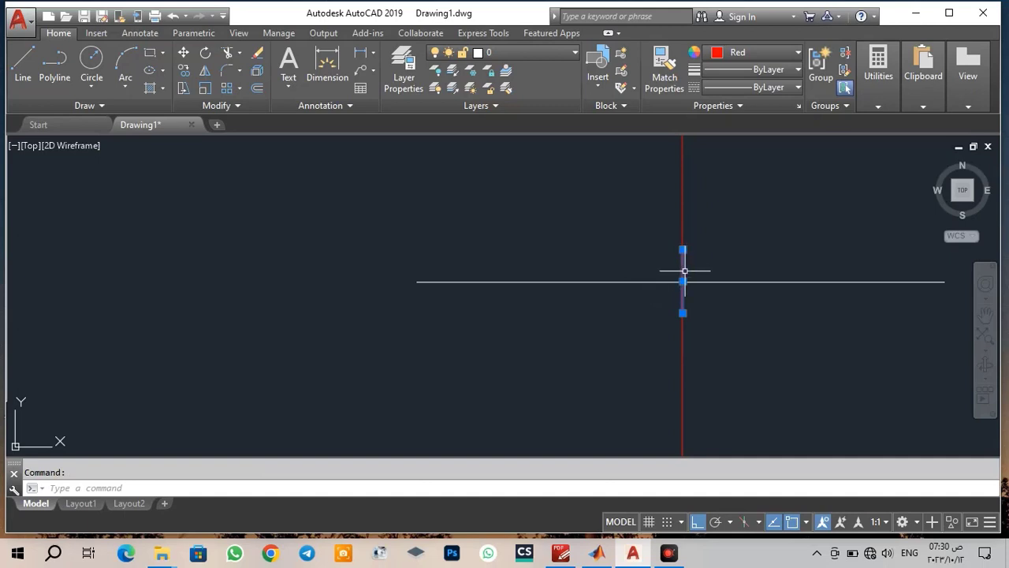
# - Move the short red piece aside and draw a short red crossbar at the lower piece's top
pyautogui.moveTo(684, 270); pyautogui.dragTo(619, 279)
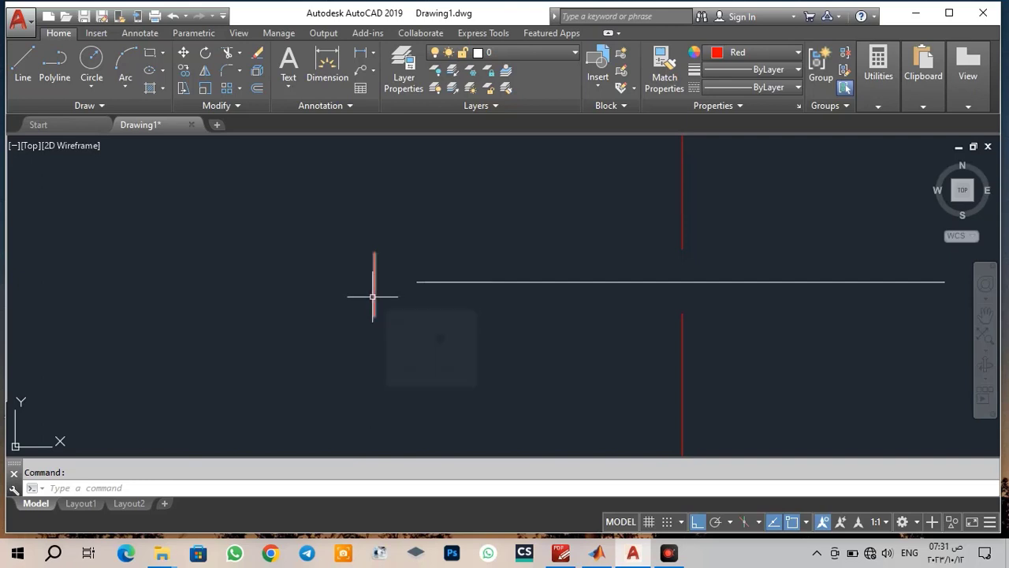
pyautogui.write('l')
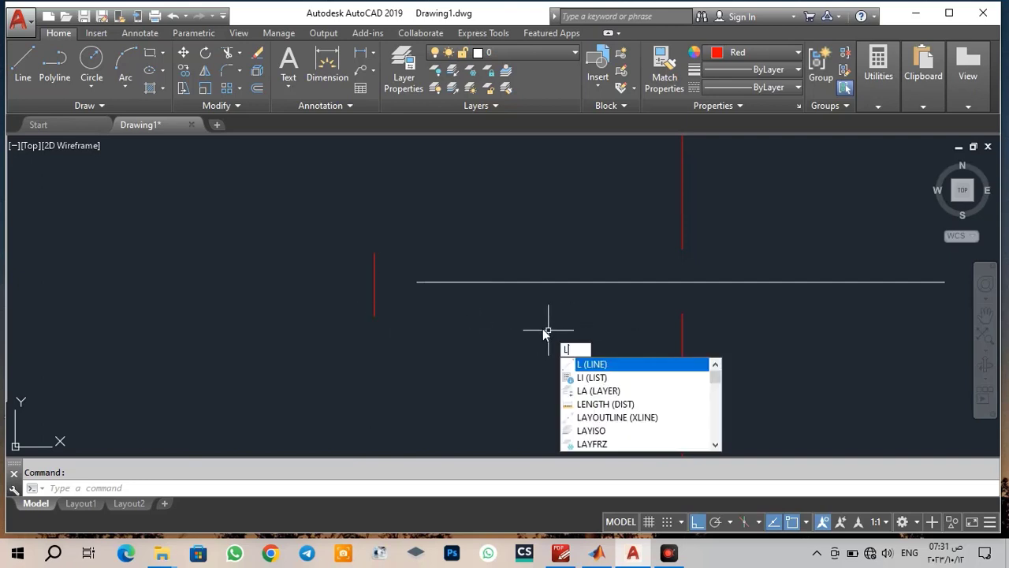
pyautogui.press('Return')
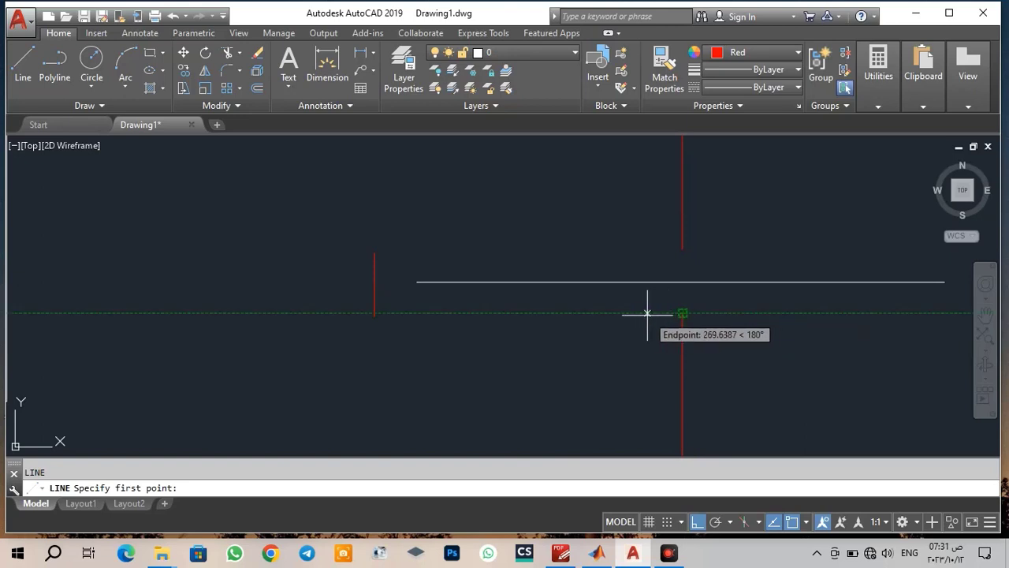
pyautogui.click(647, 313)
pyautogui.click(716, 313)
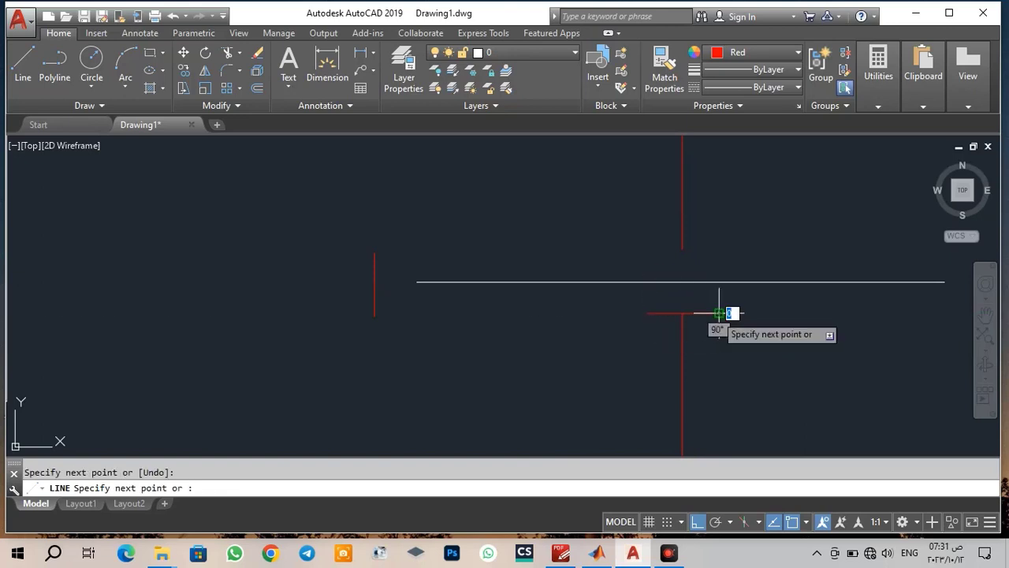
pyautogui.press('Return')
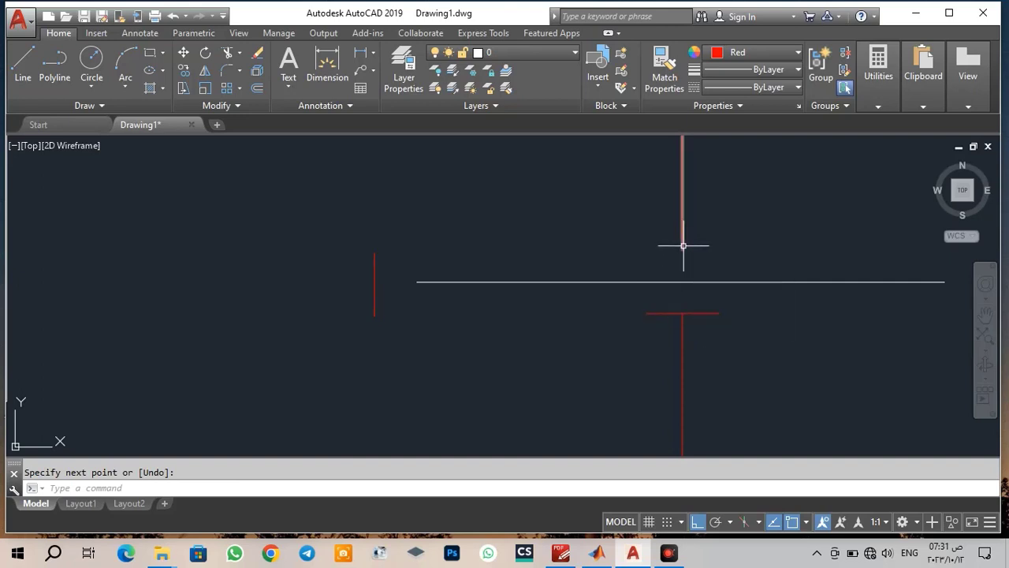
# - Extend the upper red line down to the short red tick
pyautogui.write('ex')
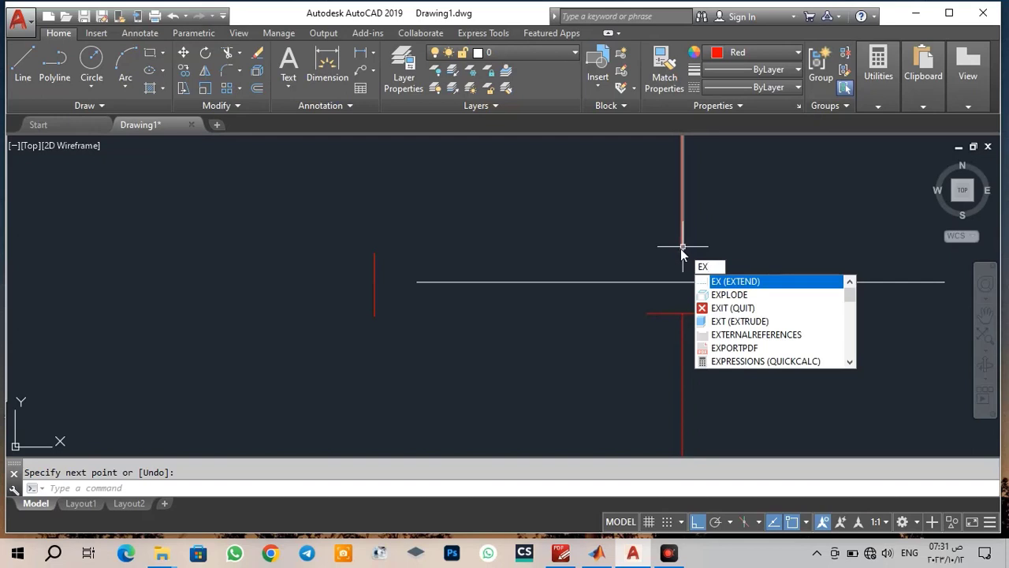
pyautogui.press('Return')
pyautogui.click(680, 244)
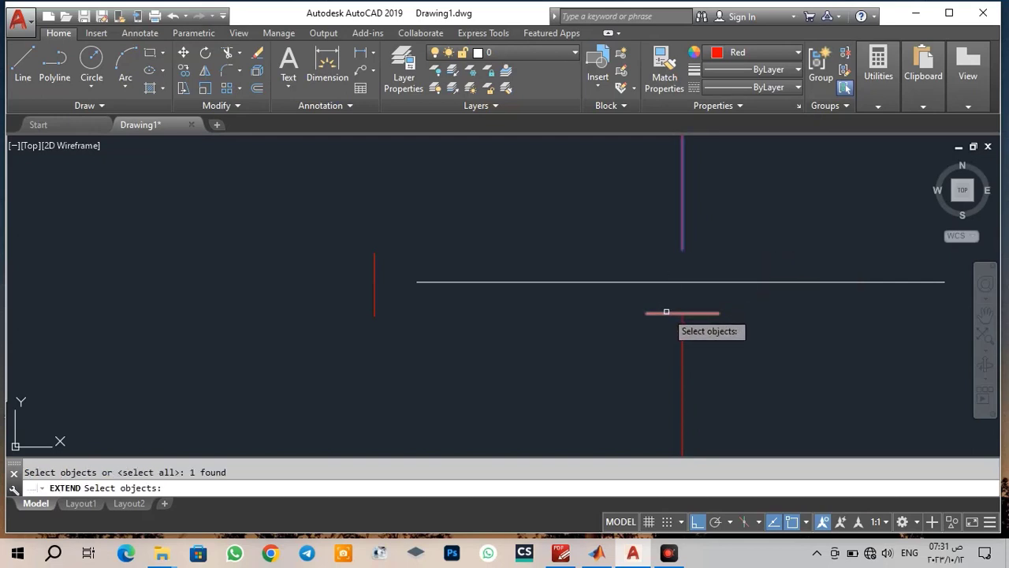
pyautogui.click(665, 313)
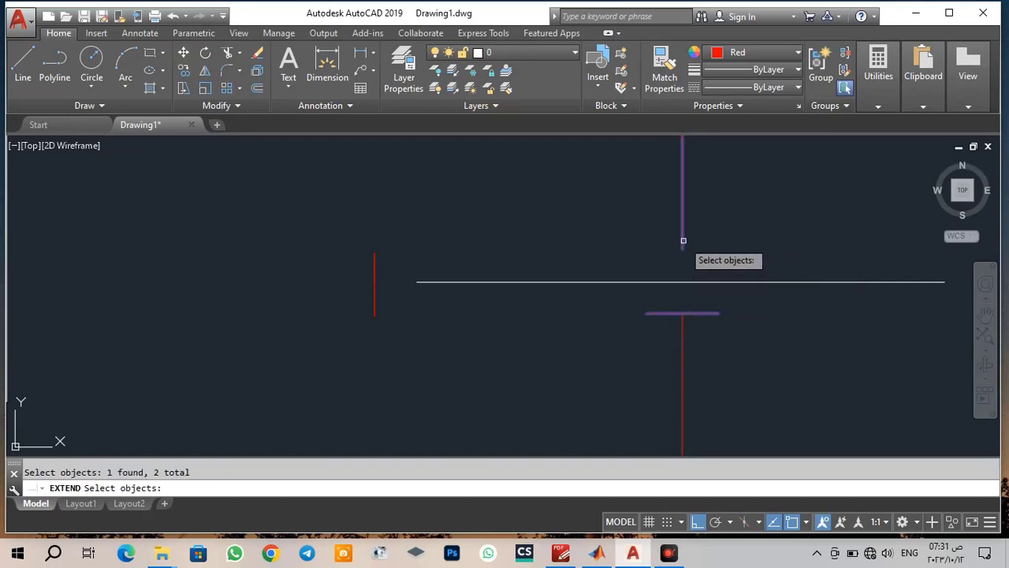
pyautogui.press('Return')
pyautogui.click(682, 246)
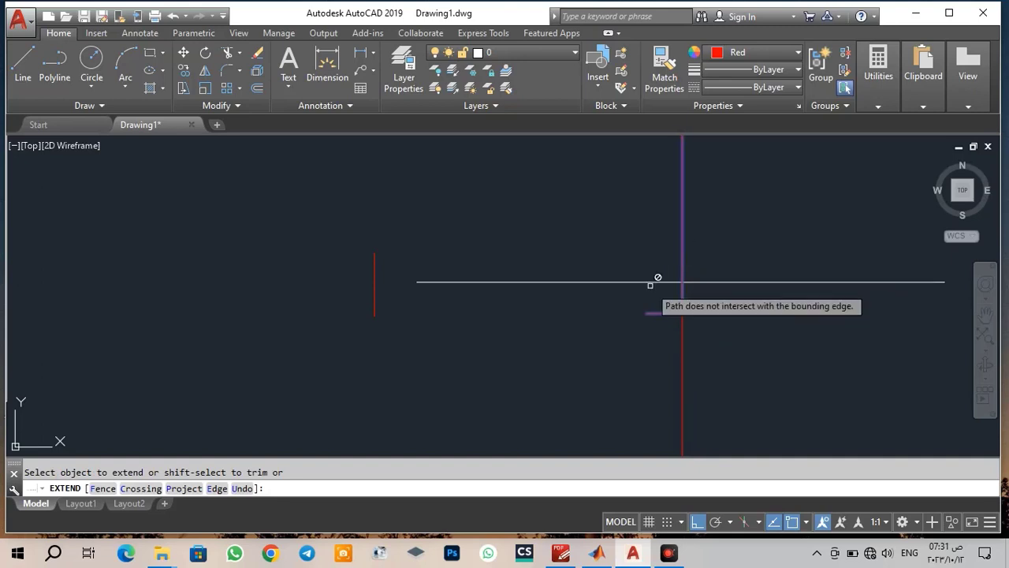
pyautogui.press('Return')
# - Mirror the red tick about the white wall line, keeping the original
pyautogui.click(657, 313)
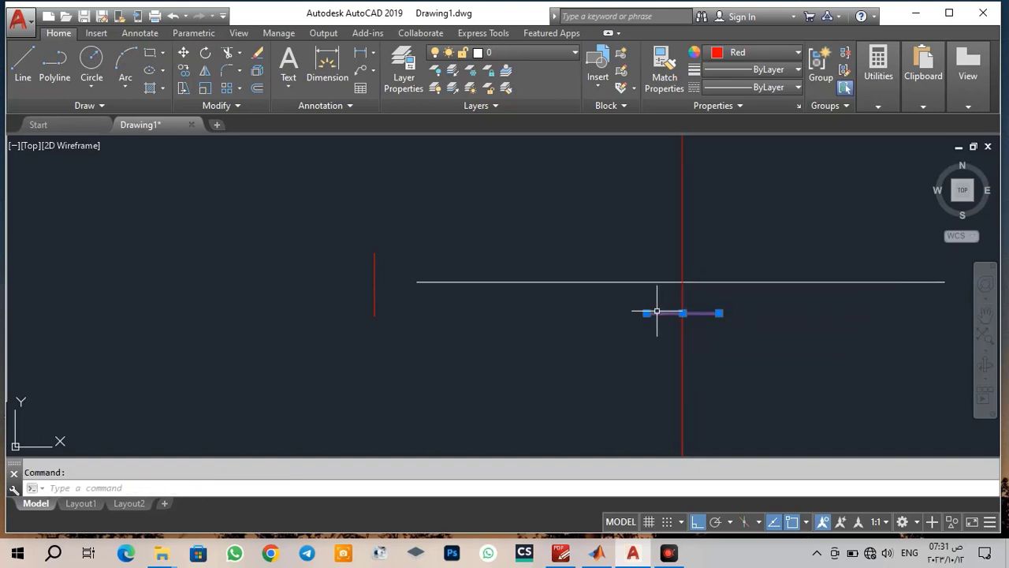
pyautogui.write('mi')
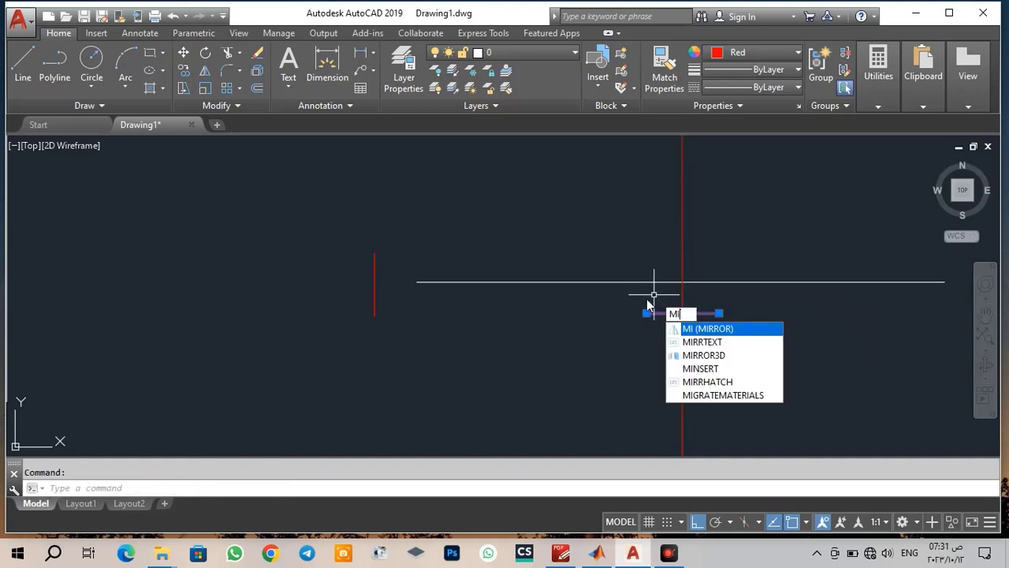
pyautogui.press('Return')
pyautogui.click(683, 282)
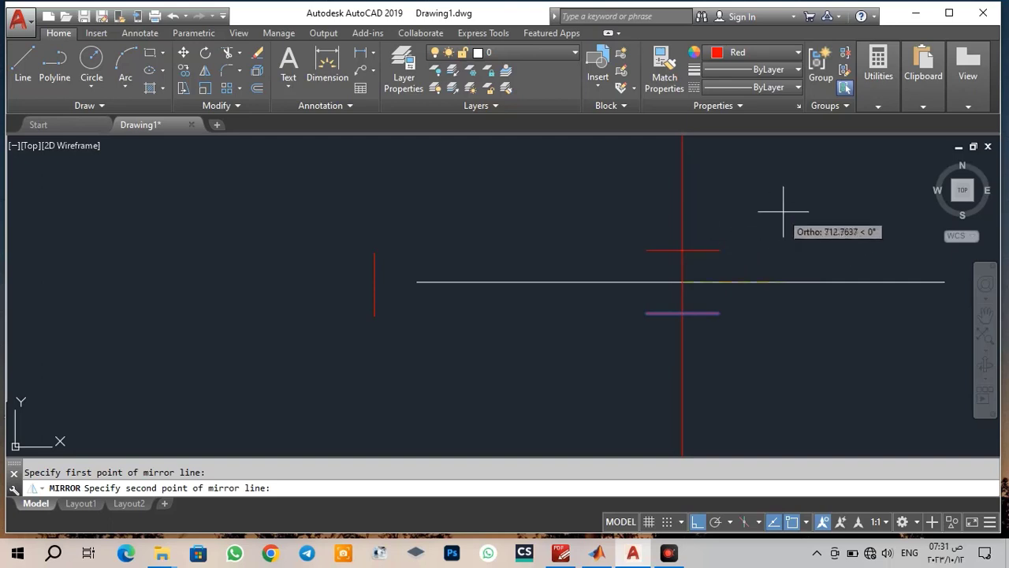
pyautogui.click(785, 208)
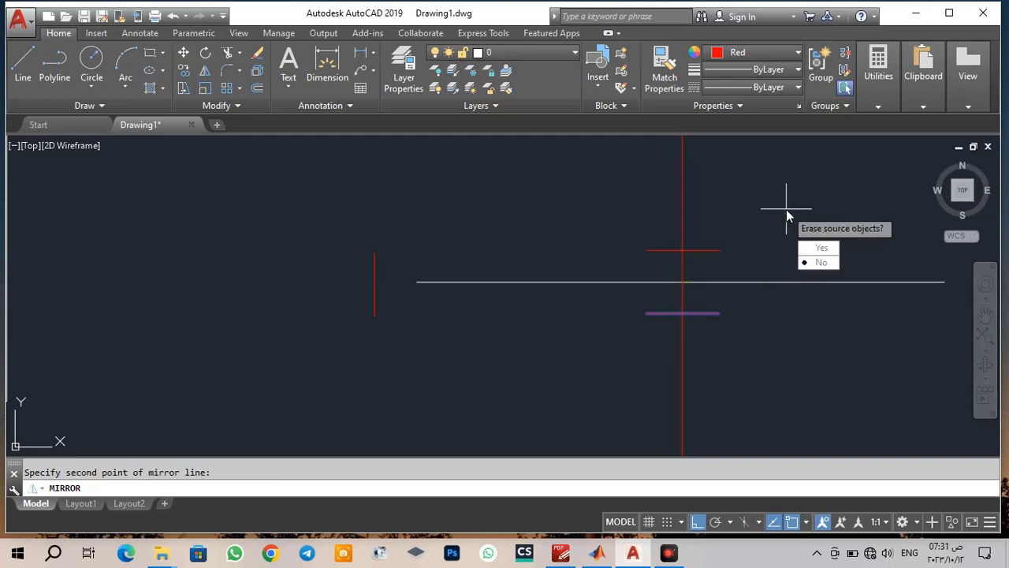
pyautogui.click(805, 265)
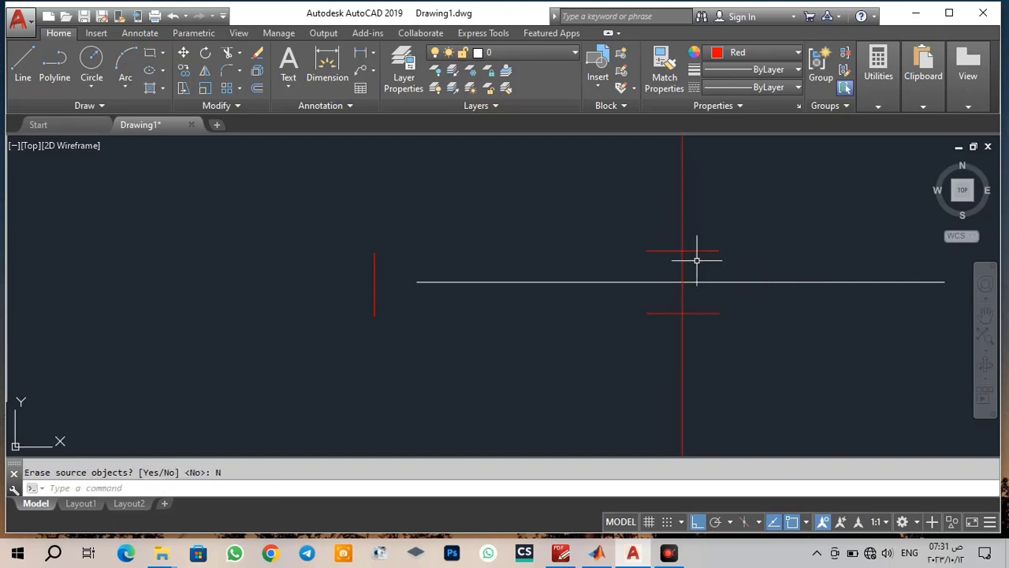
# - Start TRIM and window-select the red and white lines as cutting edges
pyautogui.scroll(2, 696, 259)
pyautogui.write('tr')
pyautogui.press('Return')
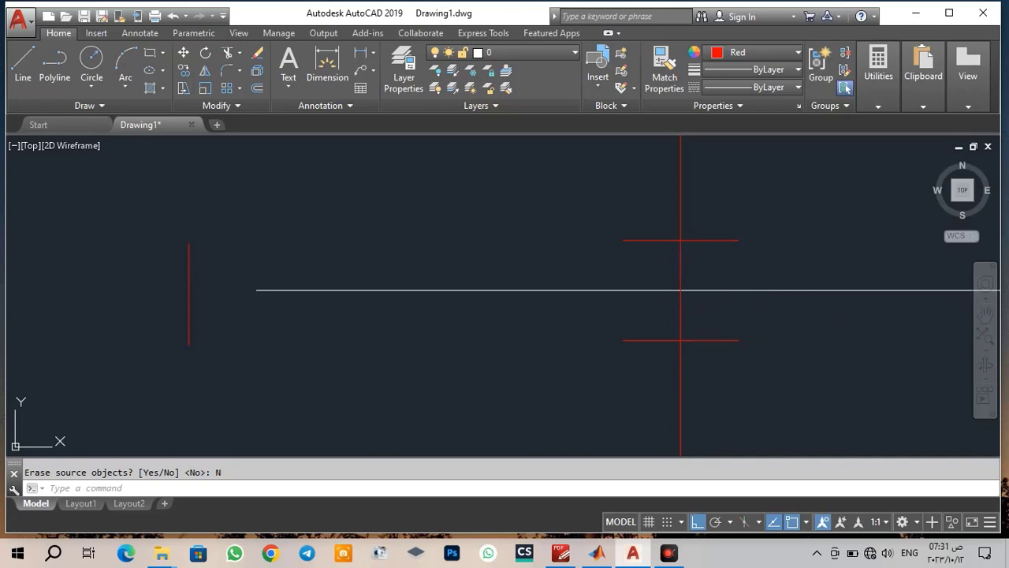
pyautogui.click(797, 184)
pyautogui.click(603, 300)
# - Trim the red line between the upper tick and the white wall line
pyautogui.press('Return')
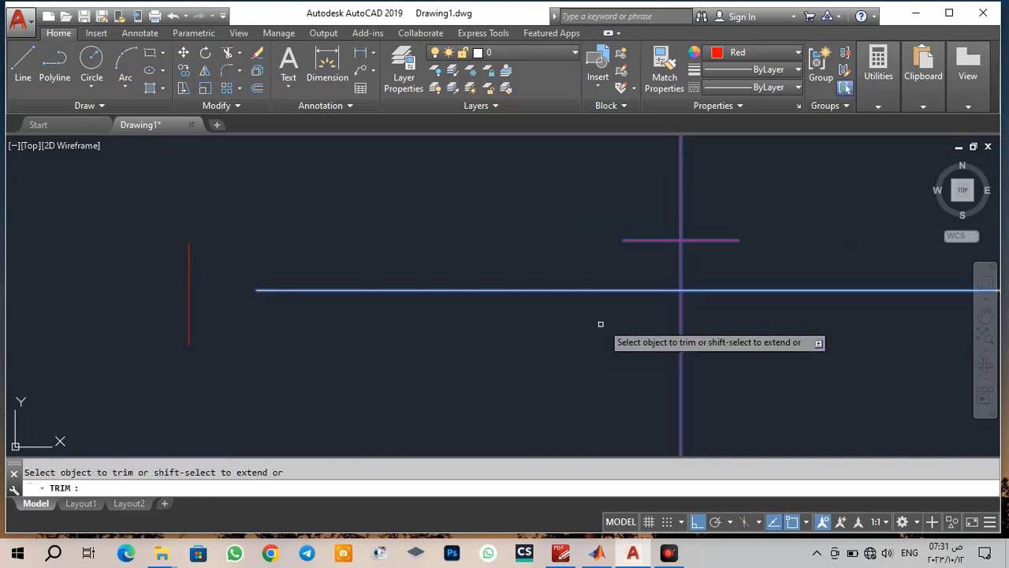
pyautogui.click(682, 264)
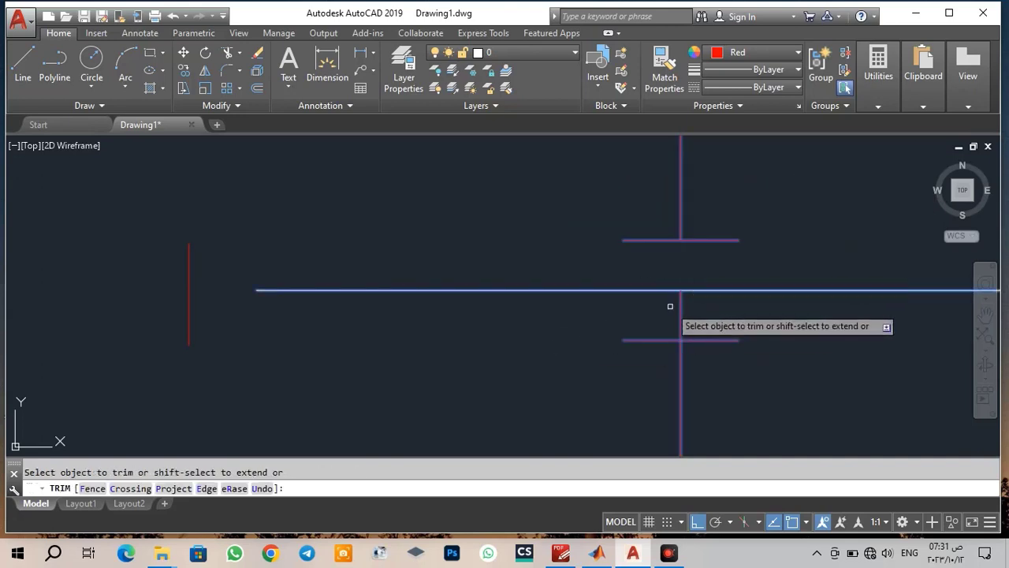
pyautogui.press('Return')
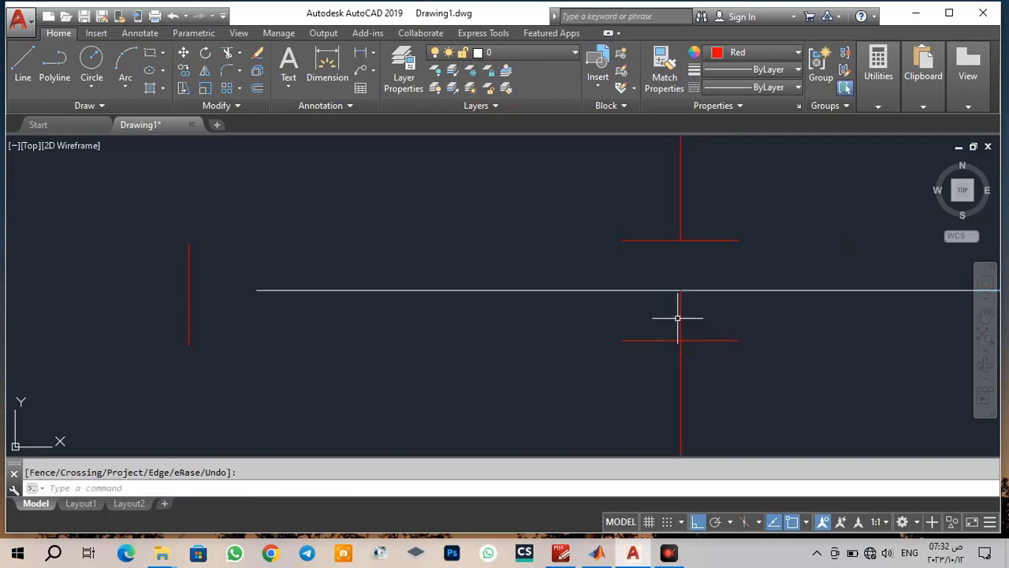
# - Delete the leftover red piece below the white wall line
pyautogui.click(680, 317)
pyautogui.press('Delete')
pyautogui.scroll(-3, 639, 302)
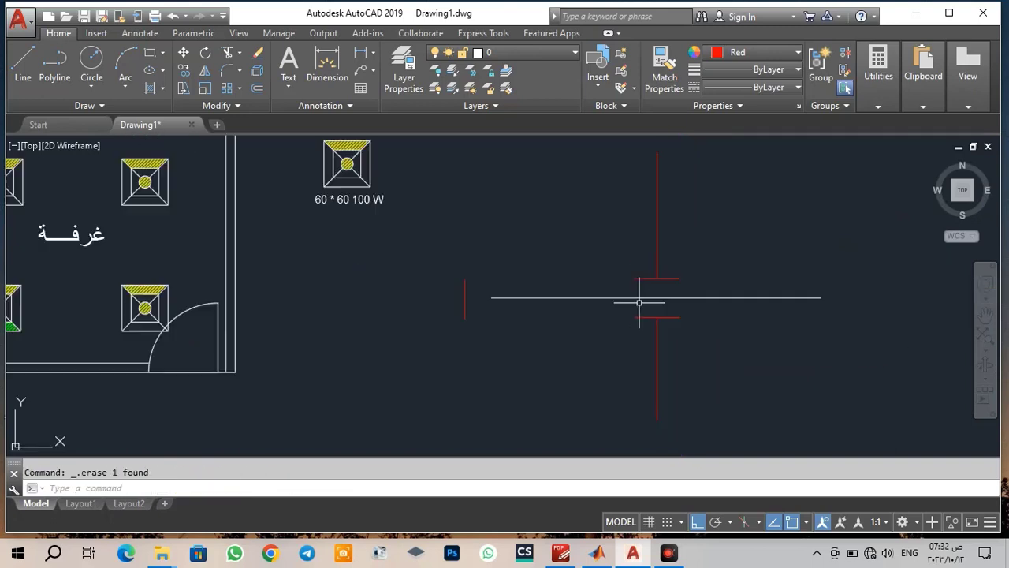
pyautogui.click(463, 341)
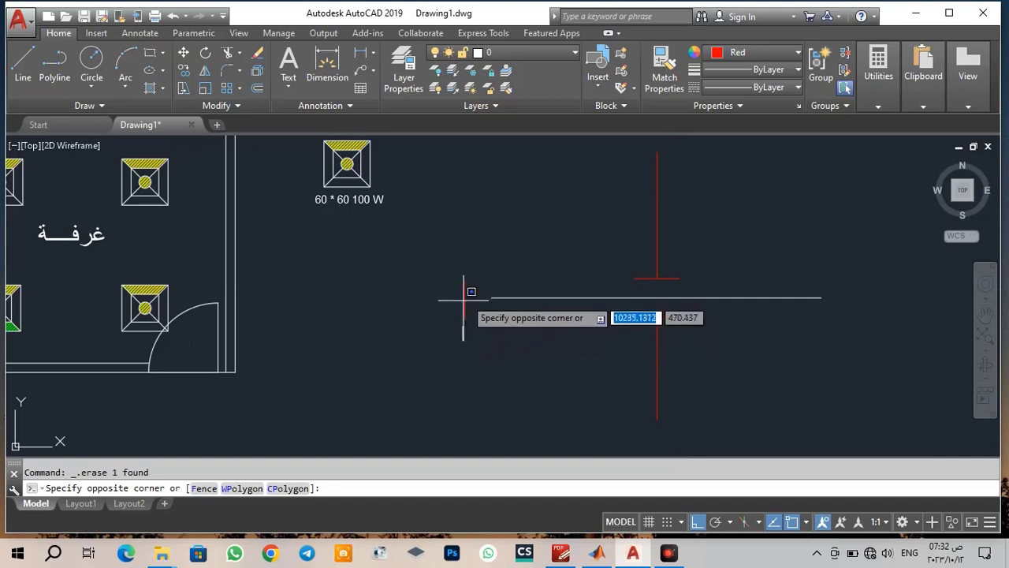
# - Delete the short red line on the left
pyautogui.click(458, 284)
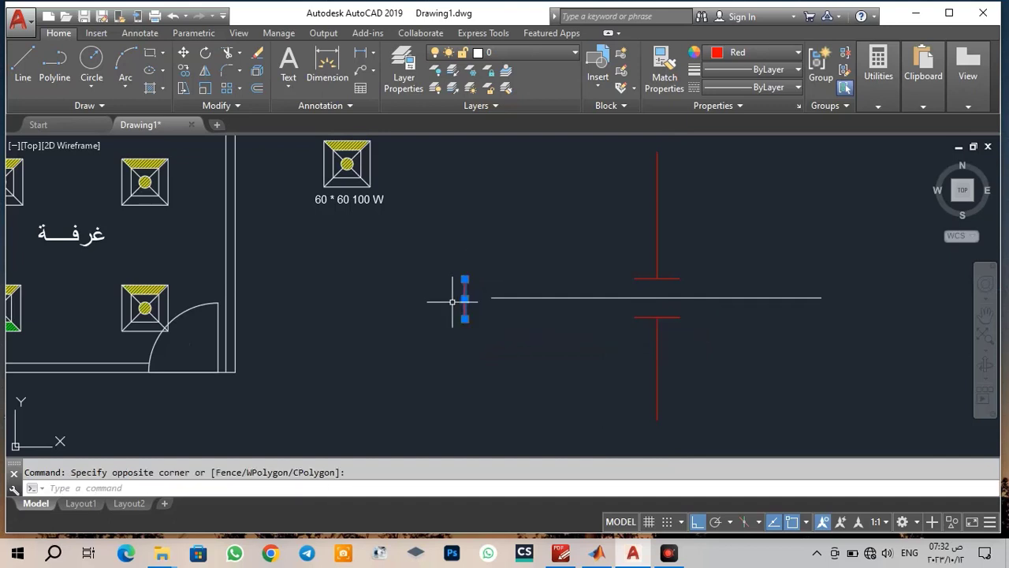
pyautogui.press('Delete')
pyautogui.scroll(-2, 691, 311)
pyautogui.scroll(1, 709, 287)
pyautogui.scroll(-1, 513, 284)
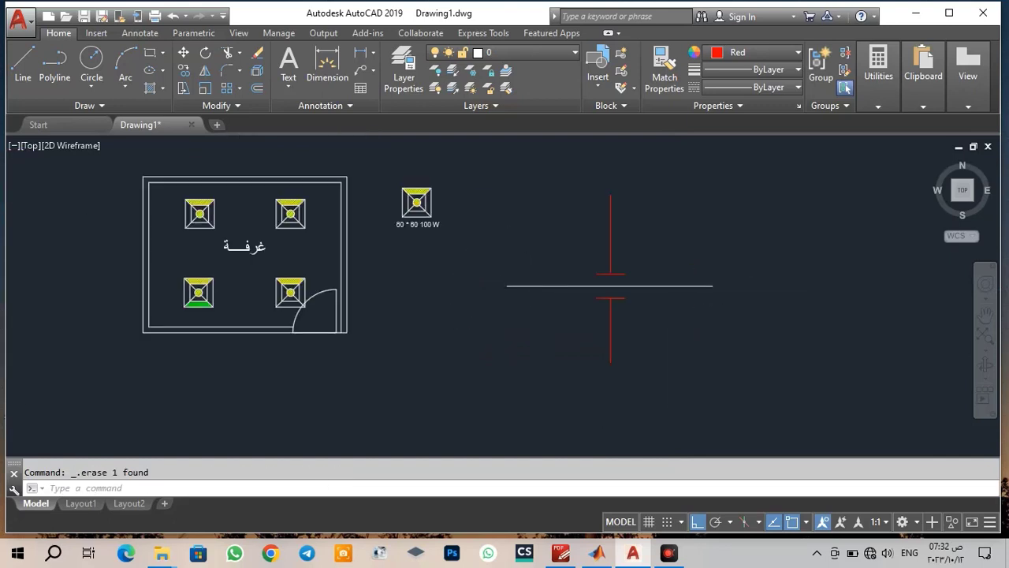
pyautogui.scroll(-1, 597, 292)
pyautogui.scroll(1, 611, 271)
pyautogui.scroll(1, 548, 286)
pyautogui.scroll(1, 549, 288)
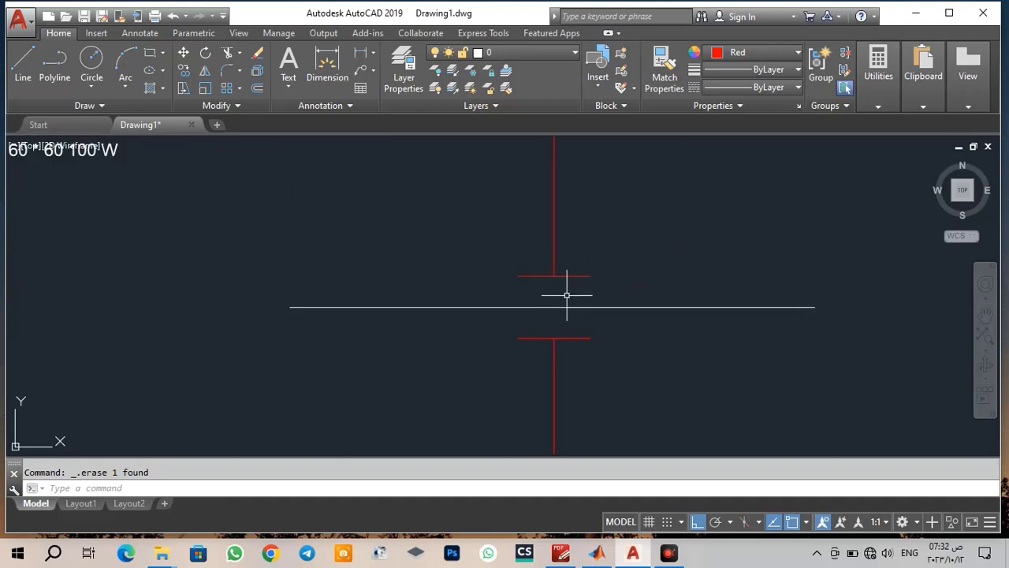
# - Select the upper red line and the white horizontal line to check them, then clear the selection
pyautogui.click(586, 240)
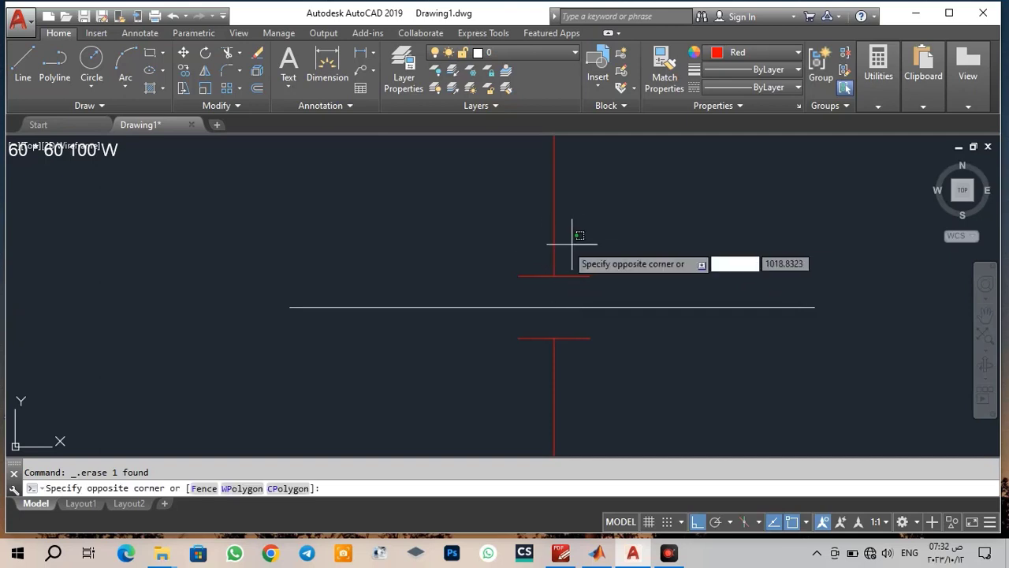
pyautogui.click(521, 240)
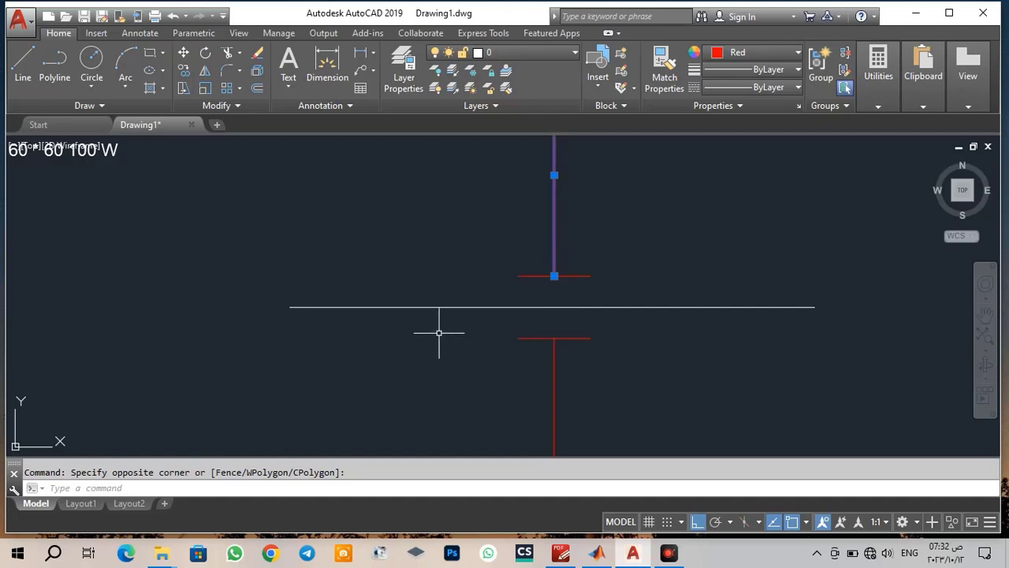
pyautogui.press('Escape')
pyautogui.click(452, 329)
pyautogui.click(382, 287)
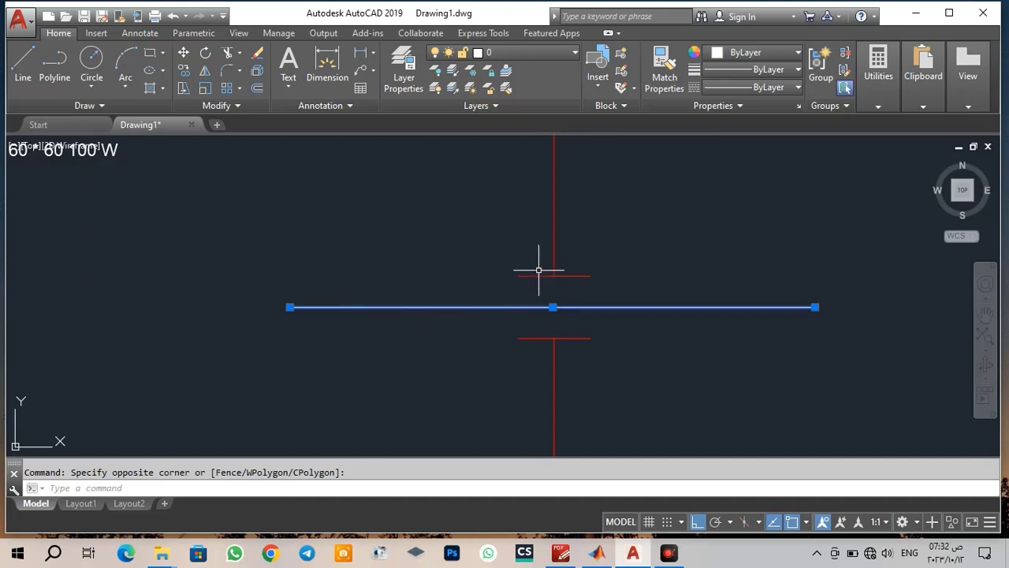
pyautogui.click(564, 255)
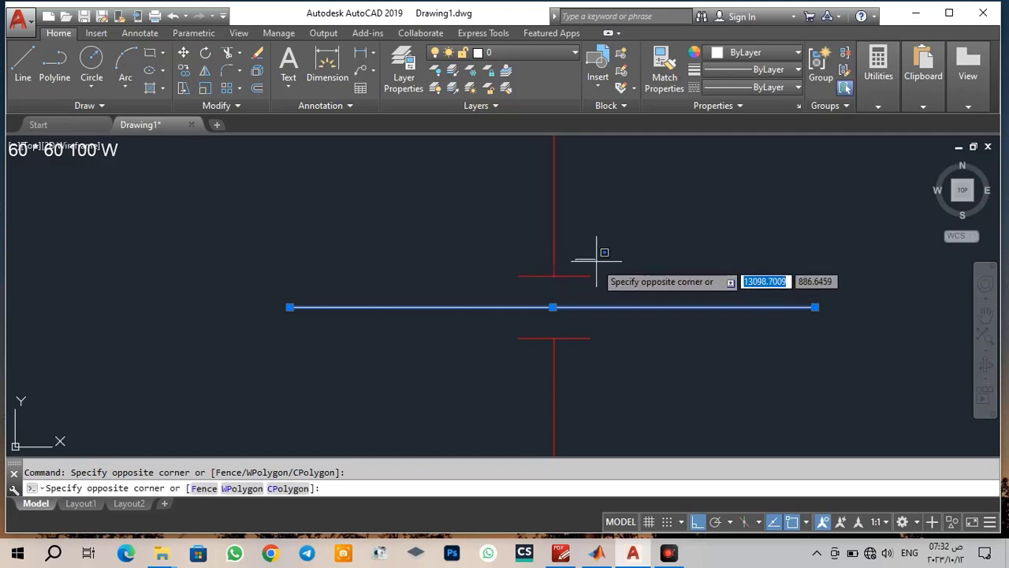
pyautogui.press('Escape')
# - Start a line at the upper tick and abandon it
pyautogui.write('l')
pyautogui.press('Return')
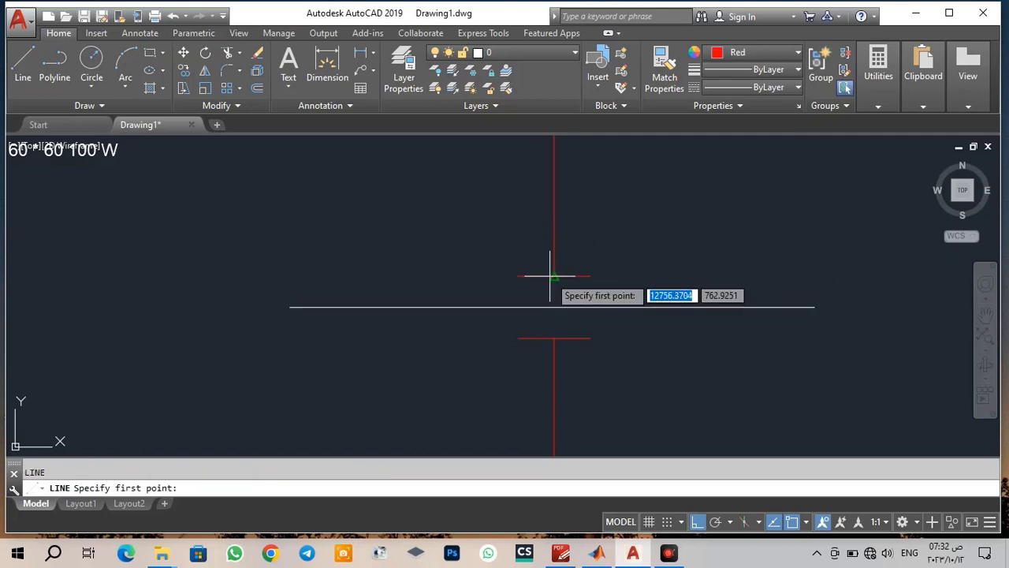
pyautogui.click(552, 276)
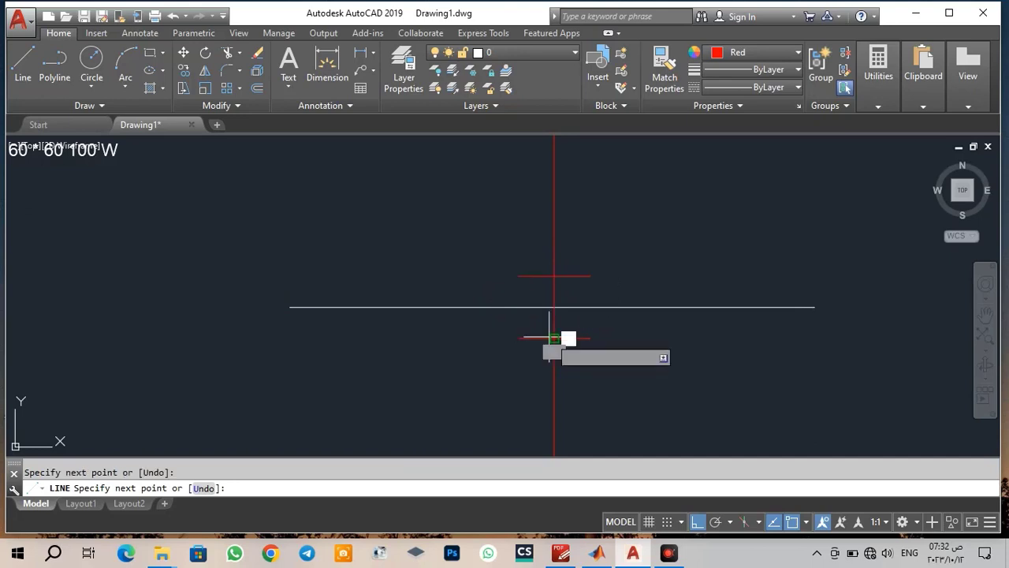
pyautogui.press('Return')
# - Window-select both red ticks and delete them
pyautogui.click(604, 262)
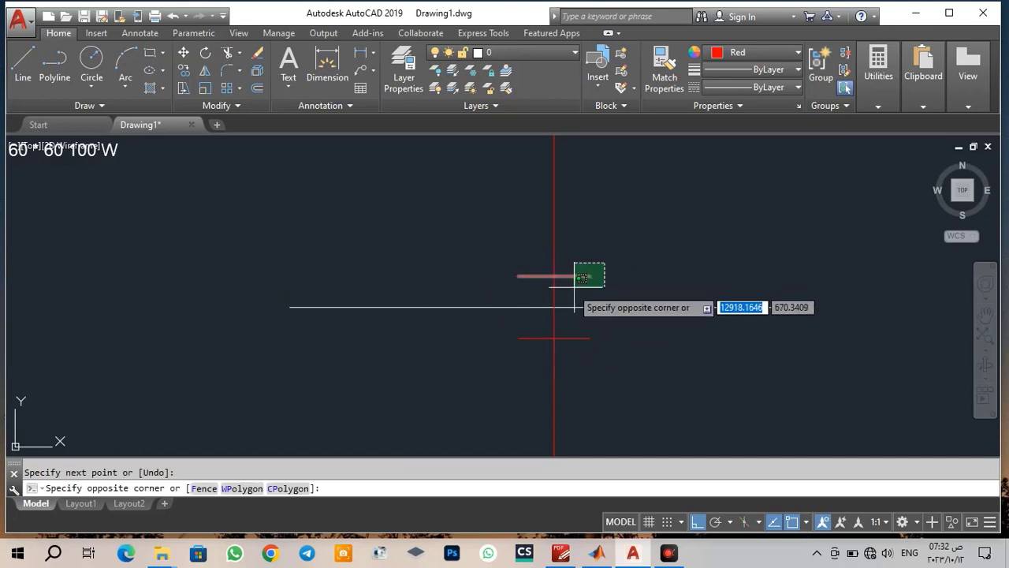
pyautogui.click(575, 284)
pyautogui.click(595, 323)
pyautogui.click(578, 345)
pyautogui.press('Delete')
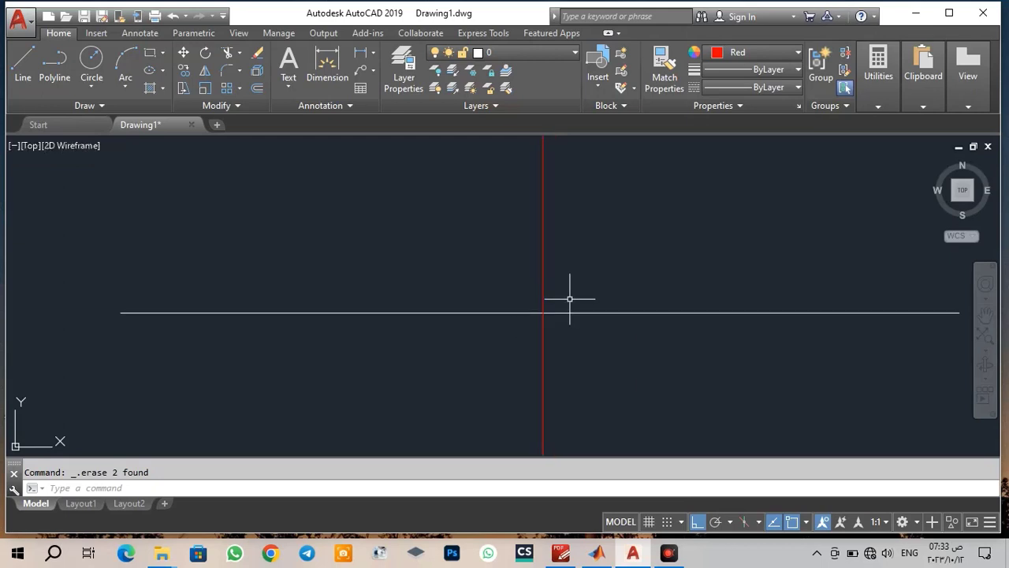
# - Draw a short red line to the right of the vertical line, below the white line
pyautogui.write('BR')
pyautogui.press('Return')
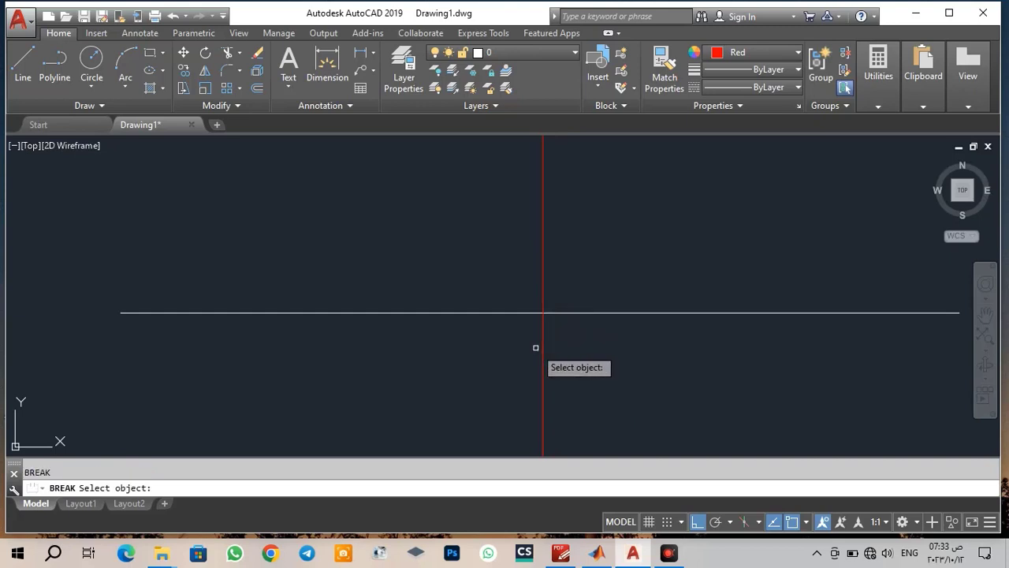
pyautogui.press('Escape')
pyautogui.write('l')
pyautogui.press('Return')
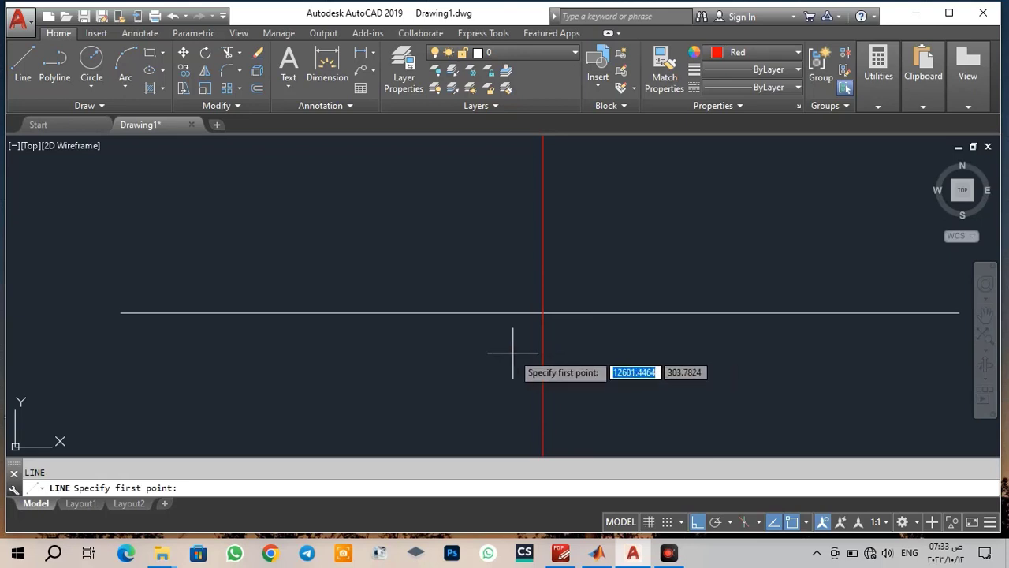
pyautogui.click(542, 354)
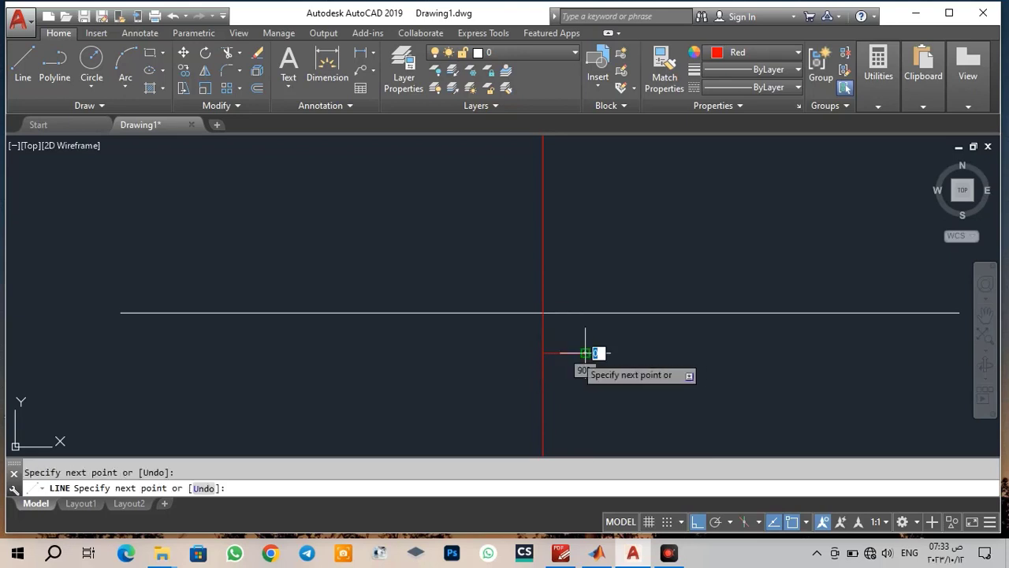
pyautogui.click(581, 352)
pyautogui.press('Return')
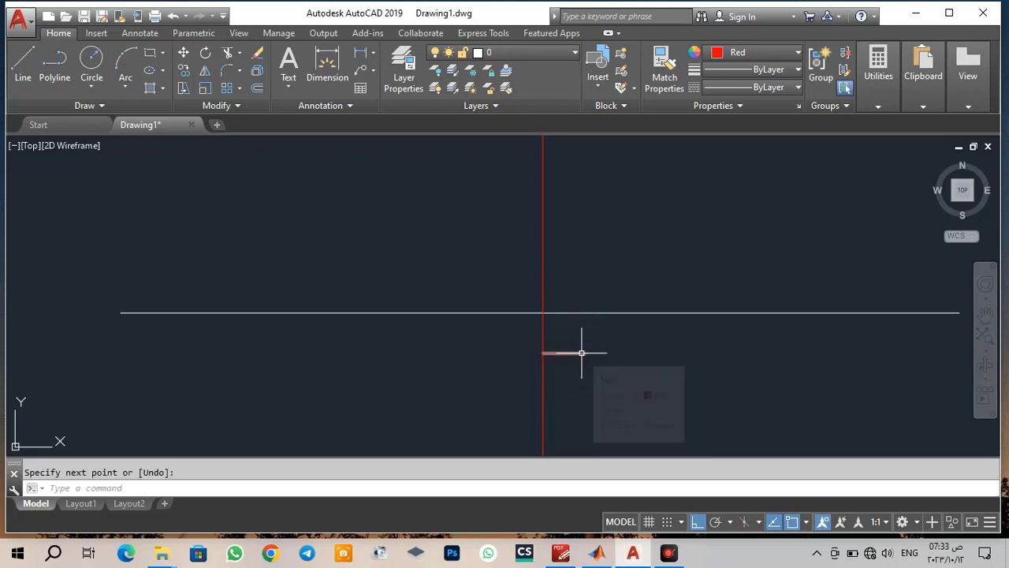
# - Mirror the short red line about the vertical red line, keeping the original, to form a crossbar
pyautogui.click(563, 353)
pyautogui.write('mi')
pyautogui.press('Return')
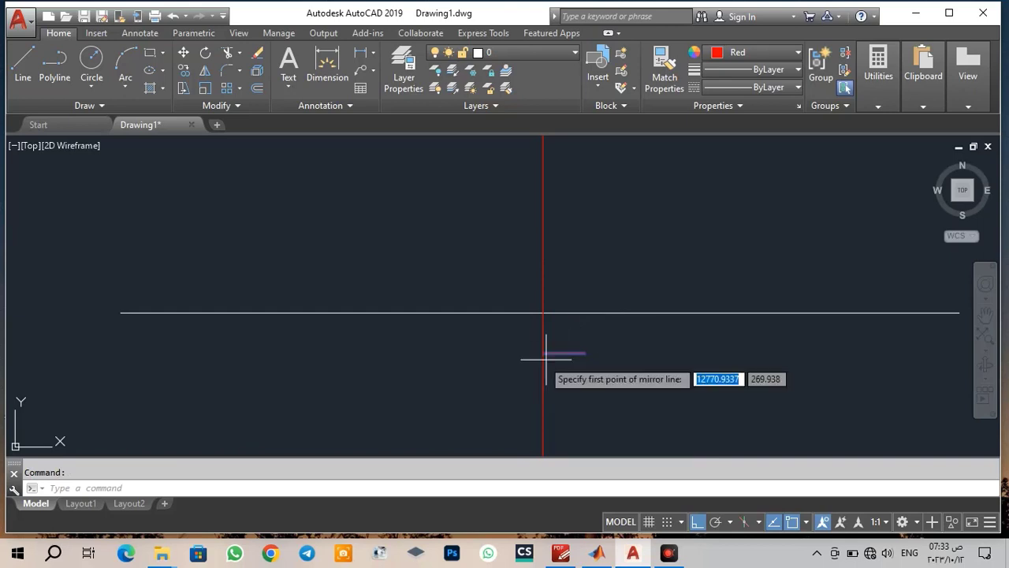
pyautogui.click(542, 353)
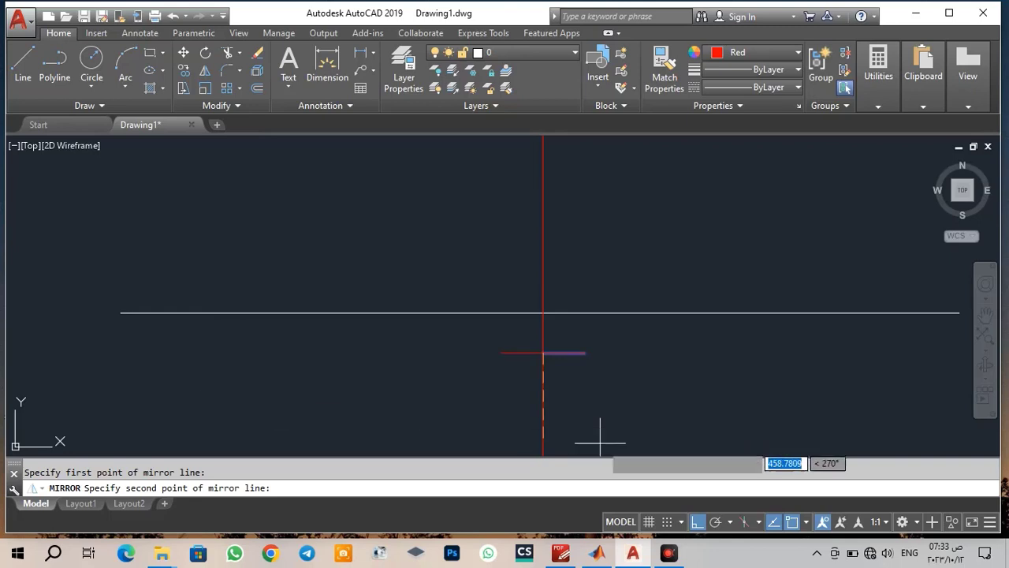
pyautogui.click(557, 426)
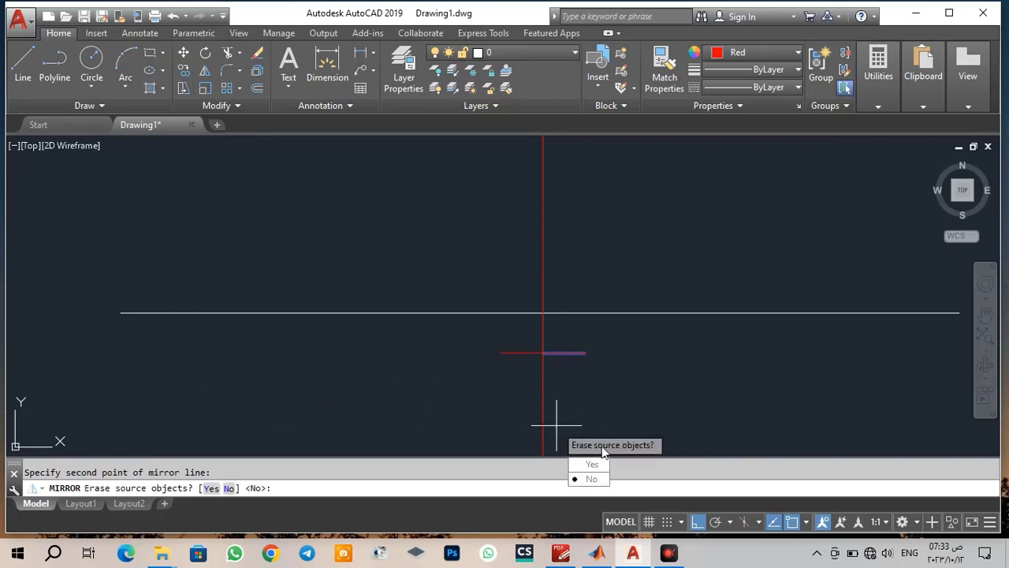
pyautogui.press('Down')
pyautogui.press('Return')
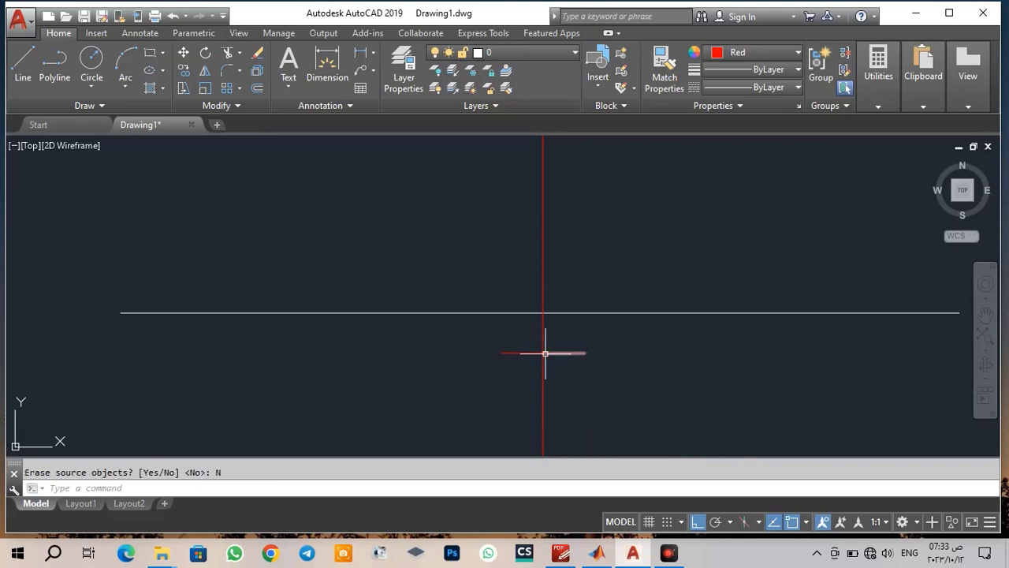
# - Mirror the red crossbar about the white horizontal line, keeping the original
pyautogui.click(588, 364)
pyautogui.click(552, 335)
pyautogui.click(523, 365)
pyautogui.click(493, 348)
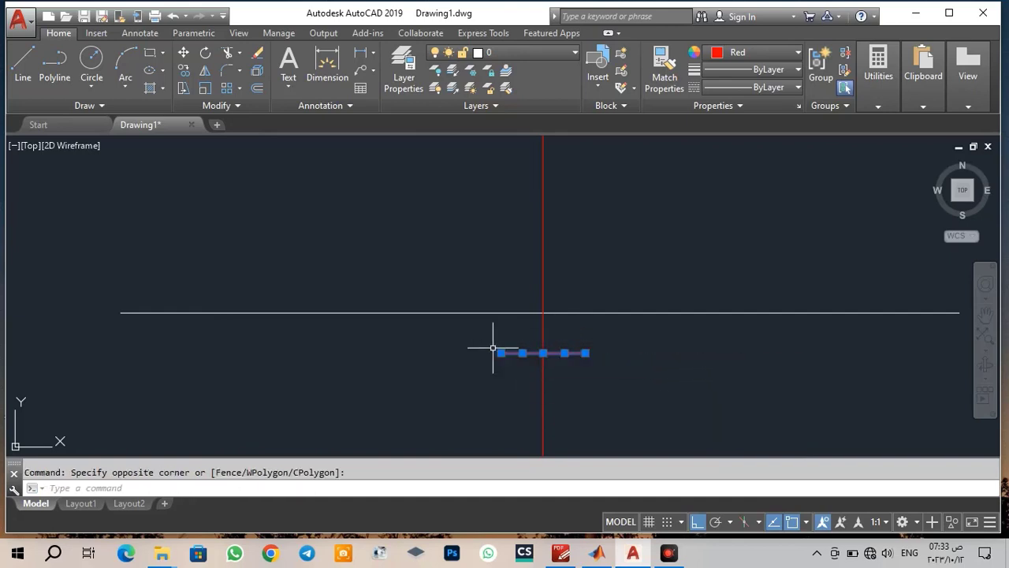
pyautogui.write('mi')
pyautogui.press('Return')
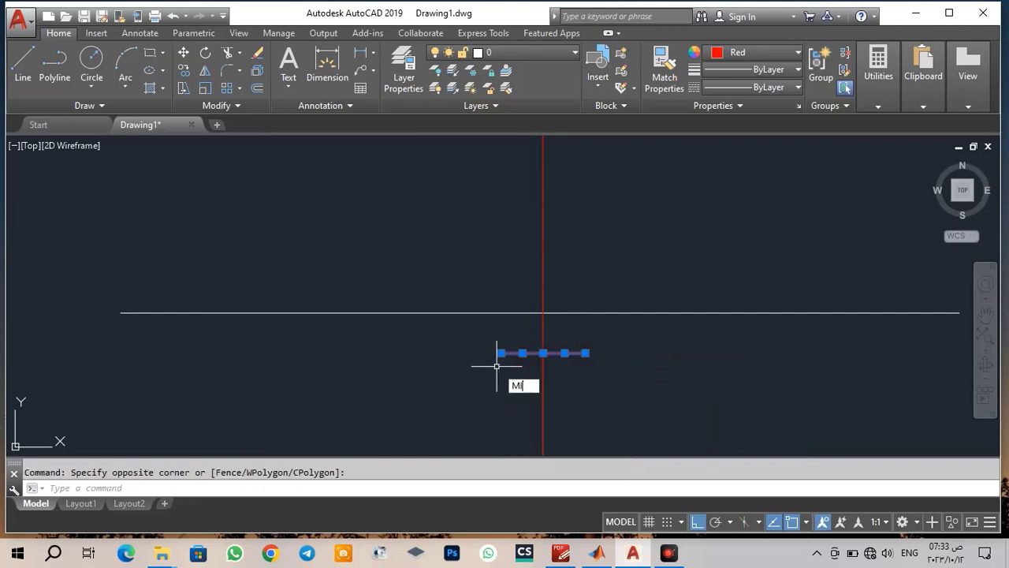
pyautogui.click(542, 313)
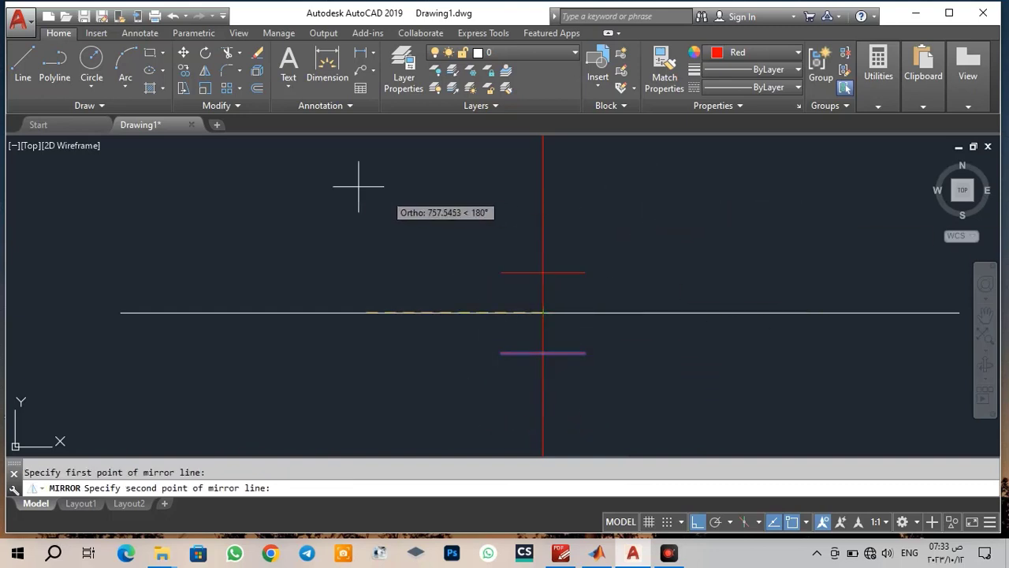
pyautogui.click(323, 182)
pyautogui.press('Return')
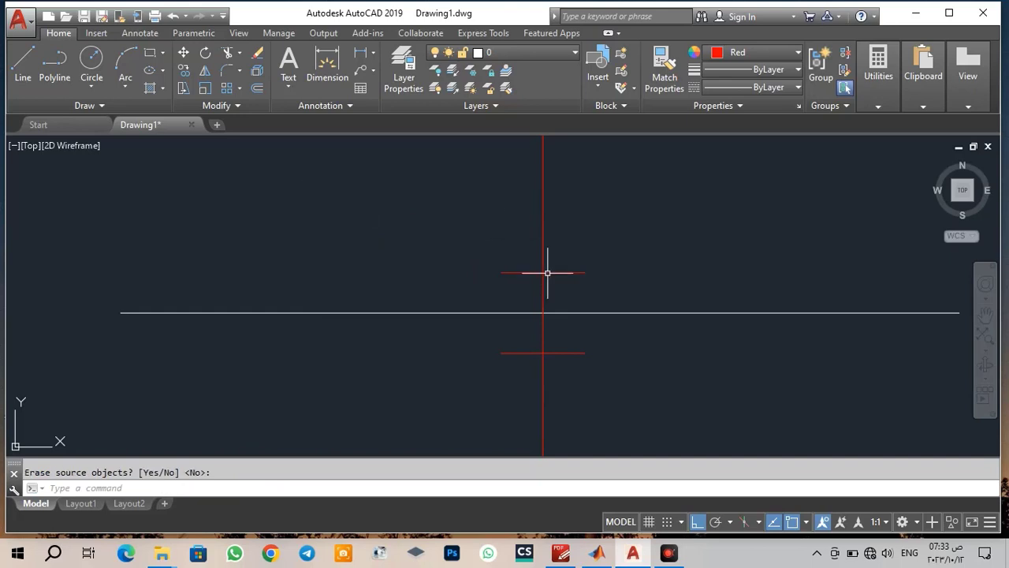
pyautogui.scroll(2, 561, 285)
# - Trim away the vertical red line between the two crossbars
pyautogui.press('Return')
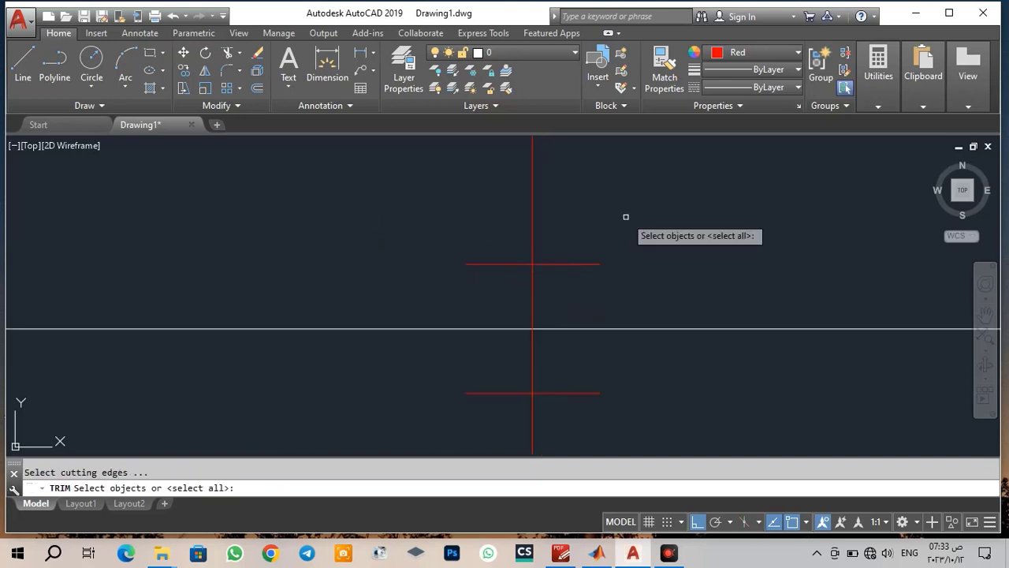
pyautogui.click(633, 179)
pyautogui.click(396, 403)
pyautogui.press('Return')
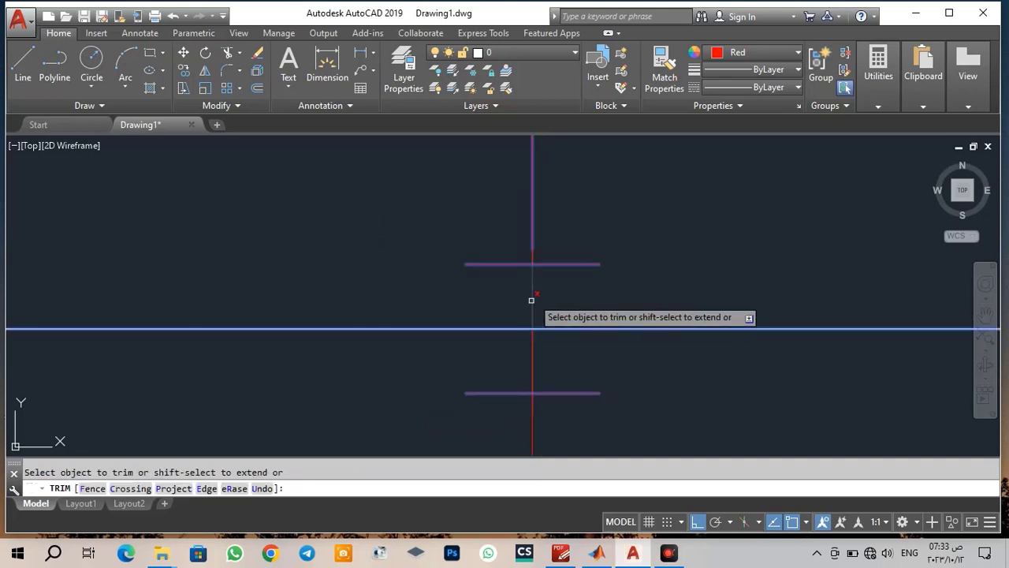
pyautogui.click(533, 297)
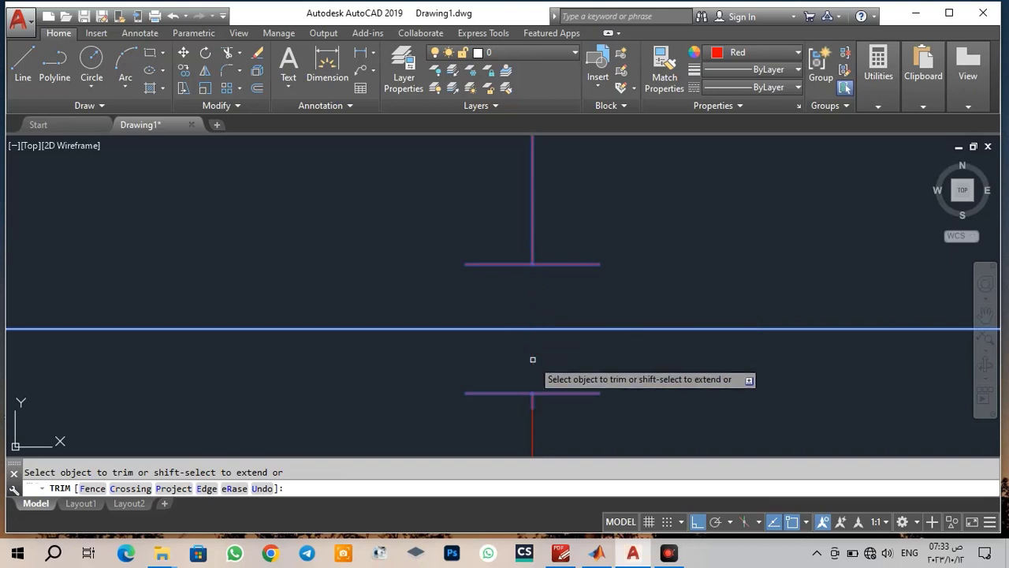
pyautogui.press('Return')
# - Select the white horizontal line, then start and cancel the ST and TRIM commands
pyautogui.scroll(-2, 670, 286)
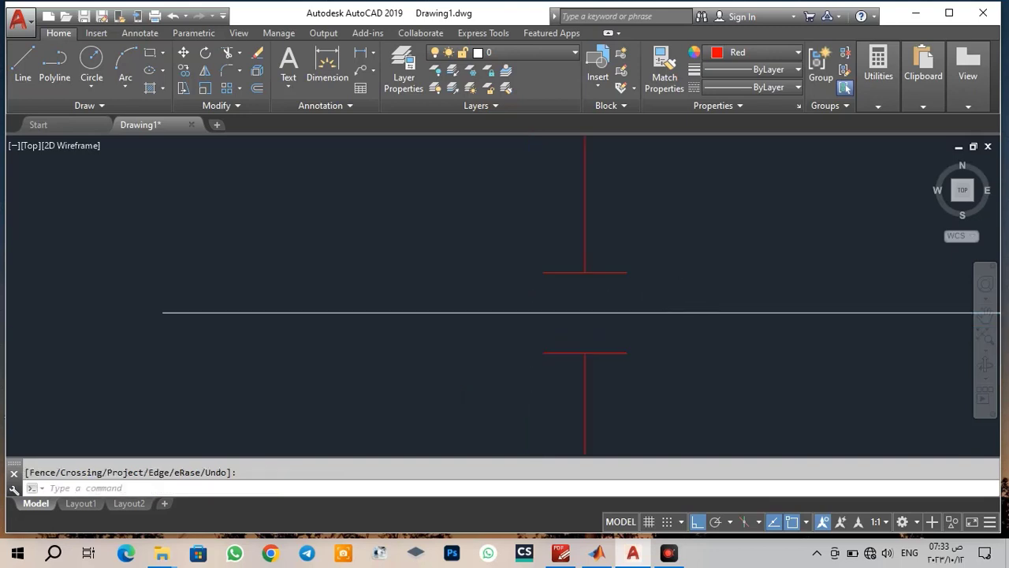
pyautogui.scroll(-1, 400, 292)
pyautogui.scroll(-2, 453, 318)
pyautogui.scroll(3, 548, 294)
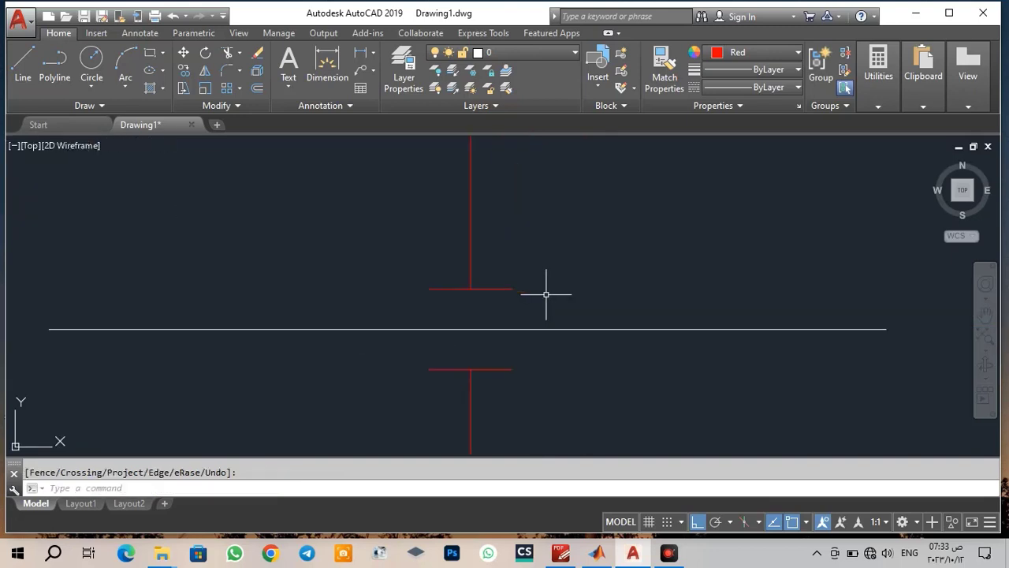
pyautogui.scroll(-2, 492, 300)
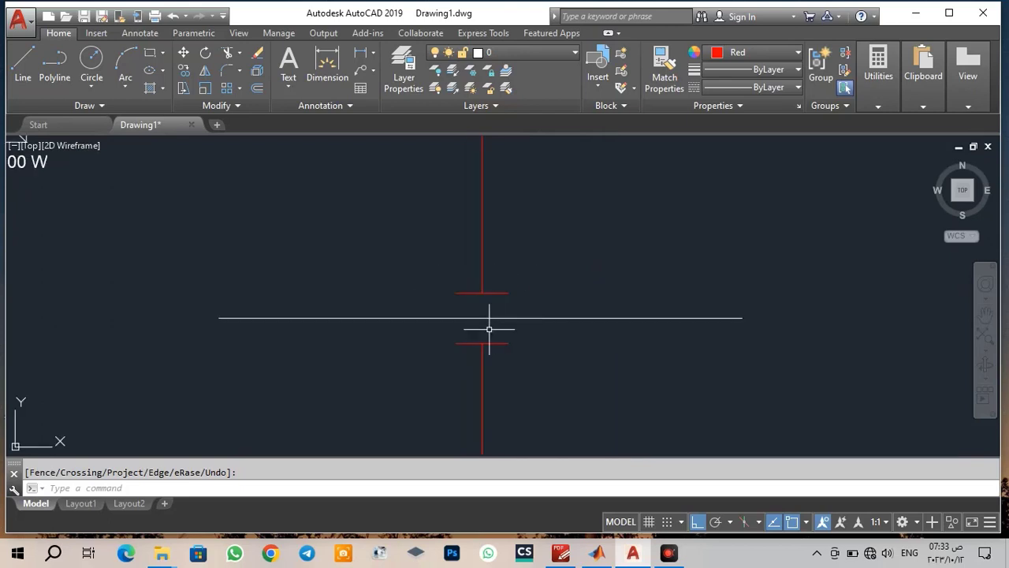
pyautogui.scroll(-2, 477, 328)
pyautogui.scroll(3, 648, 314)
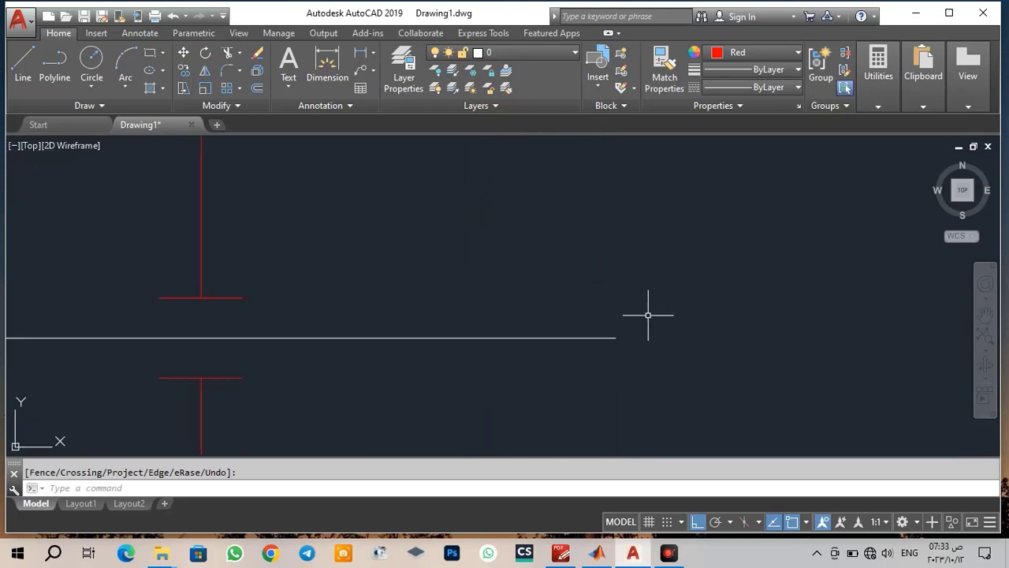
pyautogui.press('Escape')
pyautogui.click(560, 337)
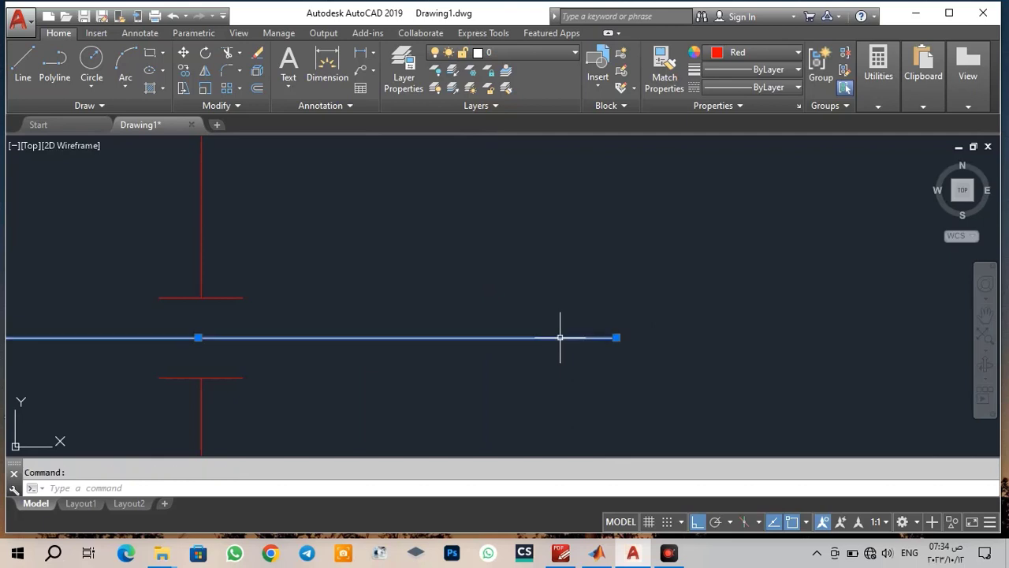
pyautogui.write('st')
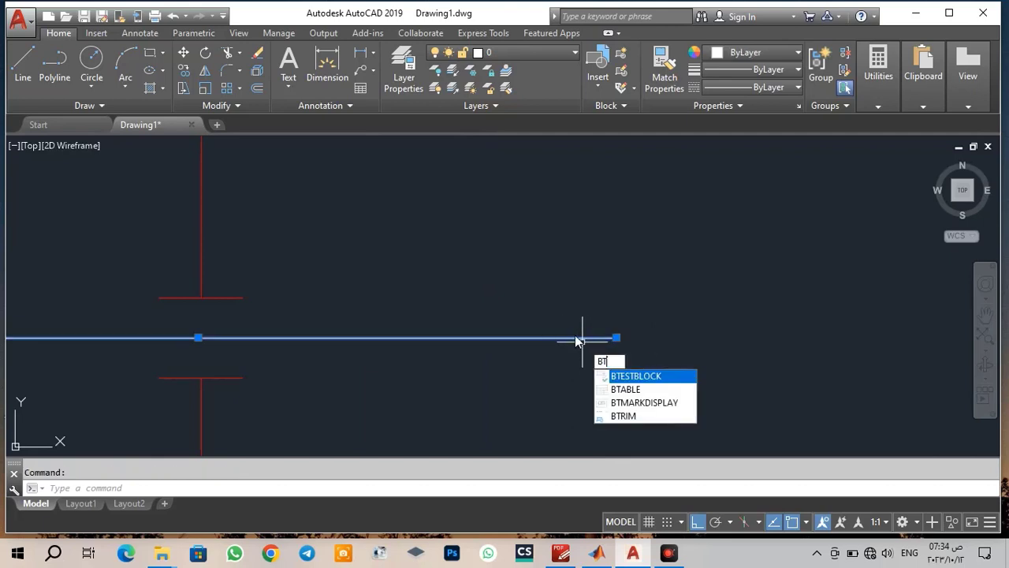
pyautogui.press('Escape')
pyautogui.write('tr')
pyautogui.press('Return')
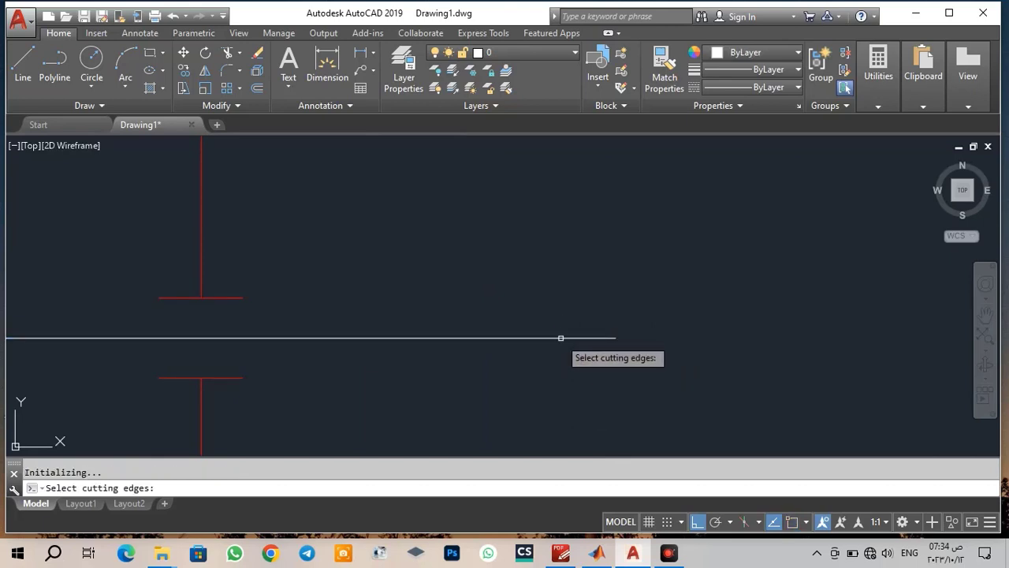
pyautogui.press('Escape')
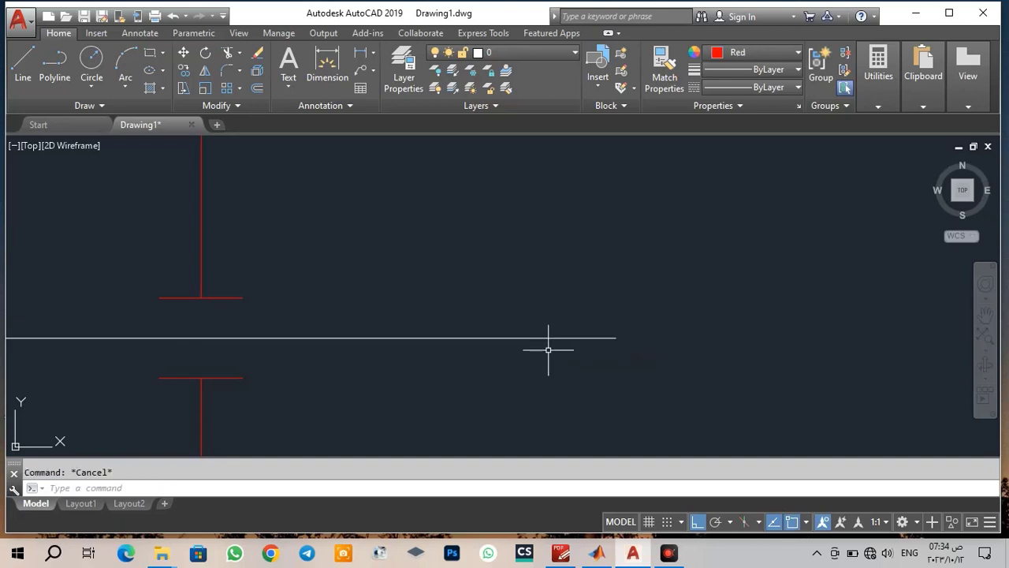
# - Break the white line near the red crossing and delete its short broken-off right end
pyautogui.write('br')
pyautogui.press('Return')
pyautogui.click(536, 338)
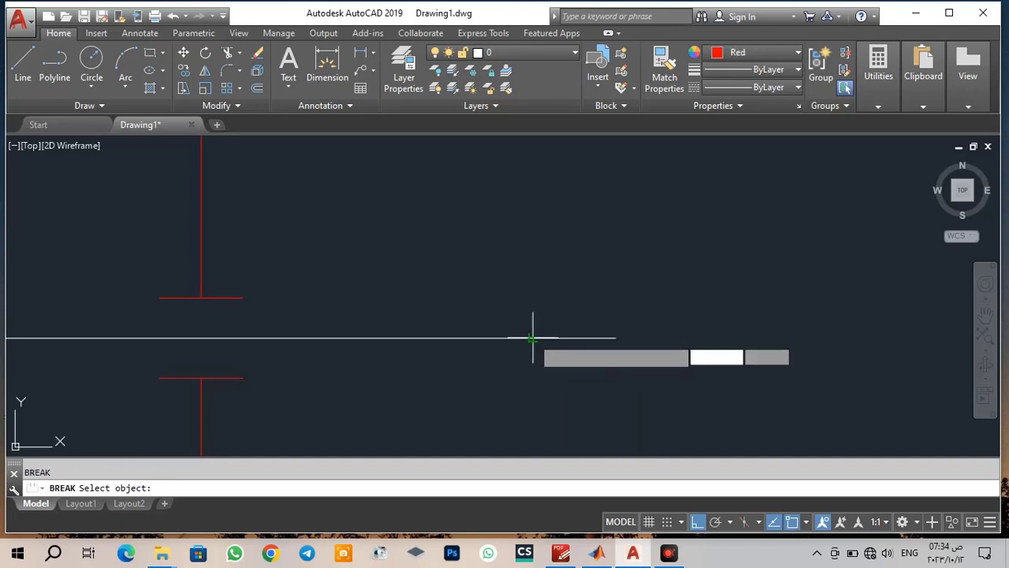
pyautogui.click(553, 337)
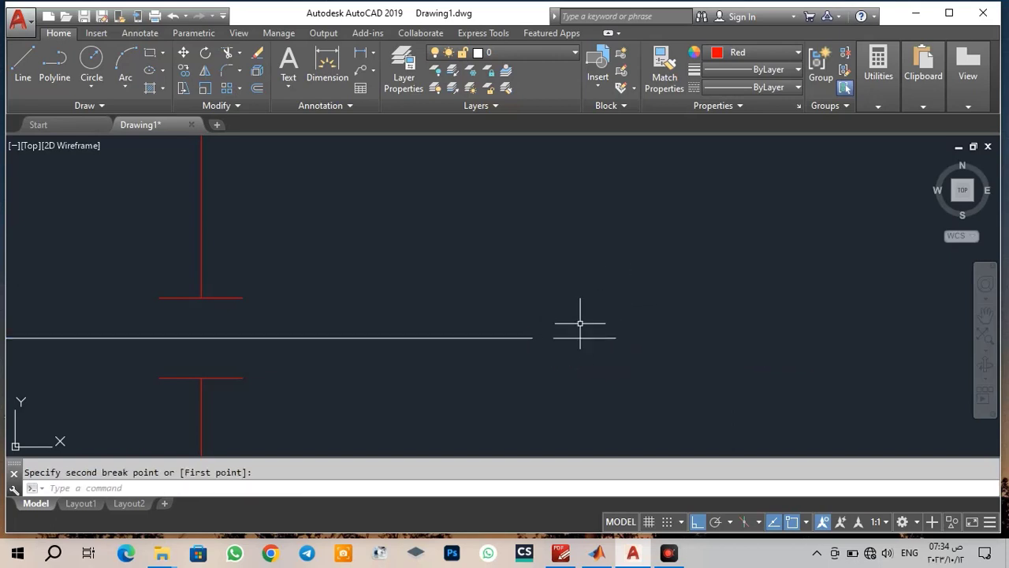
pyautogui.scroll(2, 580, 323)
pyautogui.scroll(2, 560, 338)
pyautogui.click(694, 315)
pyautogui.click(558, 363)
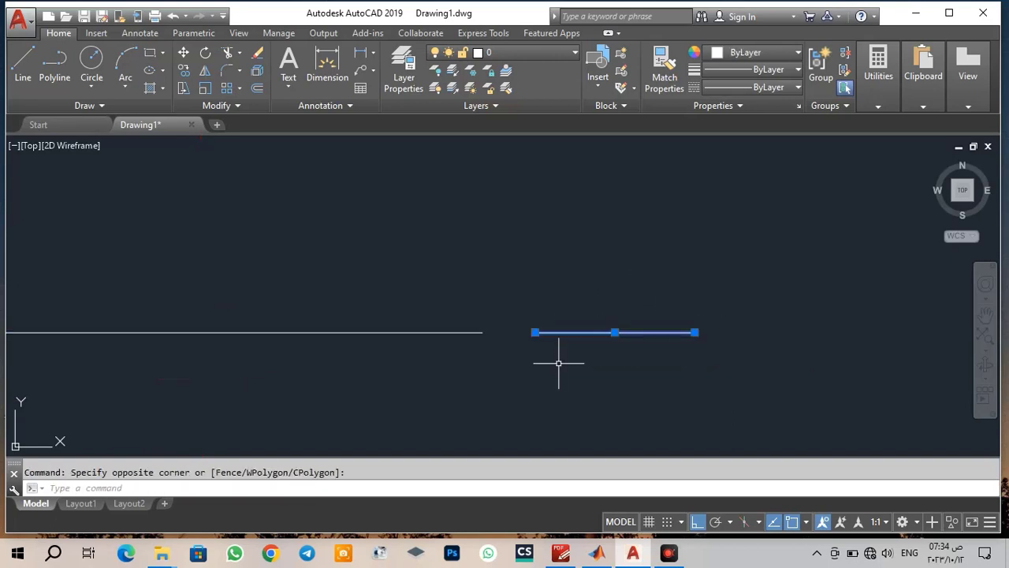
pyautogui.press('Delete')
pyautogui.scroll(-3, 567, 339)
pyautogui.scroll(-3, 559, 286)
# - Measure the room with AREA at its four corners: area 13737600, perimeter 14960
pyautogui.scroll(-2, 509, 295)
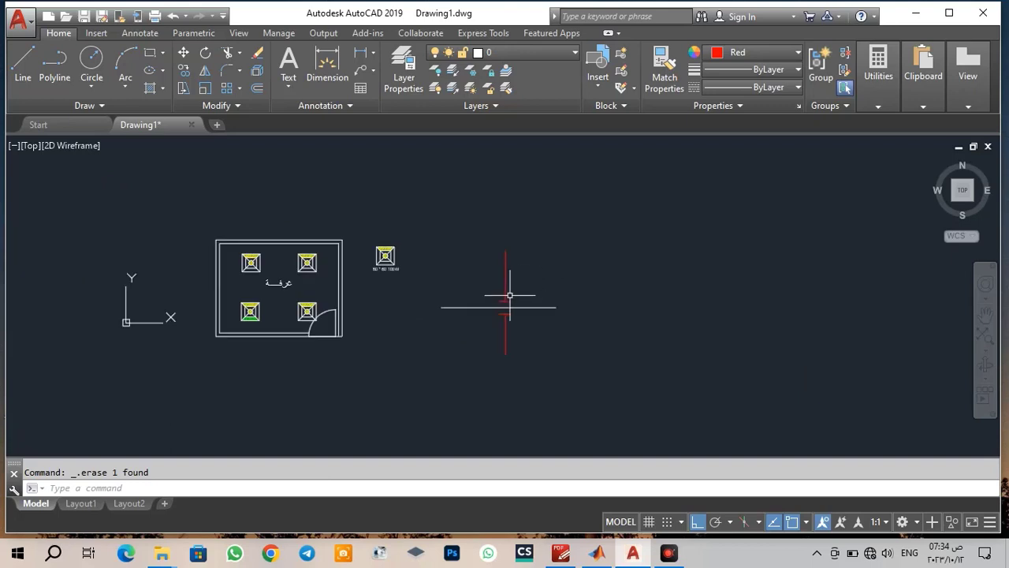
pyautogui.scroll(2, 510, 296)
pyautogui.scroll(2, 500, 306)
pyautogui.scroll(2, 500, 307)
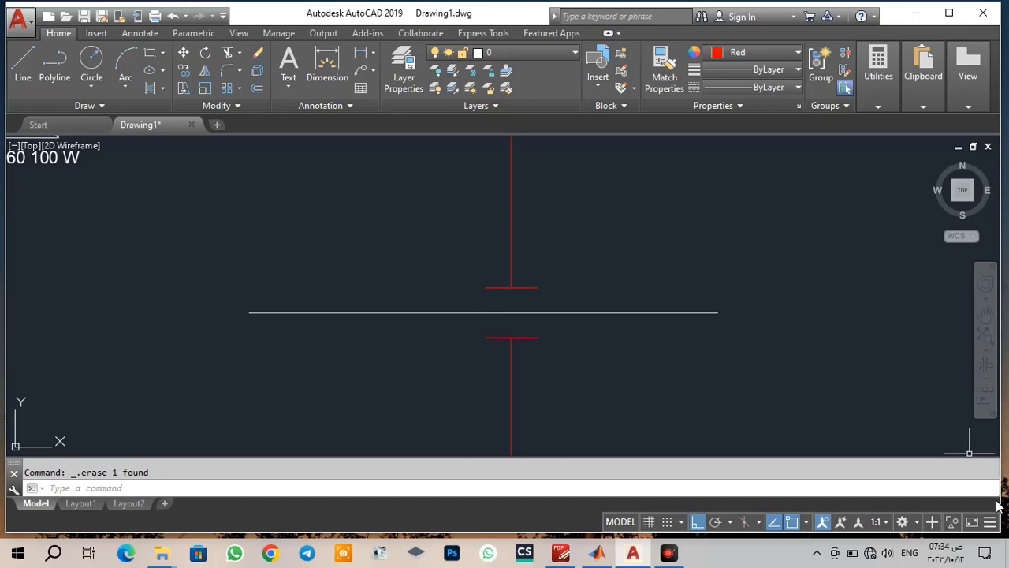
pyautogui.scroll(-3, 741, 375)
pyautogui.scroll(-1, 709, 355)
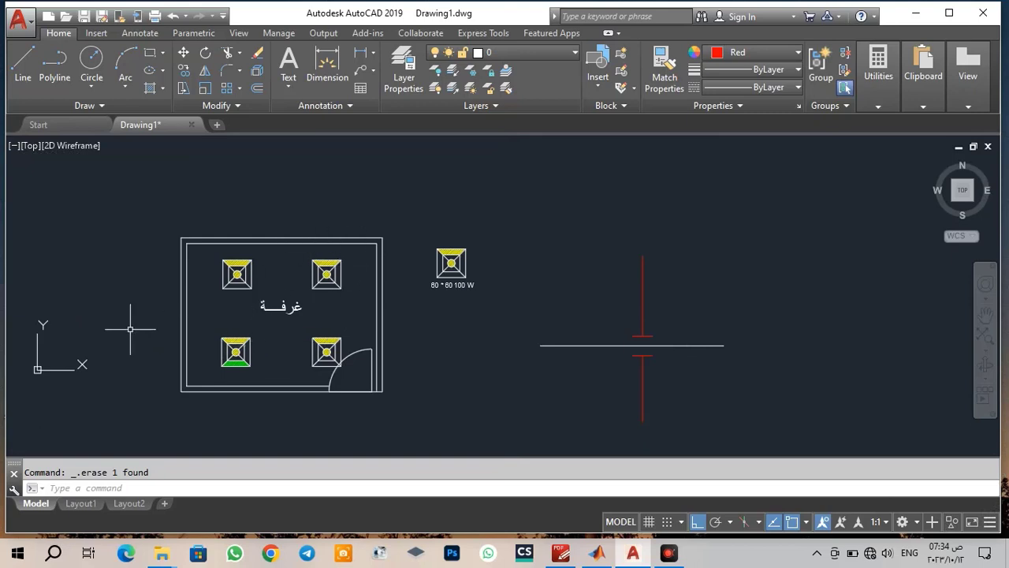
pyautogui.scroll(2, 130, 329)
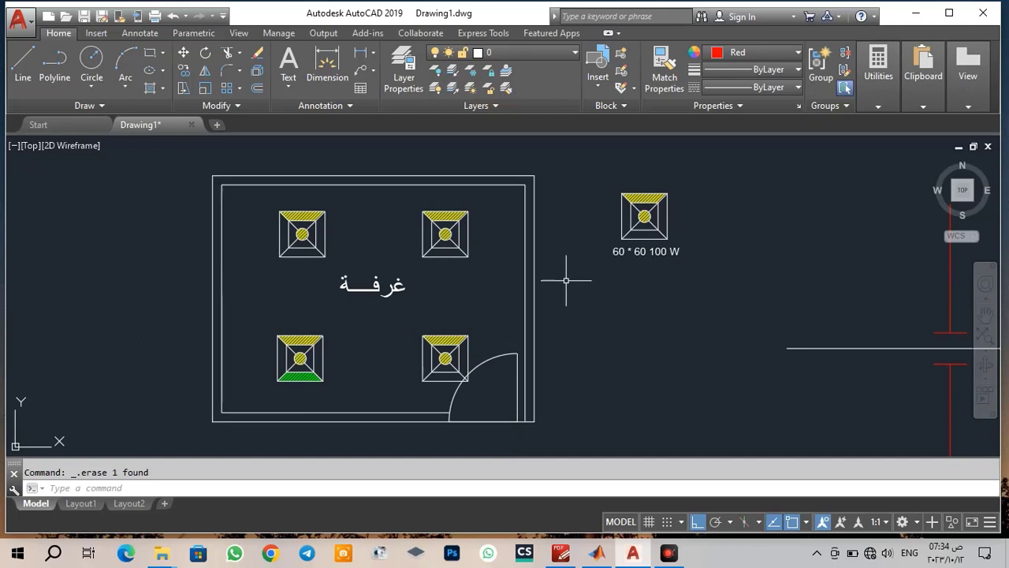
pyautogui.write('Area')
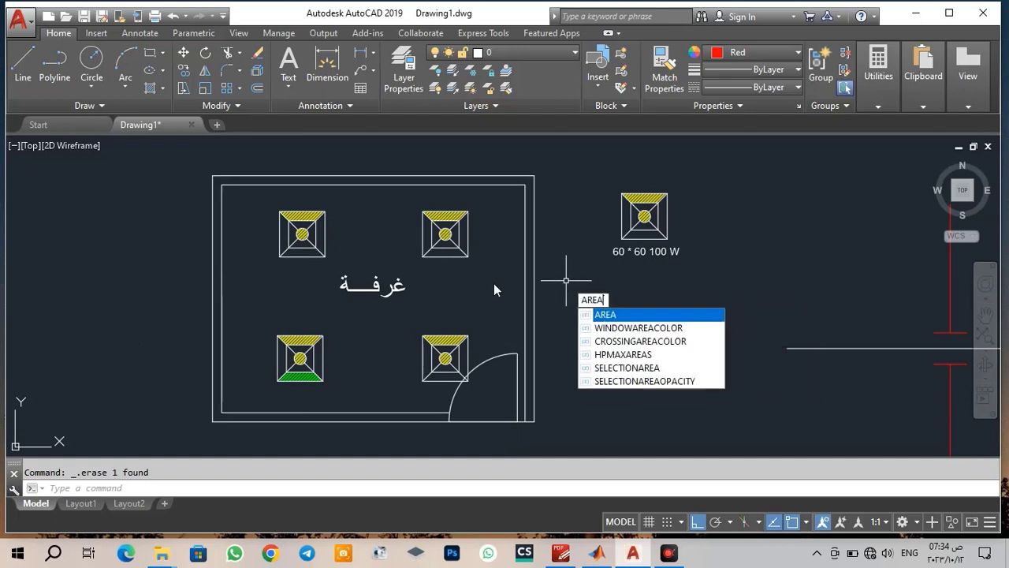
pyautogui.press('Return')
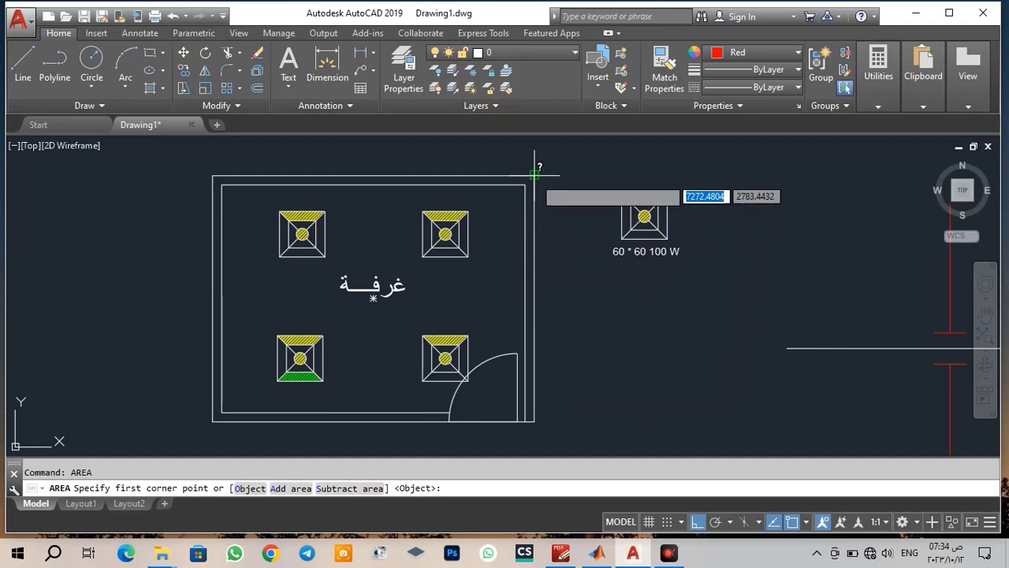
pyautogui.click(534, 175)
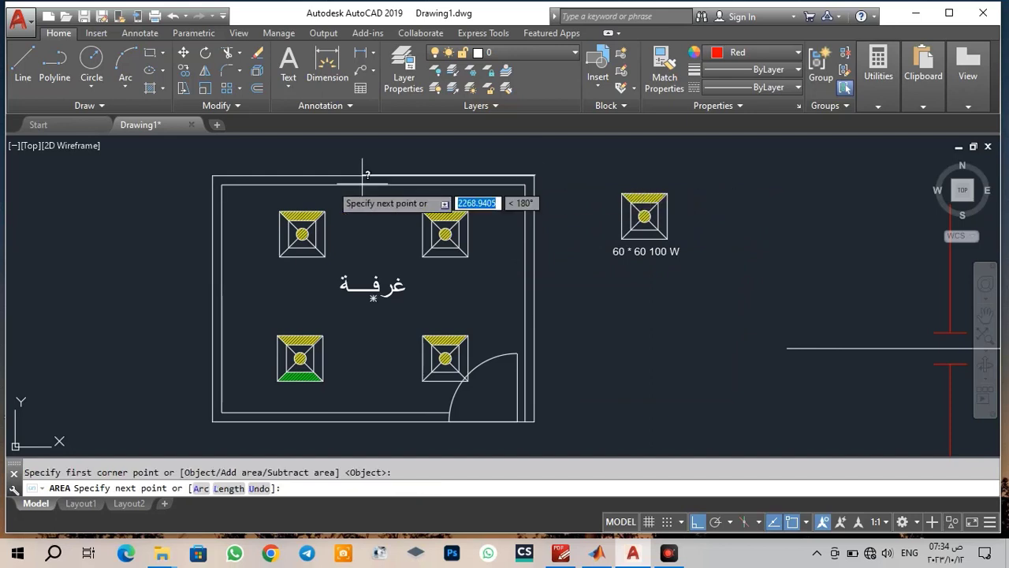
pyautogui.click(213, 175)
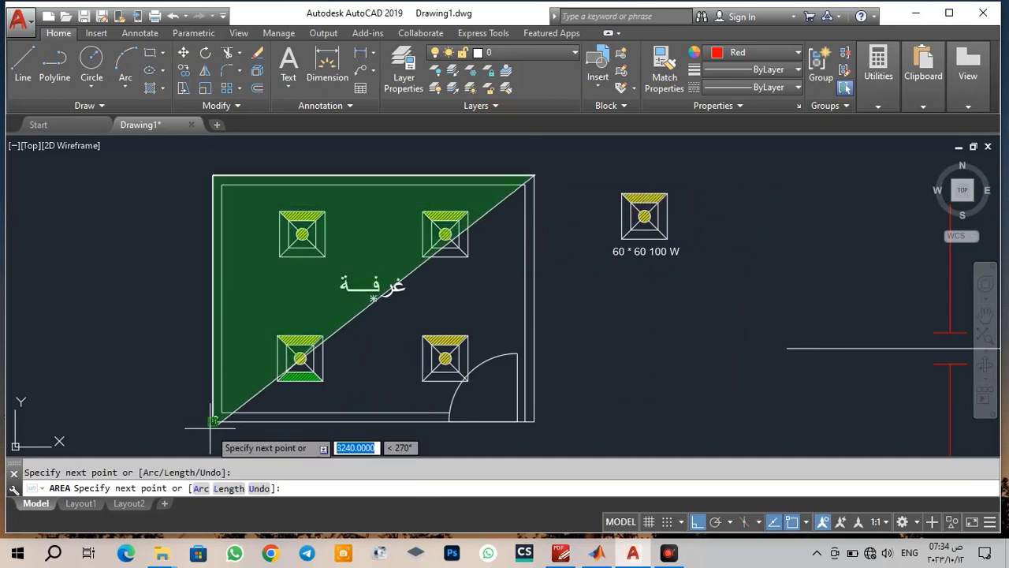
pyautogui.click(213, 419)
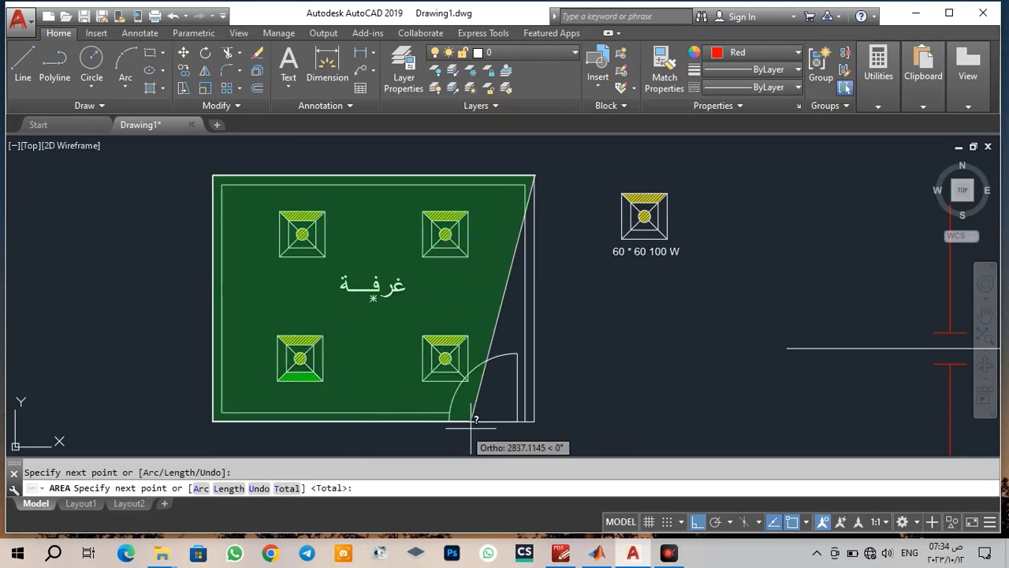
pyautogui.click(534, 419)
pyautogui.press('Return')
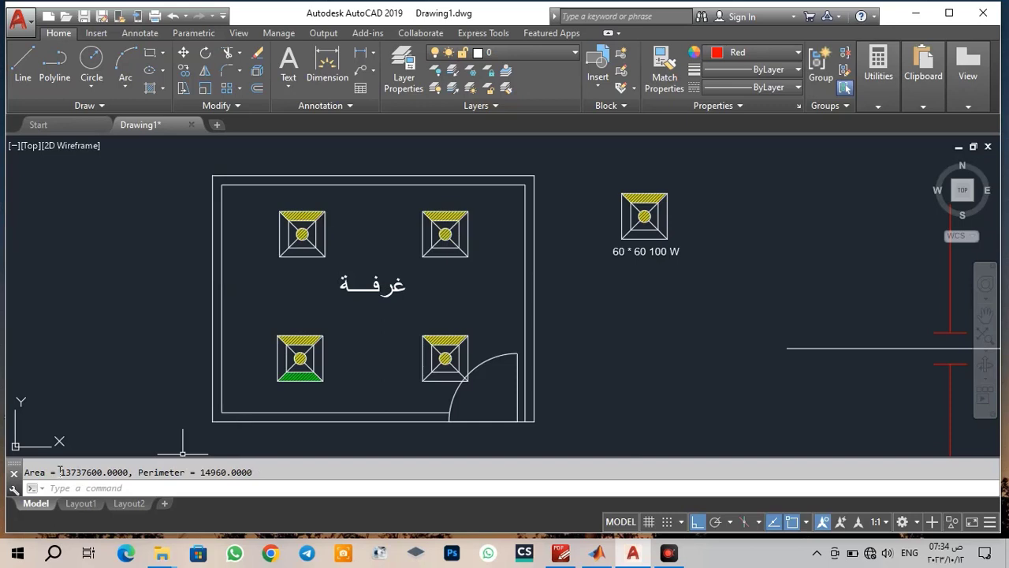
# - Highlight the area value 13737600.0000 in the command history, then clear the highlight
pyautogui.moveTo(26, 469); pyautogui.dragTo(113, 469)
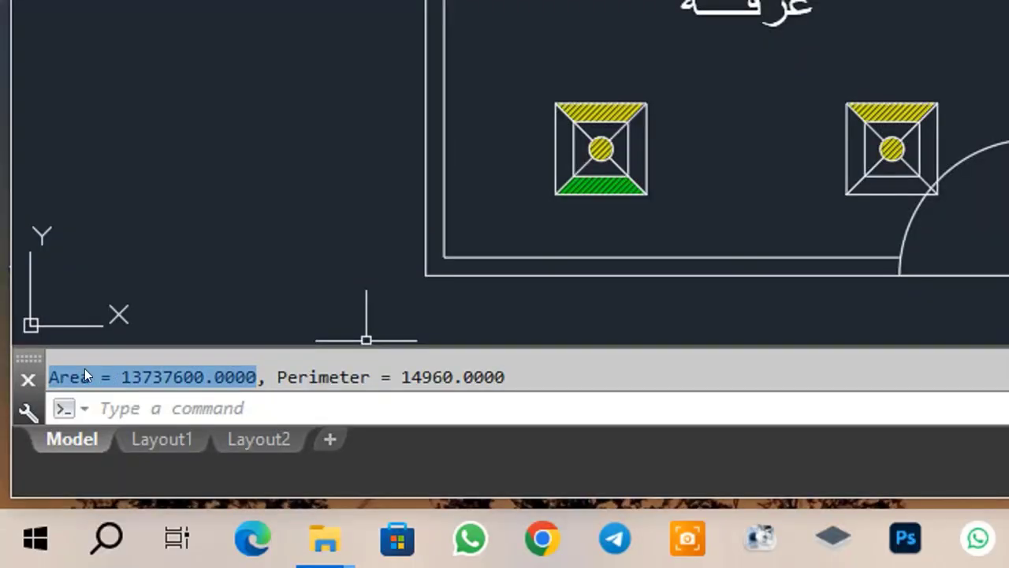
pyautogui.click(141, 388)
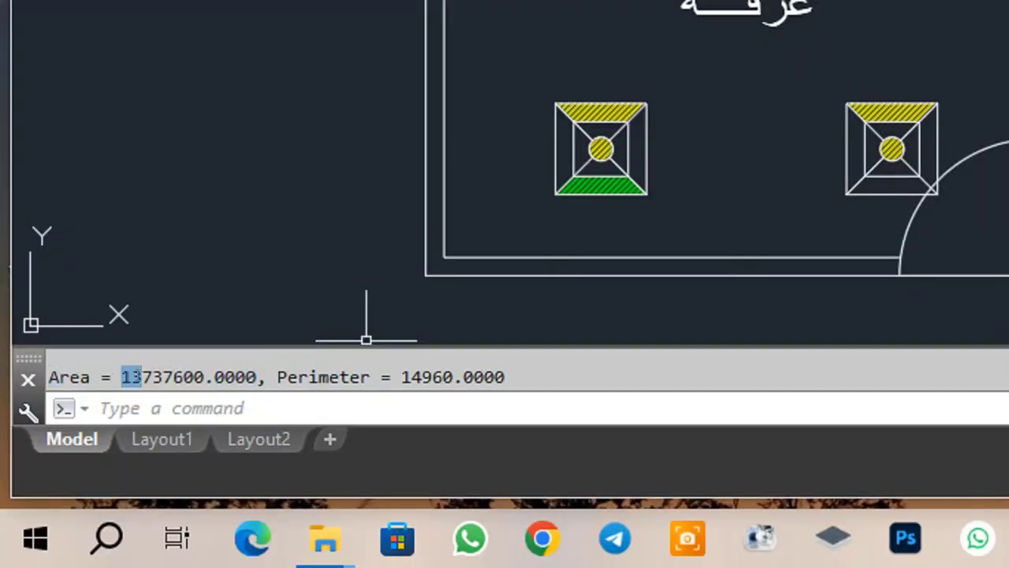
pyautogui.click(157, 378)
pyautogui.moveTo(153, 377); pyautogui.dragTo(192, 370)
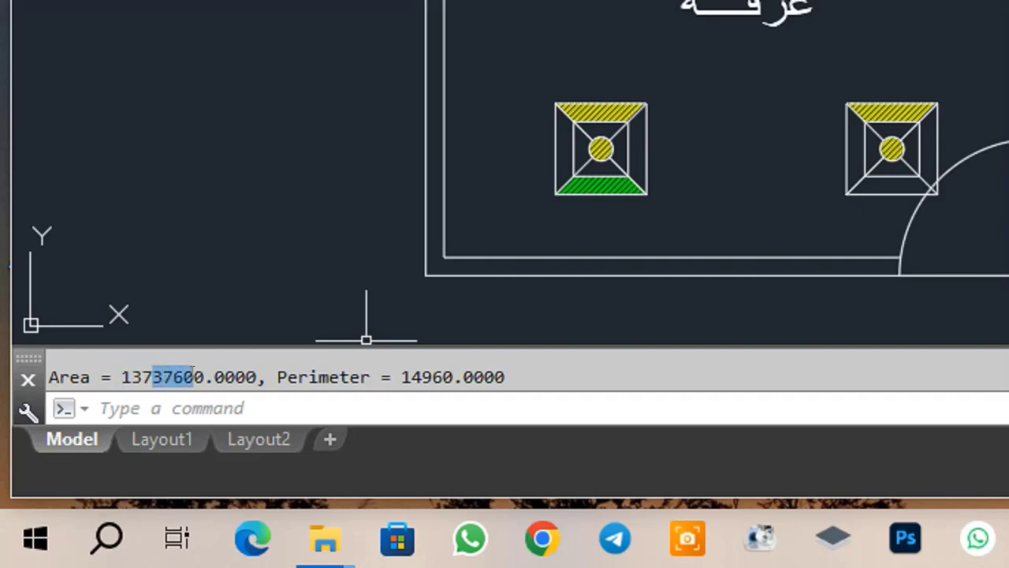
pyautogui.moveTo(266, 378); pyautogui.dragTo(133, 377)
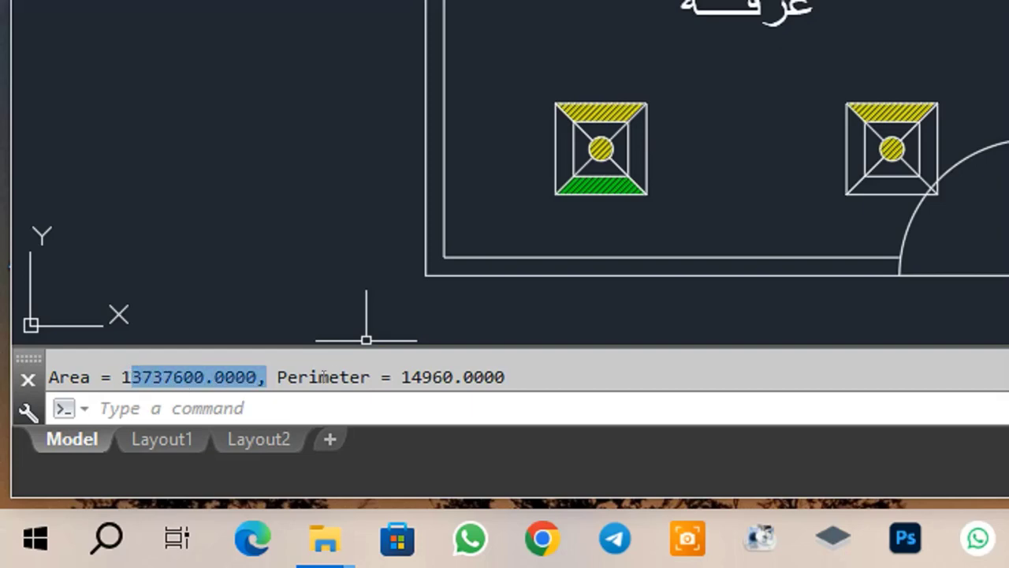
pyautogui.press('Escape')
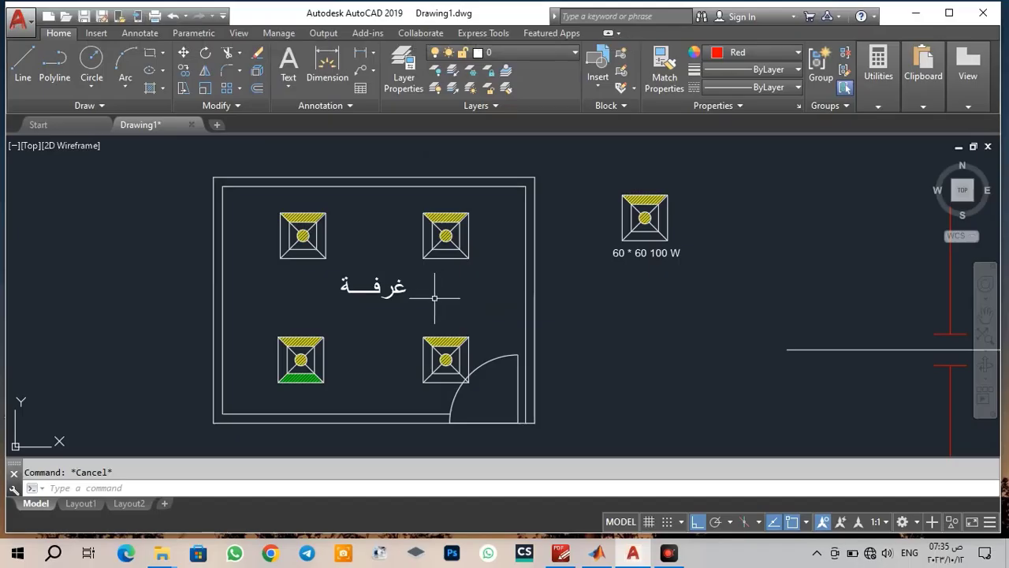
# - Offset the room's outer rectangle 400 units outward
pyautogui.scroll(-2, 461, 317)
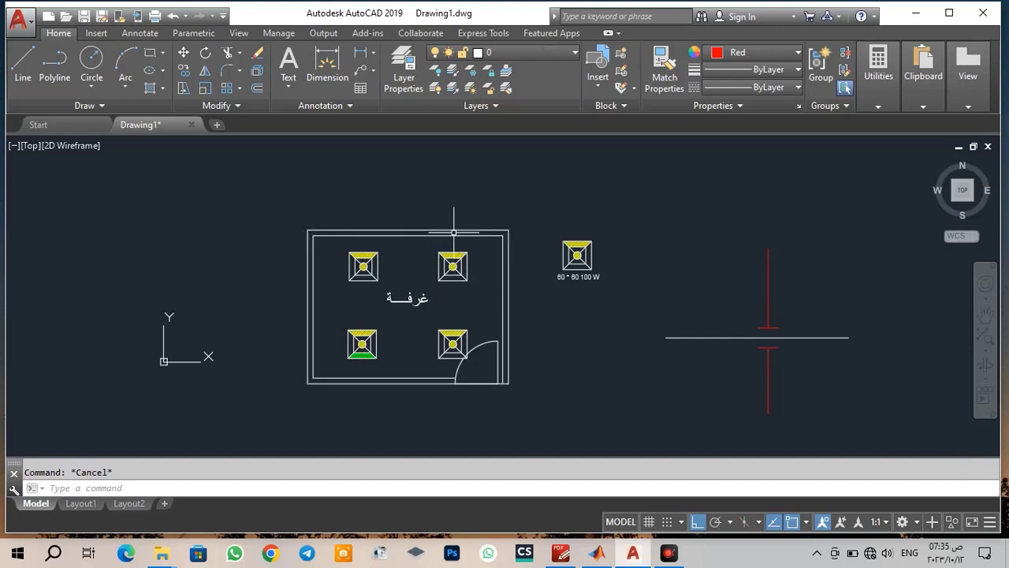
pyautogui.click(463, 230)
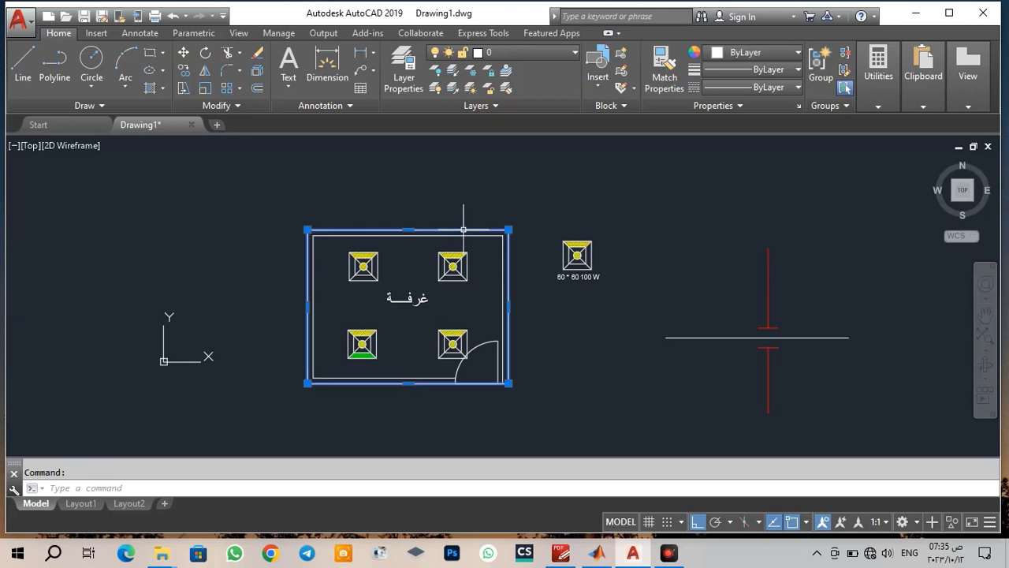
pyautogui.write('o')
pyautogui.press('Return')
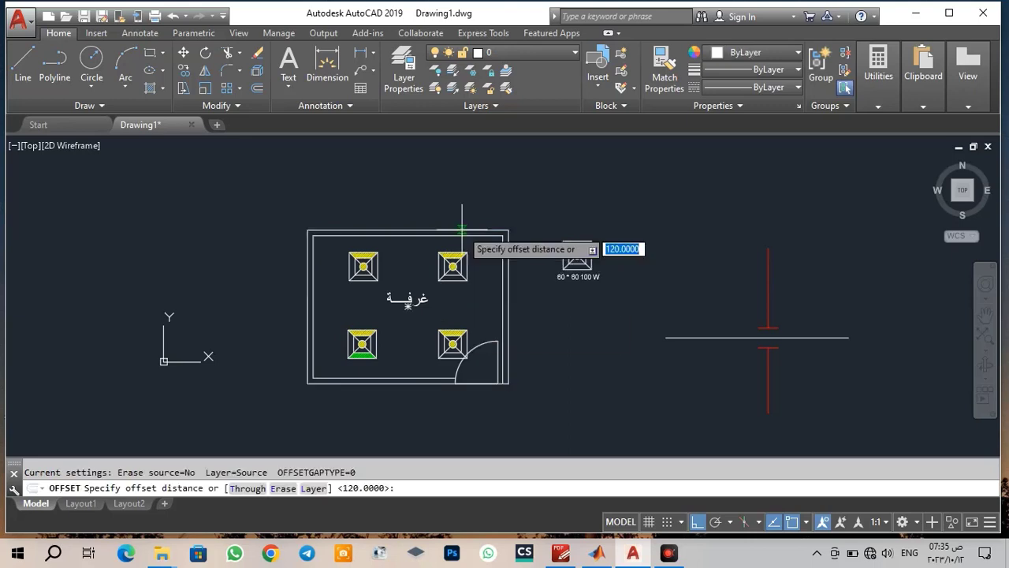
pyautogui.write('400')
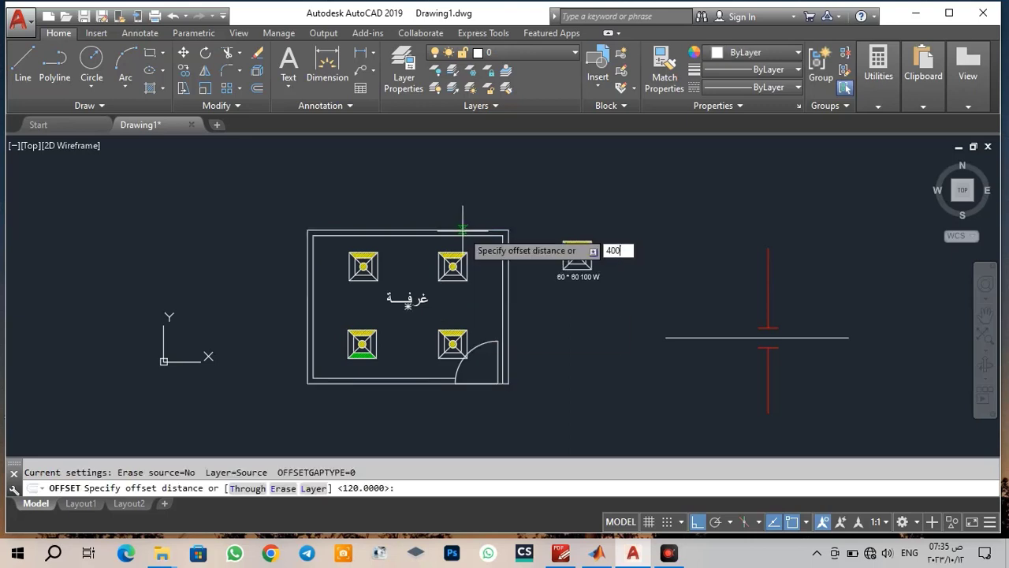
pyautogui.press('Return')
pyautogui.click(462, 230)
pyautogui.click(501, 191)
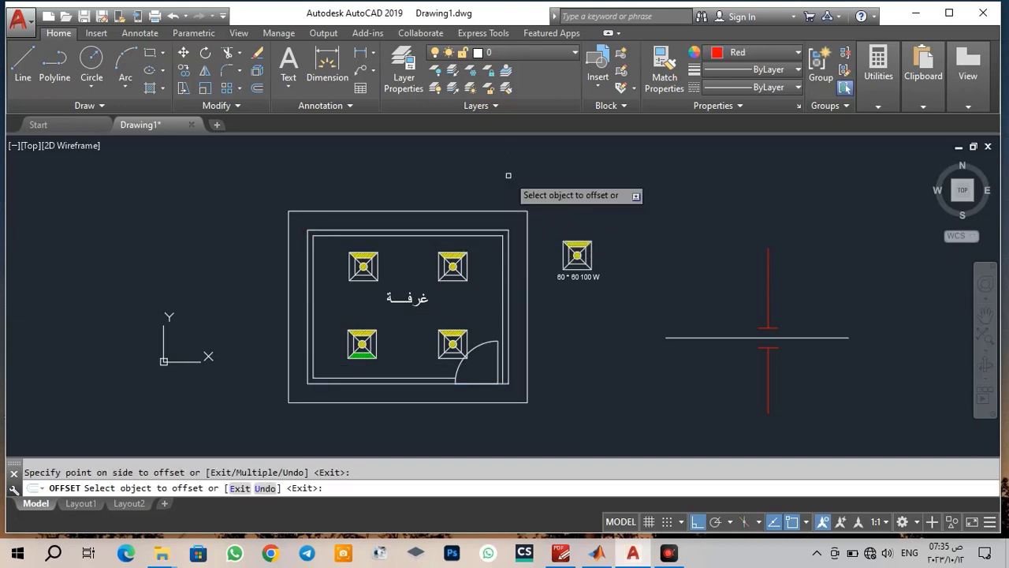
pyautogui.press('Escape')
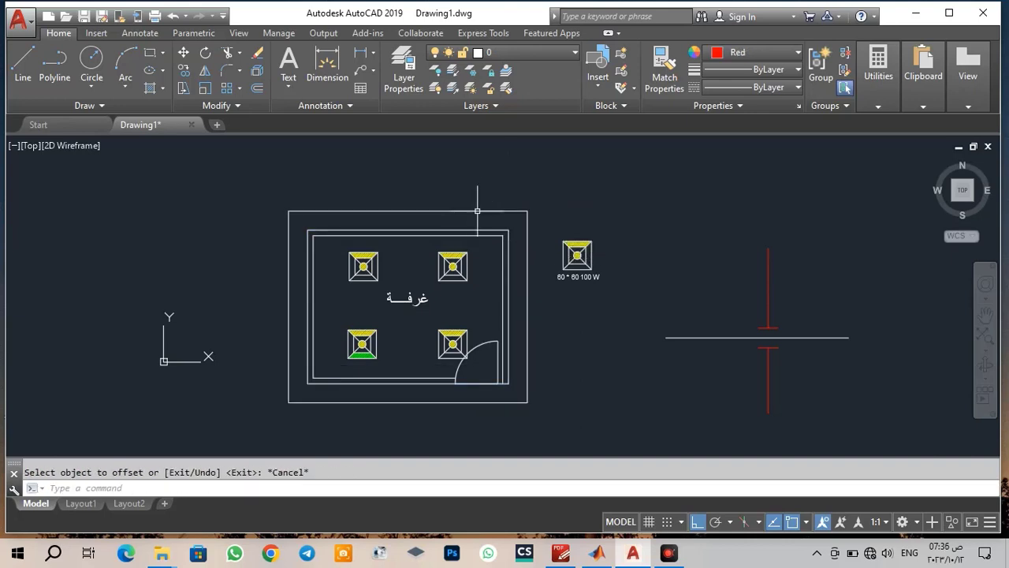
# - Select the new outer offset outline to check it, then deselect it
pyautogui.scroll(1, 477, 210)
pyautogui.scroll(3, 478, 236)
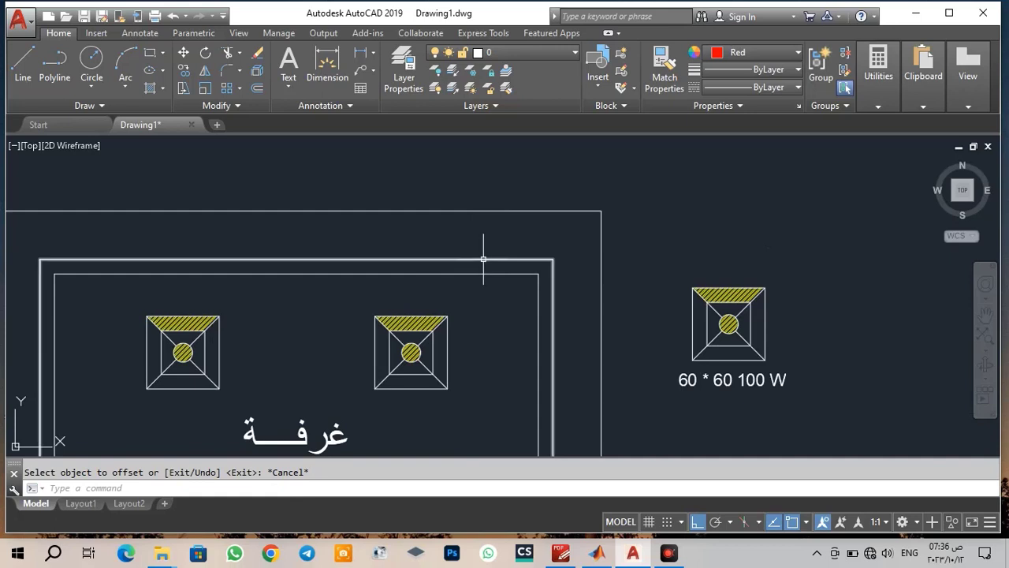
pyautogui.click(482, 259)
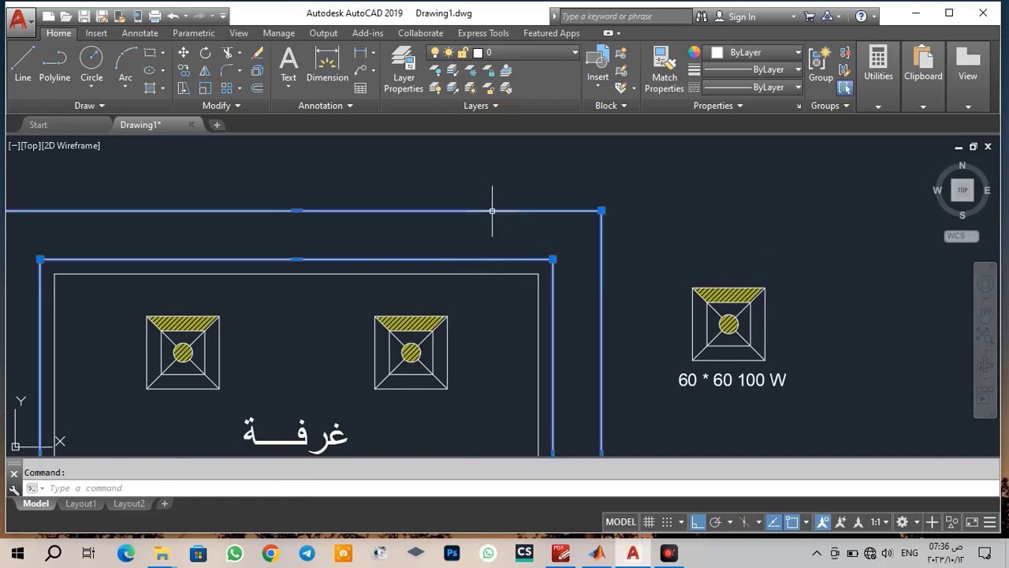
pyautogui.press('Escape')
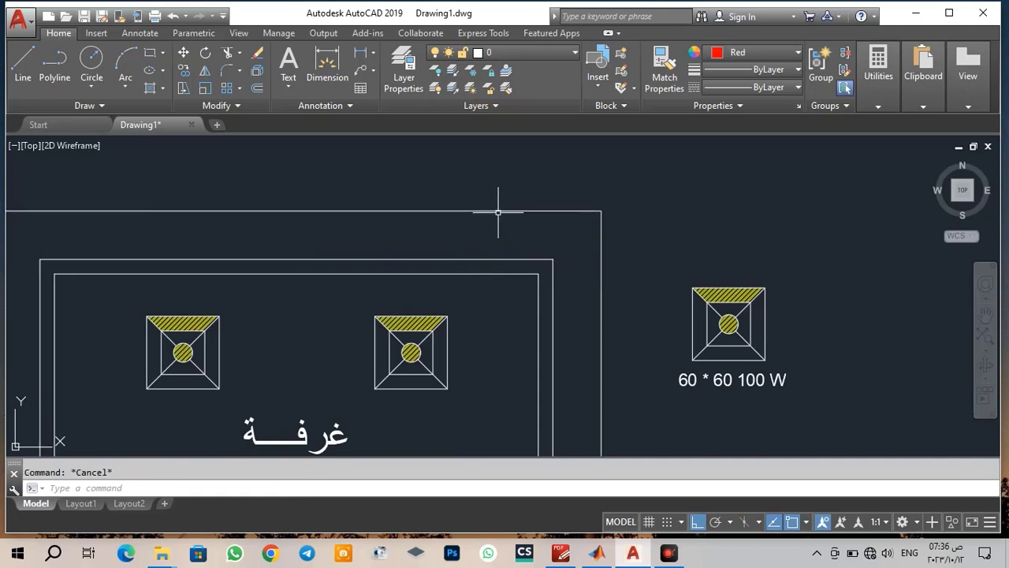
pyautogui.click(498, 211)
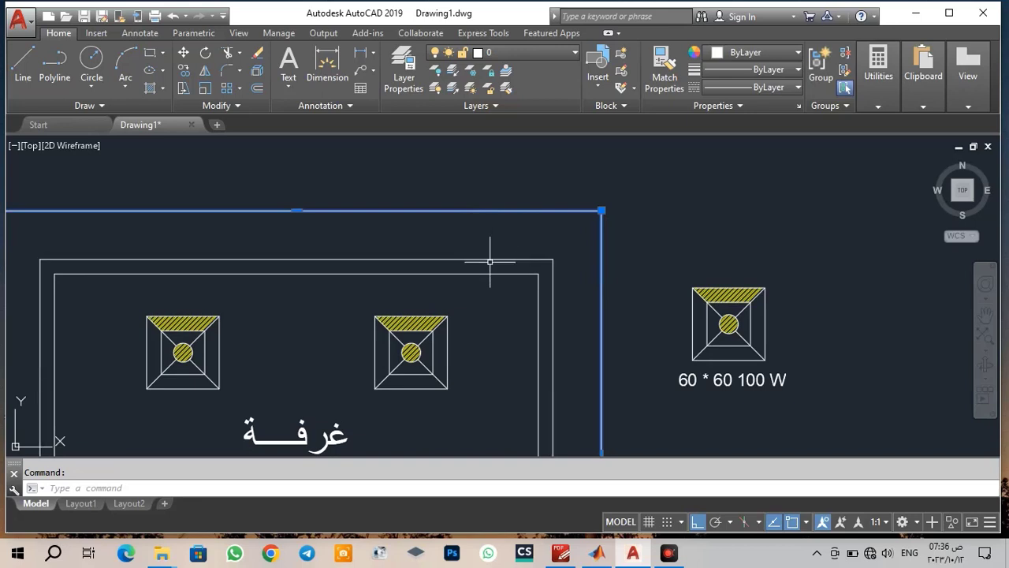
pyautogui.scroll(-4, 497, 257)
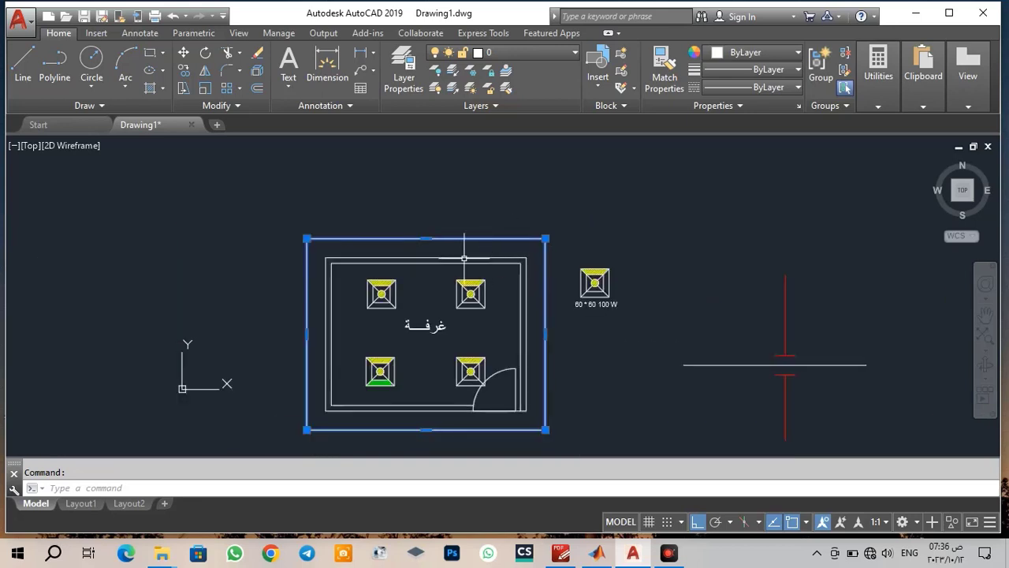
pyautogui.press('Escape')
# - Move the outer offset outline off to the right of the room
pyautogui.scroll(-2, 204, 240)
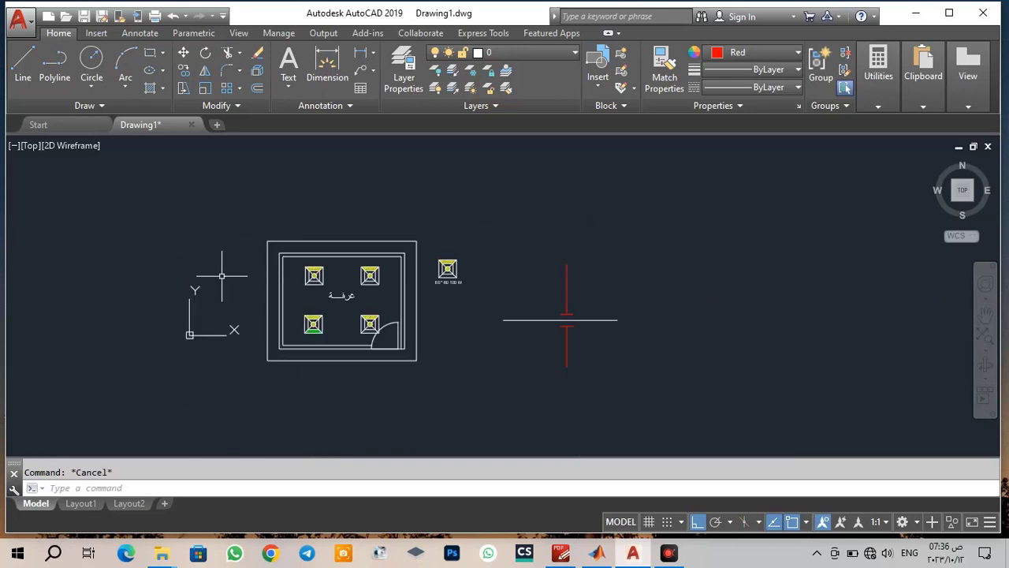
pyautogui.click(357, 240)
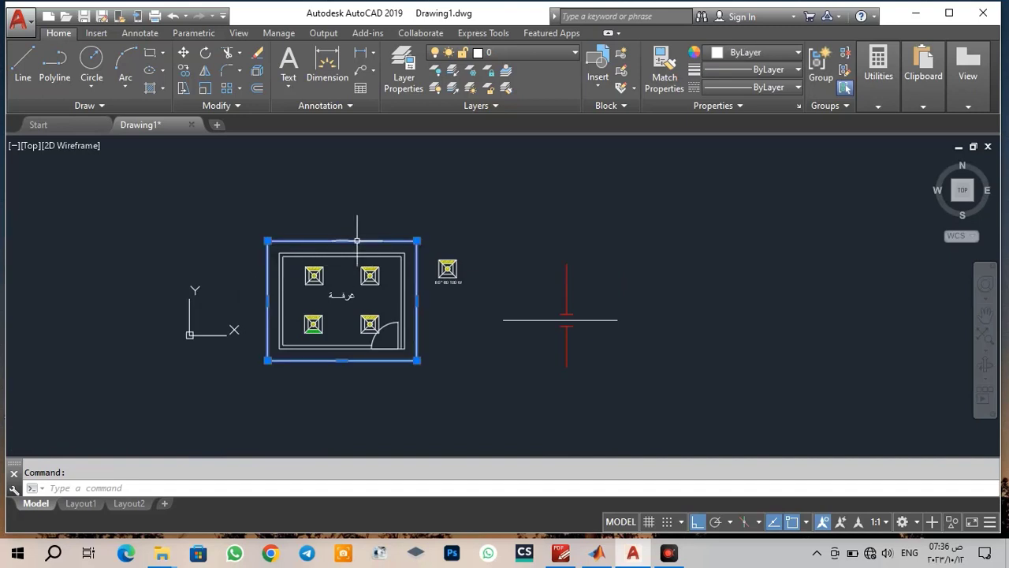
pyautogui.write('m')
pyautogui.press('Return')
pyautogui.click(349, 240)
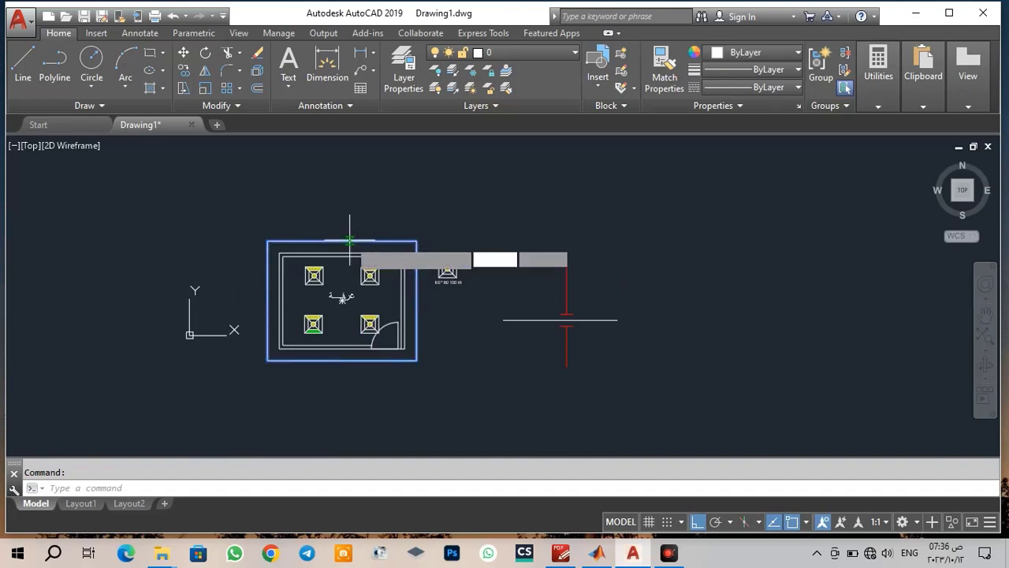
pyautogui.click(743, 240)
# - Draw a smaller red rectangle beside the white one and select both to compare
pyautogui.scroll(-2, 462, 271)
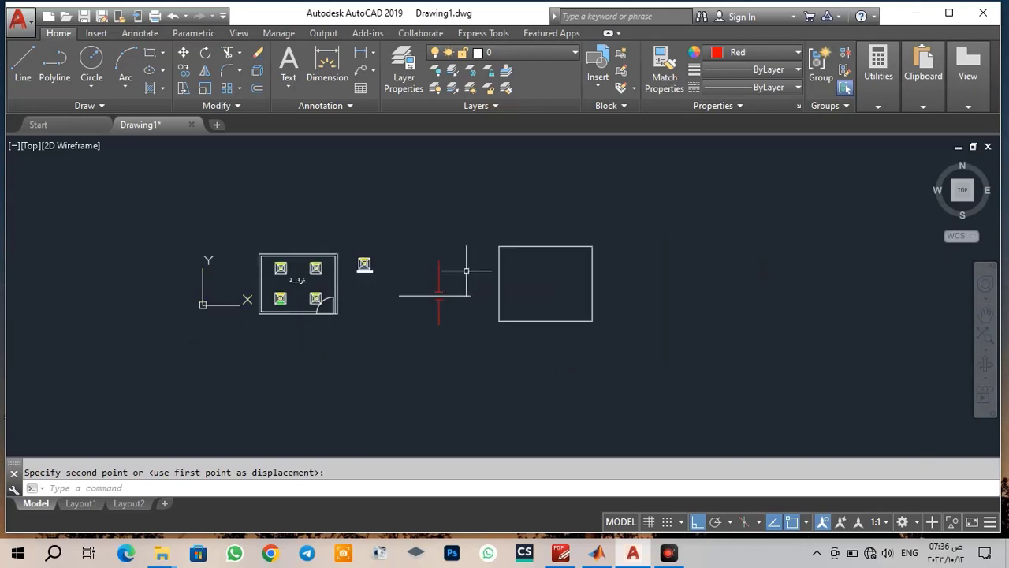
pyautogui.scroll(2, 572, 268)
pyautogui.scroll(2, 603, 265)
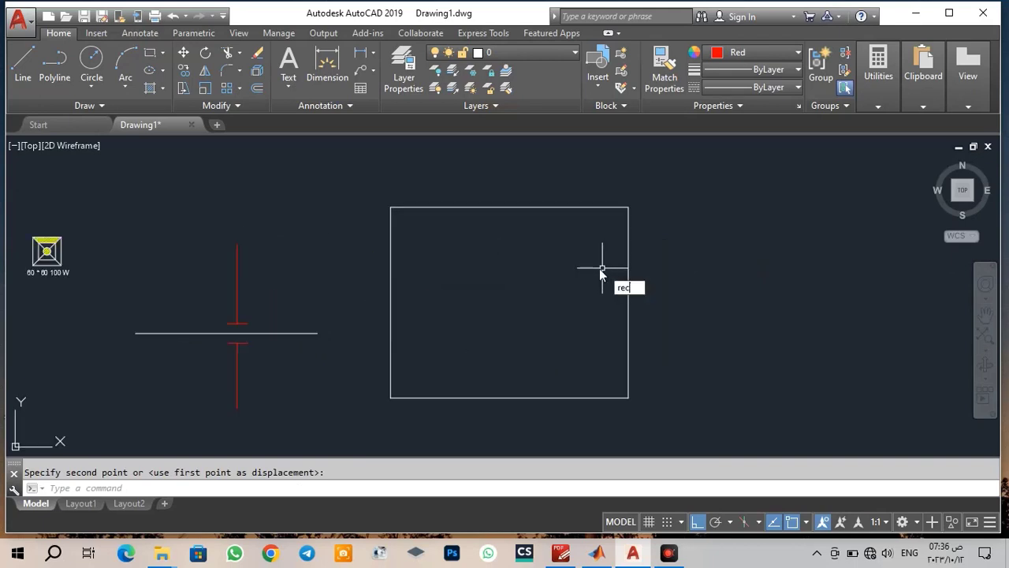
pyautogui.press('Return')
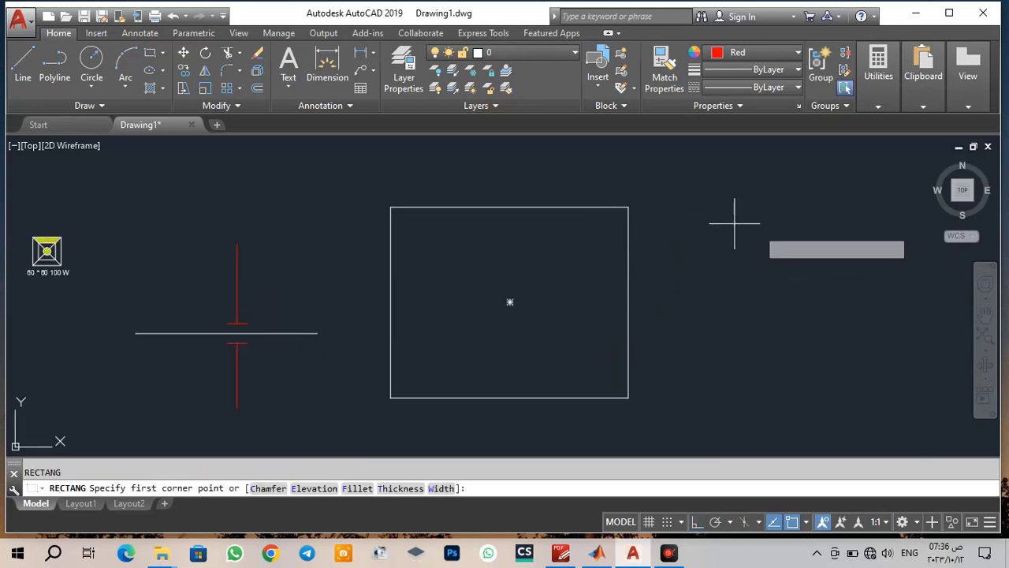
pyautogui.click(731, 231)
pyautogui.click(846, 310)
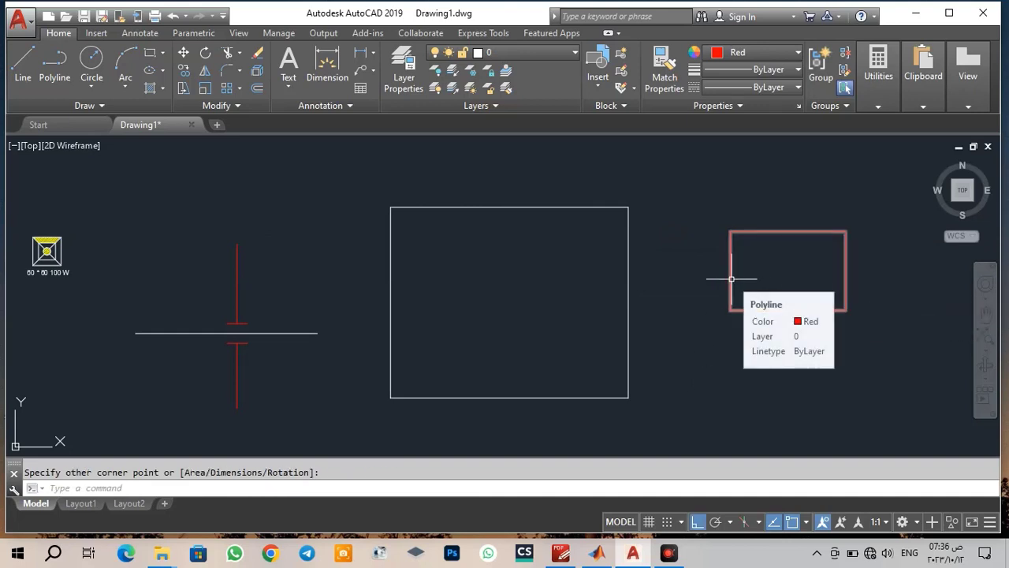
pyautogui.click(732, 278)
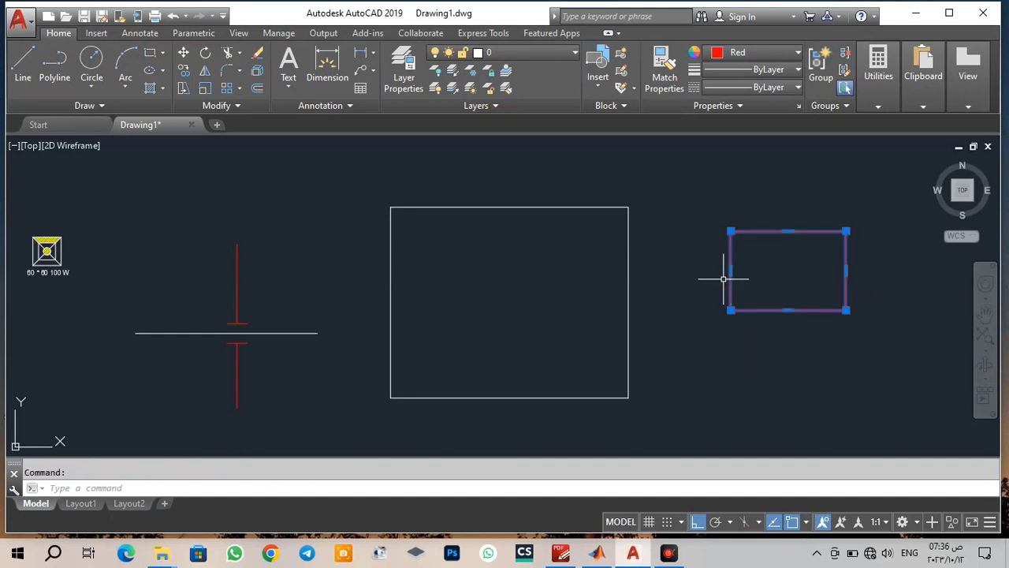
pyautogui.click(628, 277)
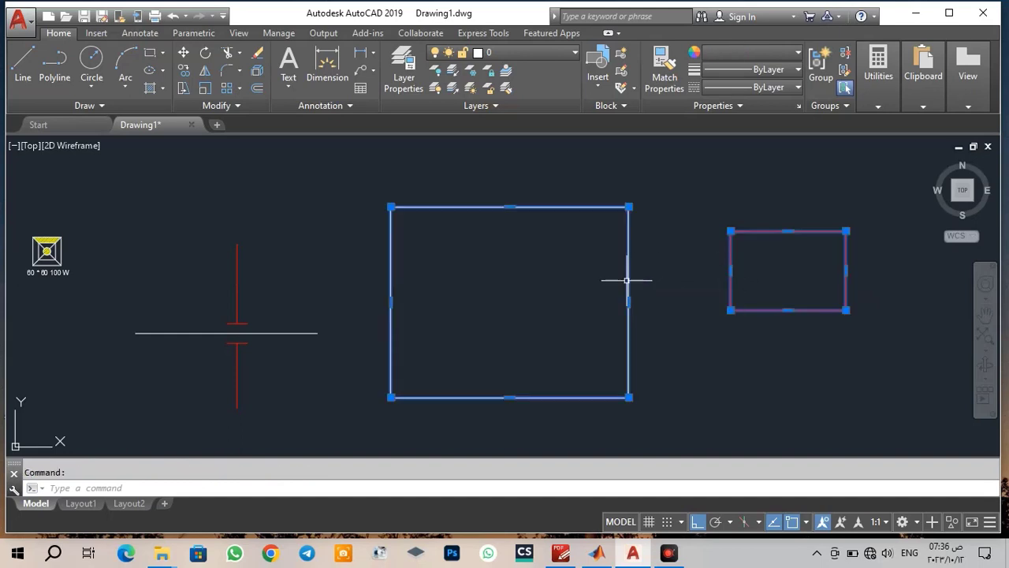
pyautogui.press('Escape')
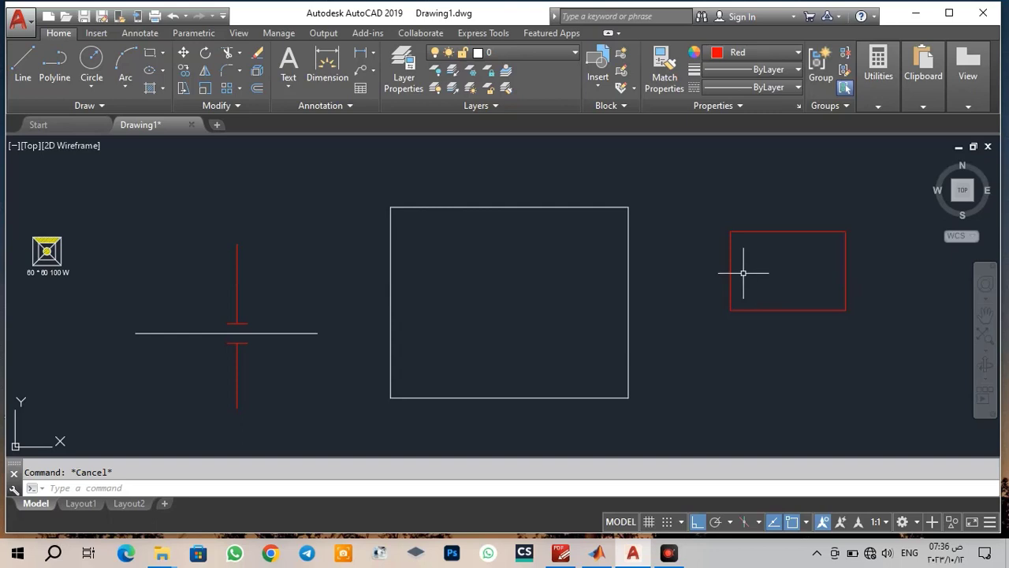
# - Scale the red rectangle from its top-left corner by reference to the white rectangle's top corners
pyautogui.write('sc')
pyautogui.press('Return')
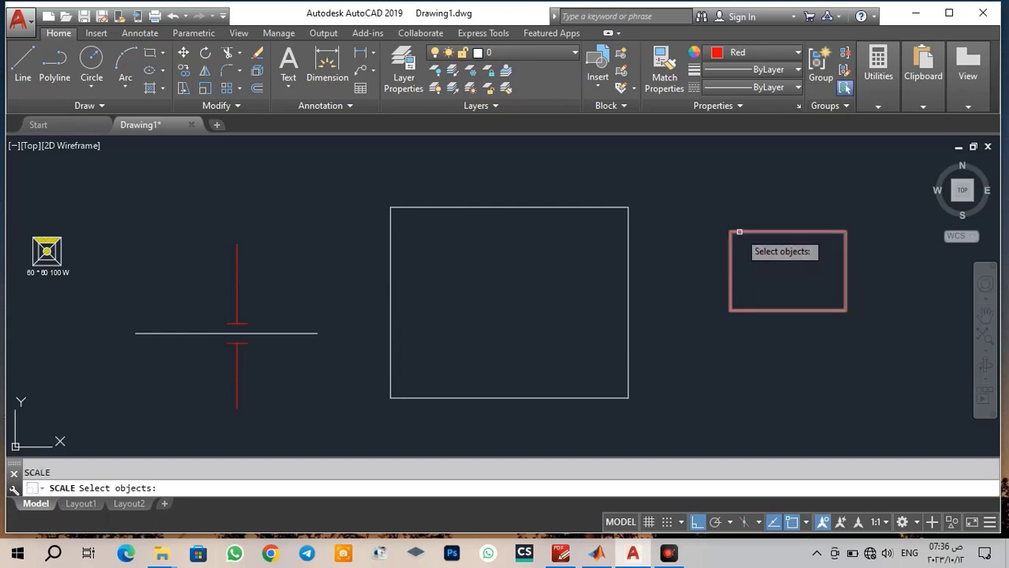
pyautogui.click(738, 232)
pyautogui.press('Return')
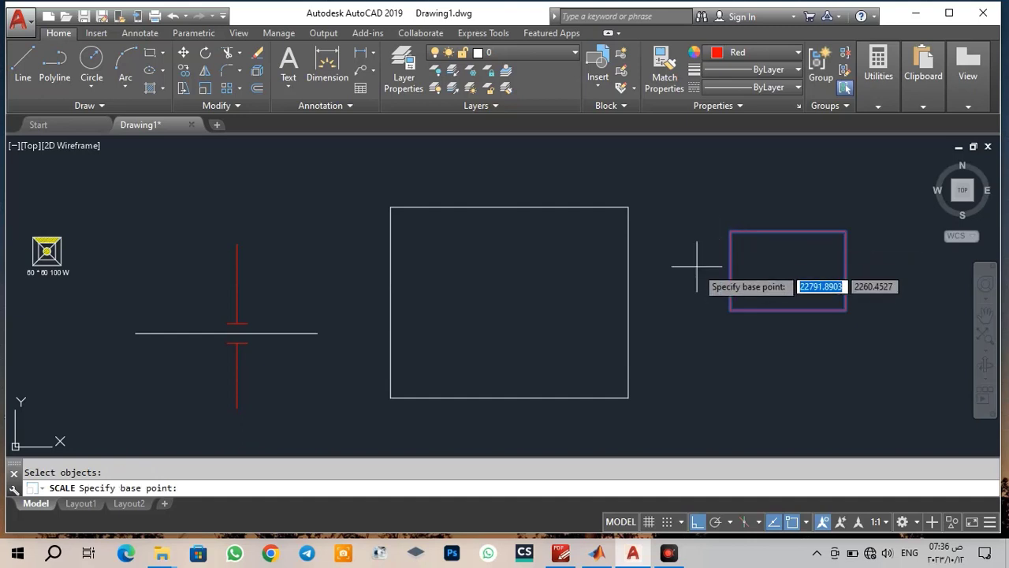
pyautogui.click(731, 231)
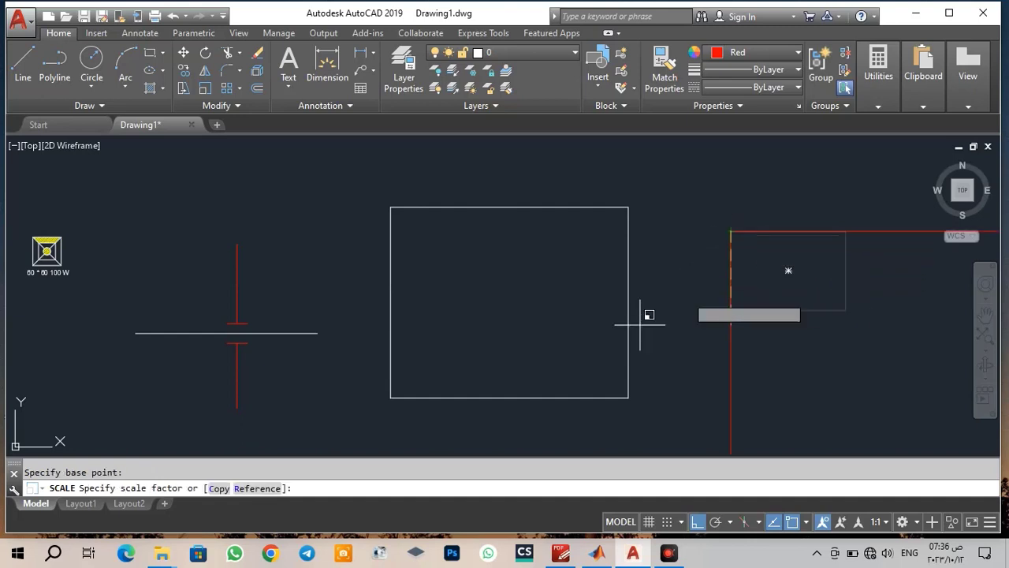
pyautogui.click(265, 488)
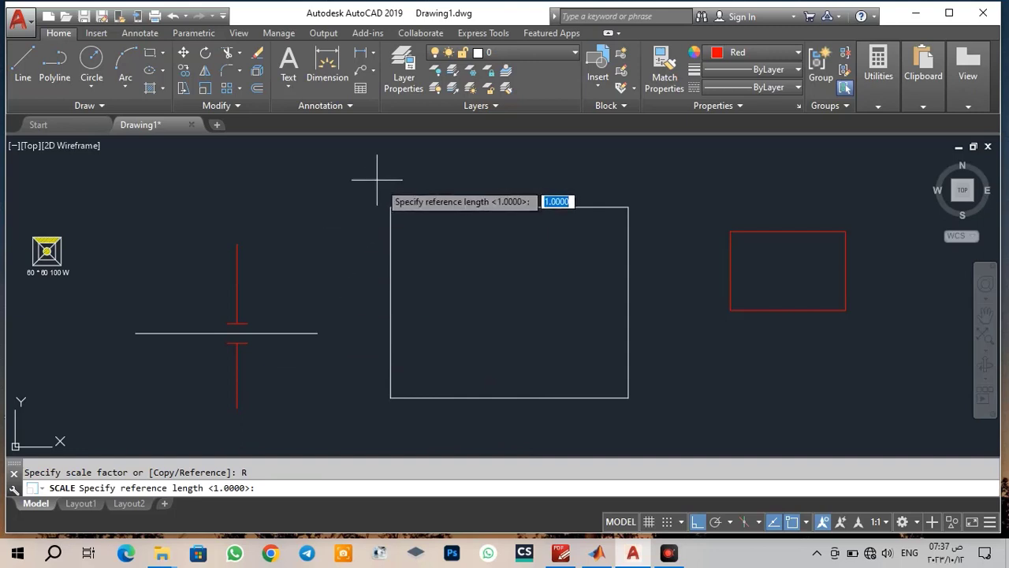
pyautogui.click(391, 207)
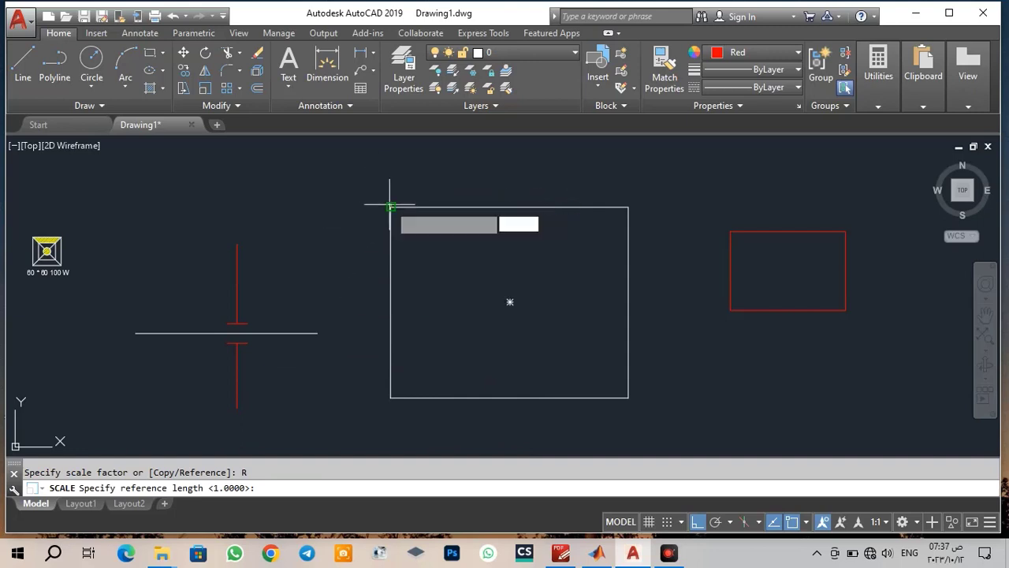
pyautogui.click(628, 208)
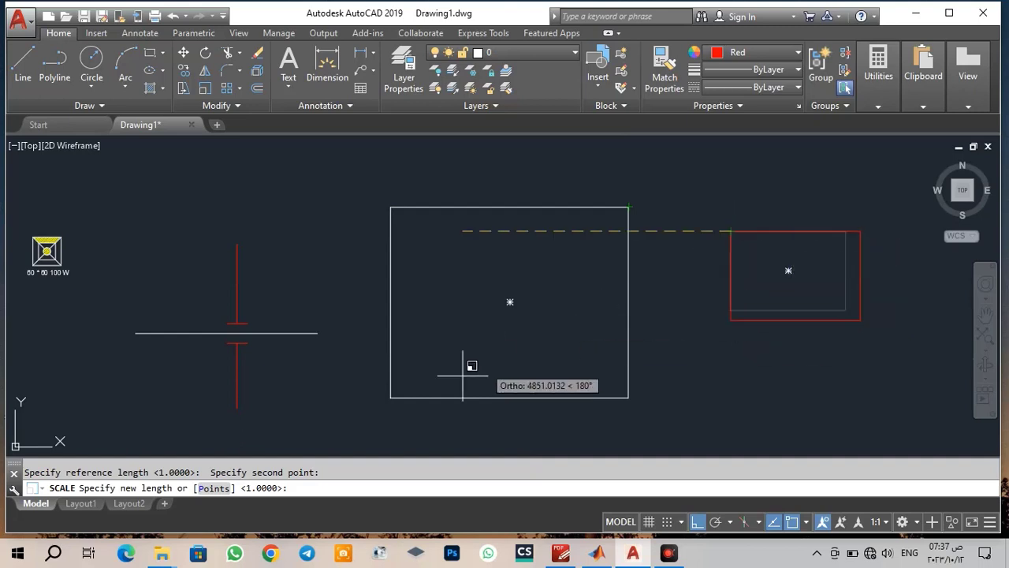
pyautogui.click(732, 234)
pyautogui.click(807, 262)
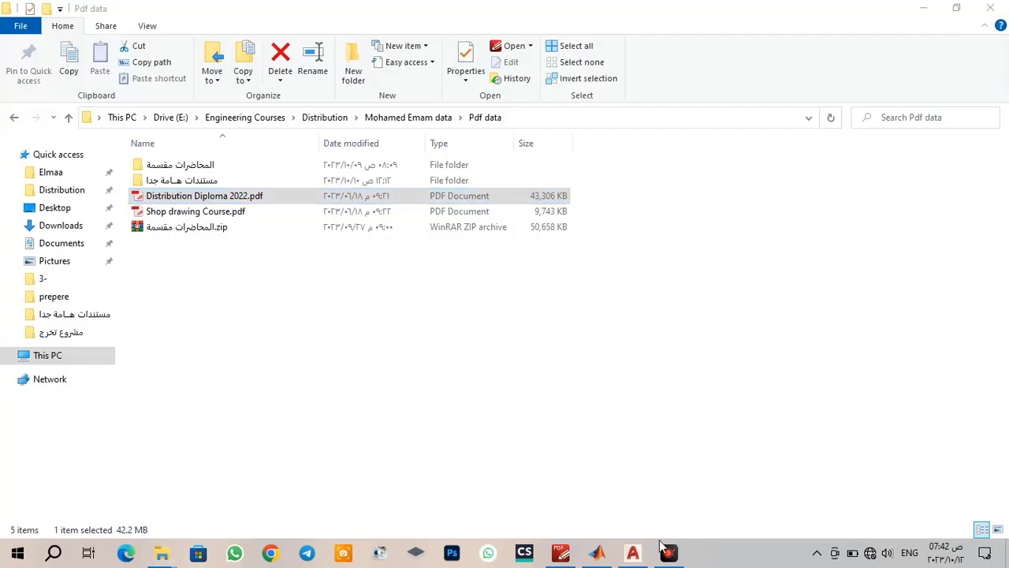
pyautogui.click(630, 551)
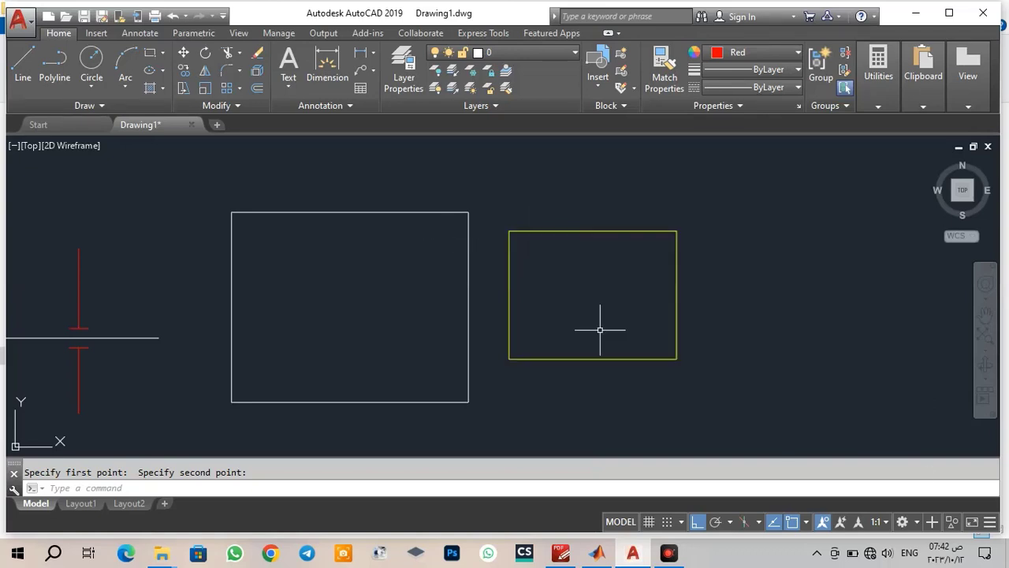
# - Scale the yellow rectangle by reference so its top edge equals the white rectangle's 5040 width
pyautogui.write('sc')
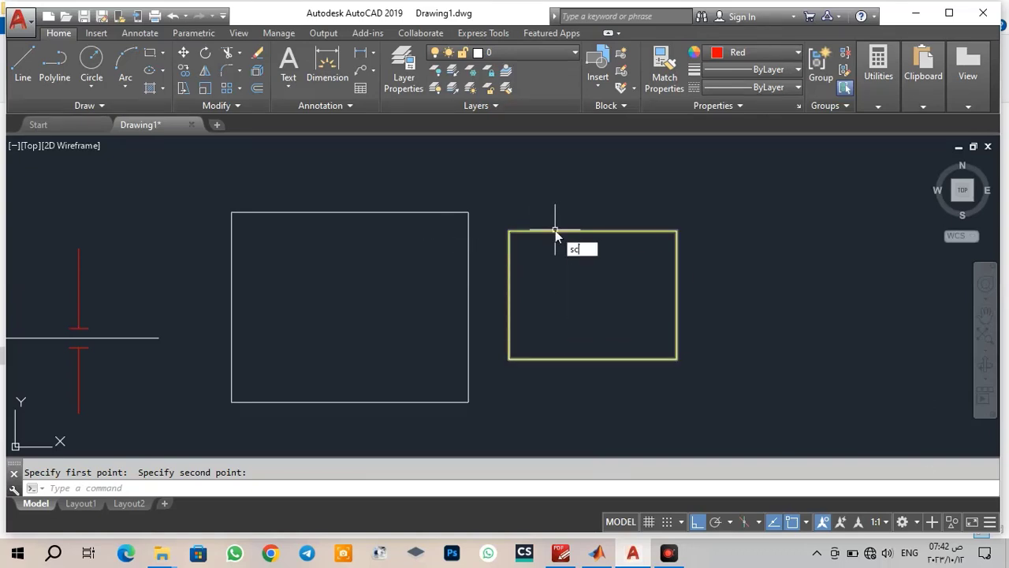
pyautogui.press('Return')
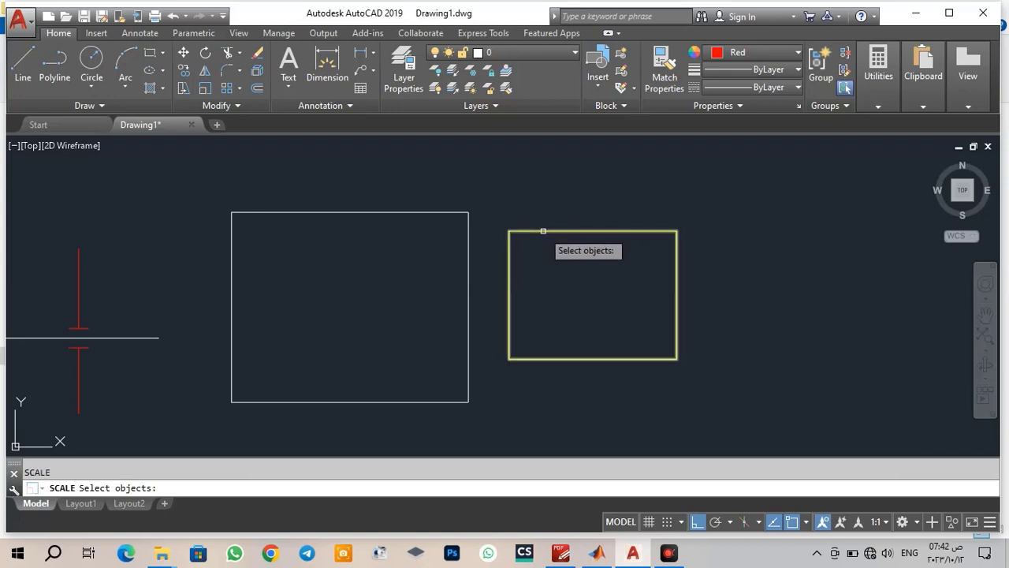
pyautogui.click(544, 231)
pyautogui.press('Return')
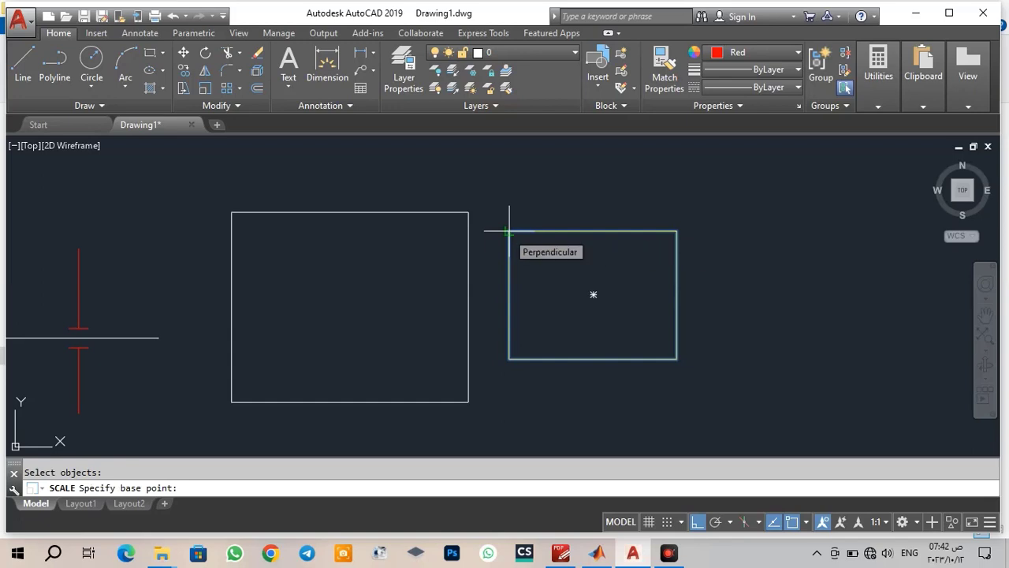
pyautogui.click(509, 231)
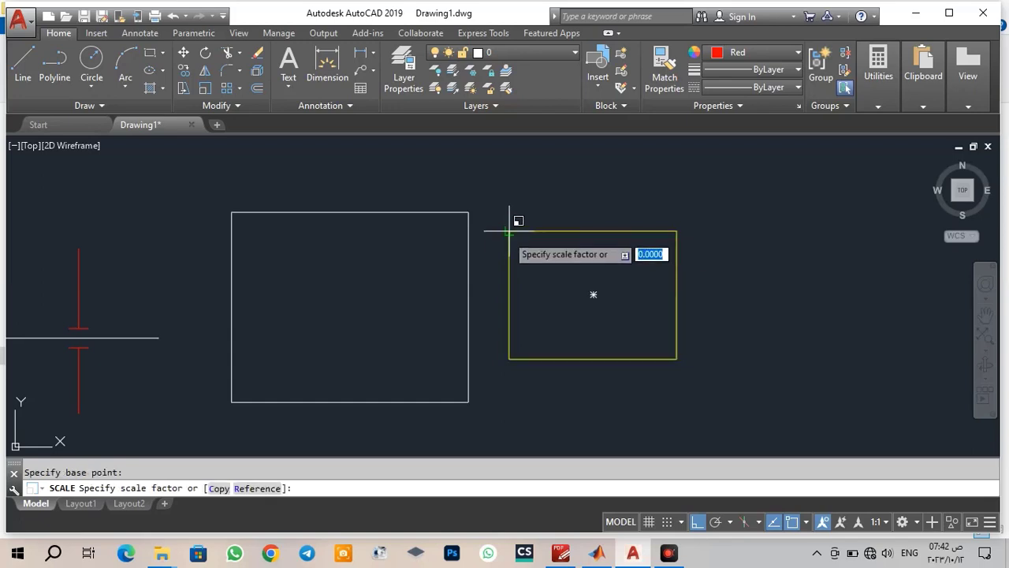
pyautogui.click(257, 488)
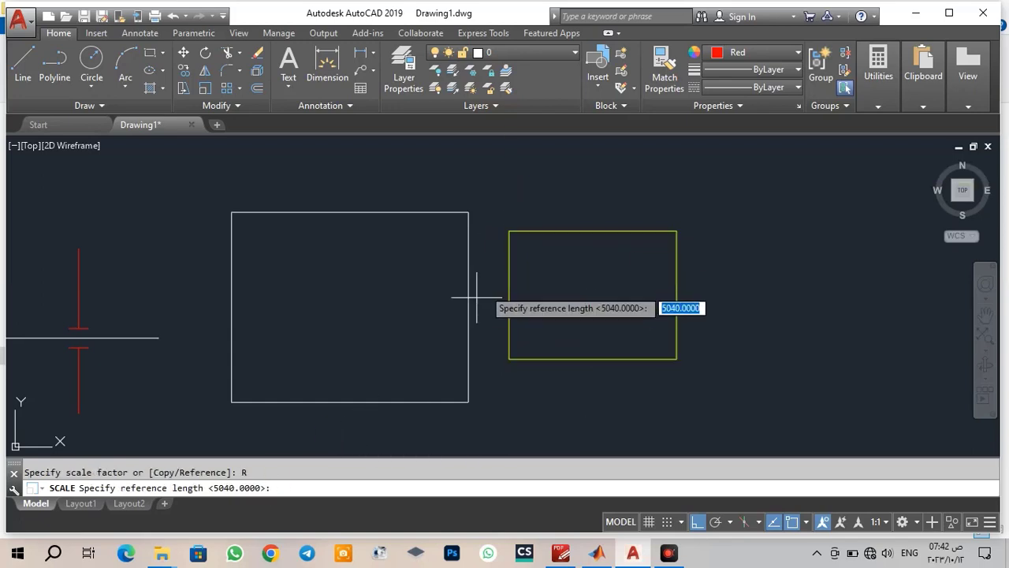
pyautogui.click(508, 231)
pyautogui.click(676, 231)
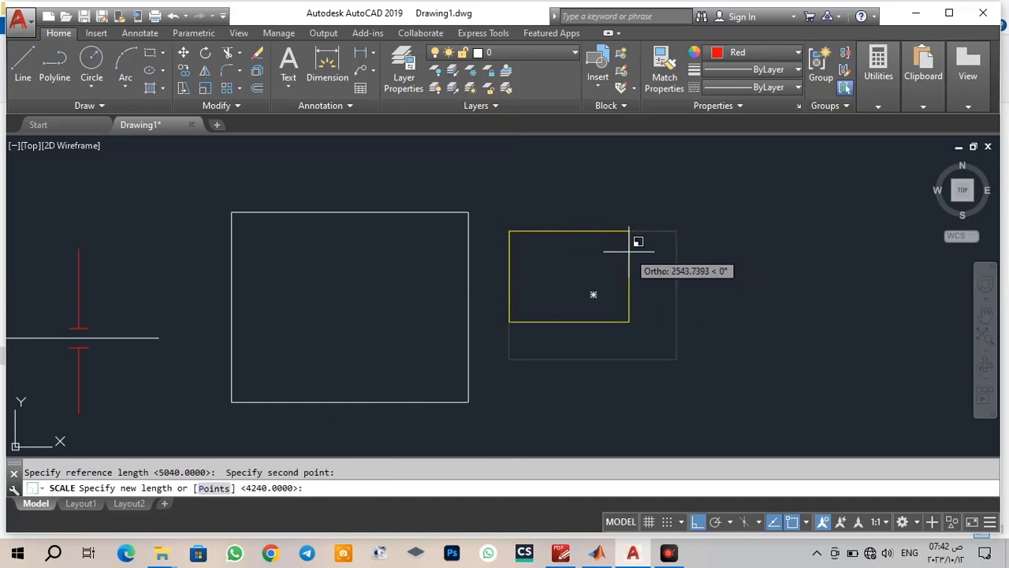
pyautogui.write('p')
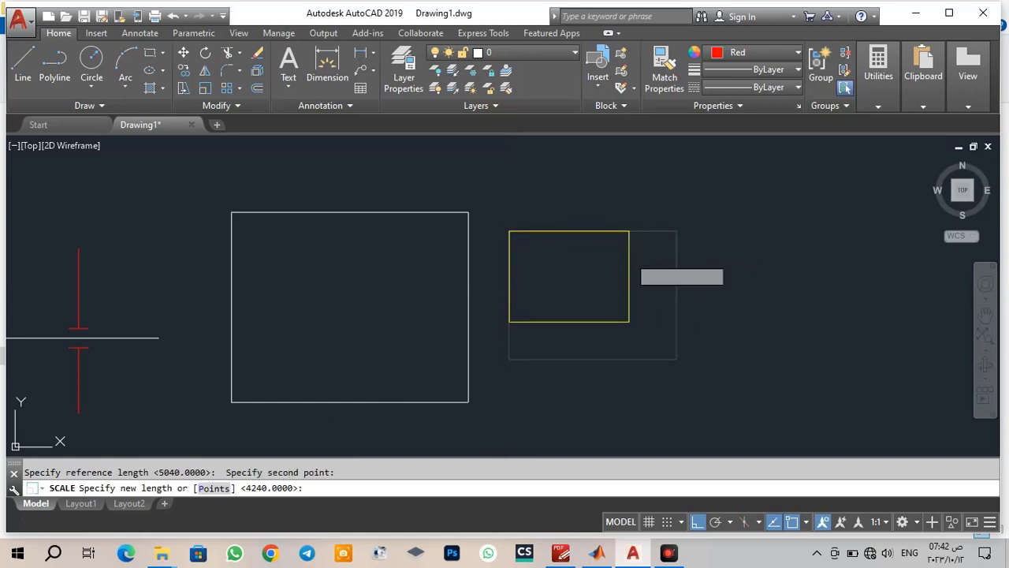
pyautogui.press('Return')
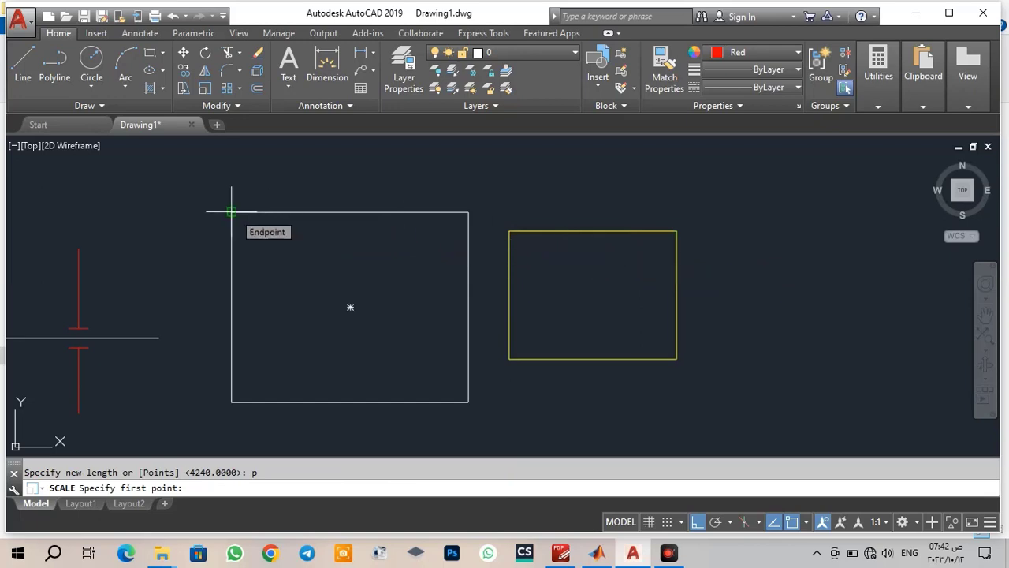
pyautogui.click(231, 212)
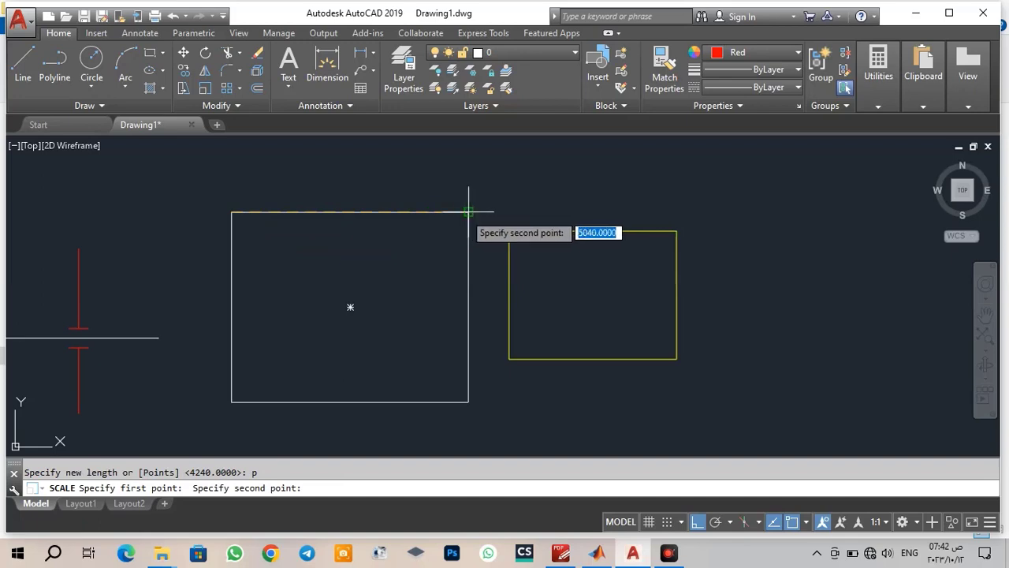
pyautogui.click(468, 212)
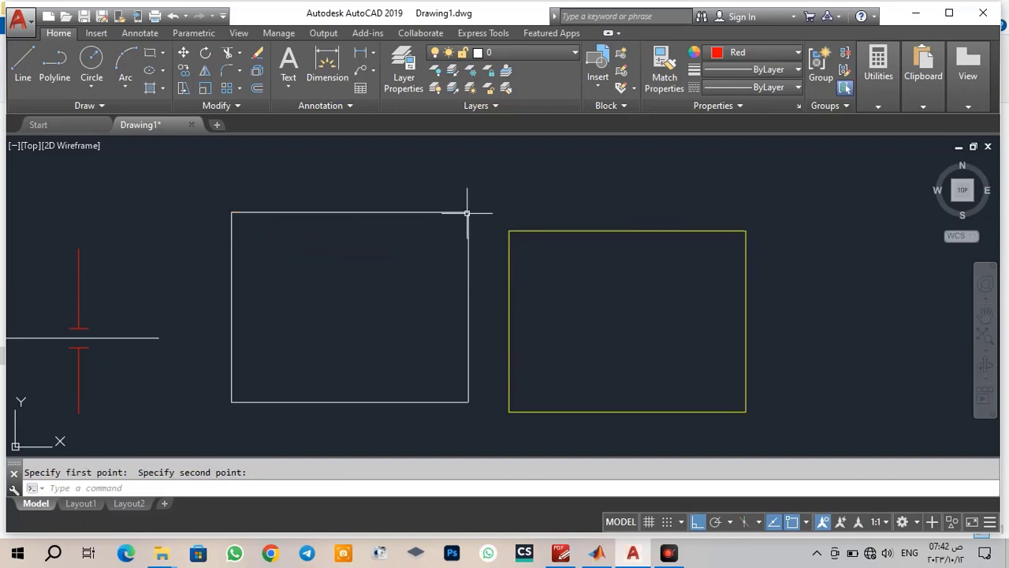
# - With Ortho off, move the yellow rectangle's top-right corner onto the white rectangle's top-right corner
pyautogui.click(606, 231)
pyautogui.write('M')
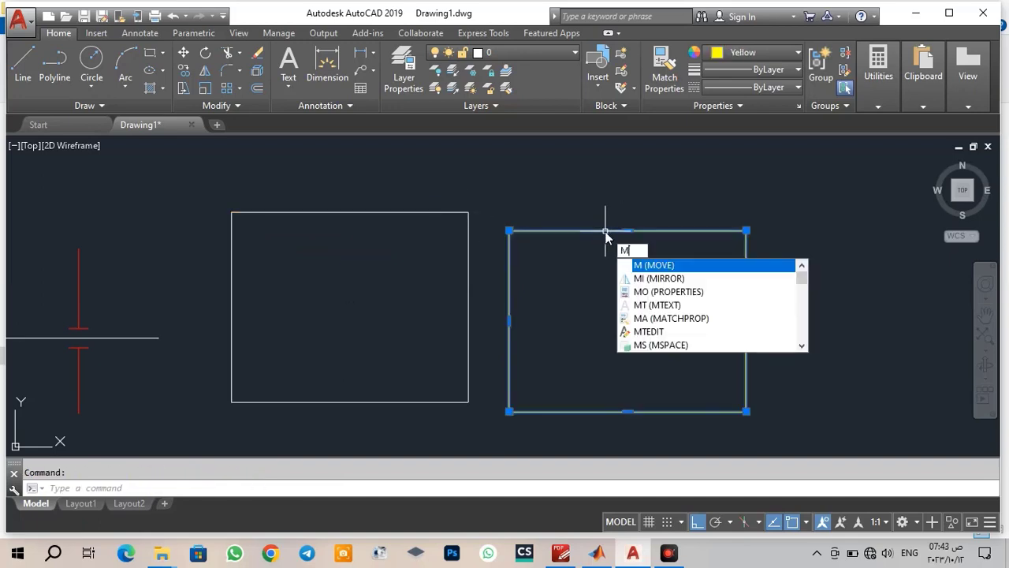
pyautogui.press('Return')
pyautogui.click(746, 231)
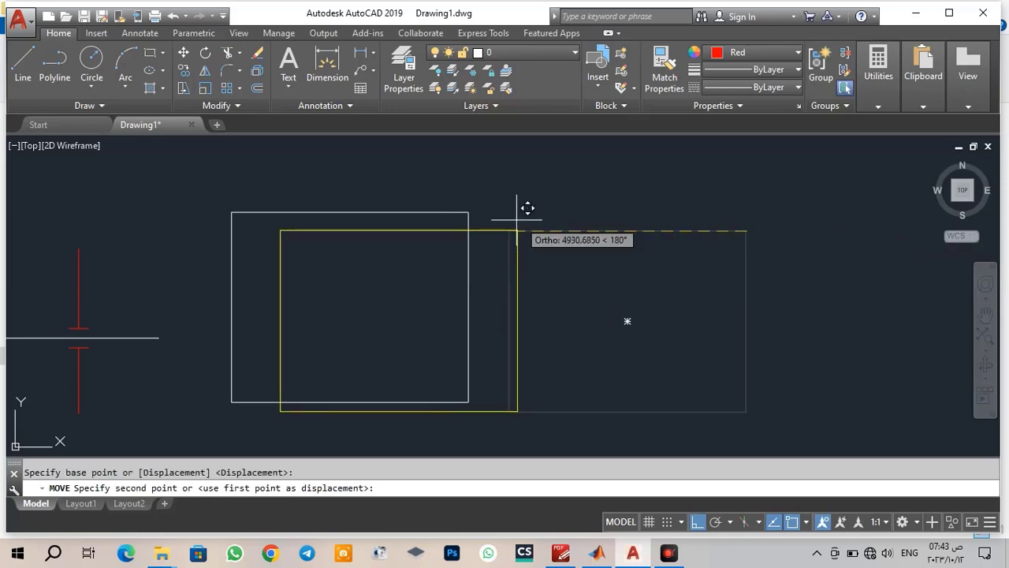
pyautogui.click(697, 521)
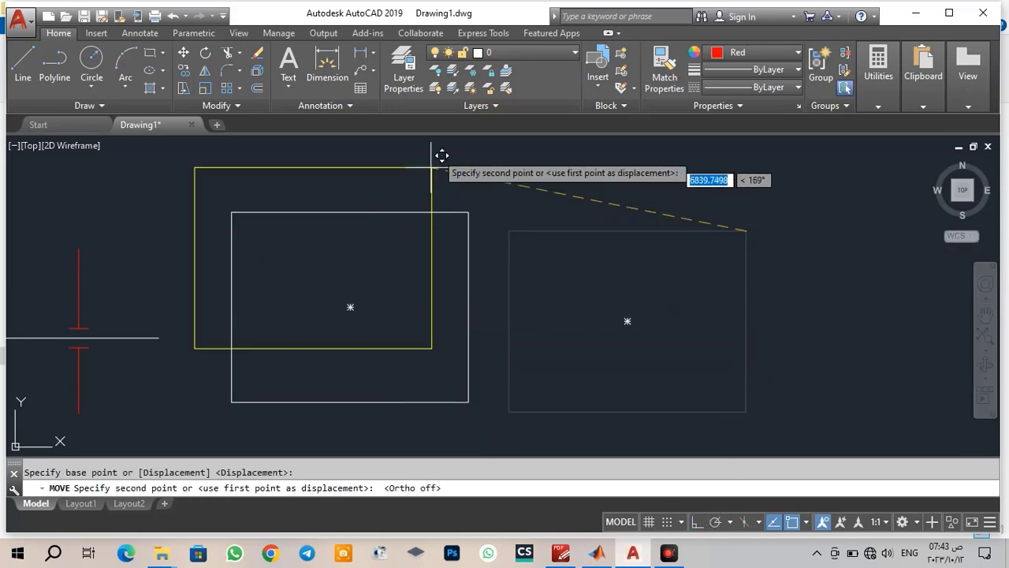
pyautogui.click(468, 211)
pyautogui.scroll(4, 370, 209)
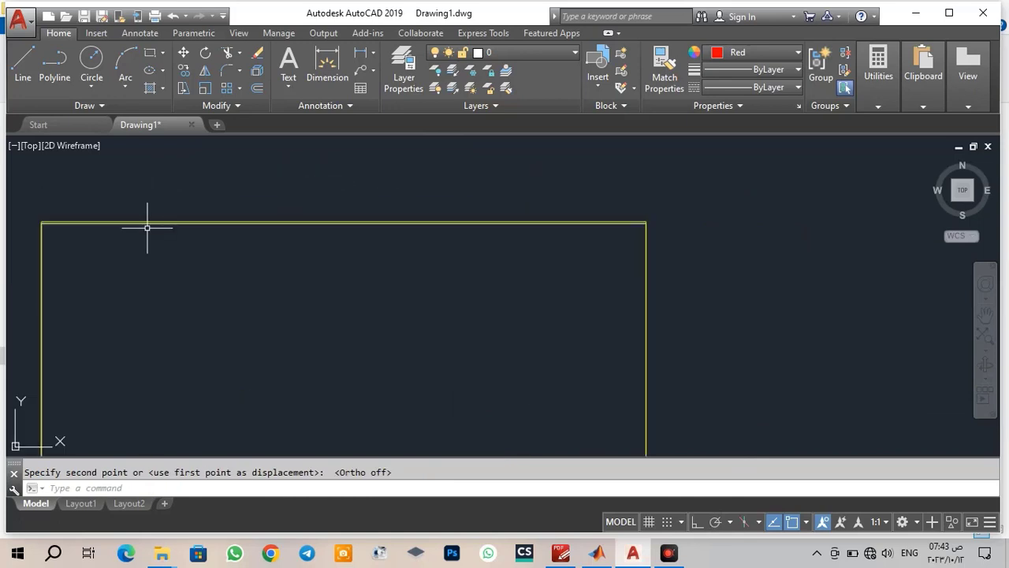
pyautogui.scroll(-2, 323, 219)
pyautogui.scroll(-4, 368, 289)
pyautogui.scroll(4, 322, 340)
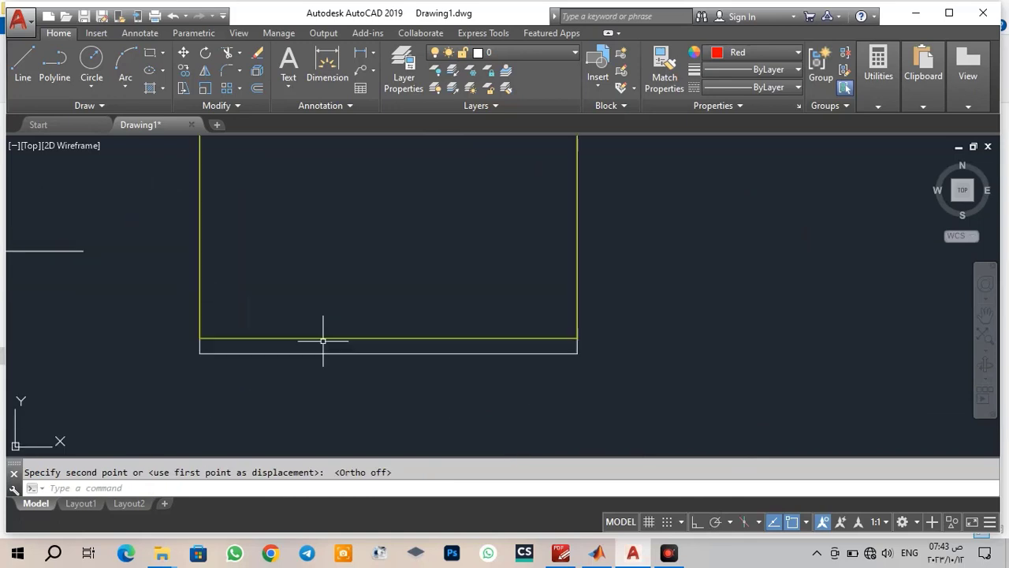
# - Move the yellow rectangle back to the right of the white one
pyautogui.click(522, 340)
pyautogui.click(523, 338)
pyautogui.write('m')
pyautogui.press('Return')
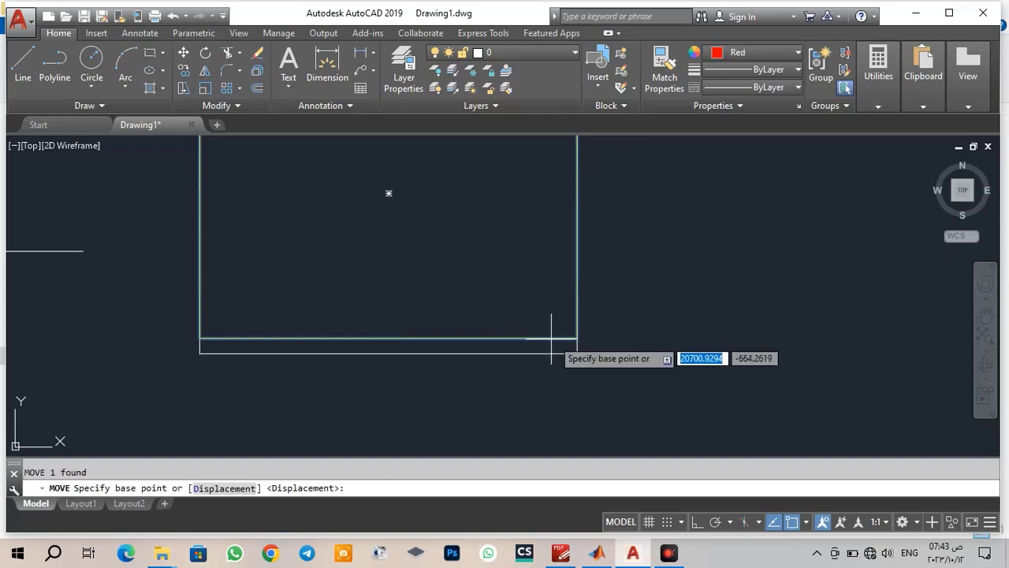
pyautogui.click(578, 339)
pyautogui.scroll(-5, 794, 337)
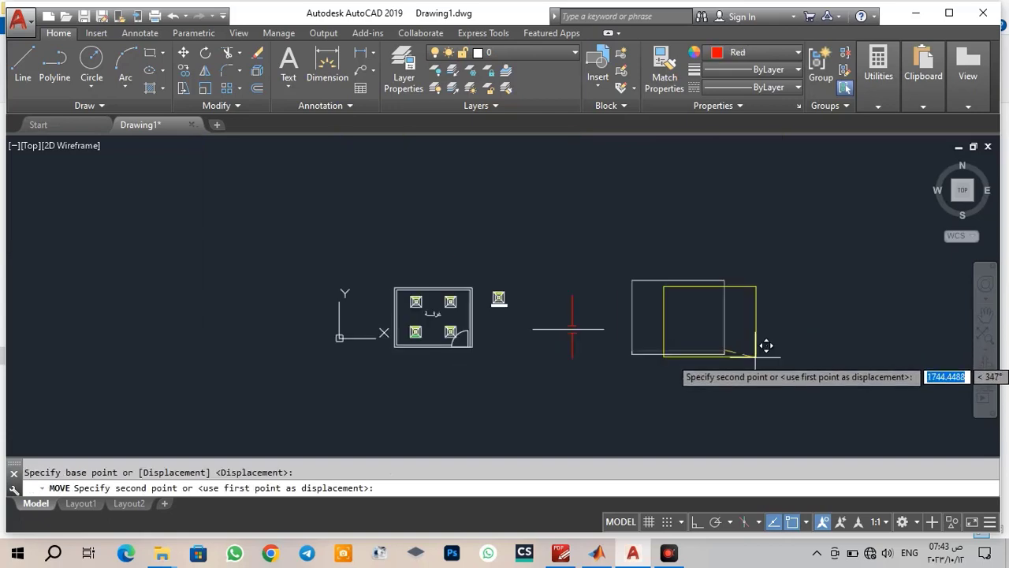
pyautogui.click(849, 339)
pyautogui.scroll(2, 788, 326)
pyautogui.scroll(2, 826, 327)
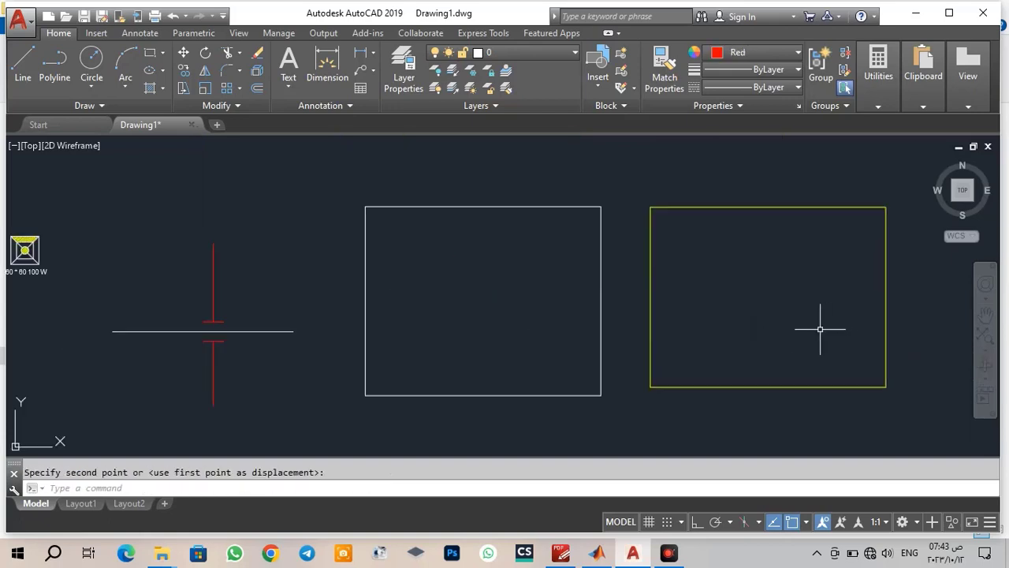
pyautogui.write('sc')
pyautogui.press('Return')
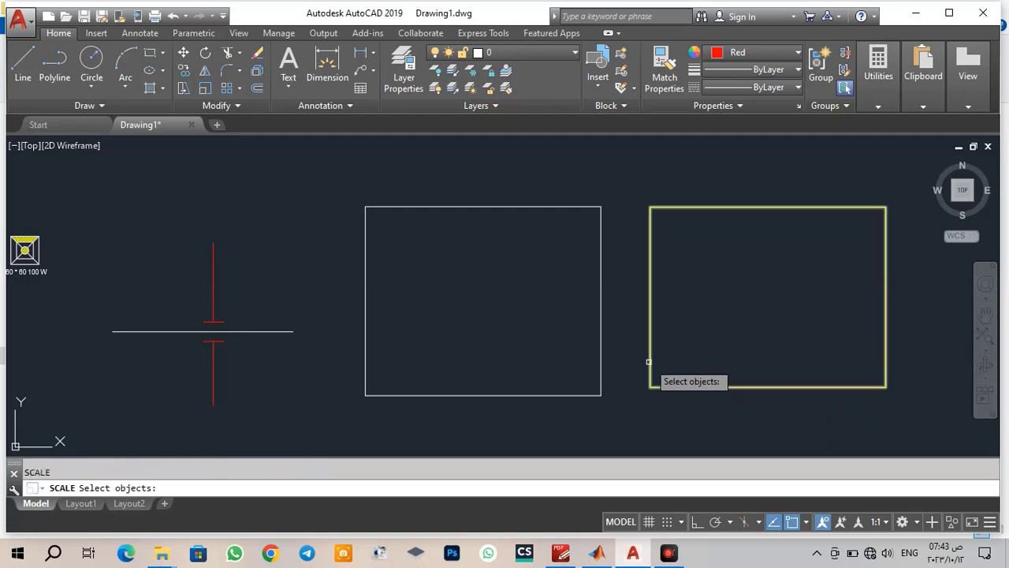
# - Scale the yellow rectangle from its lower-left corner so its left side matches the white rectangle's right-side height
pyautogui.click(653, 364)
pyautogui.press('Return')
pyautogui.click(649, 387)
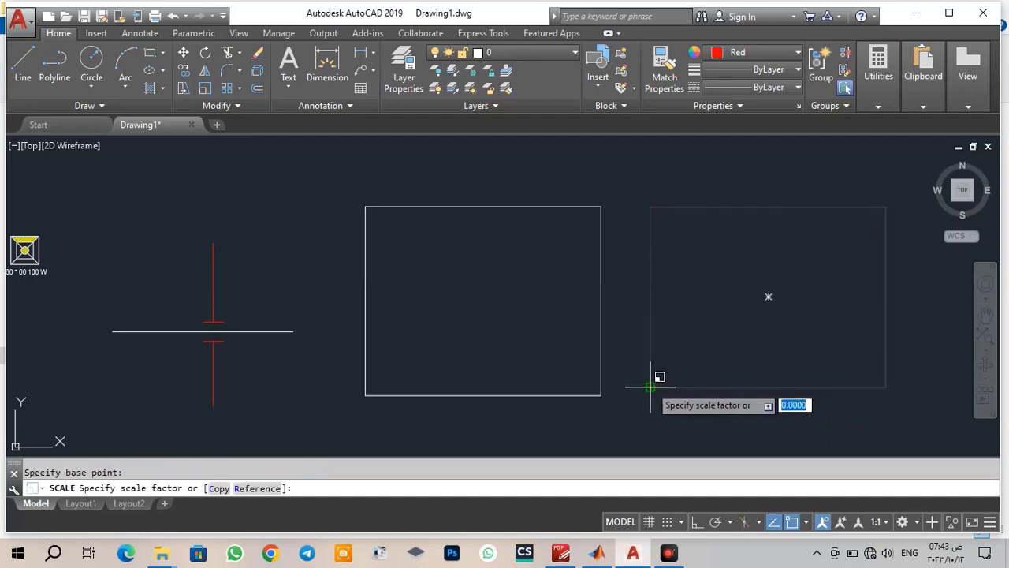
pyautogui.write('r')
pyautogui.press('Return')
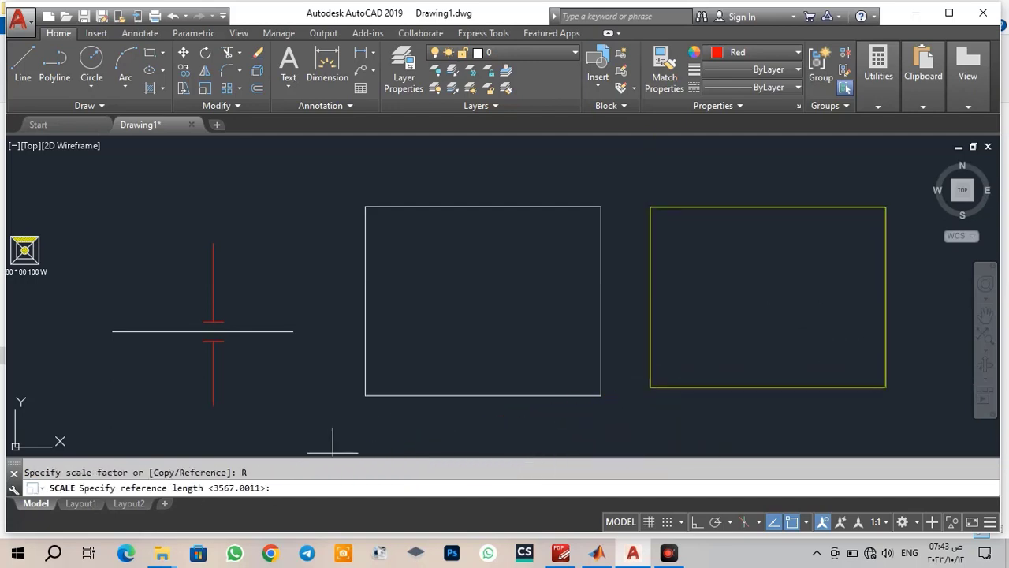
pyautogui.click(649, 387)
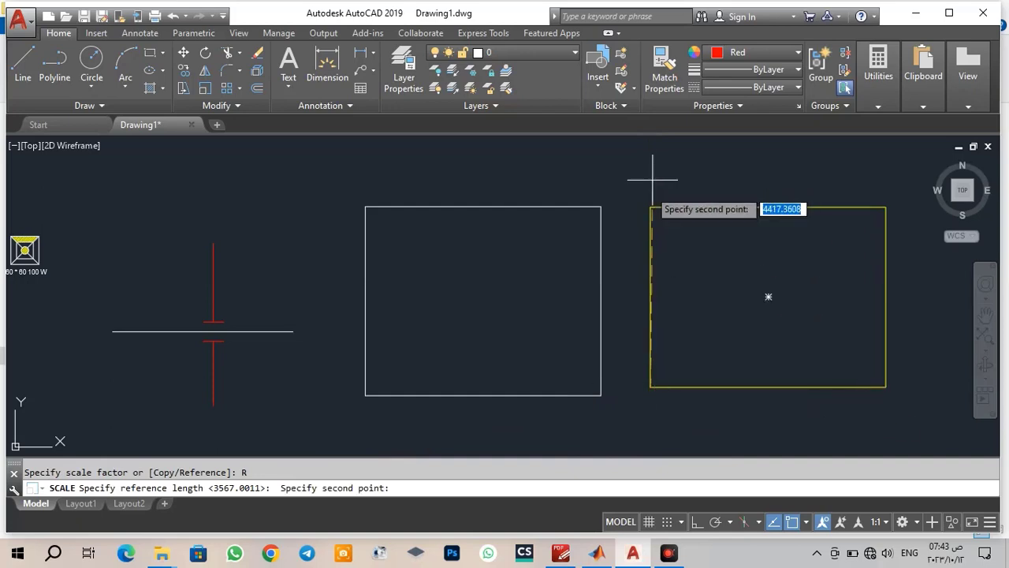
pyautogui.click(652, 205)
pyautogui.write('p')
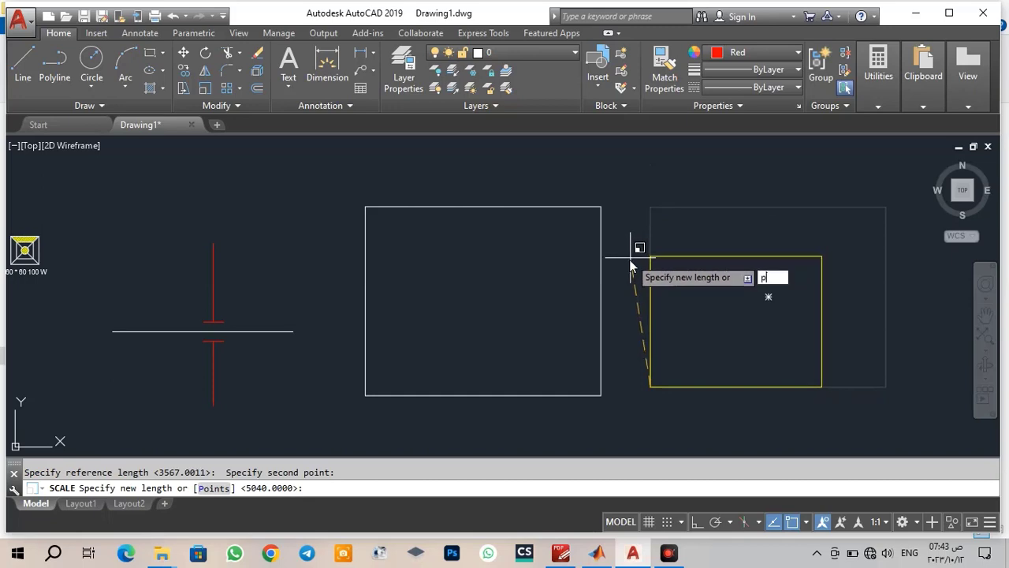
pyautogui.press('Return')
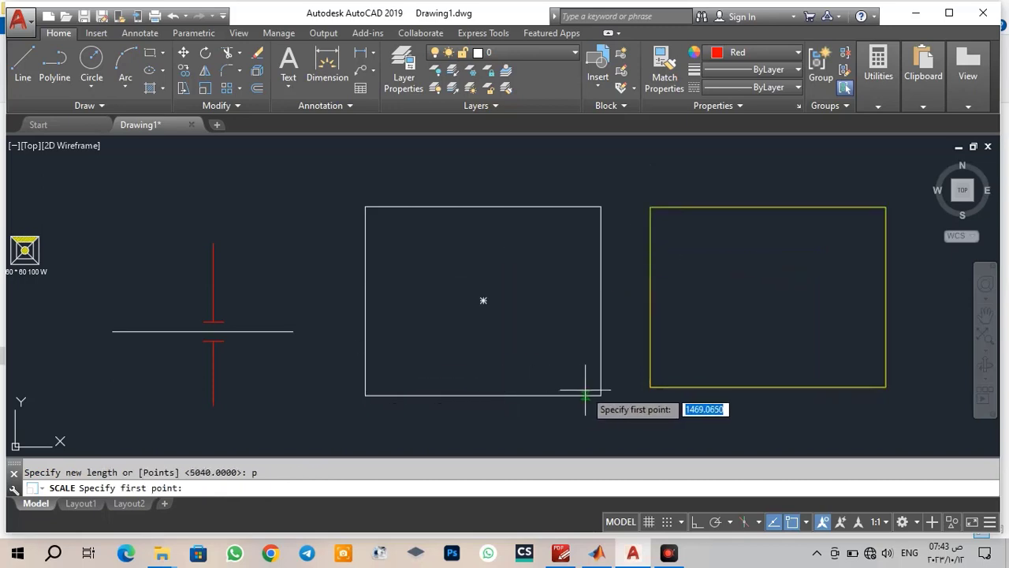
pyautogui.click(600, 395)
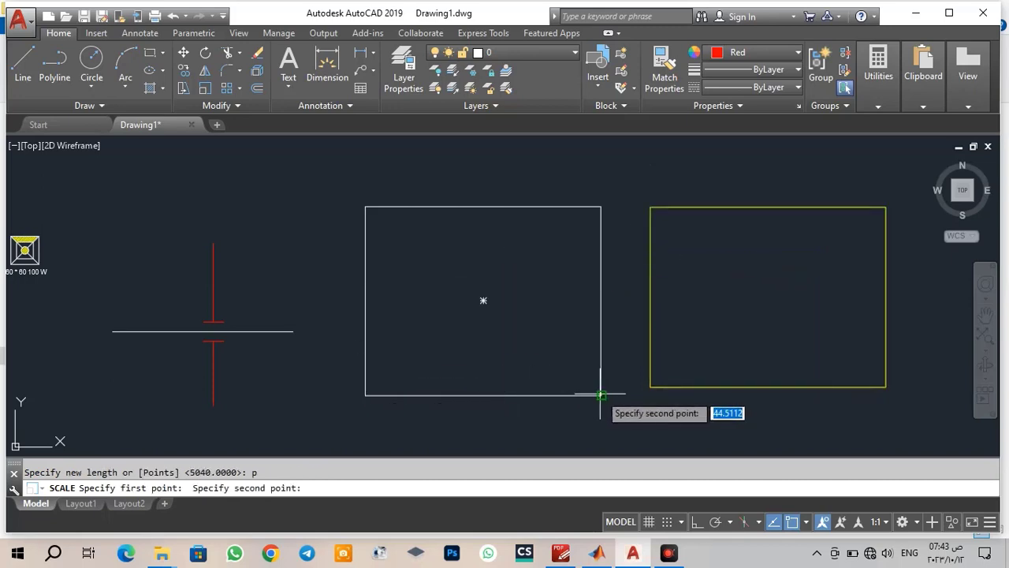
pyautogui.click(601, 206)
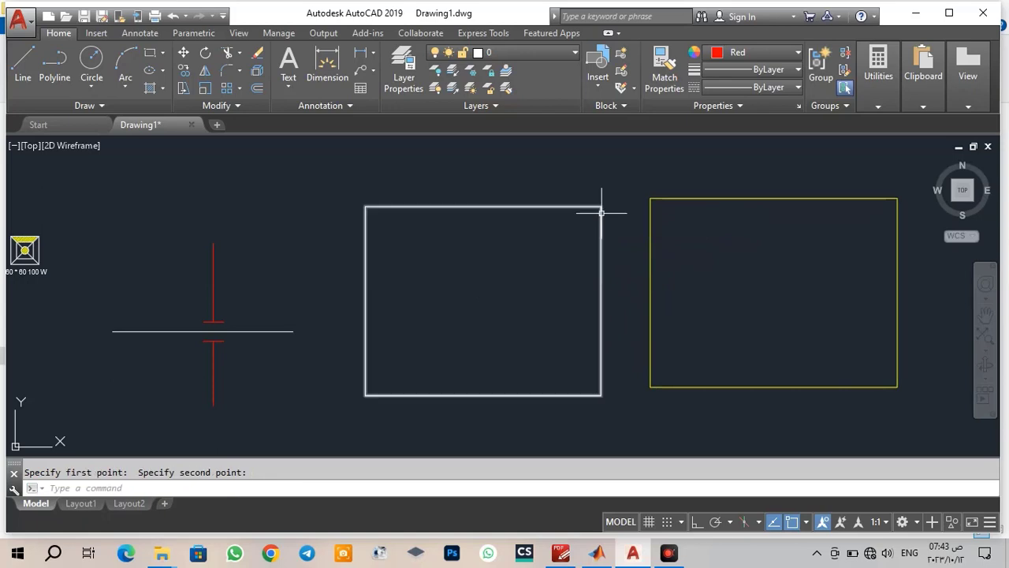
pyautogui.click(652, 261)
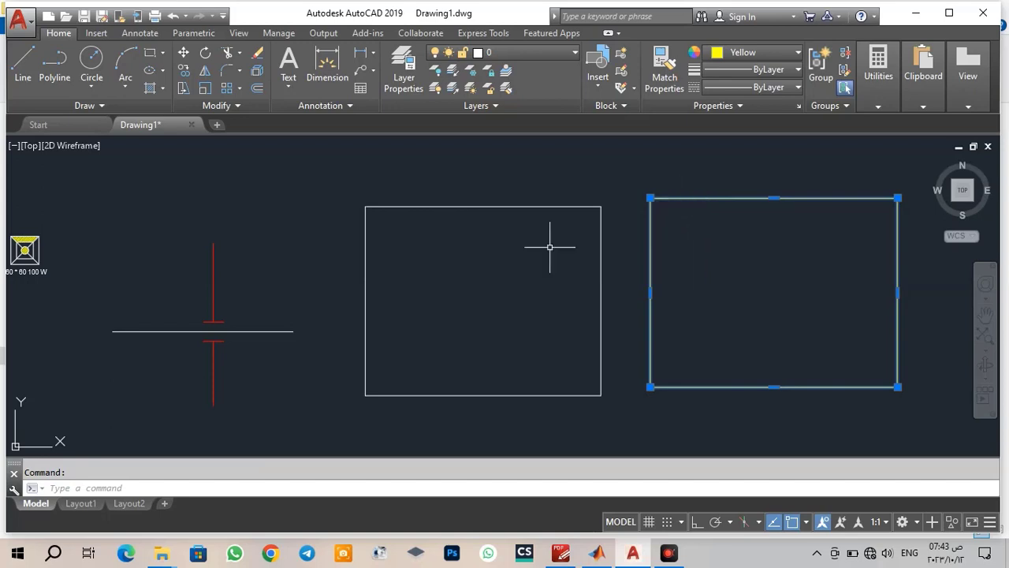
# - Move the yellow rectangle by its top-left corner against the white rectangle's right edge
pyautogui.write('m')
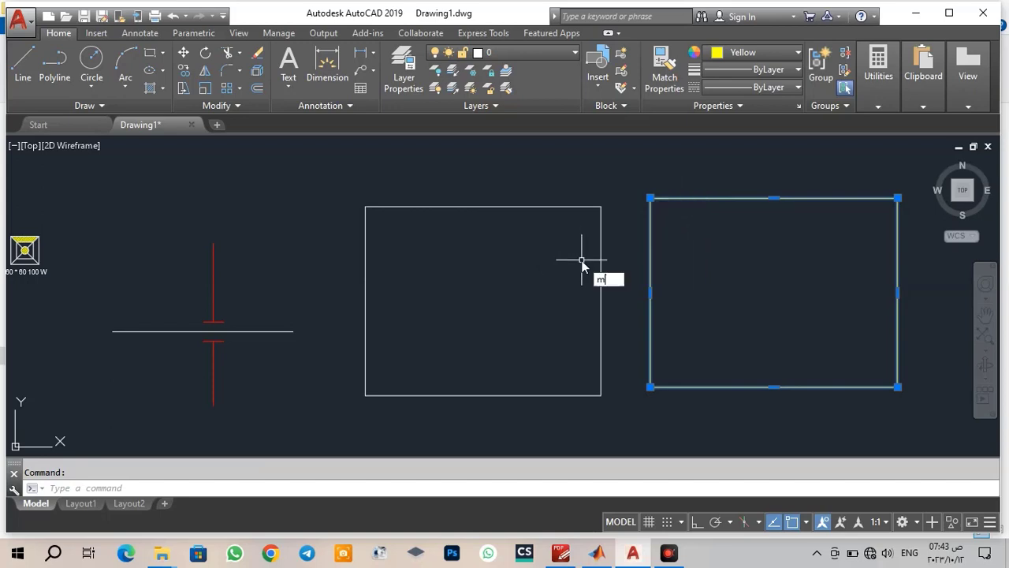
pyautogui.press('Return')
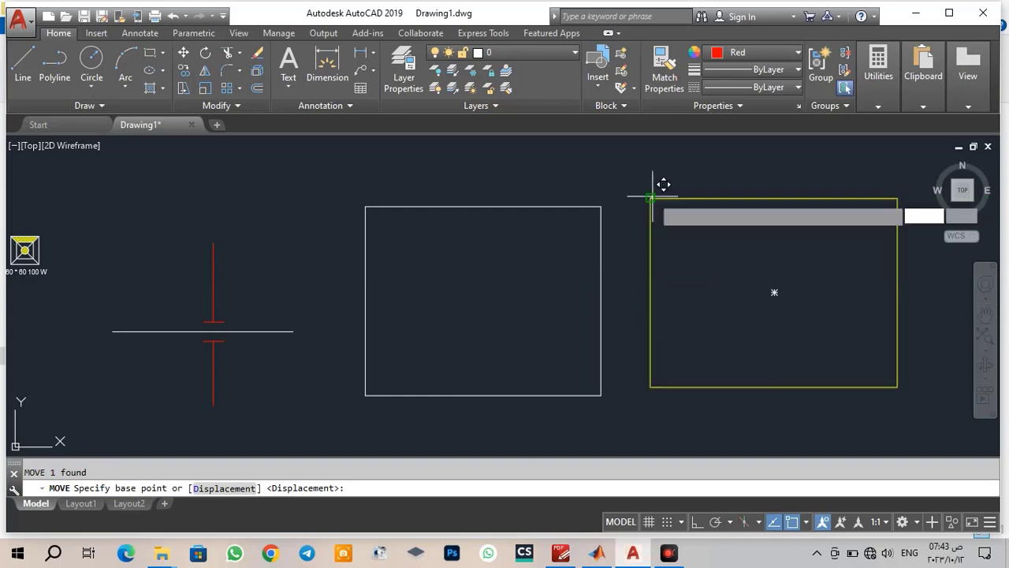
pyautogui.click(650, 198)
pyautogui.click(604, 202)
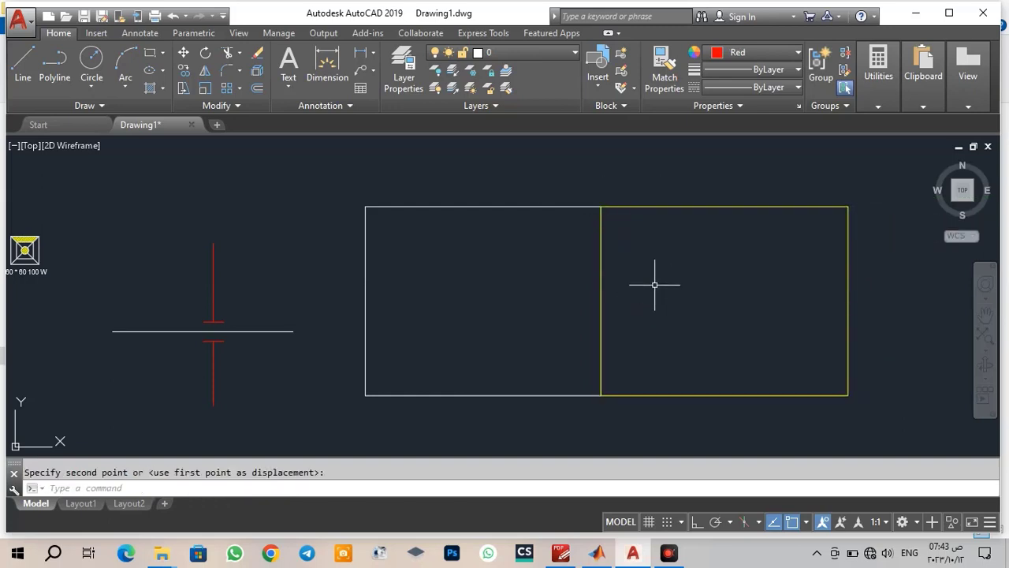
pyautogui.scroll(2, 638, 280)
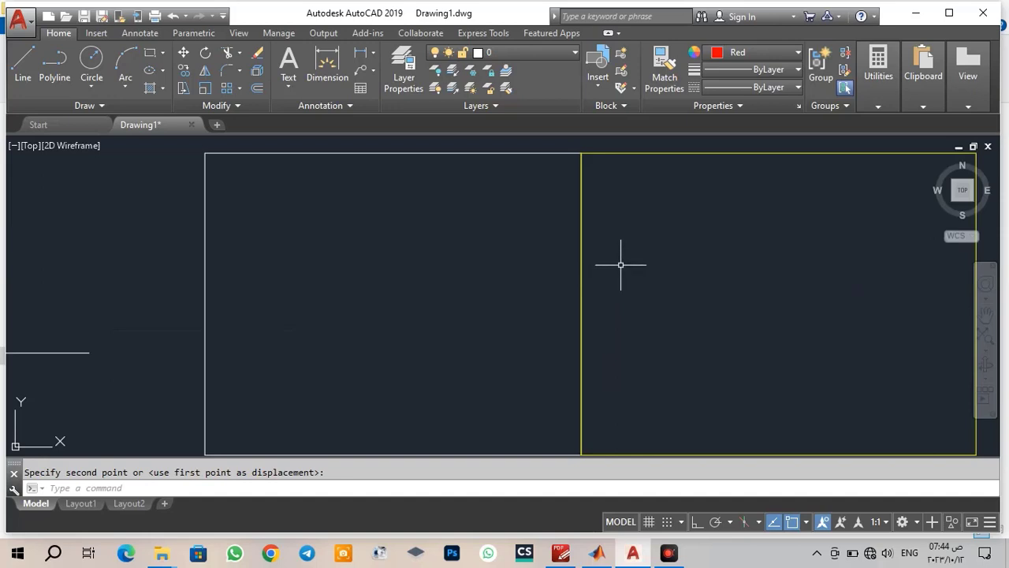
pyautogui.moveTo(480, 299); pyautogui.dragTo(637, 232)
pyautogui.moveTo(480, 354); pyautogui.dragTo(613, 300)
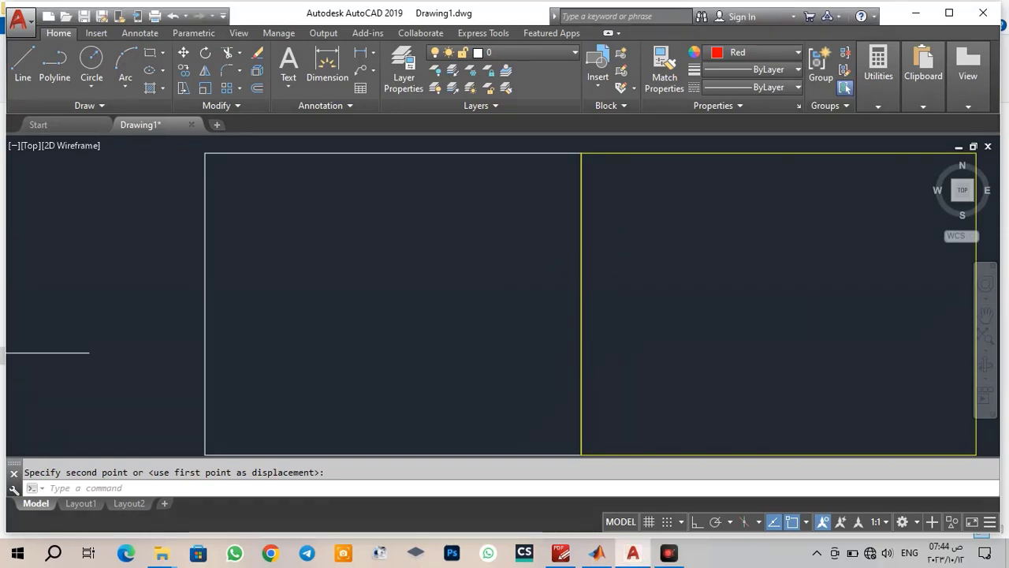
pyautogui.scroll(-4, 570, 304)
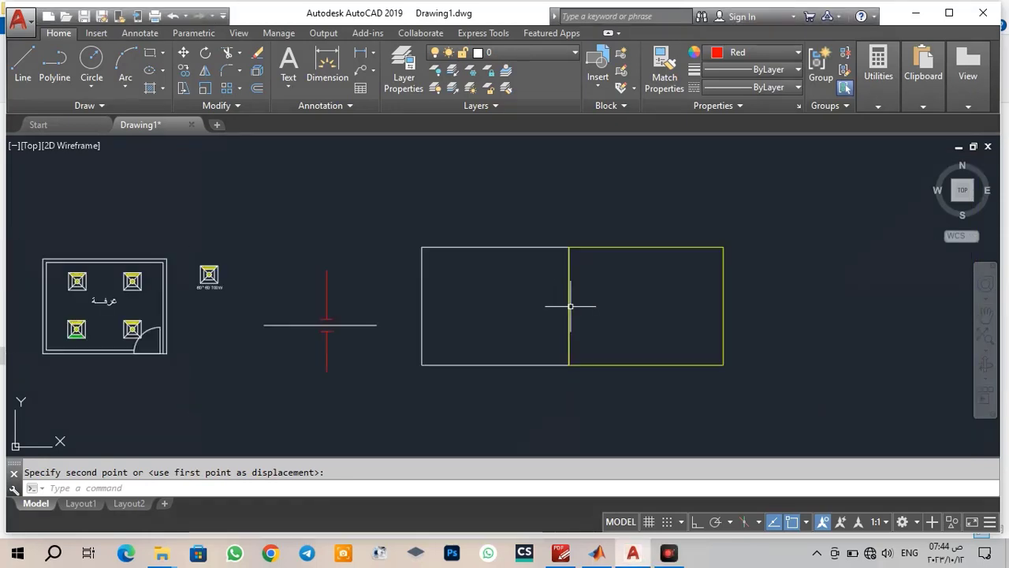
# - Move the yellow rectangle back out to the right, leaving a gap
pyautogui.click(604, 246)
pyautogui.press('Return')
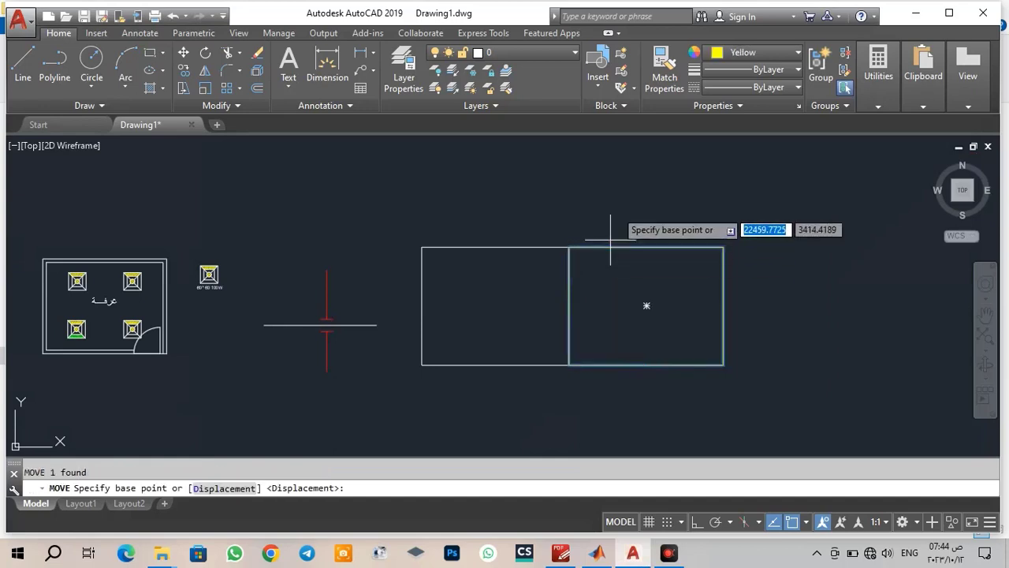
pyautogui.click(612, 221)
pyautogui.scroll(2, 634, 319)
pyautogui.scroll(-2, 622, 308)
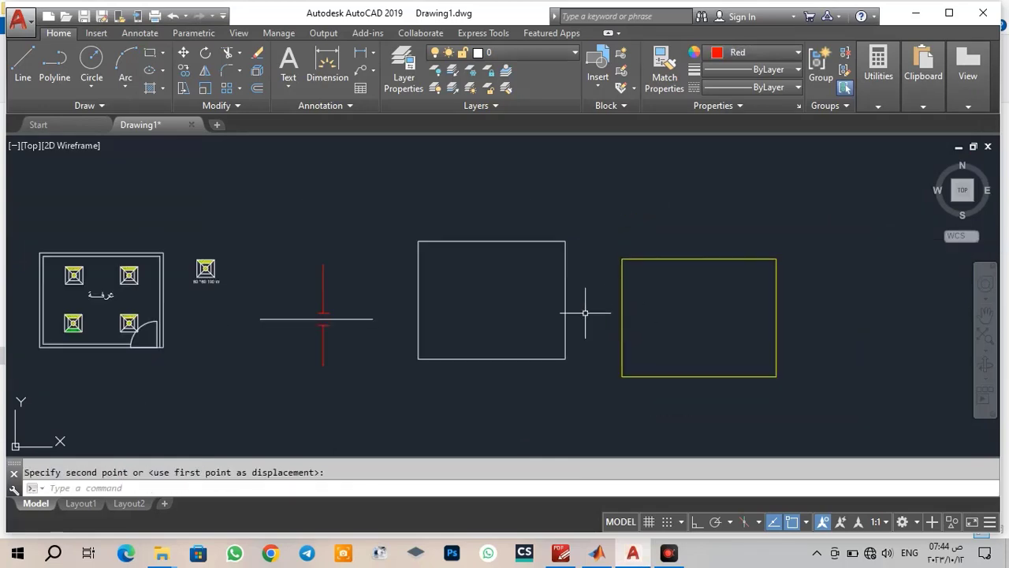
pyautogui.scroll(-2, 394, 276)
# - Draw a 120 × 120 red square with REC Dimensions just right of the 60 * 60 100 W lamp
pyautogui.scroll(2, 241, 280)
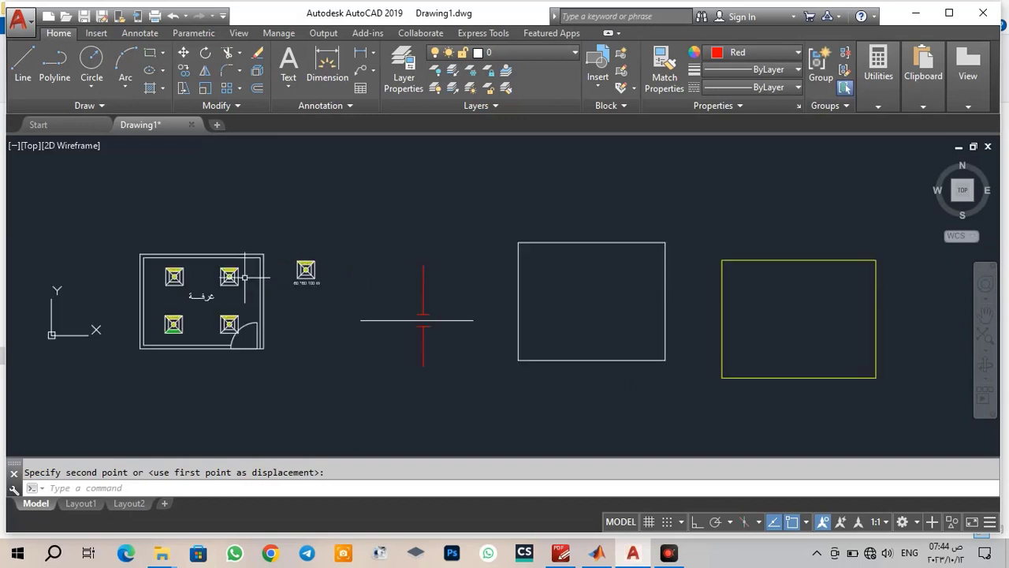
pyautogui.scroll(3, 228, 276)
pyautogui.scroll(2, 229, 276)
pyautogui.scroll(2, 232, 272)
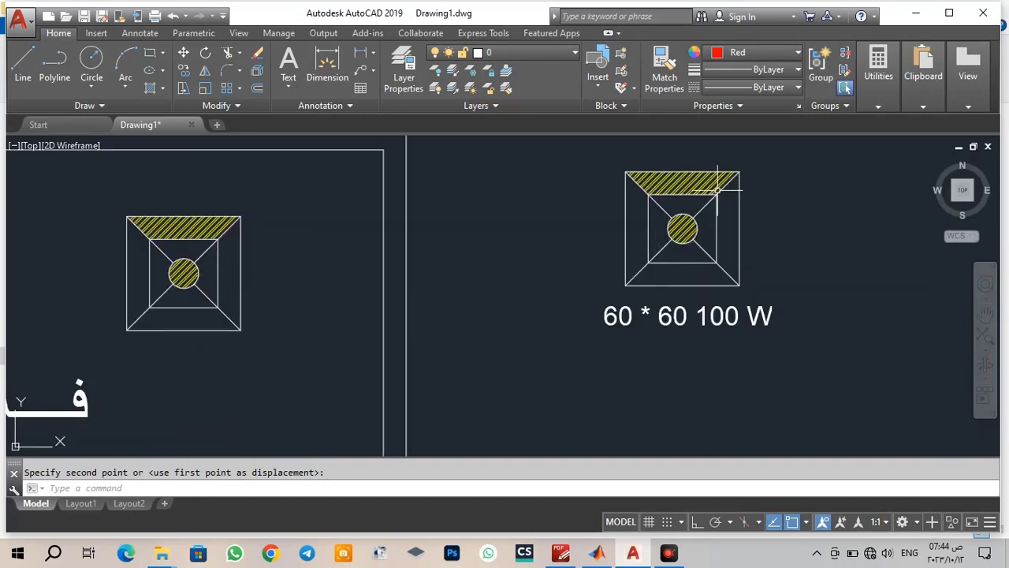
pyautogui.scroll(-2, 430, 224)
pyautogui.scroll(4, 650, 196)
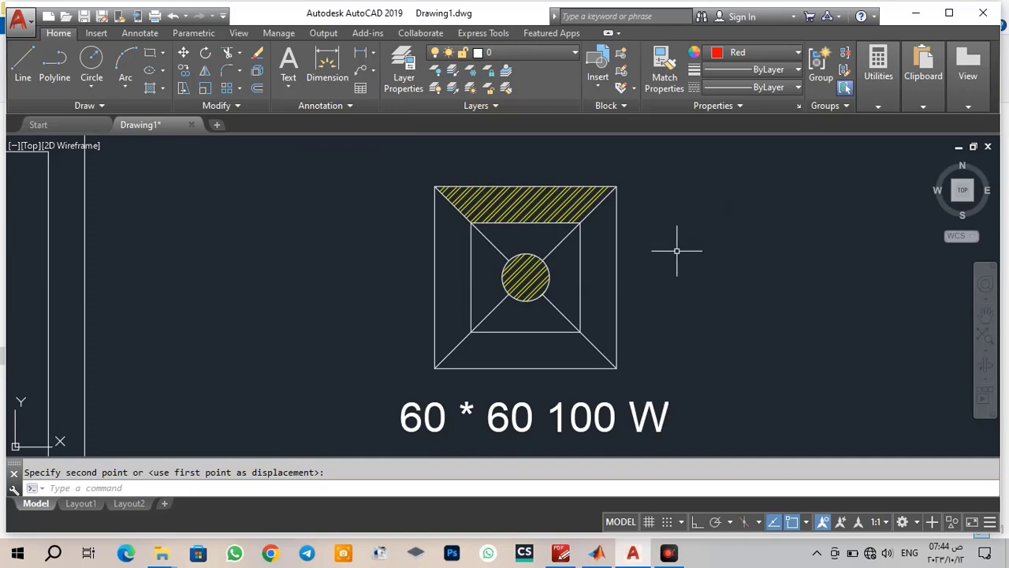
pyautogui.write('rec')
pyautogui.press('Return')
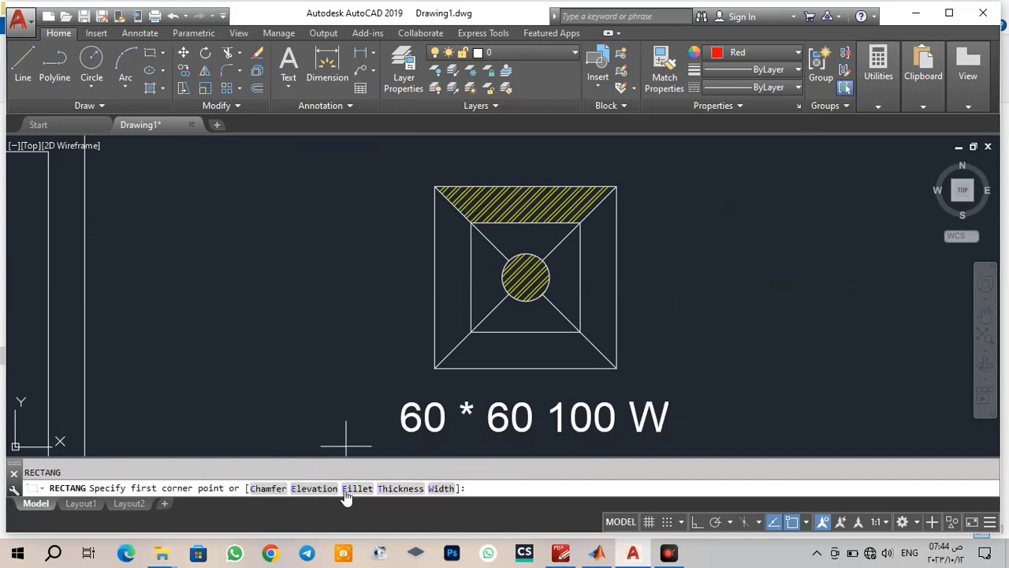
pyautogui.click(661, 253)
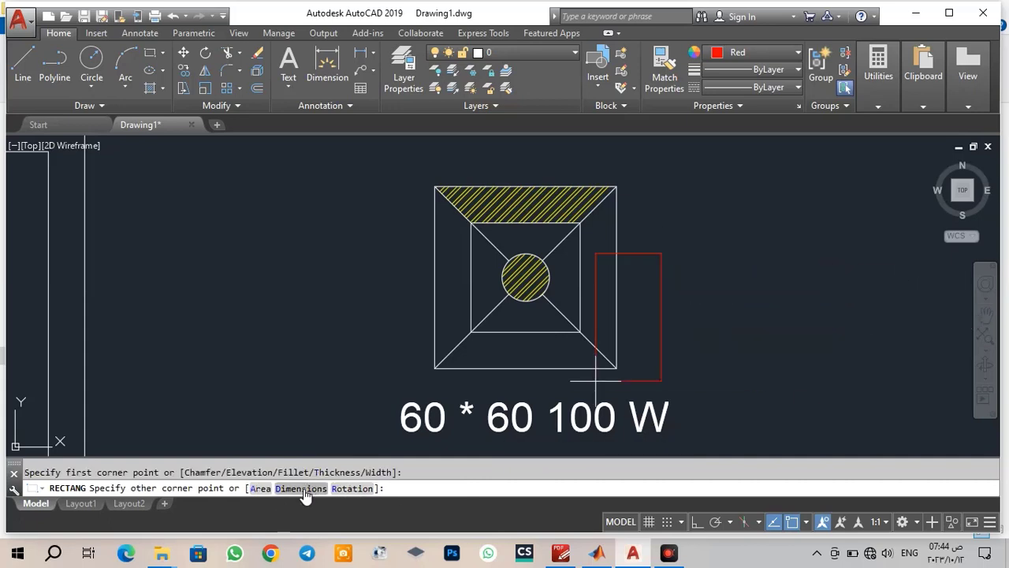
pyautogui.click(303, 491)
pyautogui.write('120')
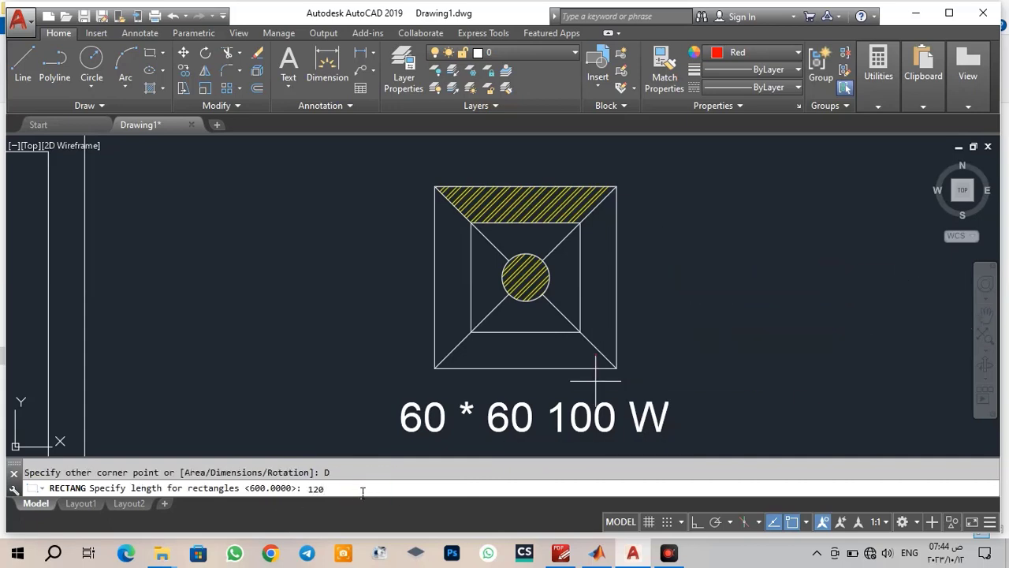
pyautogui.press('Return')
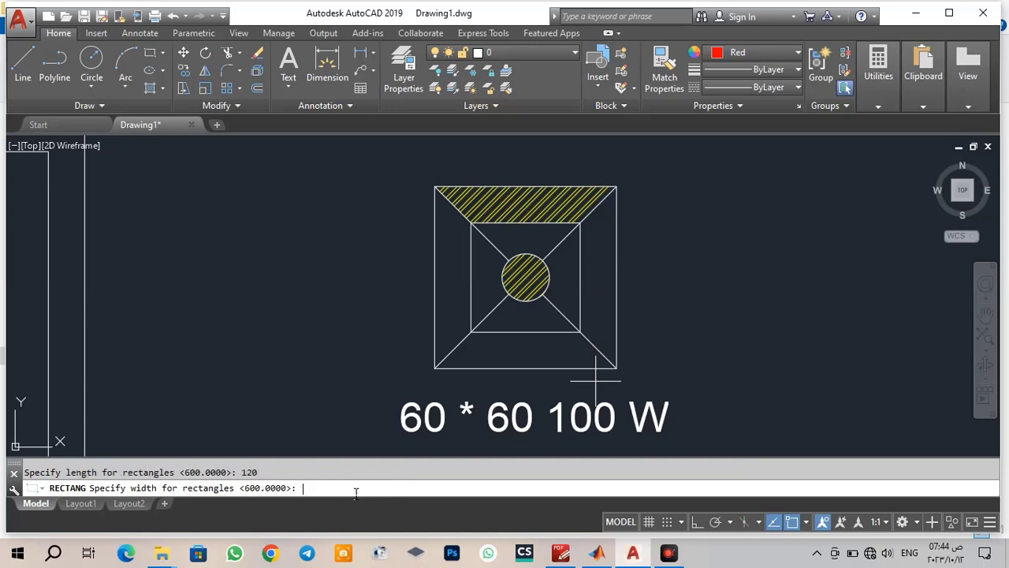
pyautogui.press('Return')
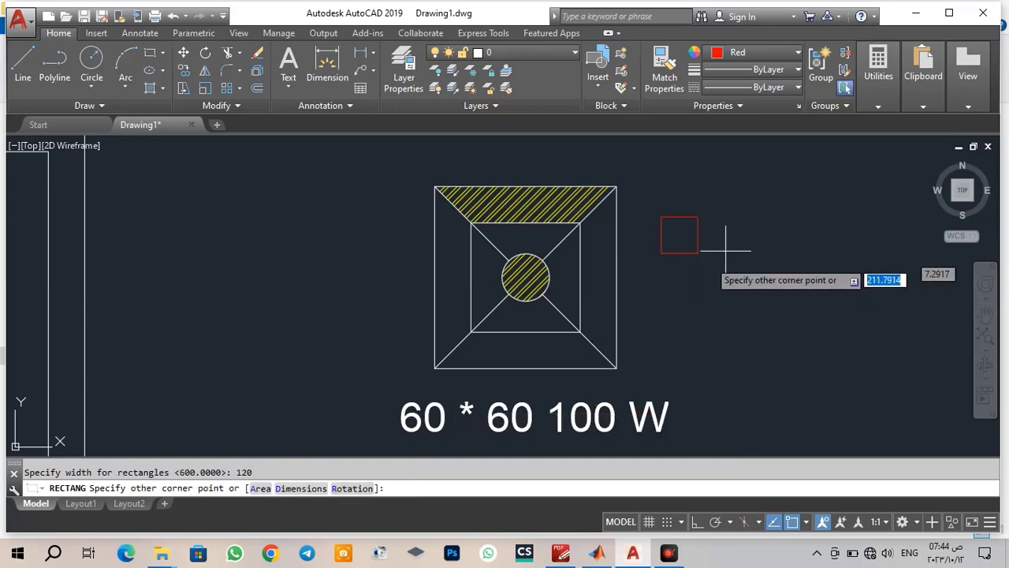
pyautogui.click(683, 253)
pyautogui.click(681, 254)
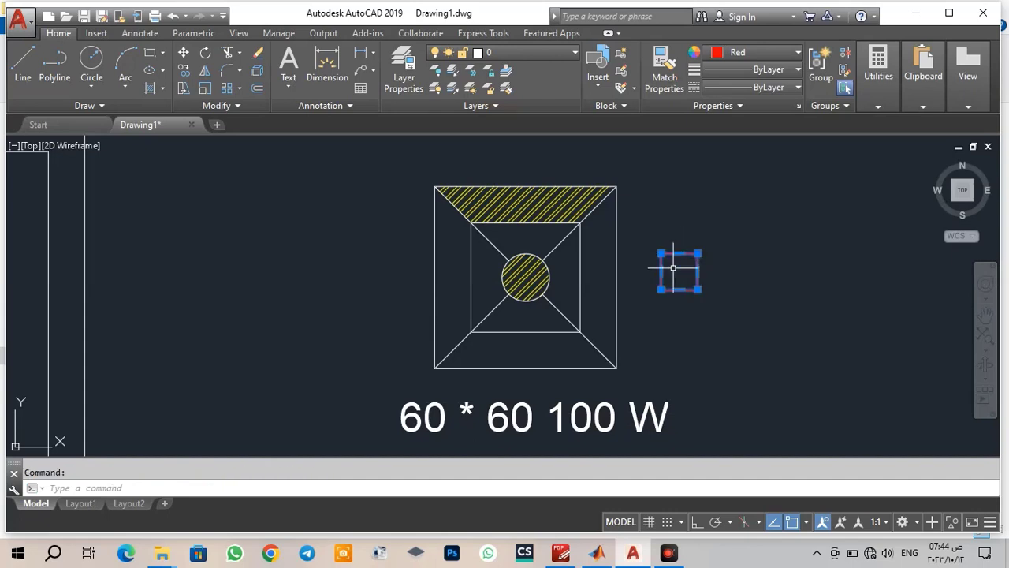
pyautogui.write('SC')
# - Scale the red square by reference so its top edge spans the lamp fixture's full width
pyautogui.press('Return')
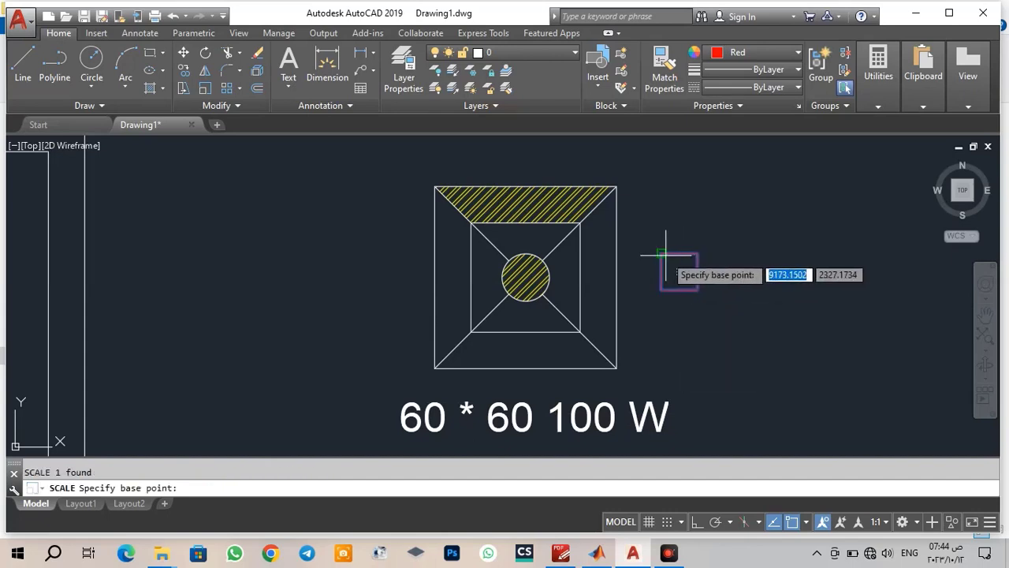
pyautogui.click(663, 253)
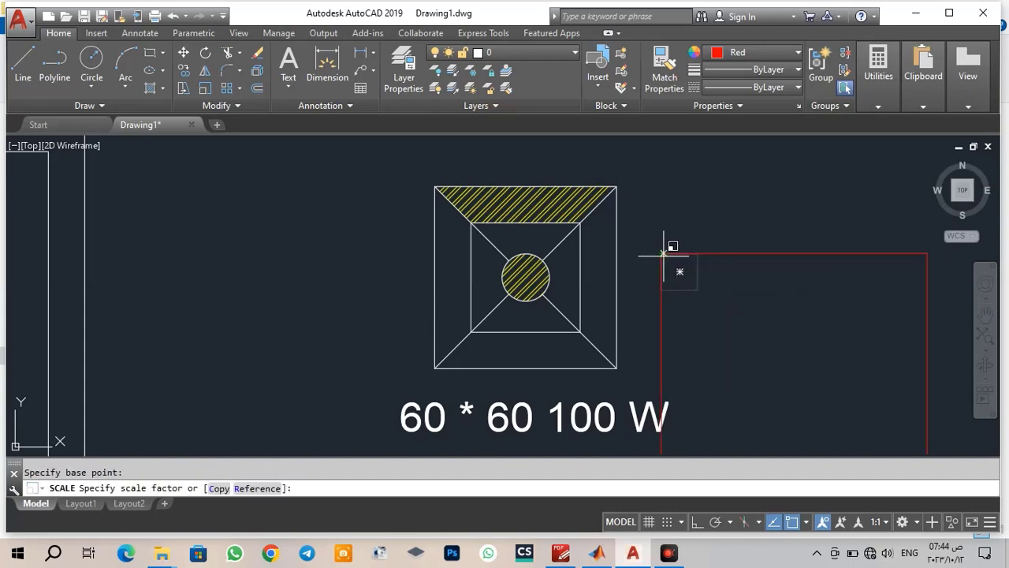
pyautogui.click(257, 488)
pyautogui.scroll(4, 612, 248)
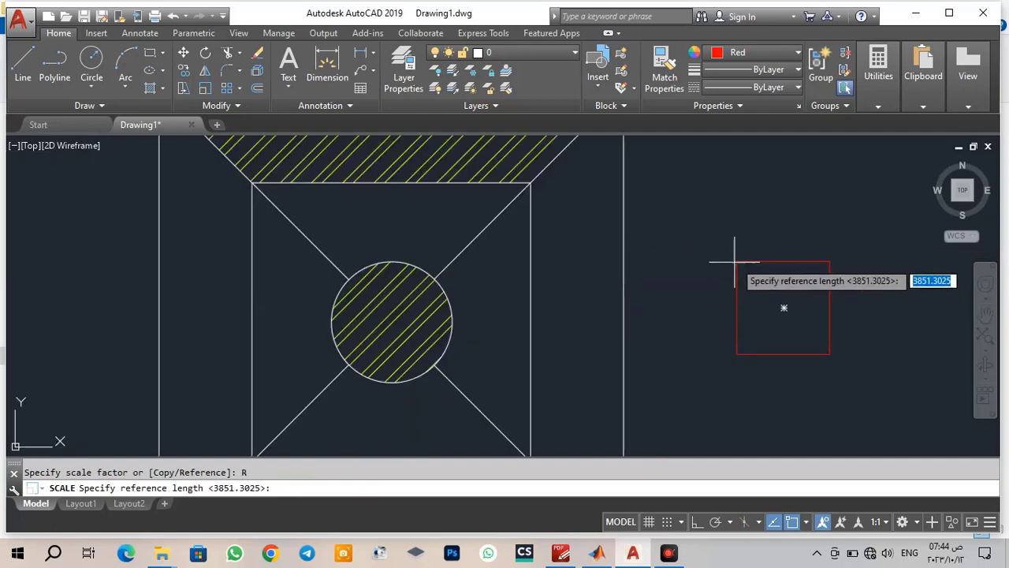
pyautogui.click(737, 261)
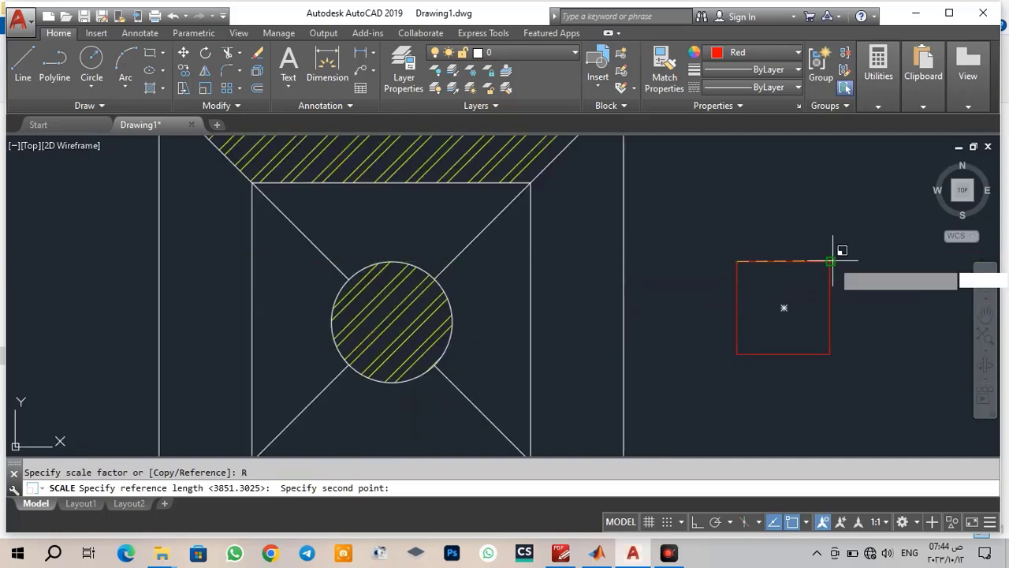
pyautogui.click(829, 261)
pyautogui.write('p')
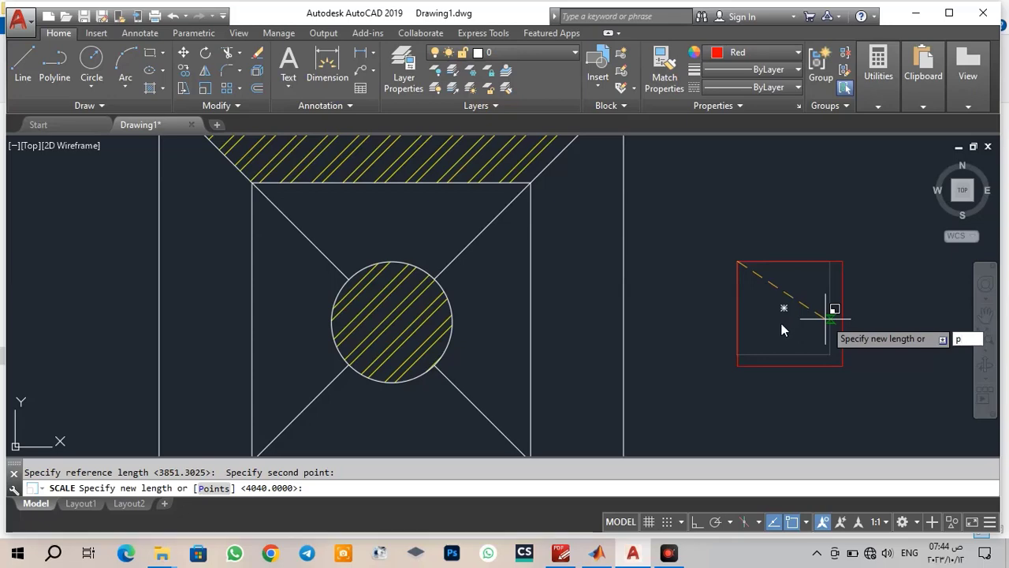
pyautogui.press('Return')
pyautogui.scroll(-2, 776, 319)
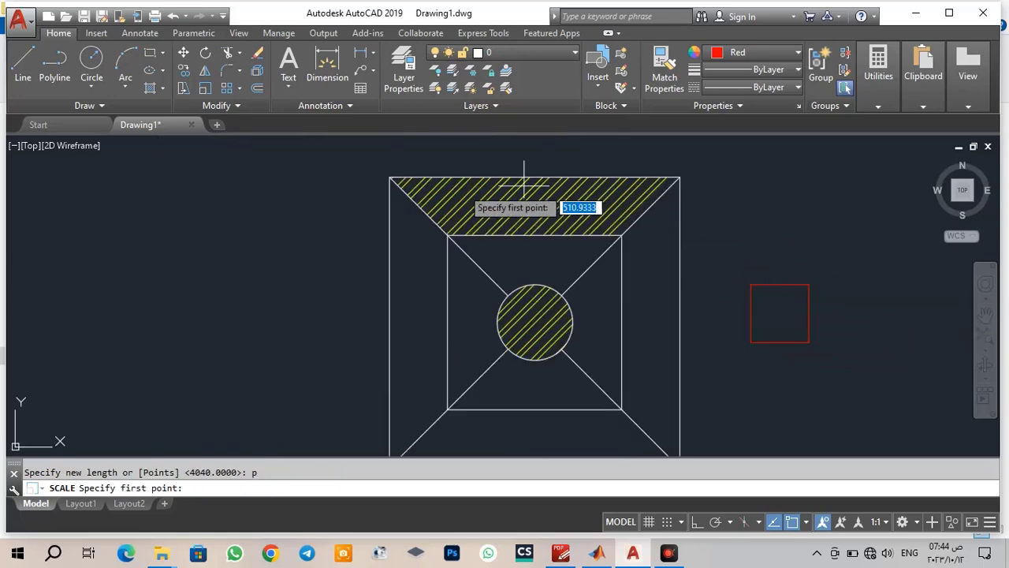
pyautogui.click(389, 176)
pyautogui.click(681, 178)
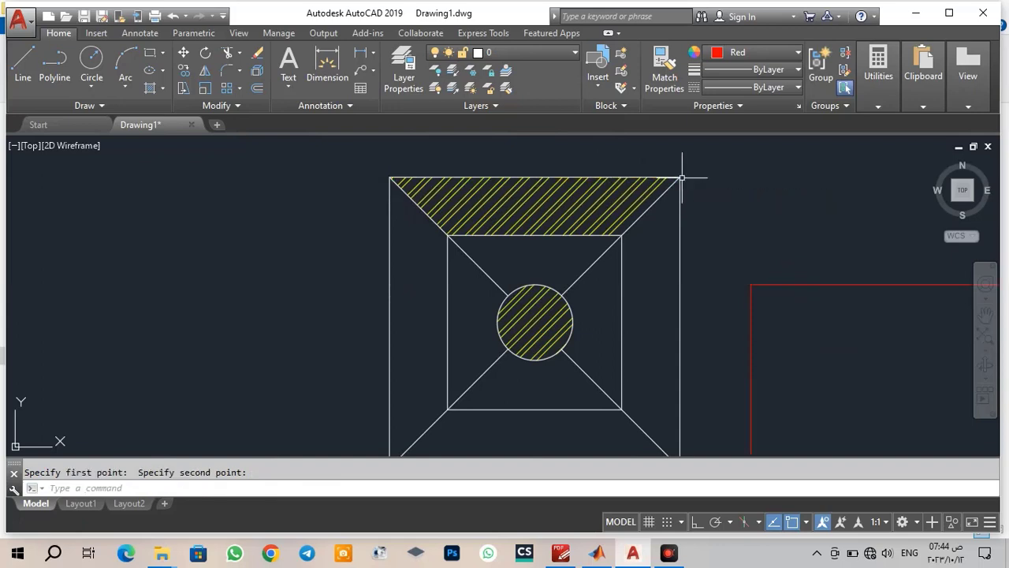
pyautogui.scroll(-4, 757, 268)
pyautogui.click(786, 275)
pyautogui.write('Nm')
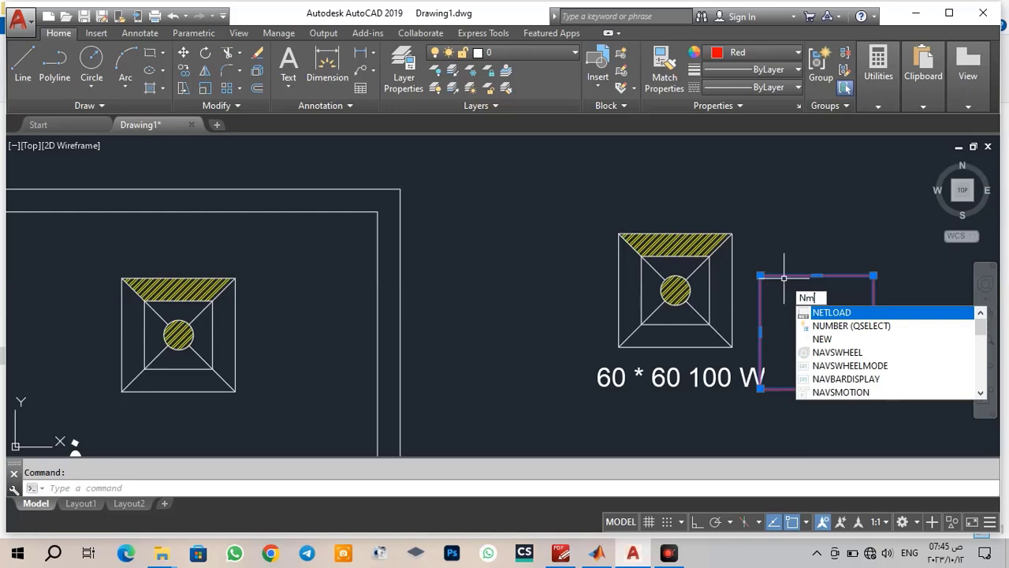
pyautogui.press('BackSpace')
pyautogui.write('m')
pyautogui.press('BackSpace')
pyautogui.write('m')
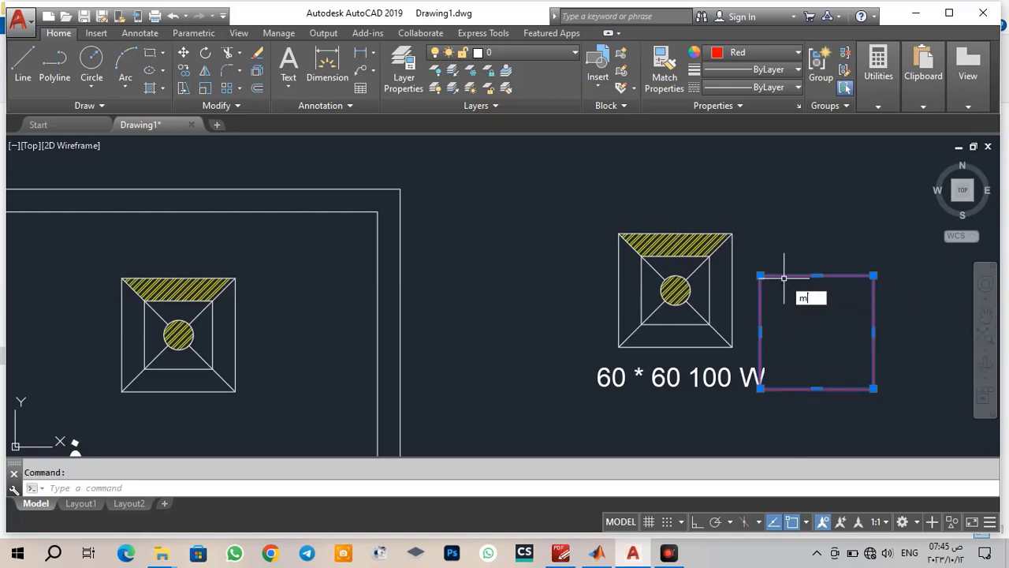
pyautogui.press('Return')
pyautogui.click(760, 275)
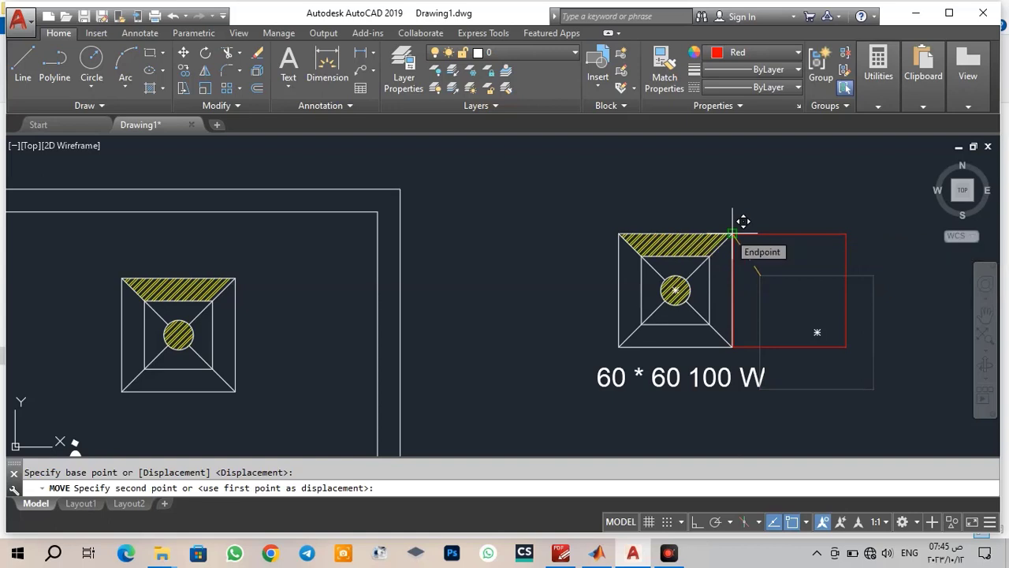
pyautogui.click(741, 225)
pyautogui.scroll(2, 833, 288)
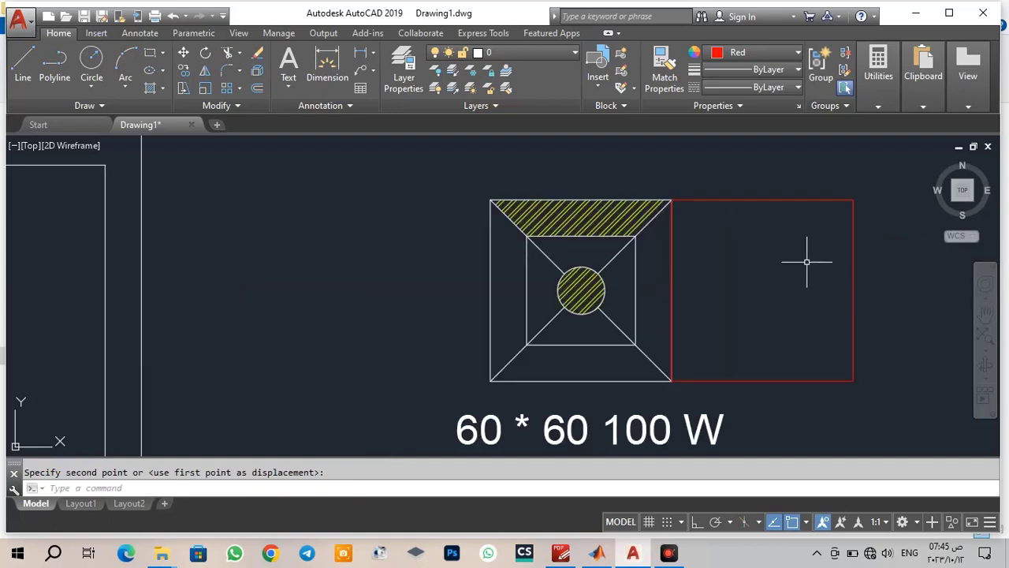
pyautogui.scroll(-4, 764, 245)
pyautogui.scroll(-2, 505, 315)
pyautogui.scroll(-2, 462, 292)
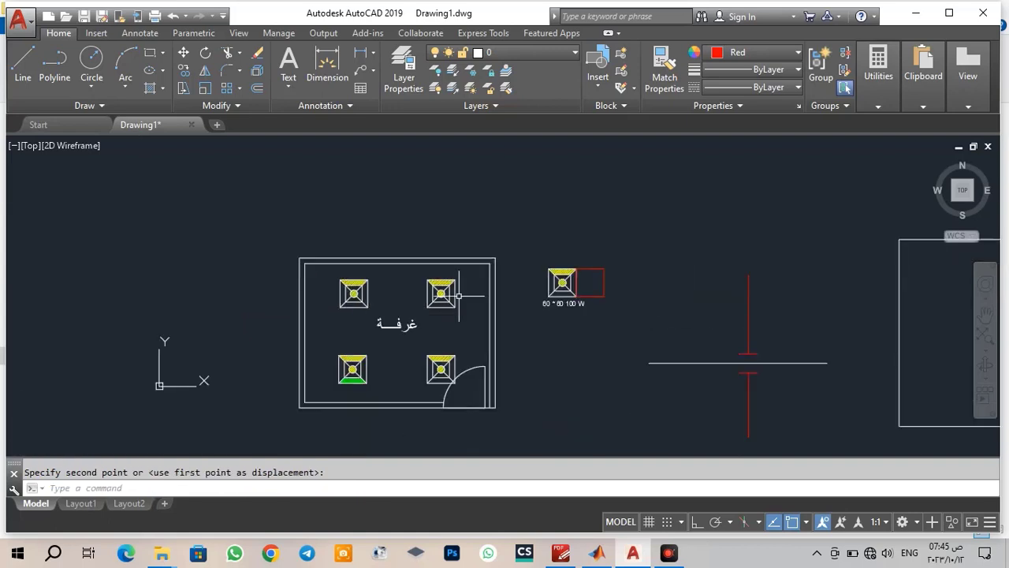
pyautogui.scroll(2, 561, 282)
pyautogui.scroll(2, 576, 282)
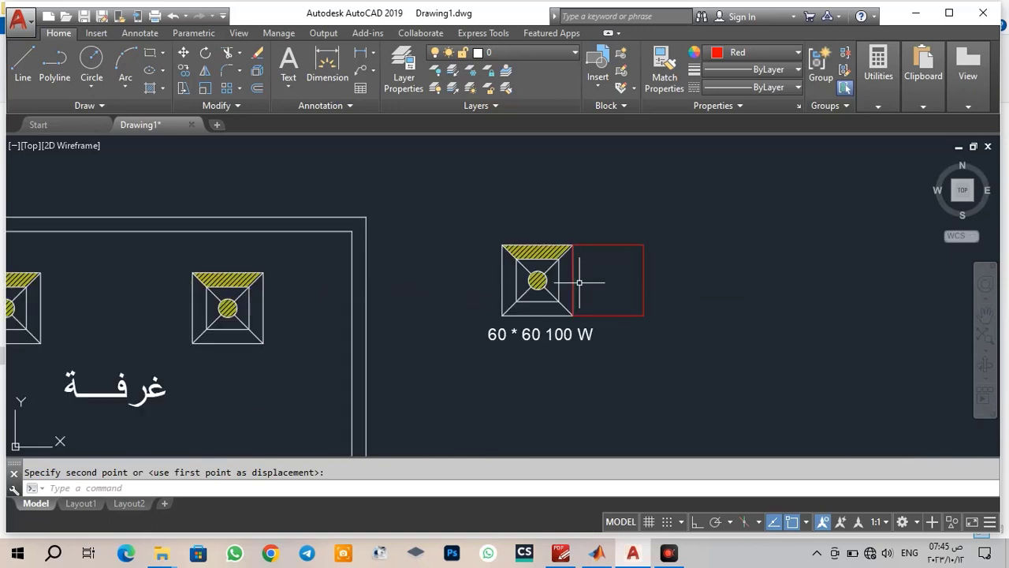
pyautogui.click(655, 217)
pyautogui.scroll(-4, 526, 295)
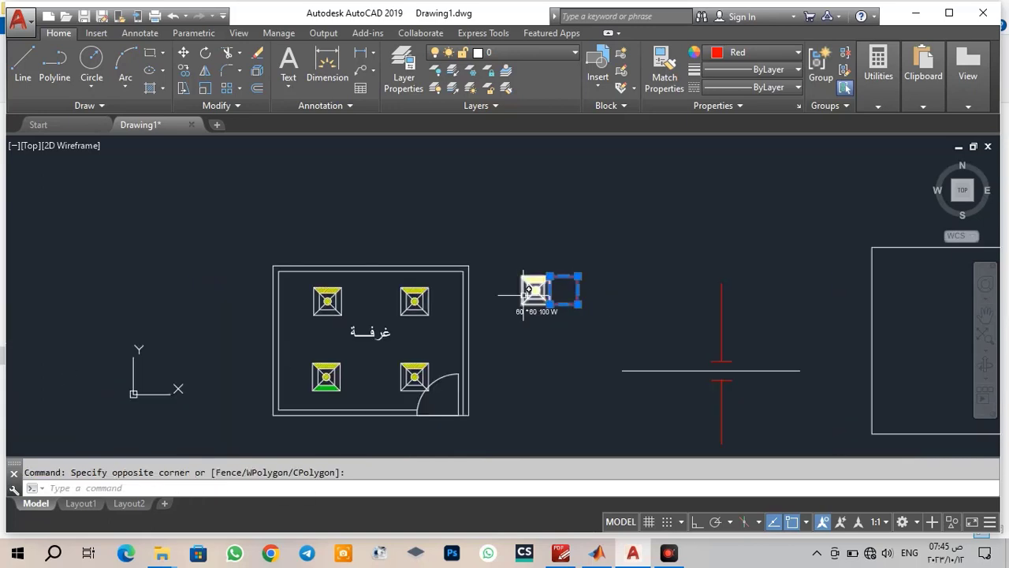
pyautogui.scroll(-2, 527, 296)
pyautogui.scroll(-2, 363, 300)
pyautogui.scroll(2, 499, 287)
pyautogui.scroll(2, 502, 296)
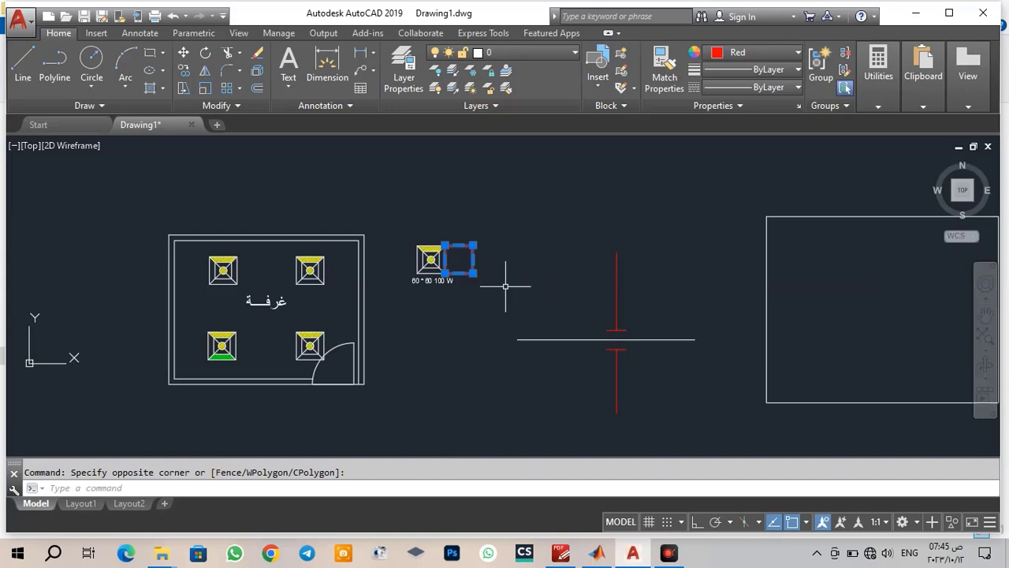
pyautogui.scroll(1, 496, 236)
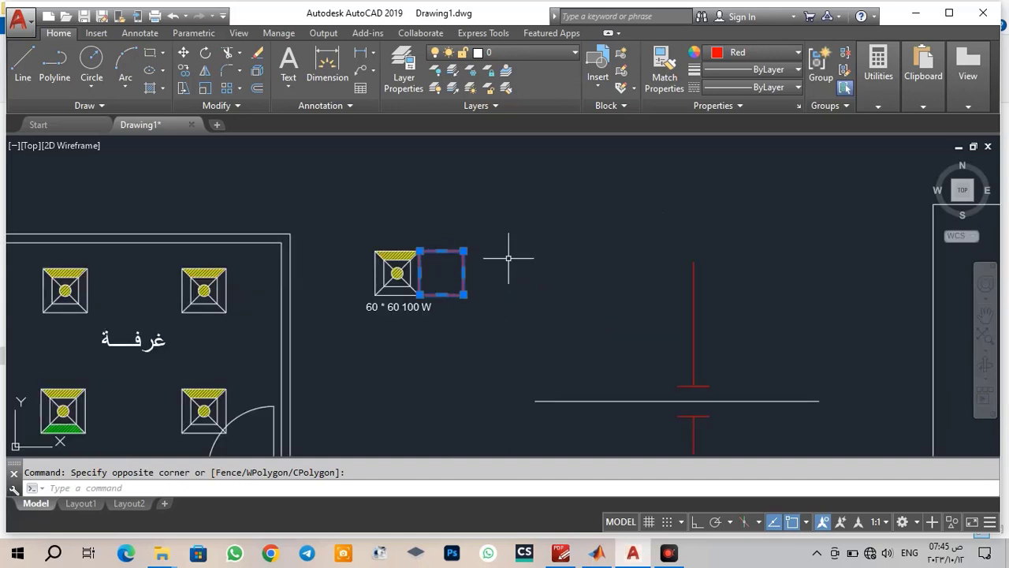
pyautogui.press('Escape')
pyautogui.scroll(-2, 524, 271)
pyautogui.scroll(2, 596, 265)
pyautogui.scroll(2, 597, 265)
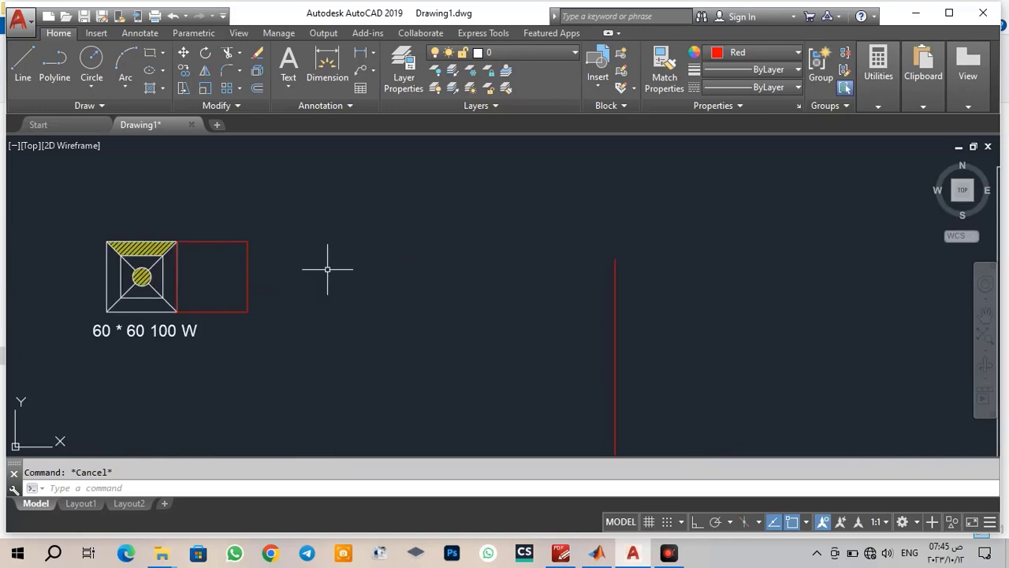
pyautogui.scroll(-5, 255, 270)
pyautogui.scroll(4, 462, 301)
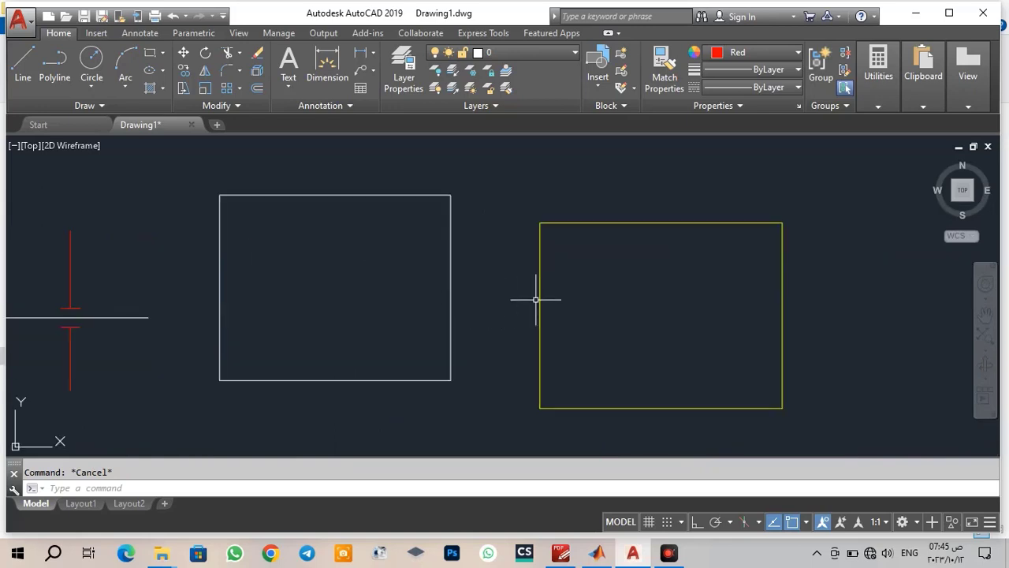
pyautogui.click(540, 300)
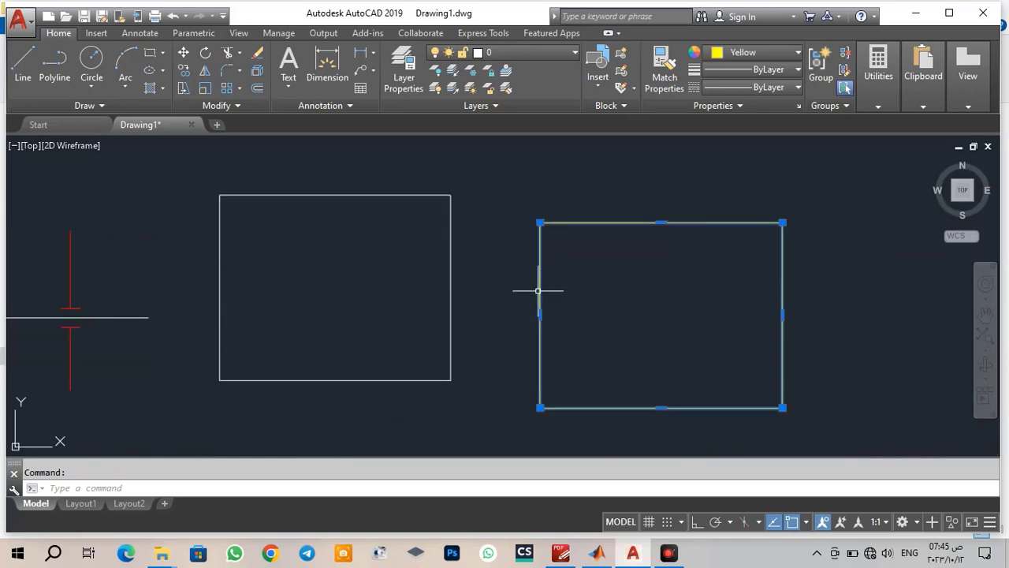
pyautogui.write('SC')
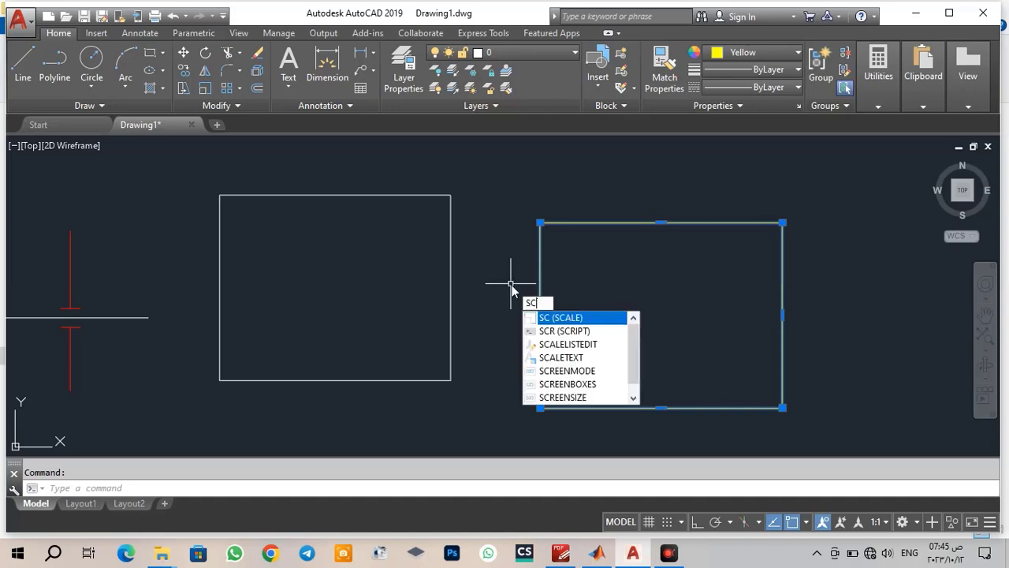
pyautogui.press('Return')
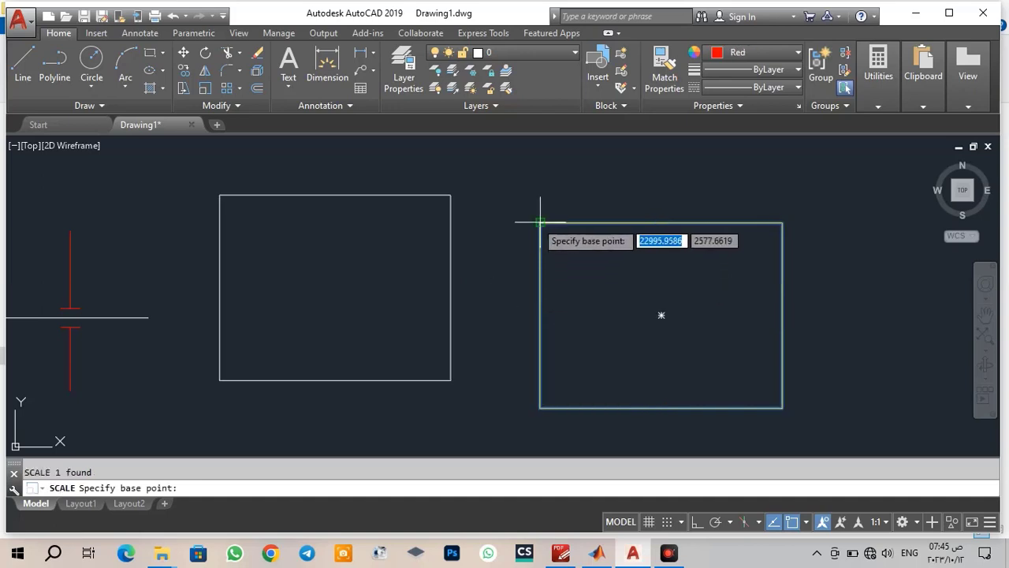
pyautogui.click(540, 221)
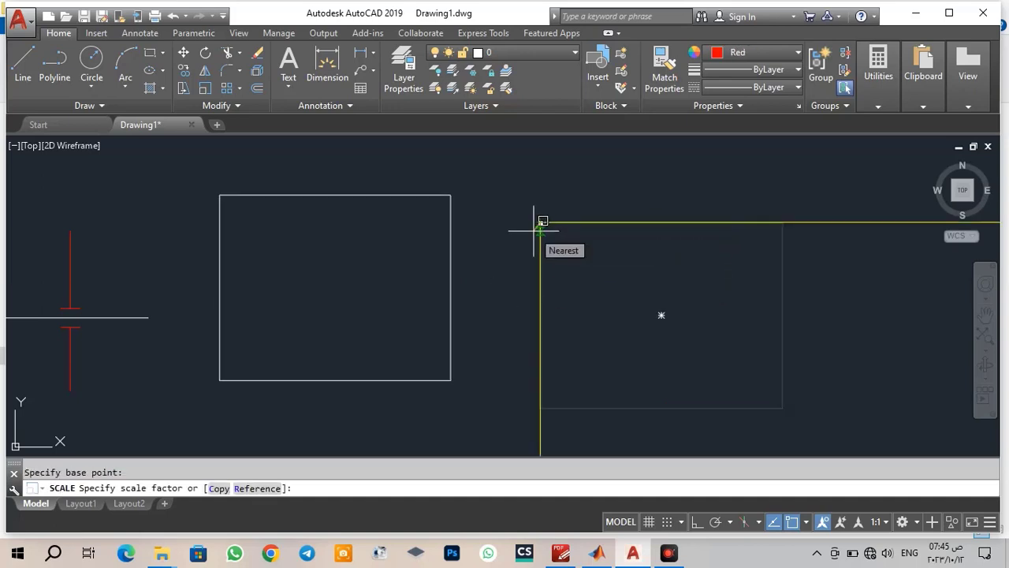
pyautogui.write('2')
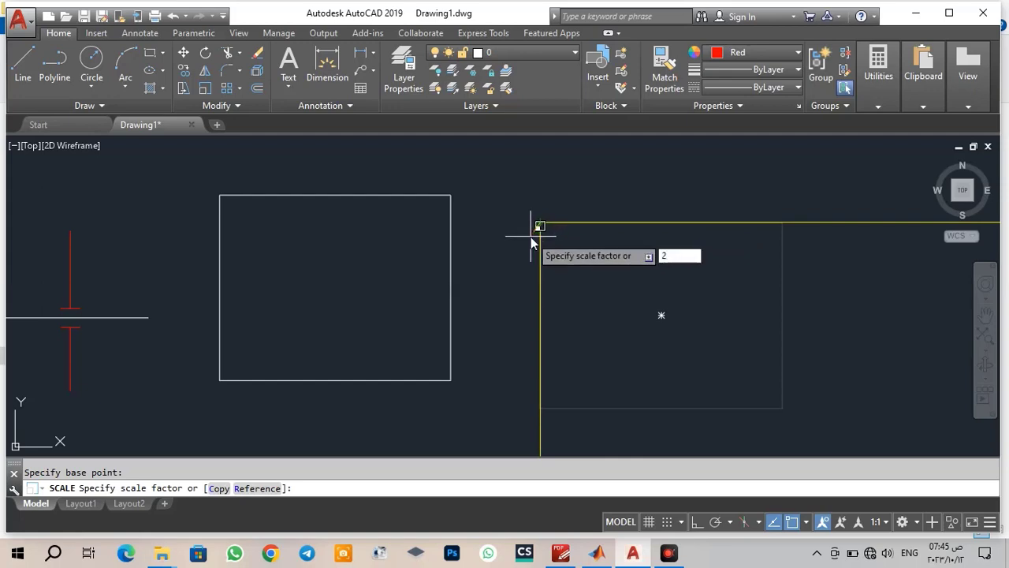
pyautogui.press('Return')
pyautogui.scroll(-3, 523, 226)
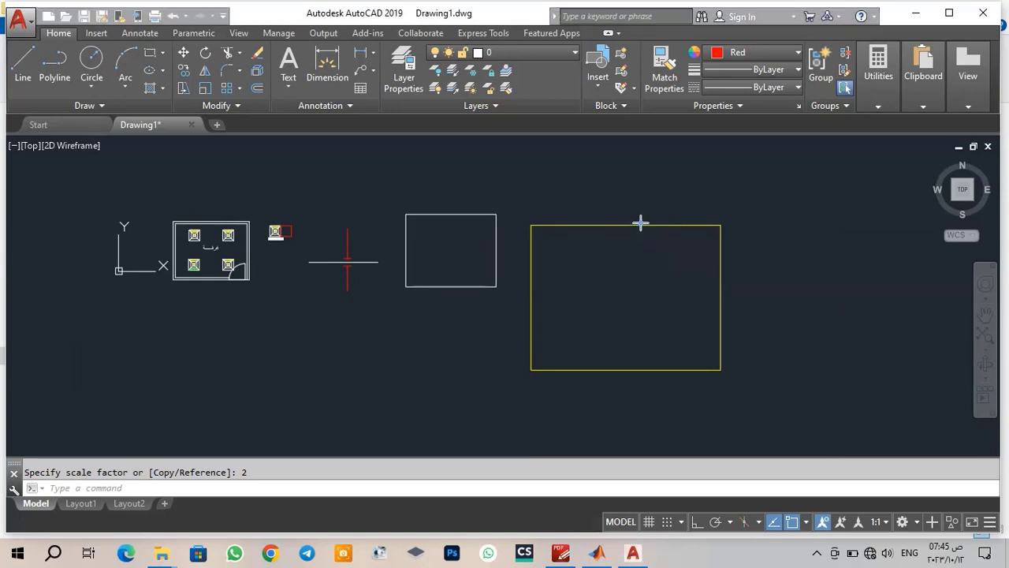
pyautogui.moveTo(560, 301)
pyautogui.mouseDown()
pyautogui.moveTo(725, 223)
pyautogui.moveTo(635, 359)
pyautogui.mouseUp()
pyautogui.moveTo(482, 276); pyautogui.dragTo(439, 219)
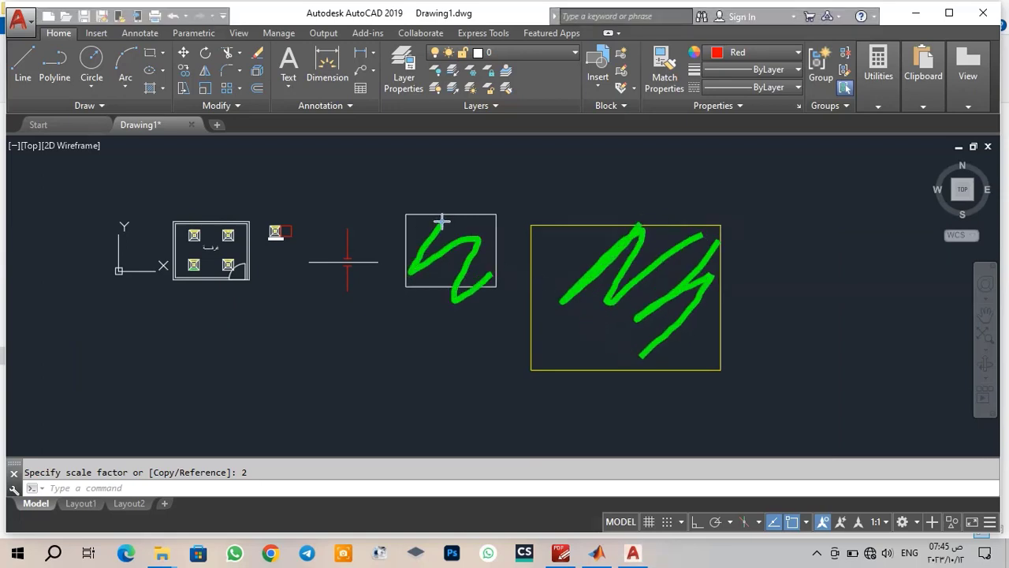
pyautogui.press('Escape')
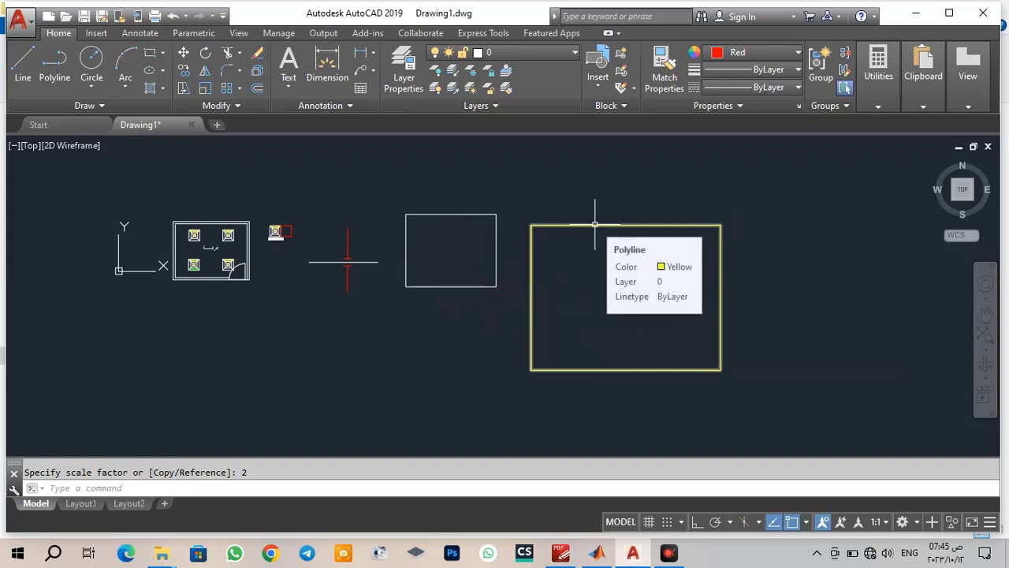
pyautogui.click(594, 227)
pyautogui.write('sc')
pyautogui.press('Return')
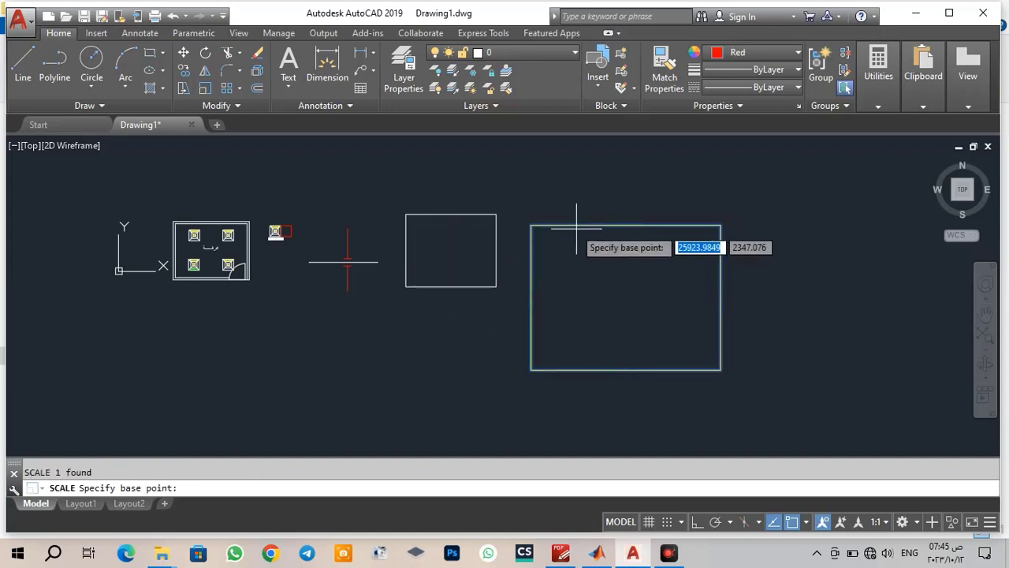
pyautogui.click(531, 226)
pyautogui.write('.5')
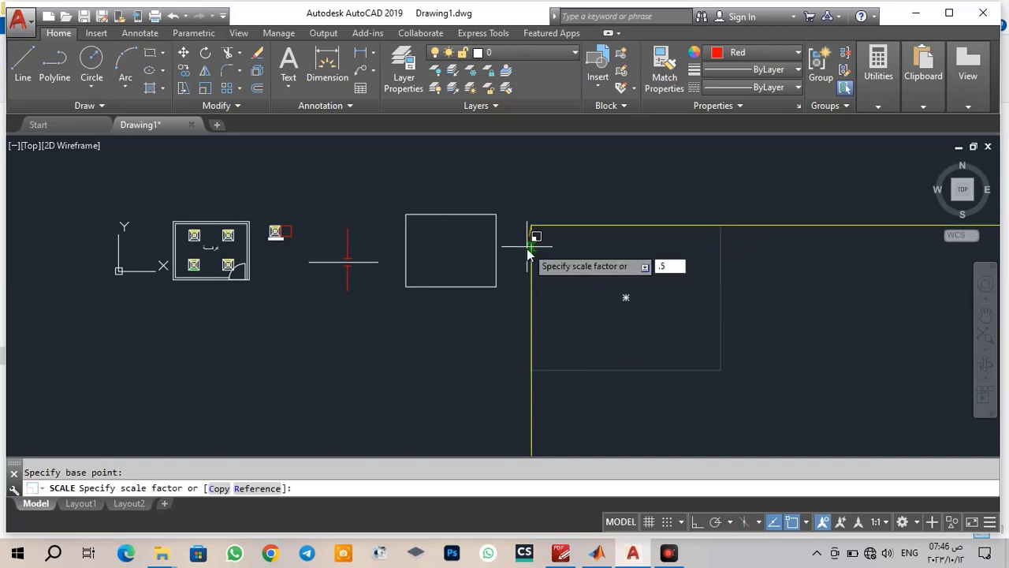
pyautogui.press('Return')
pyautogui.scroll(3, 512, 214)
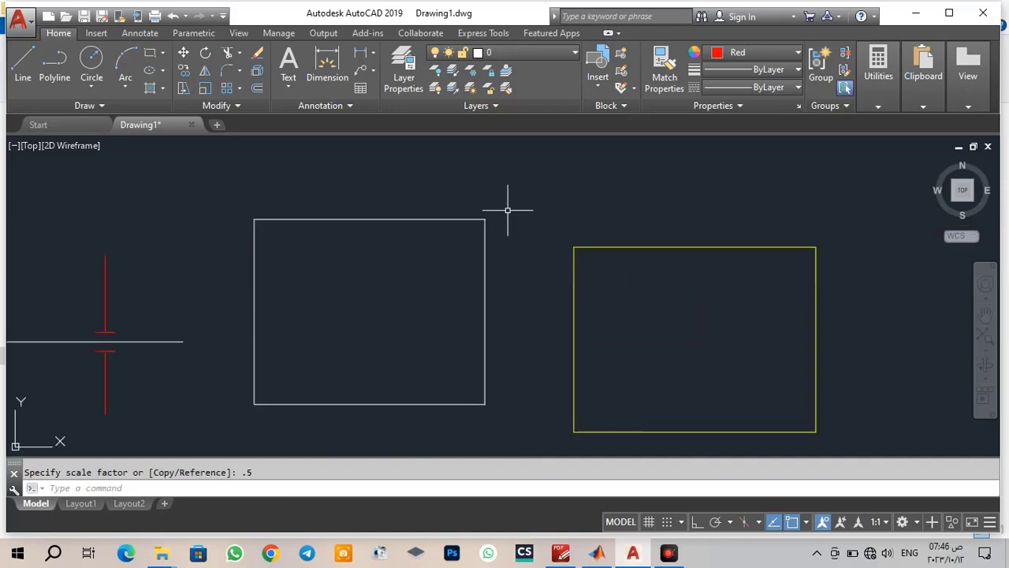
pyautogui.scroll(-1, 530, 251)
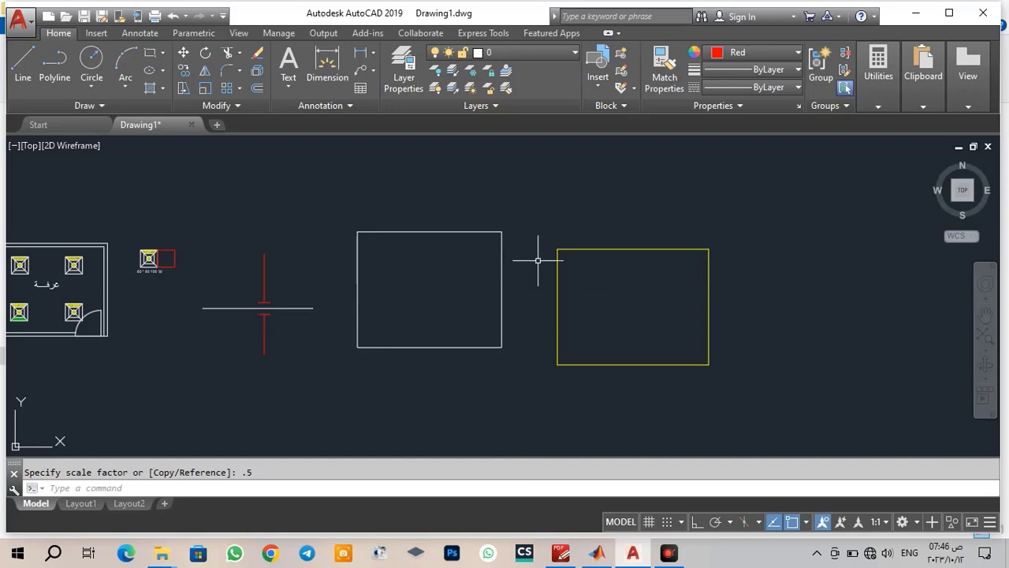
# - Window-select the red square beside the 60 * 60 100 W fixture and delete it
pyautogui.scroll(-2, 538, 260)
pyautogui.scroll(2, 197, 275)
pyautogui.scroll(4, 365, 252)
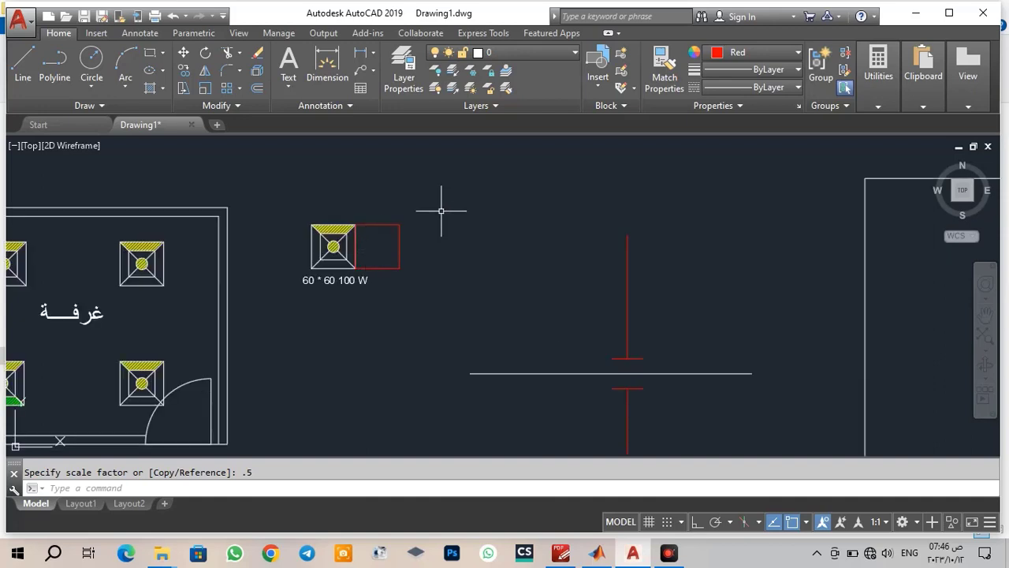
pyautogui.click(400, 205)
pyautogui.click(391, 244)
pyautogui.press('Delete')
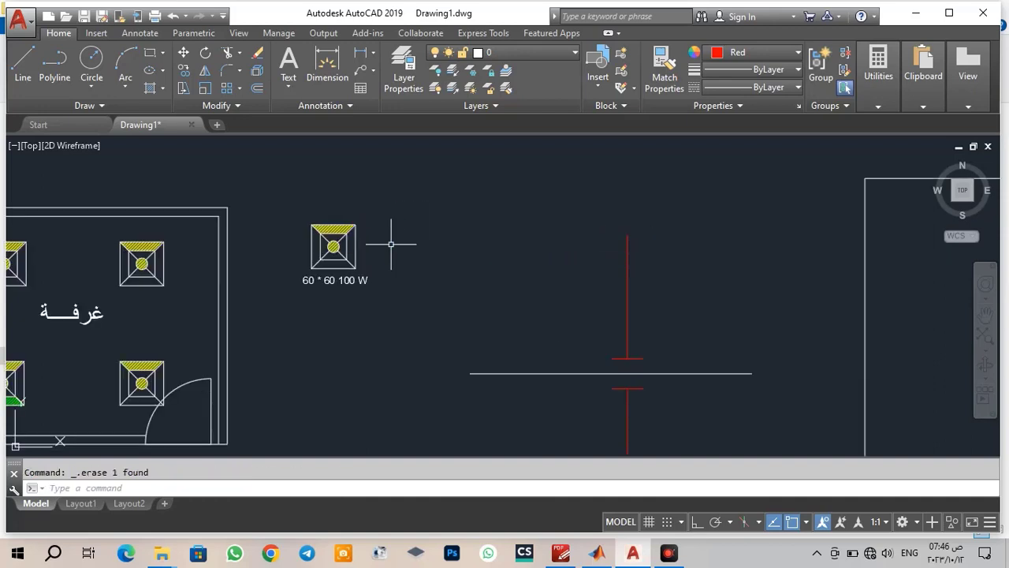
pyautogui.scroll(-2, 411, 266)
pyautogui.scroll(-2, 411, 266)
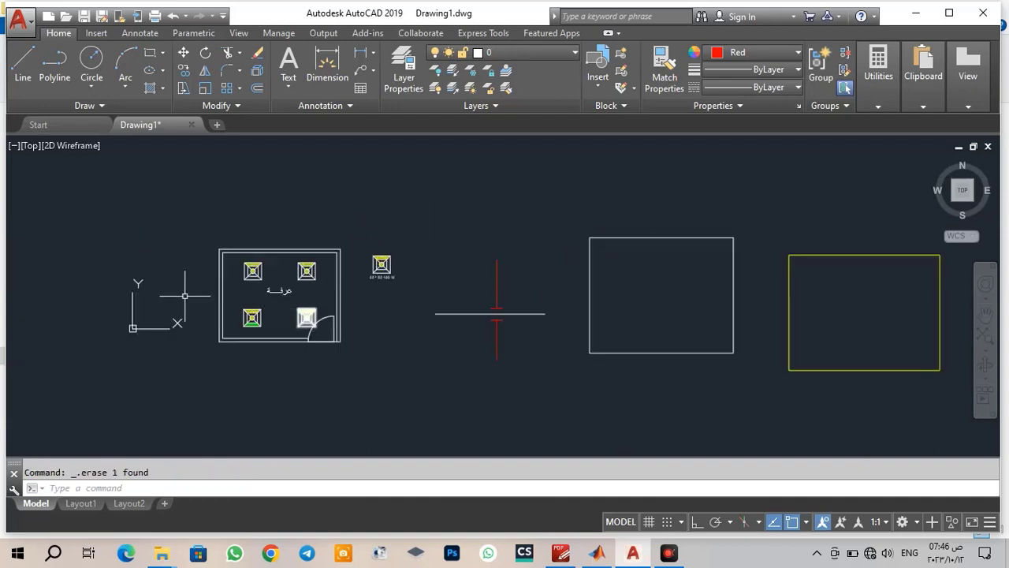
pyautogui.scroll(4, 188, 300)
pyautogui.scroll(2, 188, 300)
pyautogui.scroll(-2, 339, 292)
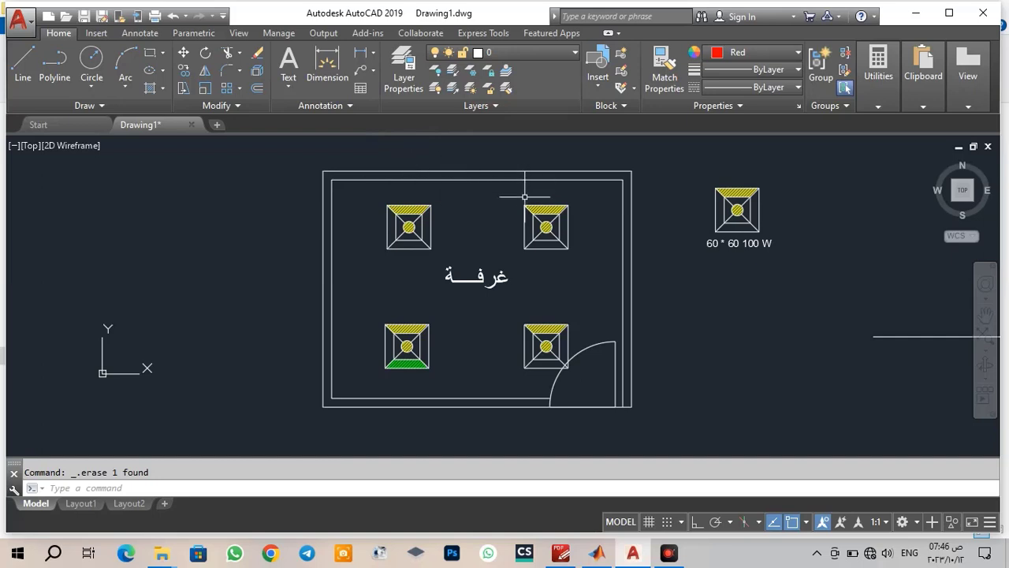
# - Add a new layer in Layer Properties with yellow colour 50 and make it current
pyautogui.click(402, 72)
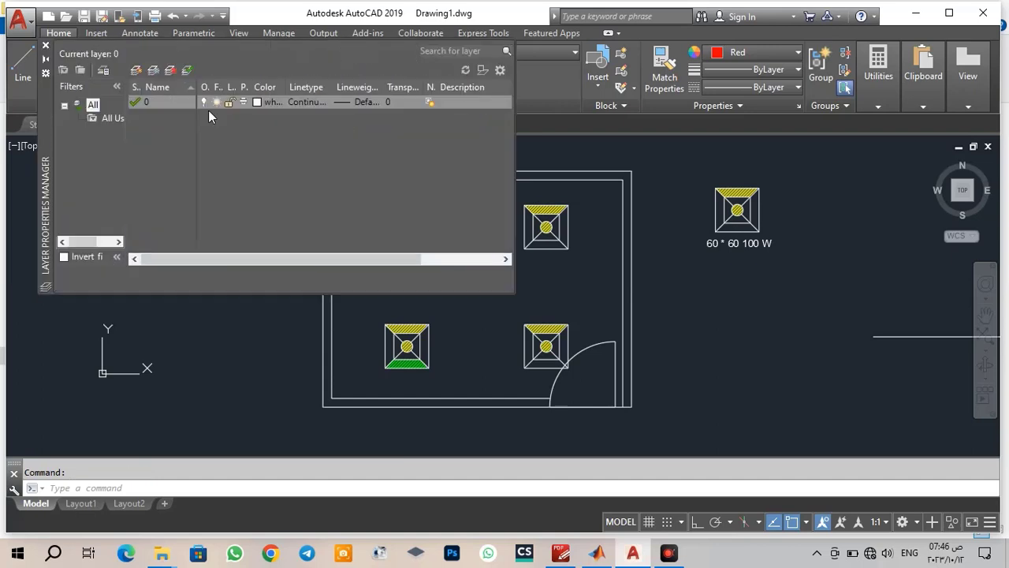
pyautogui.click(136, 73)
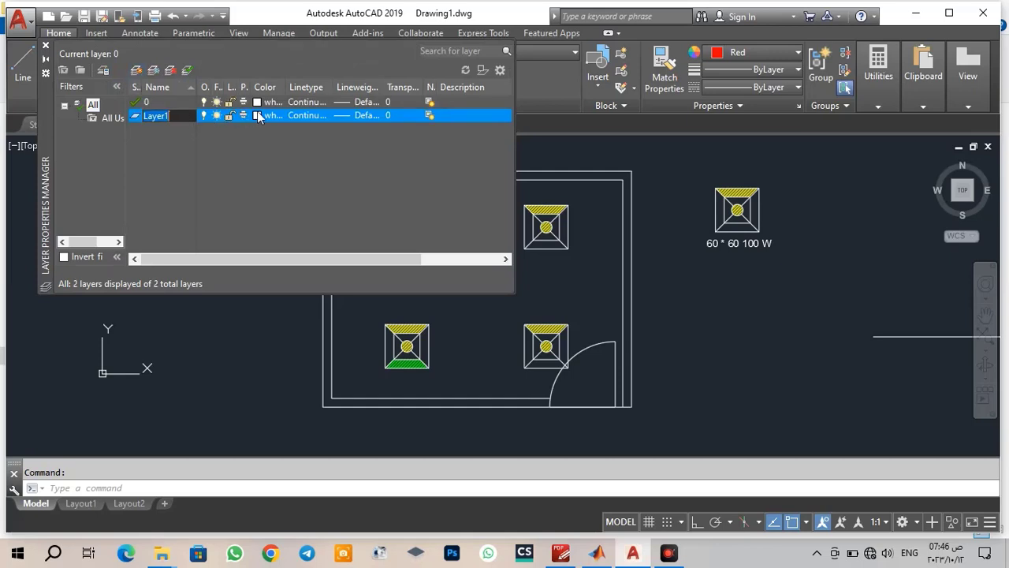
pyautogui.press('BackSpace')
pyautogui.click(257, 115)
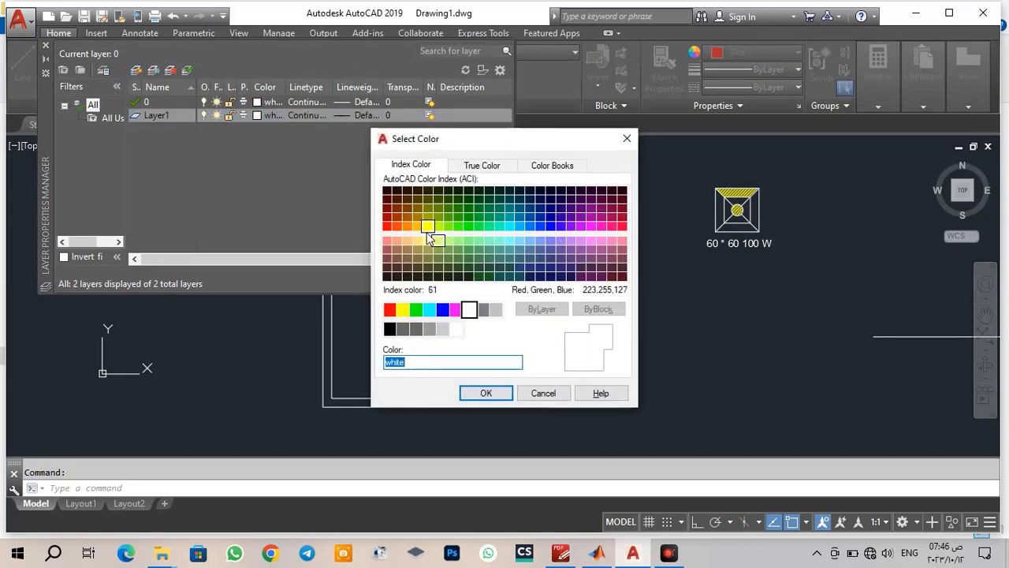
pyautogui.click(426, 228)
pyautogui.click(485, 392)
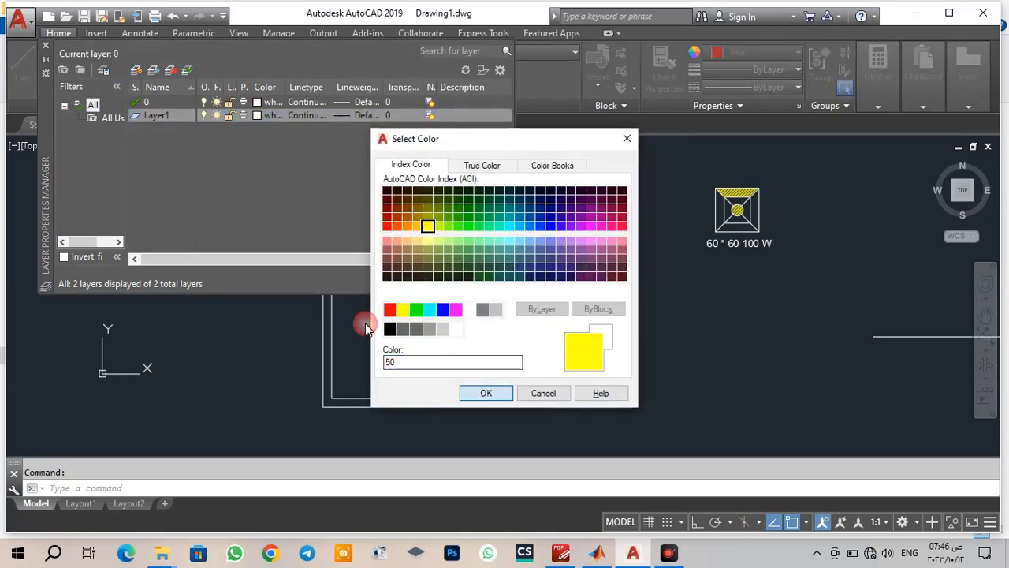
pyautogui.doubleClick(159, 115)
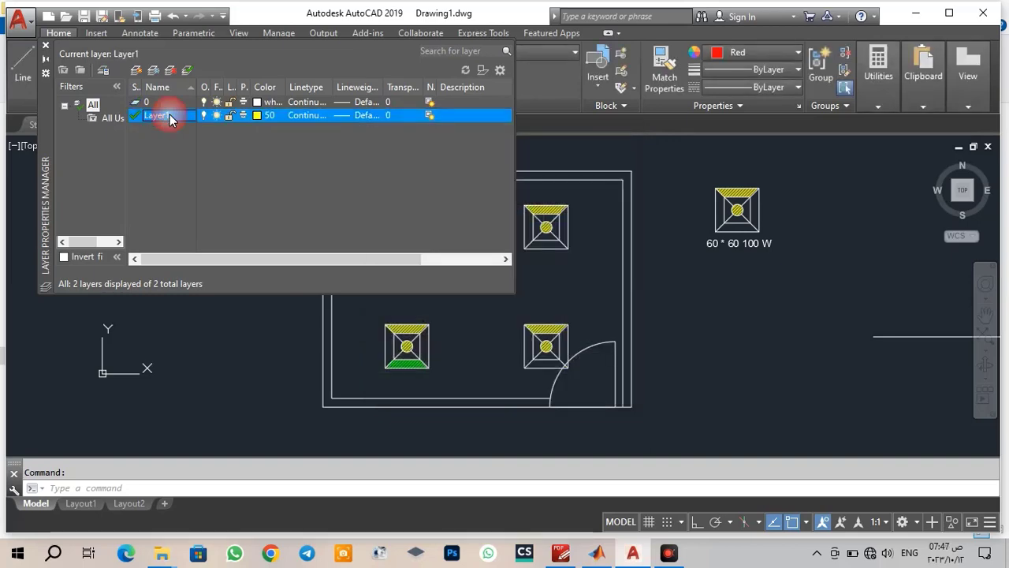
# - Rename the new layer from Layer1 to 'lights' and close the layer manager
pyautogui.rightClick(171, 114)
pyautogui.click(157, 115)
pyautogui.click(161, 116)
pyautogui.write('lights')
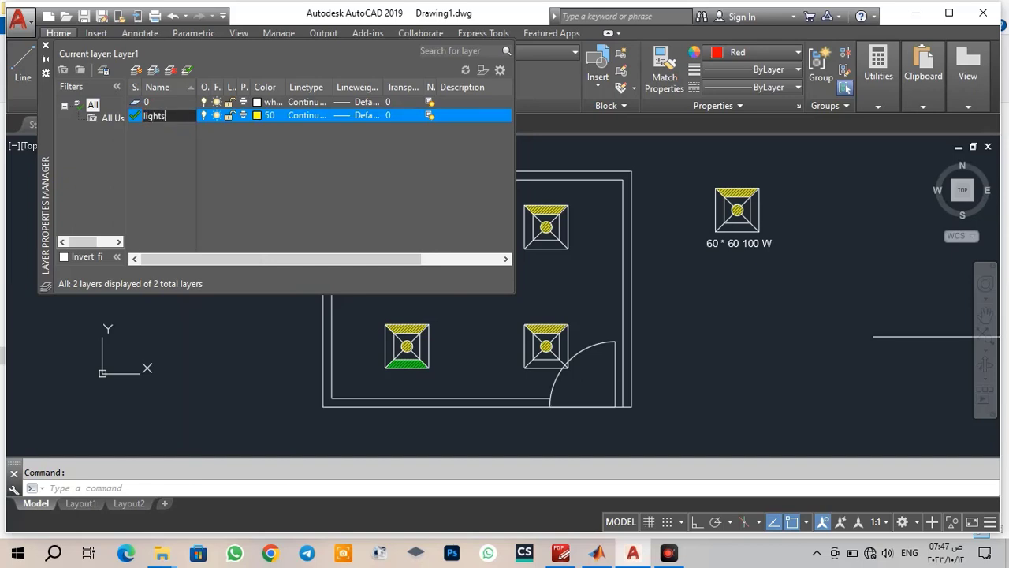
pyautogui.press('BackSpace')
pyautogui.press('BackSpace')
pyautogui.press('BackSpace')
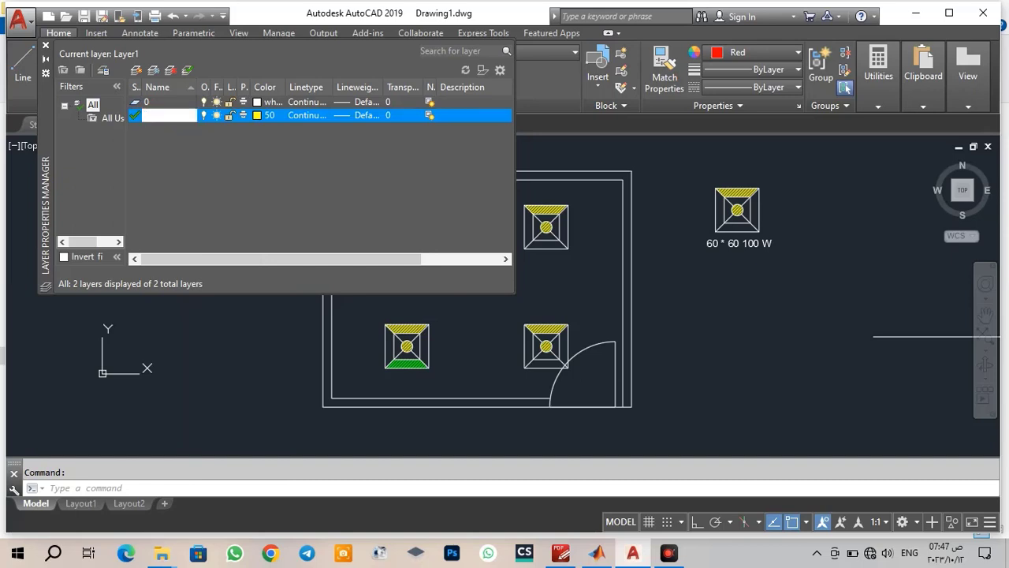
pyautogui.write('lights')
pyautogui.click(45, 45)
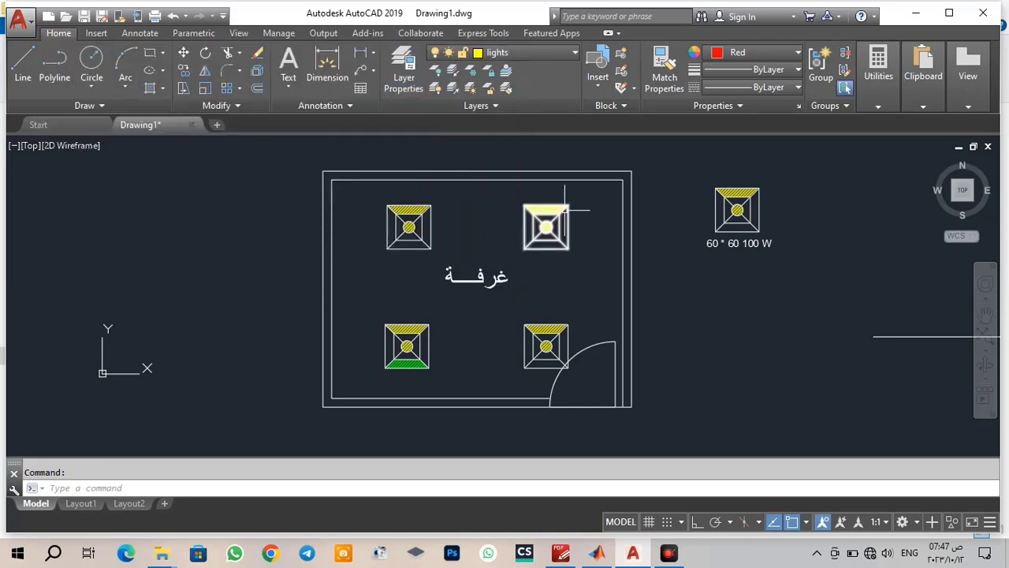
# - Select all matching light fixtures and move them onto the lights layer
pyautogui.click(570, 222)
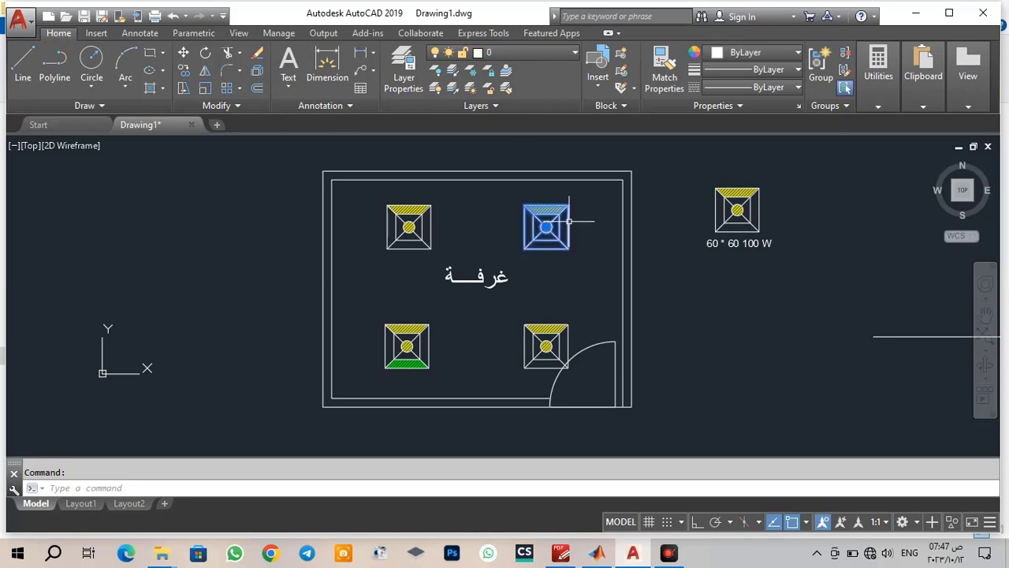
pyautogui.rightClick(569, 222)
pyautogui.click(611, 409)
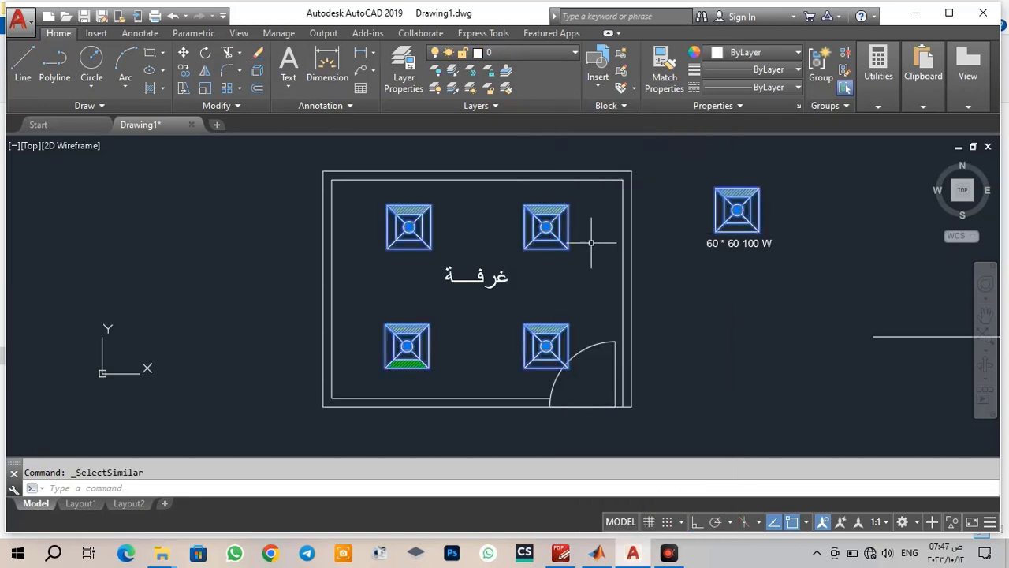
pyautogui.click(562, 52)
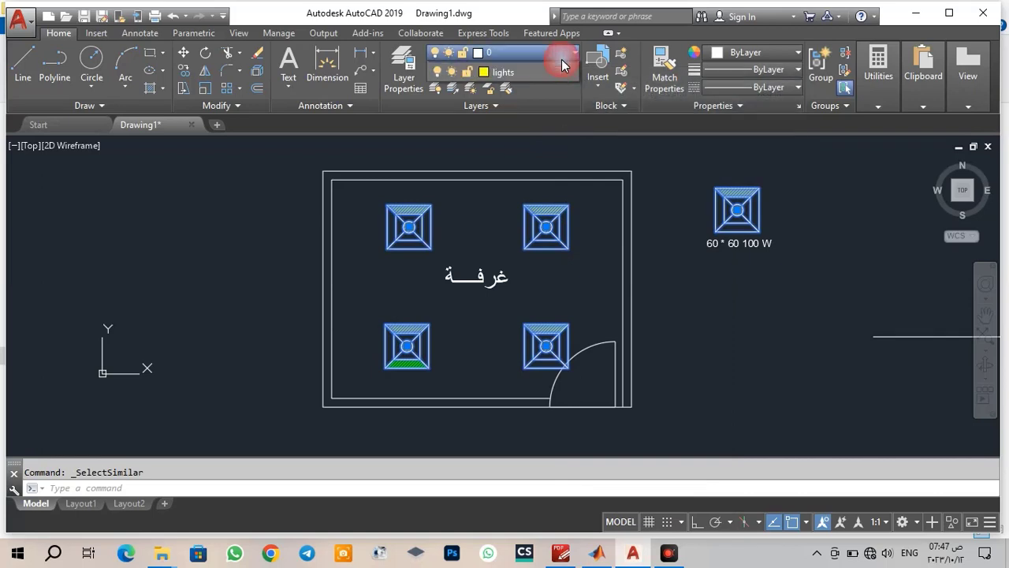
pyautogui.click(555, 73)
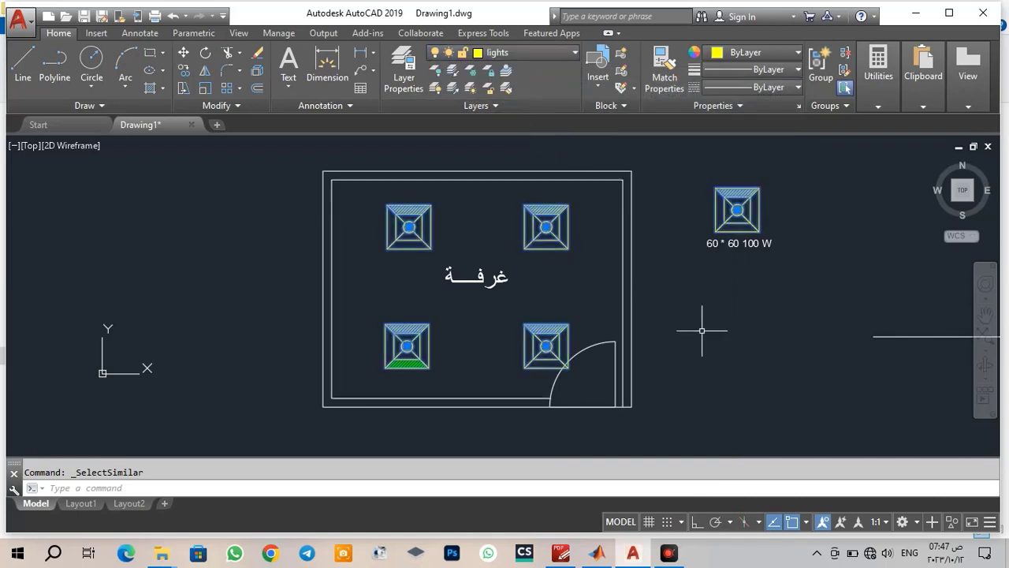
# - Clear the selection and keep 'lights' as the current layer
pyautogui.press('Escape')
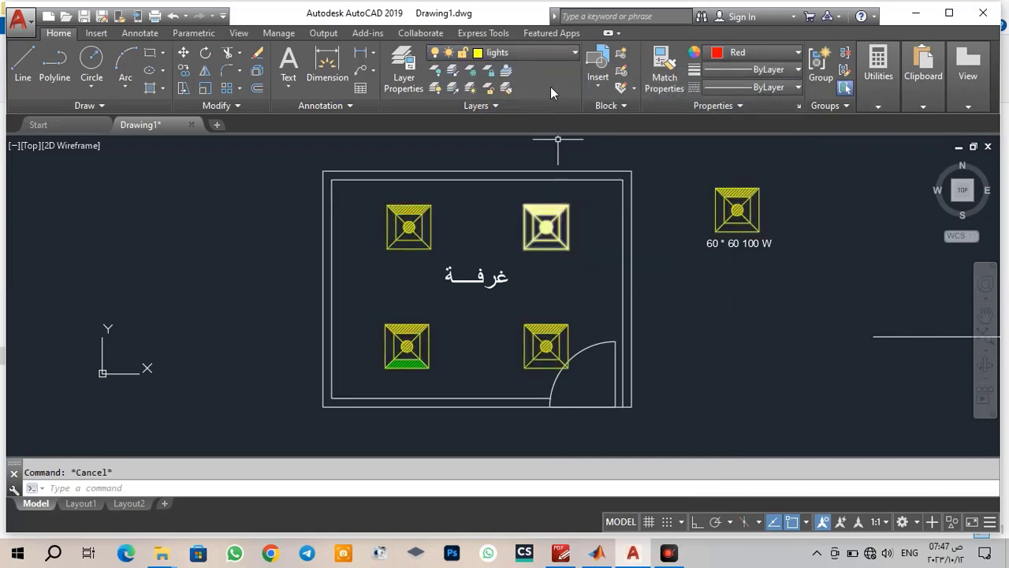
pyautogui.click(549, 57)
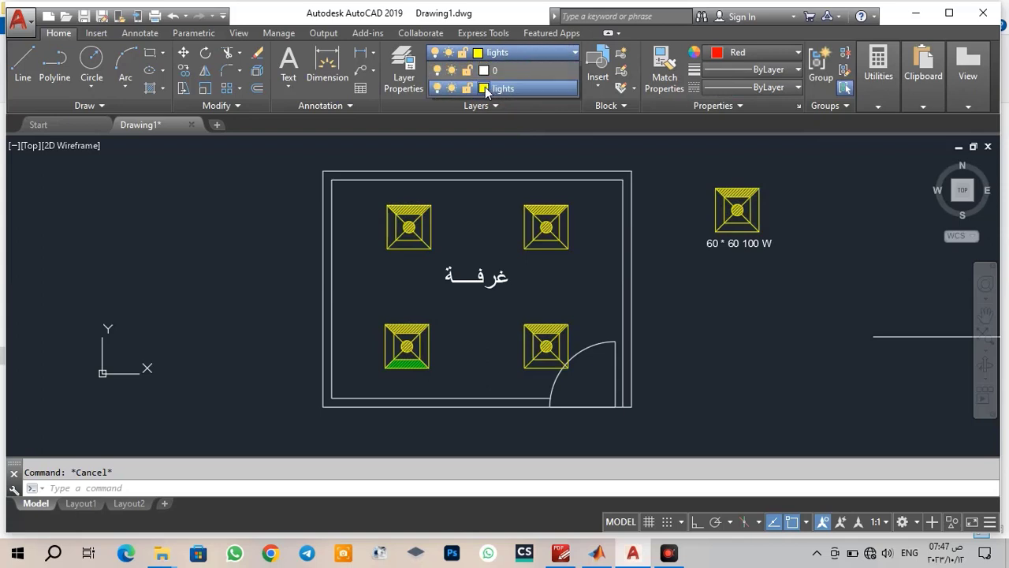
pyautogui.click(527, 51)
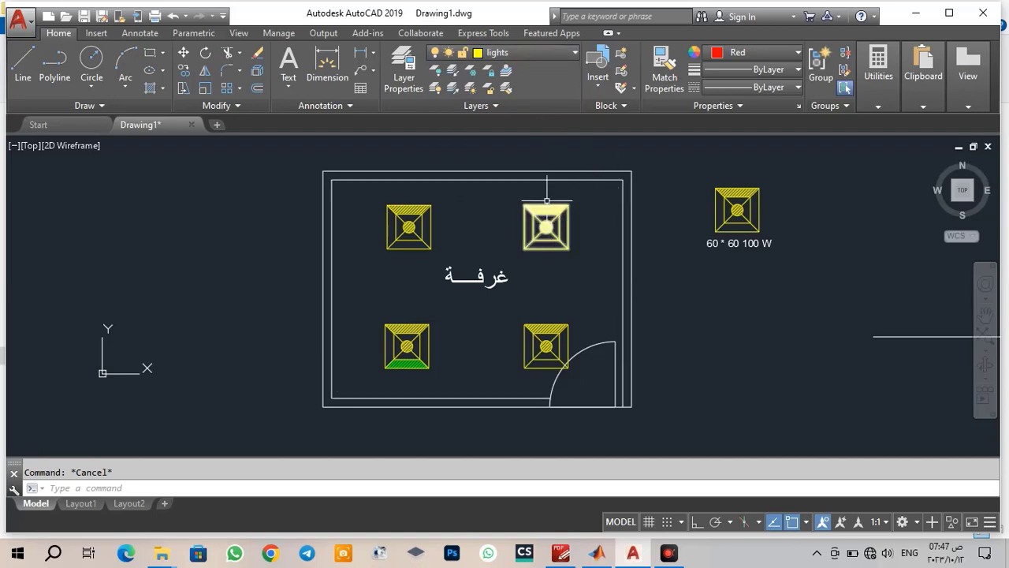
# - Turn the current lights layer off, confirming the warning, then turn it back on
pyautogui.click(513, 53)
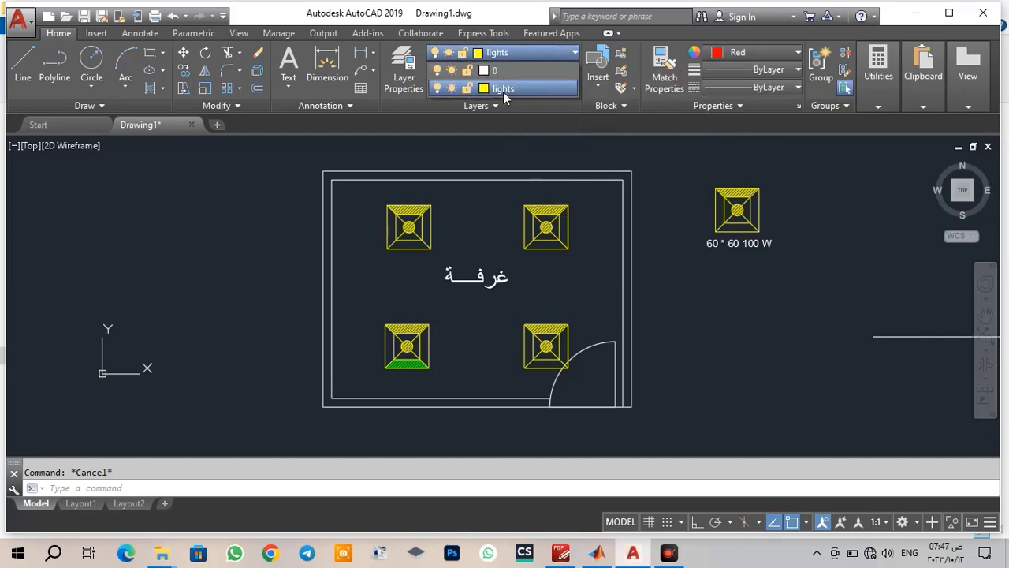
pyautogui.click(438, 89)
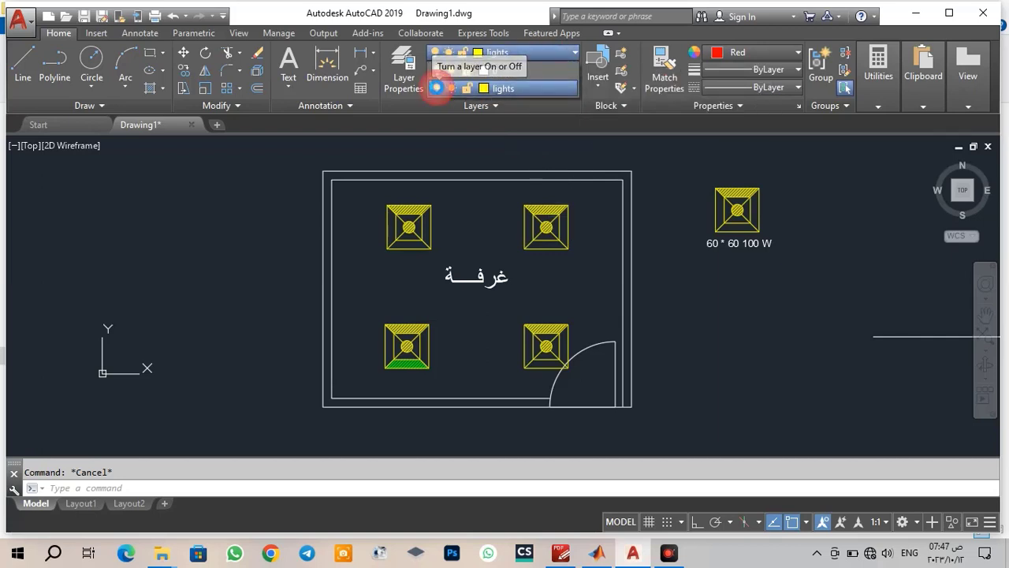
pyautogui.click(407, 260)
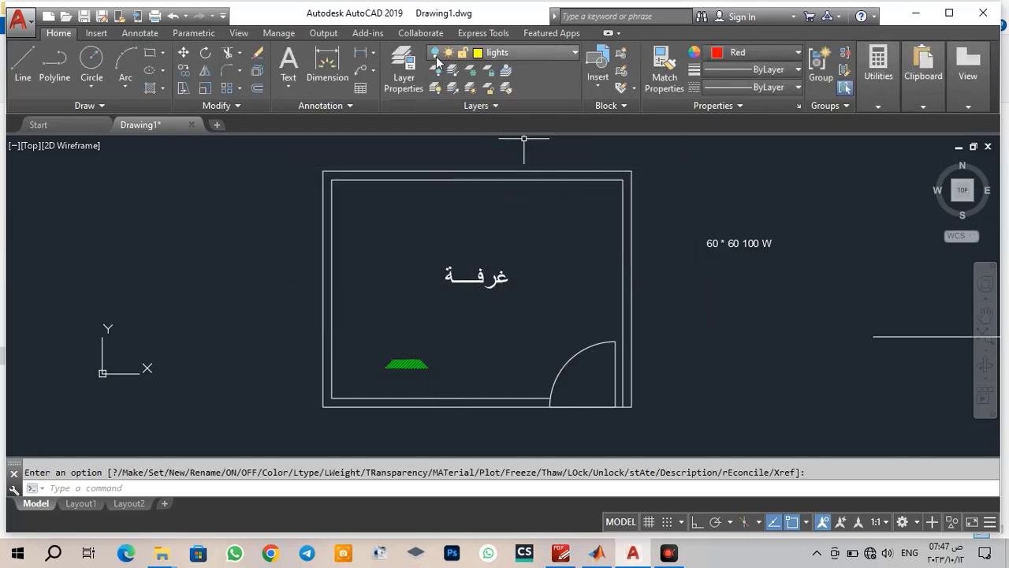
pyautogui.click(438, 55)
pyautogui.click(438, 88)
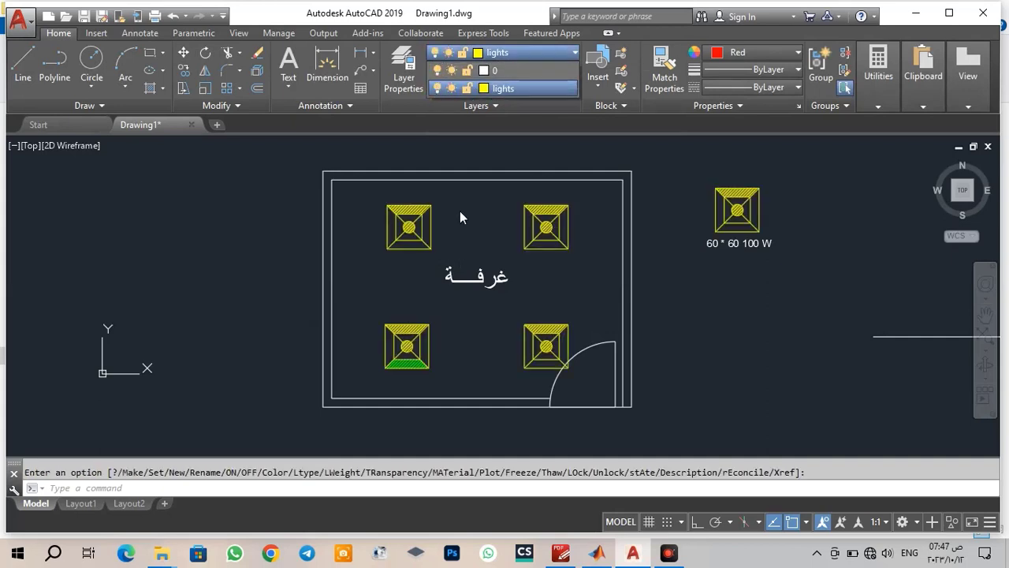
# - Lock the lights layer and show that the upper-right fixture cannot be deleted
pyautogui.click(467, 88)
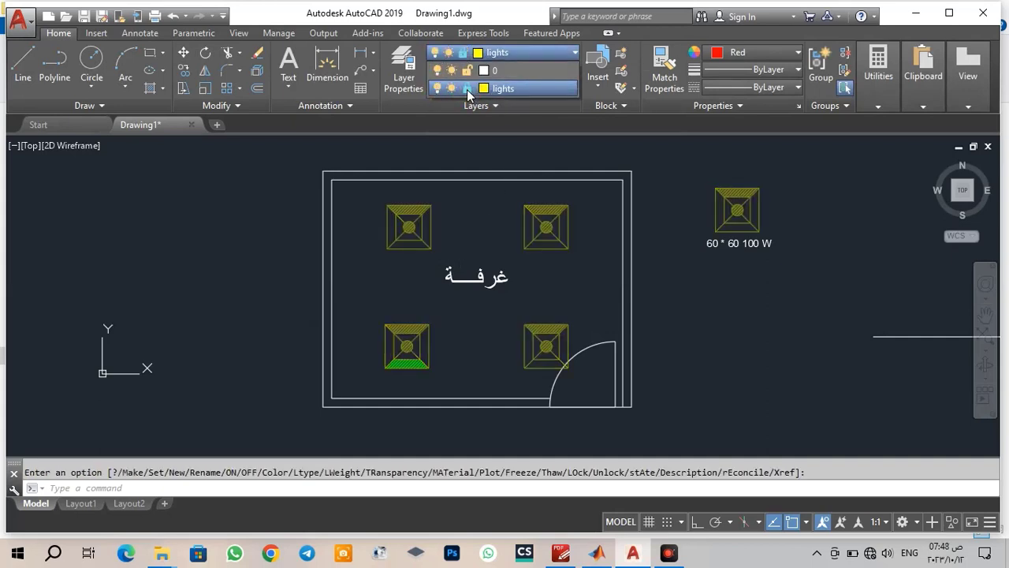
pyautogui.click(532, 237)
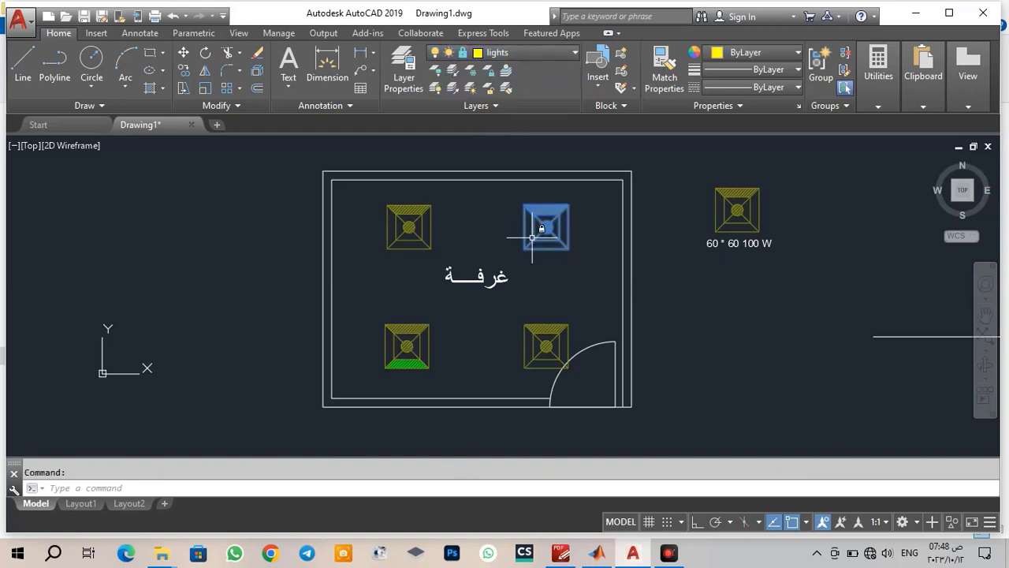
pyautogui.press('Delete')
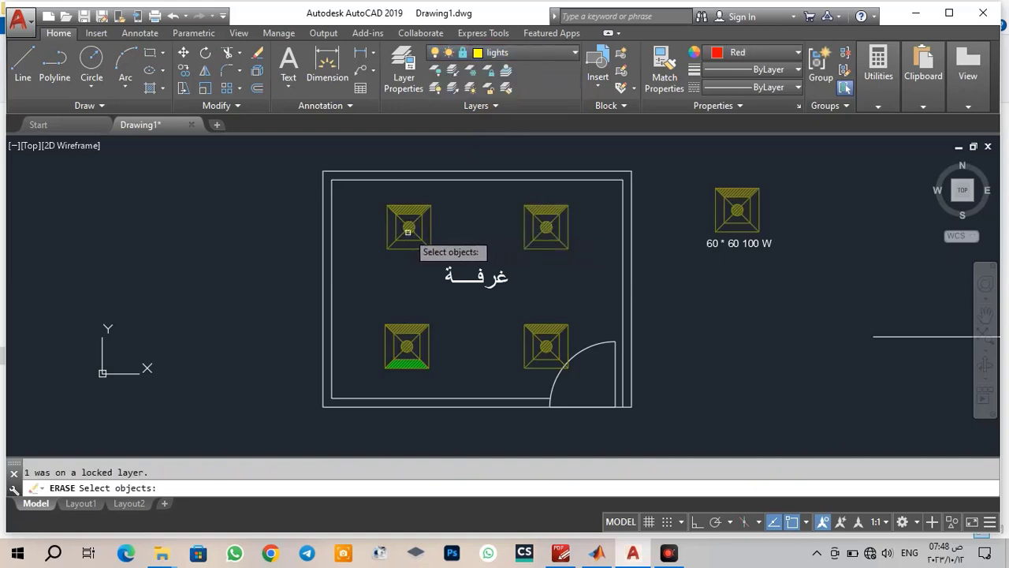
pyautogui.press('Escape')
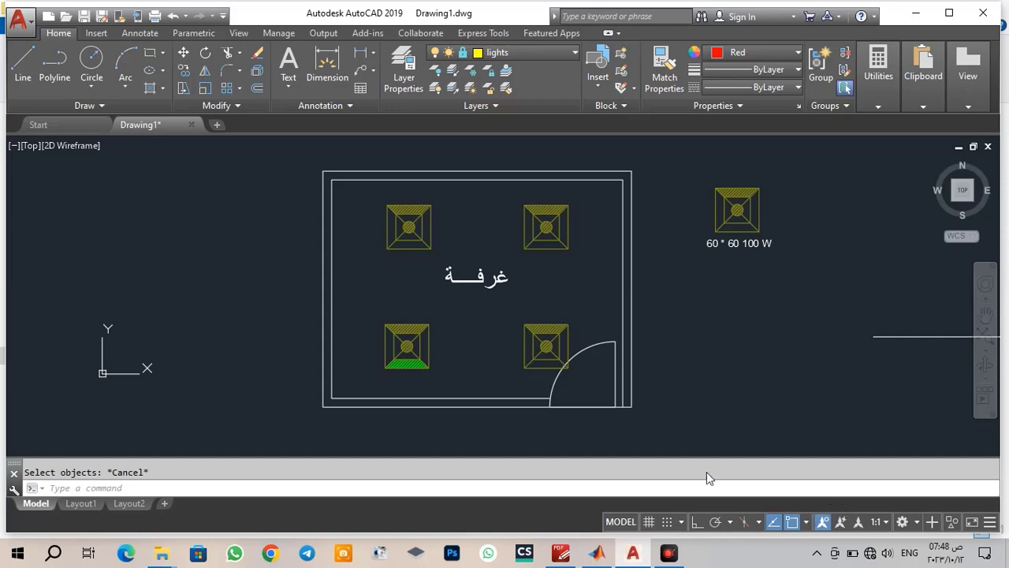
pyautogui.scroll(-2, 237, 284)
pyautogui.scroll(2, 289, 281)
pyautogui.scroll(-2, 260, 281)
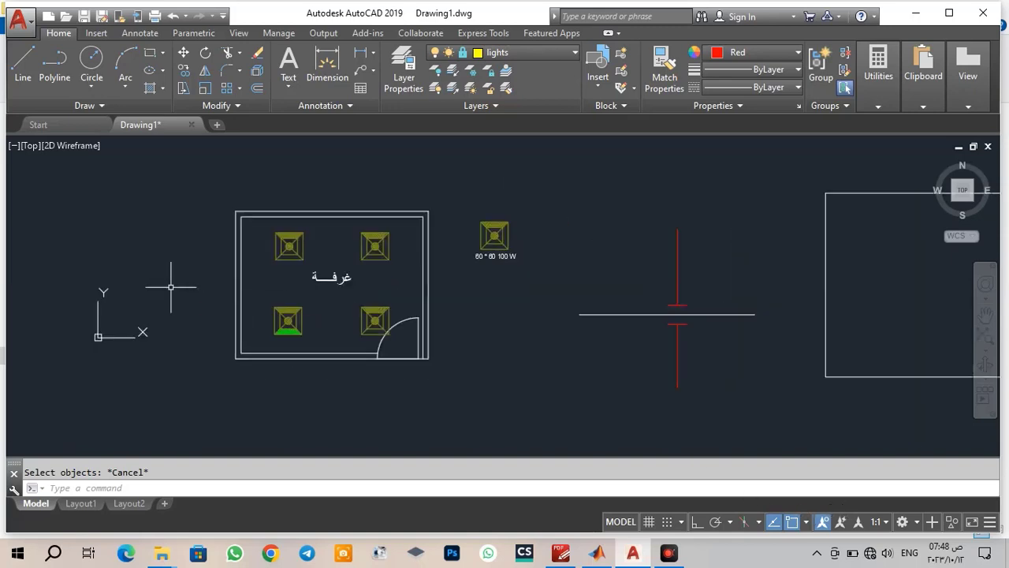
pyautogui.press('Escape')
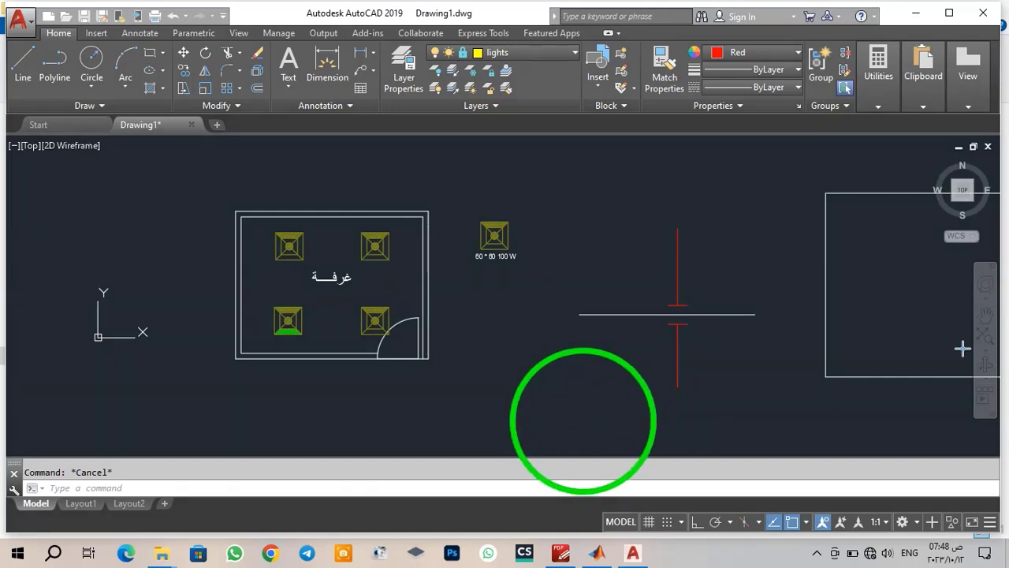
pyautogui.click(991, 418)
pyautogui.click(836, 155)
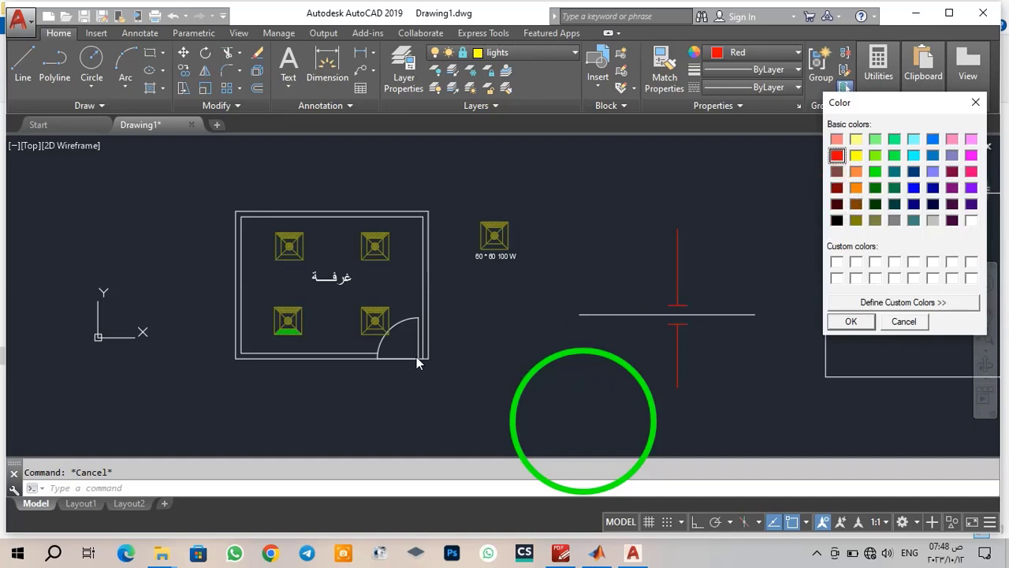
pyautogui.click(332, 363)
pyautogui.click(867, 321)
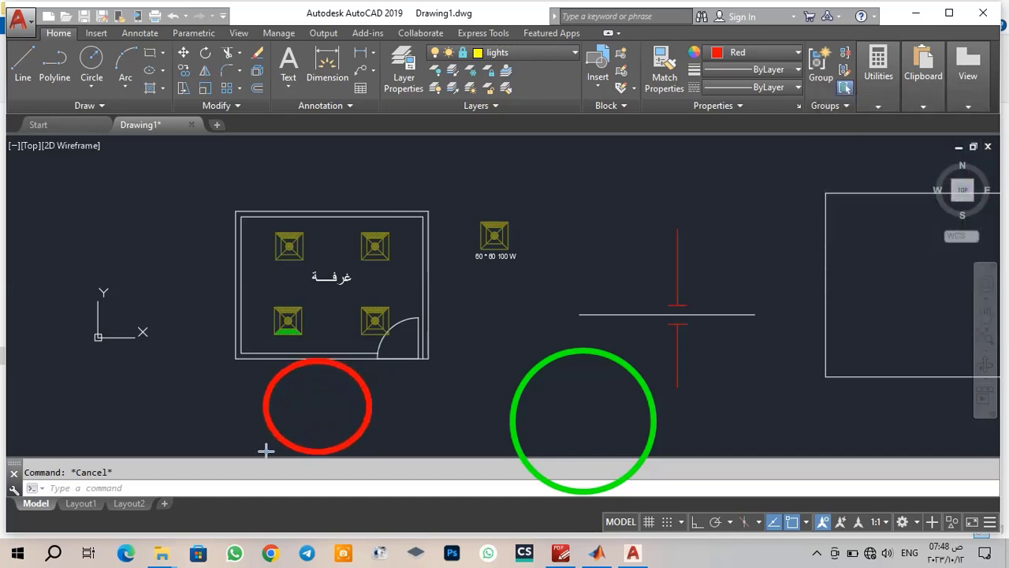
pyautogui.moveTo(376, 357); pyautogui.dragTo(265, 453)
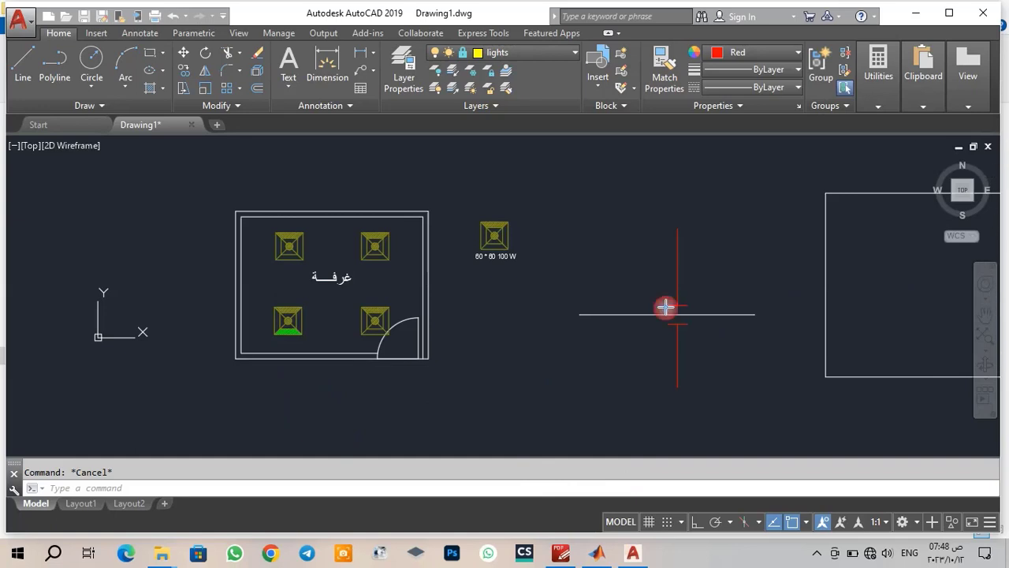
pyautogui.moveTo(539, 302)
pyautogui.mouseDown()
pyautogui.moveTo(436, 440)
pyautogui.moveTo(534, 481)
pyautogui.moveTo(701, 444)
pyautogui.moveTo(696, 354)
pyautogui.moveTo(544, 297)
pyautogui.mouseUp()
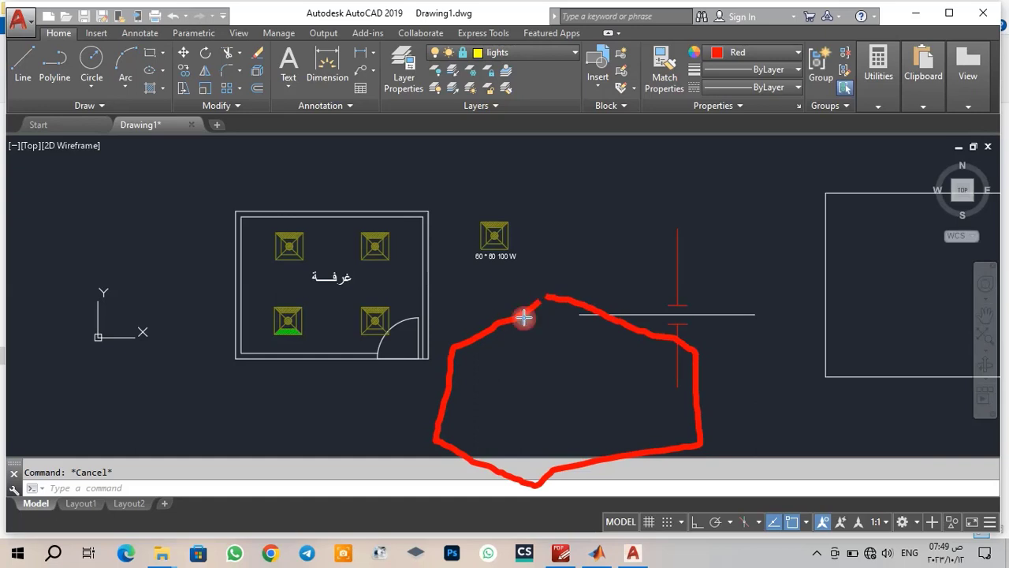
pyautogui.moveTo(658, 201)
pyautogui.mouseDown()
pyautogui.moveTo(531, 225)
pyautogui.moveTo(662, 204)
pyautogui.mouseUp()
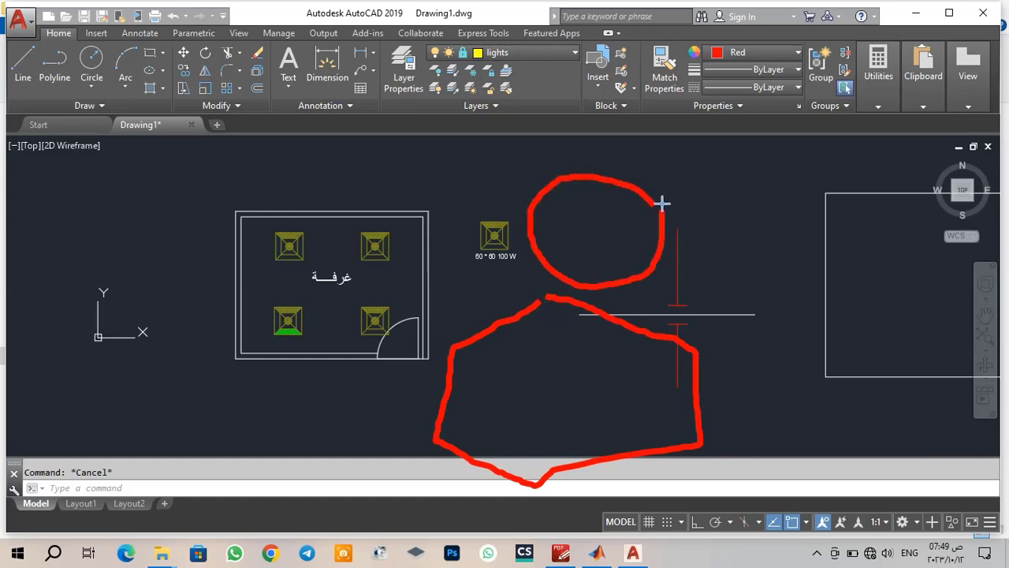
pyautogui.moveTo(587, 163)
pyautogui.mouseDown()
pyautogui.moveTo(513, 221)
pyautogui.moveTo(513, 264)
pyautogui.moveTo(593, 300)
pyautogui.moveTo(676, 248)
pyautogui.moveTo(671, 189)
pyautogui.moveTo(595, 155)
pyautogui.mouseUp()
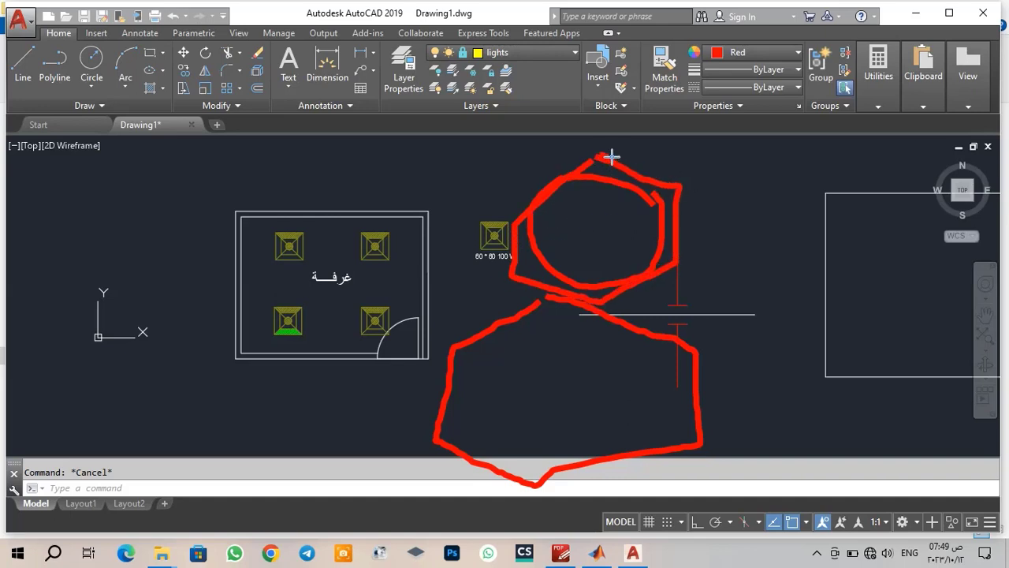
pyautogui.moveTo(612, 157)
pyautogui.mouseDown()
pyautogui.moveTo(677, 174)
pyautogui.moveTo(655, 173)
pyautogui.mouseUp()
# - Enter REGEN at the command line, then underline the 'Regenrate' note in PDF-XChange
pyautogui.press('Escape')
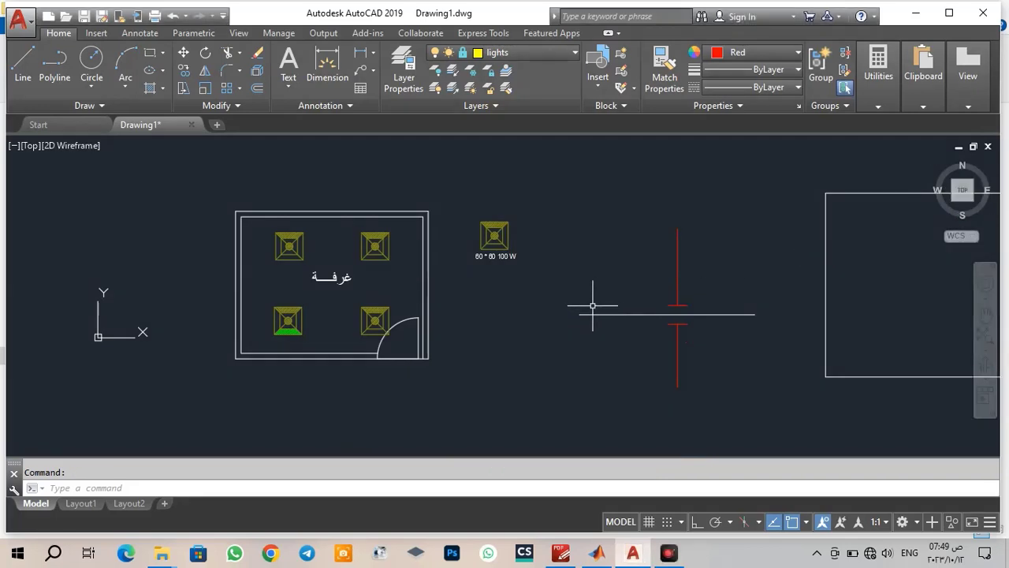
pyautogui.write('RE')
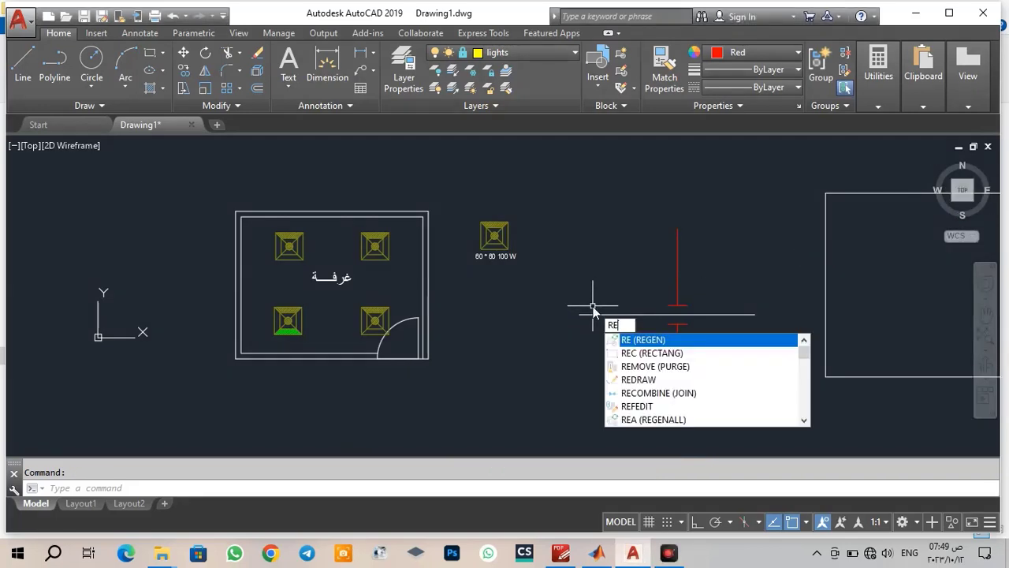
pyautogui.write('G')
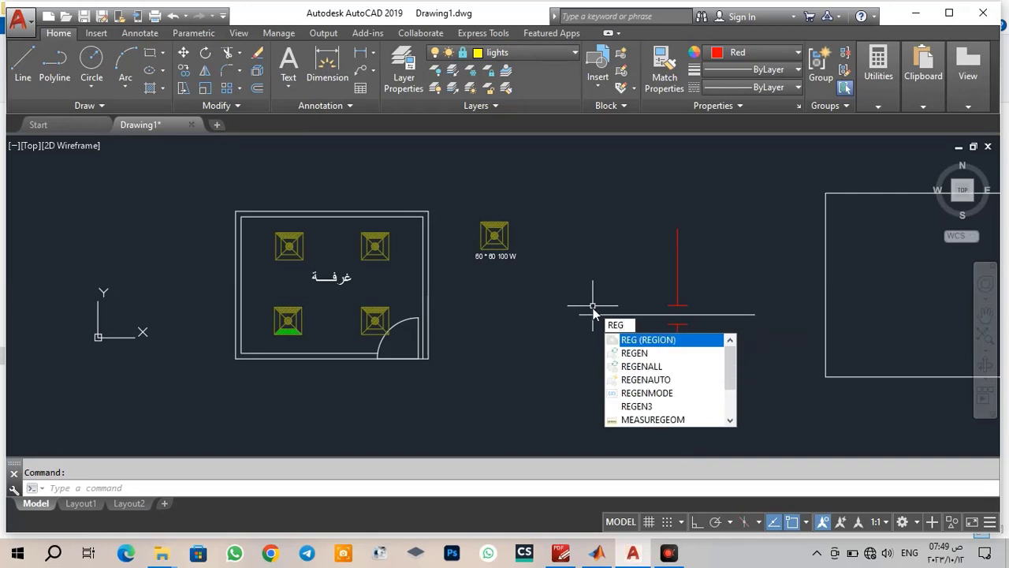
pyautogui.write('EN')
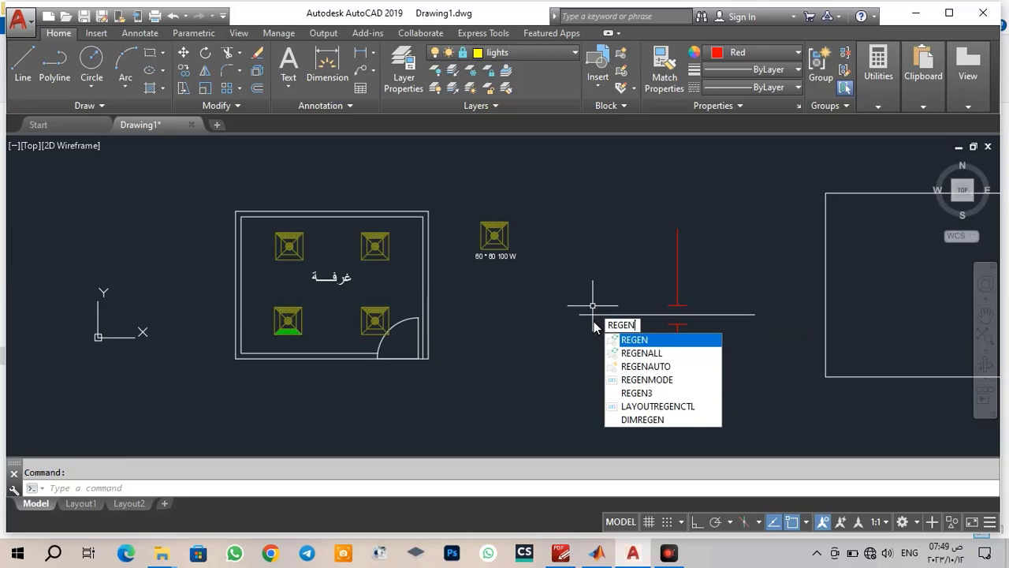
pyautogui.click(561, 551)
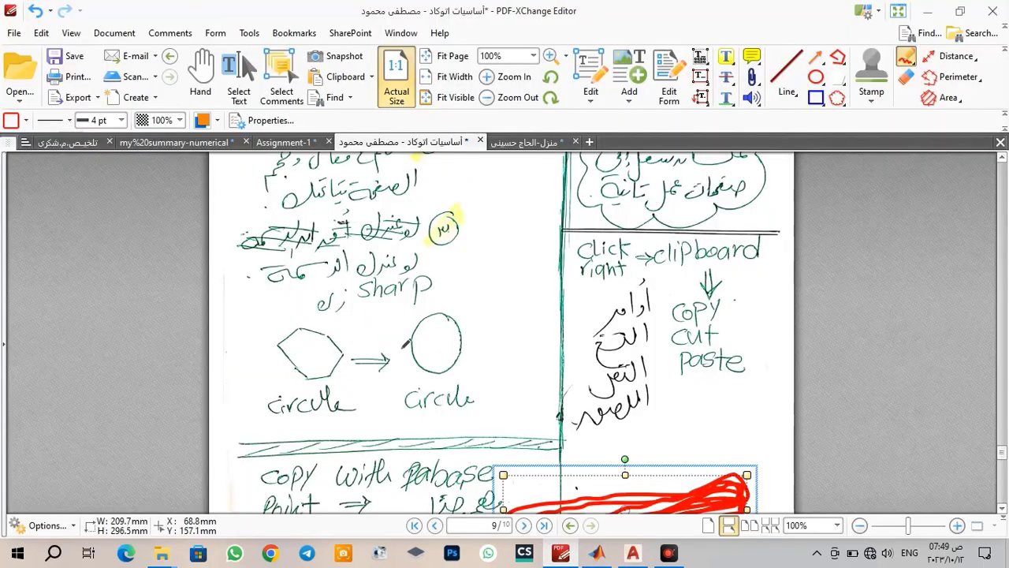
pyautogui.scroll(-2, 439, 394)
pyautogui.scroll(3, 439, 371)
pyautogui.scroll(3, 439, 340)
pyautogui.scroll(3, 439, 340)
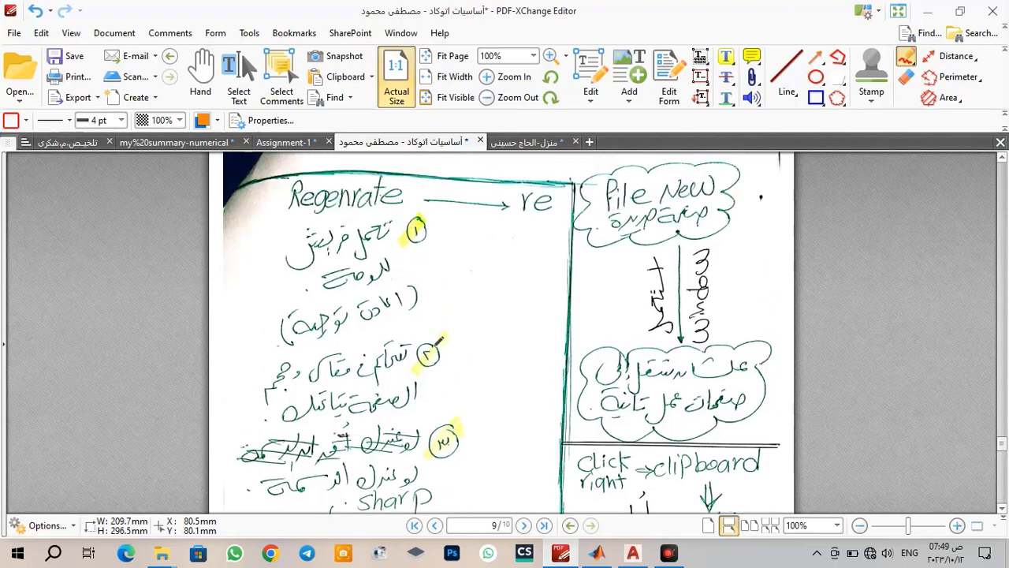
pyautogui.moveTo(288, 209); pyautogui.dragTo(406, 208)
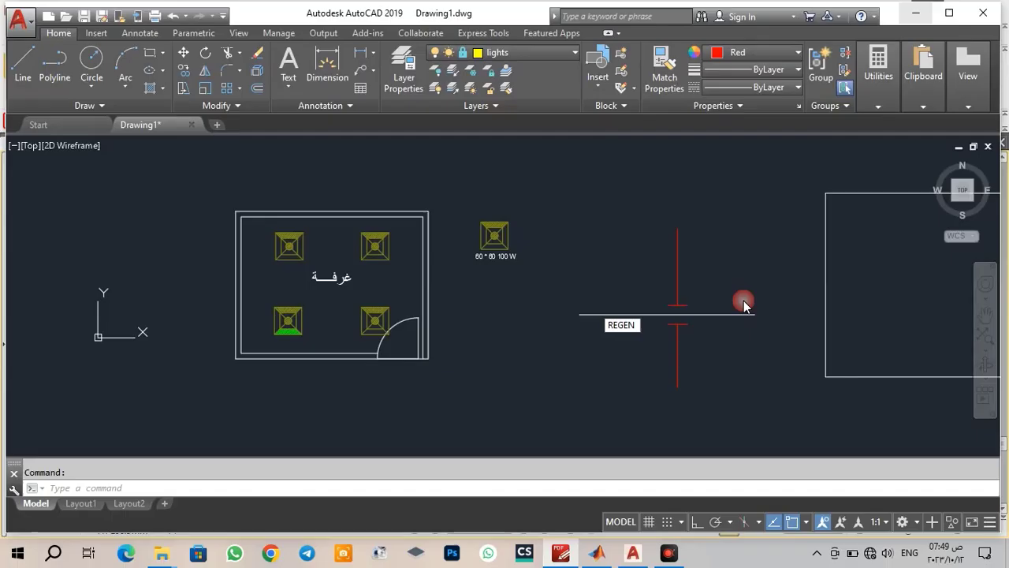
# - Back in AutoCAD, run REGEN via the RE alias to redraw the room plan
pyautogui.click(927, 11)
pyautogui.press('Escape')
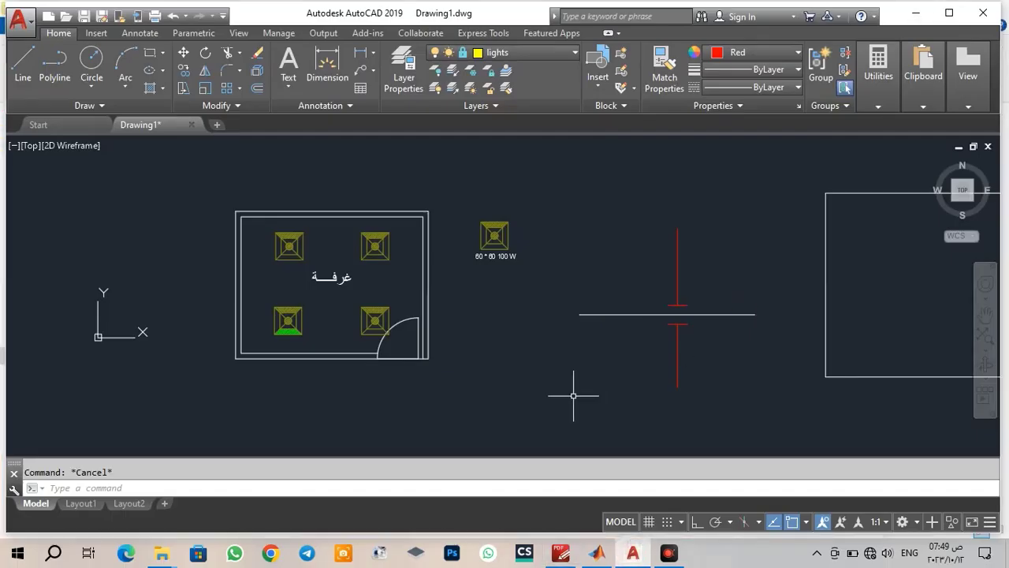
pyautogui.write('RE')
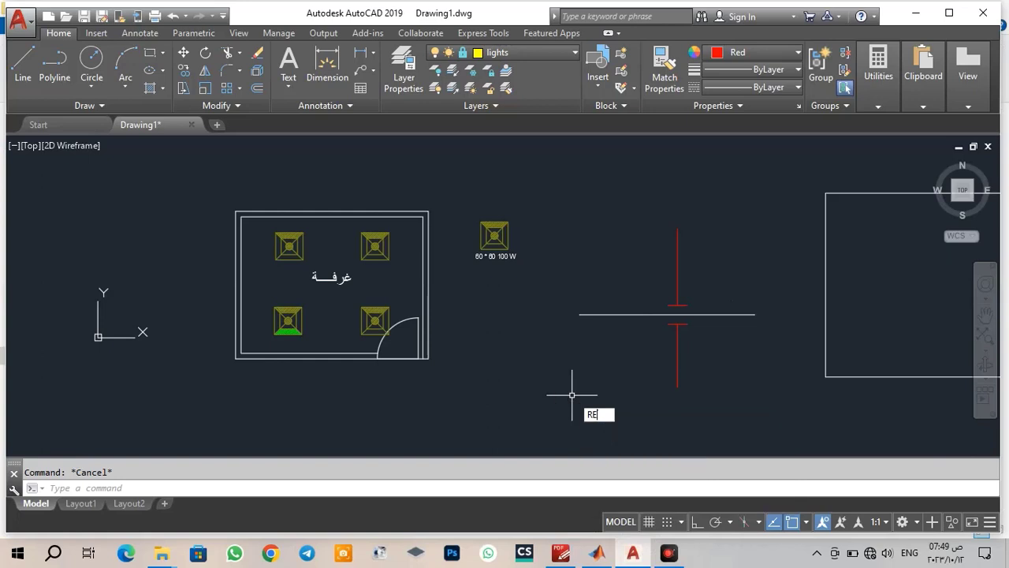
pyautogui.press('Return')
pyautogui.scroll(-2, 560, 319)
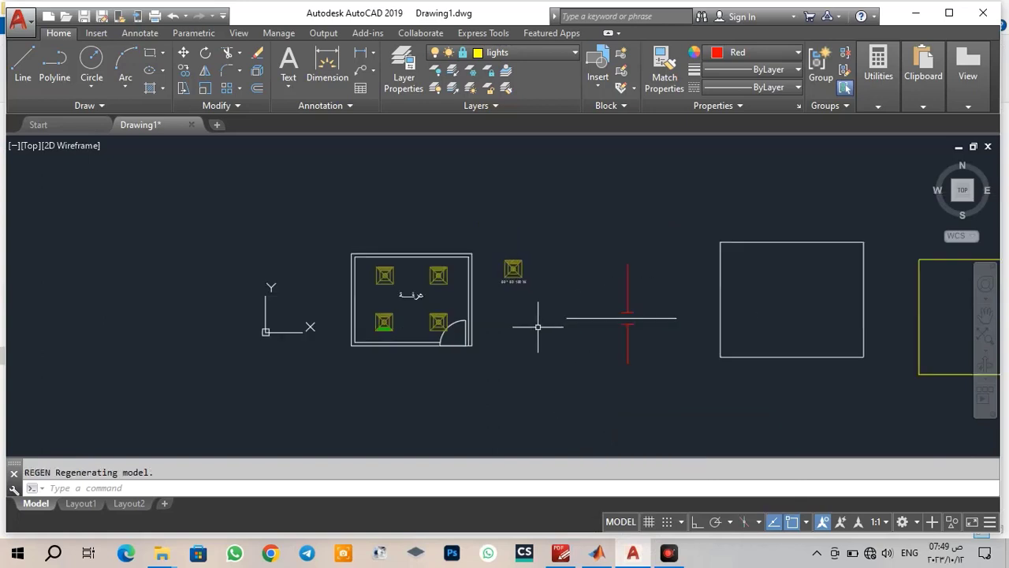
pyautogui.scroll(2, 625, 306)
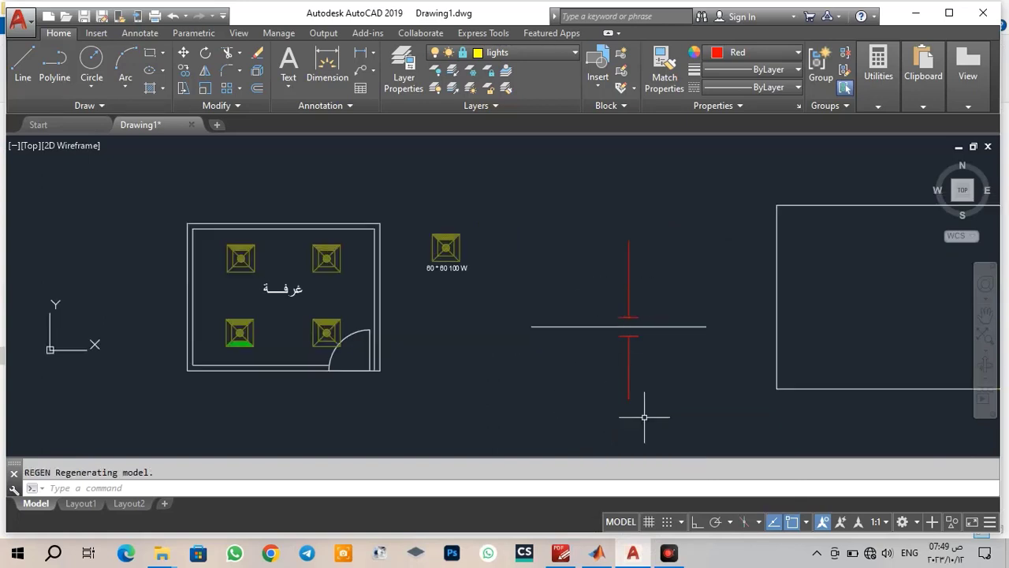
# - Tick the Regenrate heading and underline its two points with the red pencil
pyautogui.click(561, 553)
pyautogui.moveTo(262, 193); pyautogui.dragTo(309, 182)
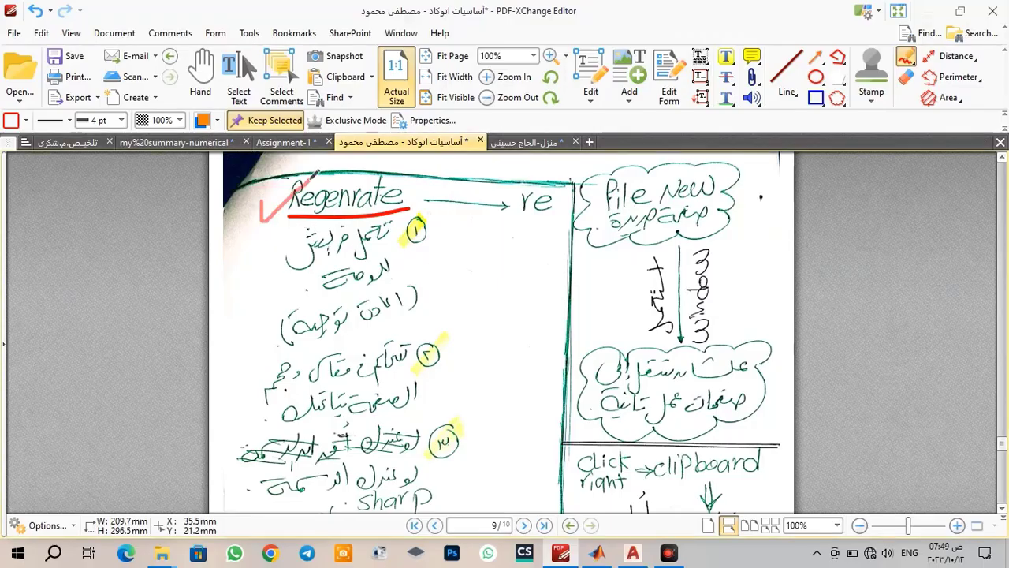
pyautogui.scroll(1, 451, 268)
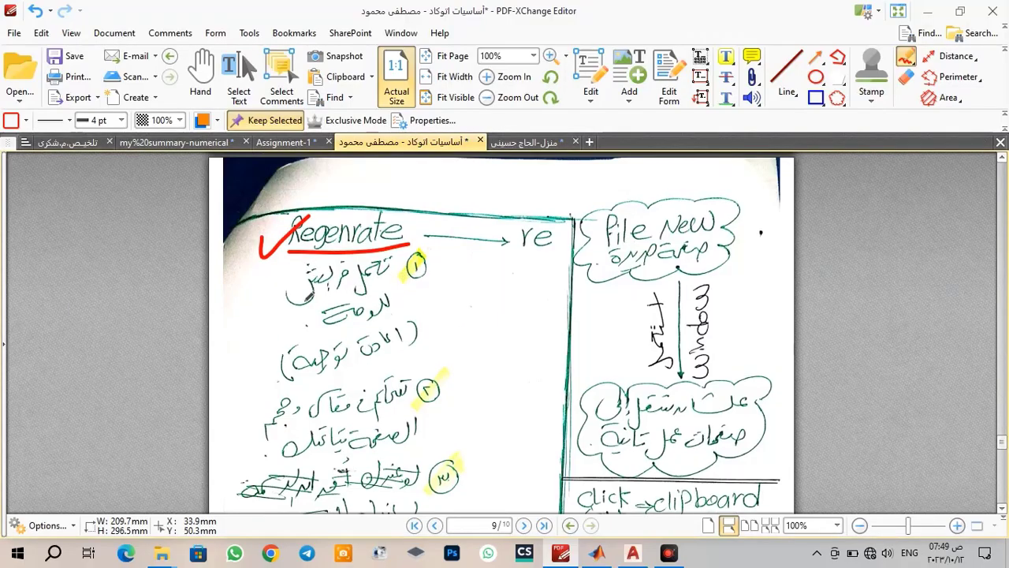
pyautogui.moveTo(303, 308); pyautogui.dragTo(392, 280)
pyautogui.moveTo(323, 329); pyautogui.dragTo(430, 316)
pyautogui.scroll(-2, 470, 309)
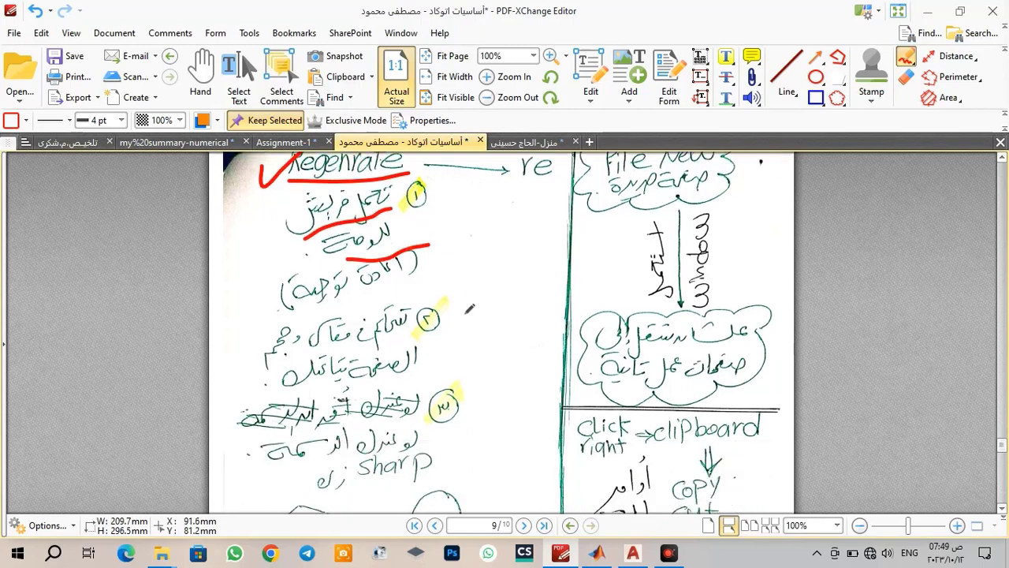
pyautogui.scroll(-2, 469, 309)
pyautogui.scroll(-2, 489, 306)
pyautogui.scroll(-1, 389, 376)
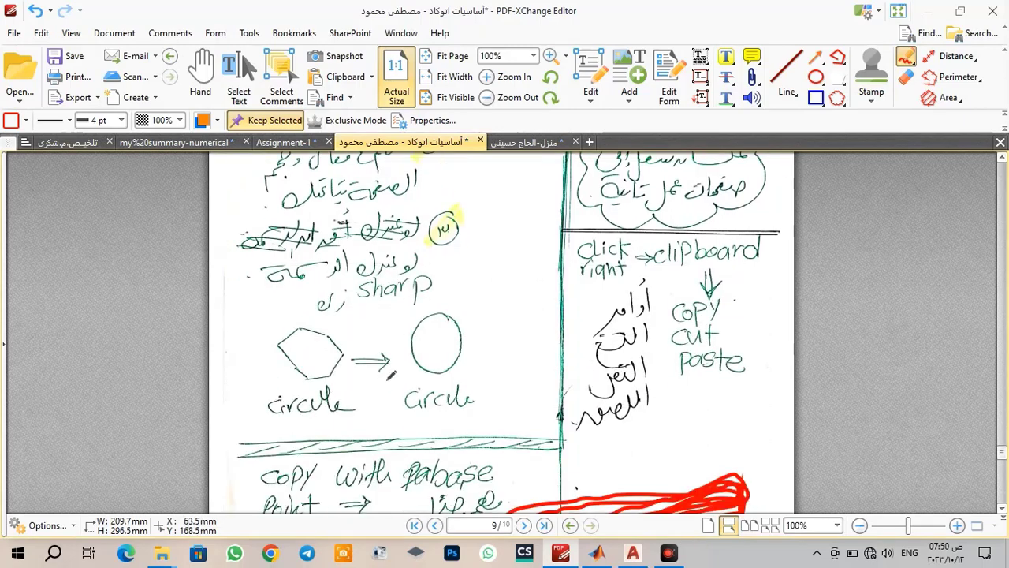
# - Loop both circle sketches in red, then glance back at the AutoCAD drawing
pyautogui.moveTo(366, 323)
pyautogui.mouseDown()
pyautogui.moveTo(244, 387)
pyautogui.moveTo(347, 425)
pyautogui.moveTo(369, 320)
pyautogui.mouseUp()
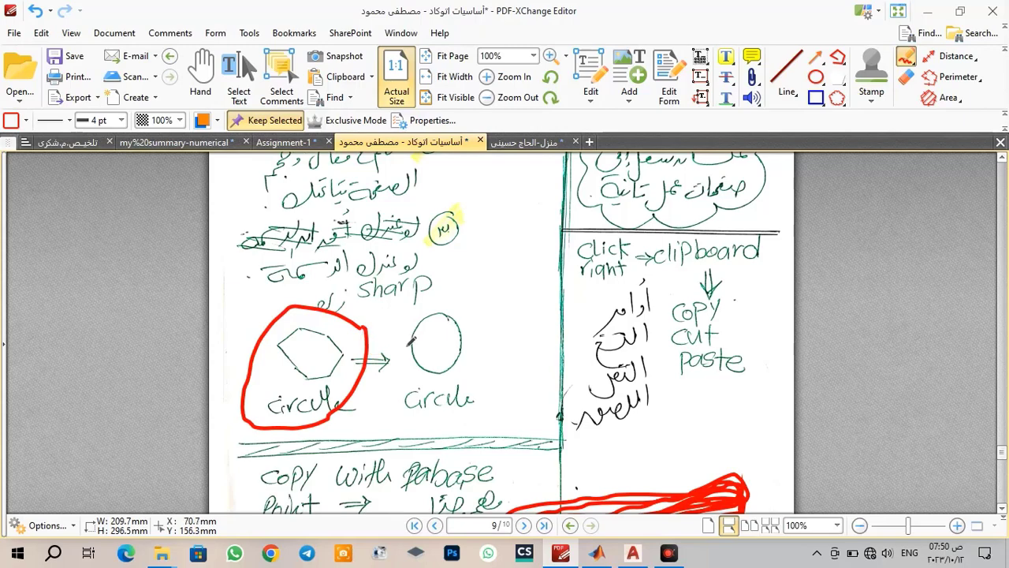
pyautogui.moveTo(483, 310)
pyautogui.mouseDown()
pyautogui.moveTo(430, 285)
pyautogui.moveTo(378, 418)
pyautogui.moveTo(487, 304)
pyautogui.mouseUp()
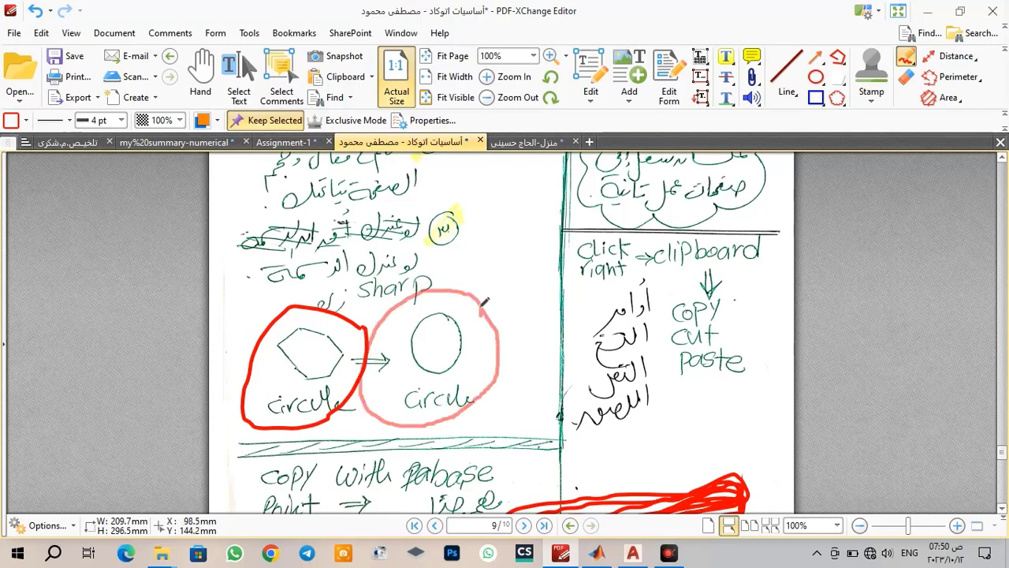
pyautogui.scroll(2, 552, 341)
pyautogui.scroll(2, 574, 341)
pyautogui.scroll(-4, 585, 343)
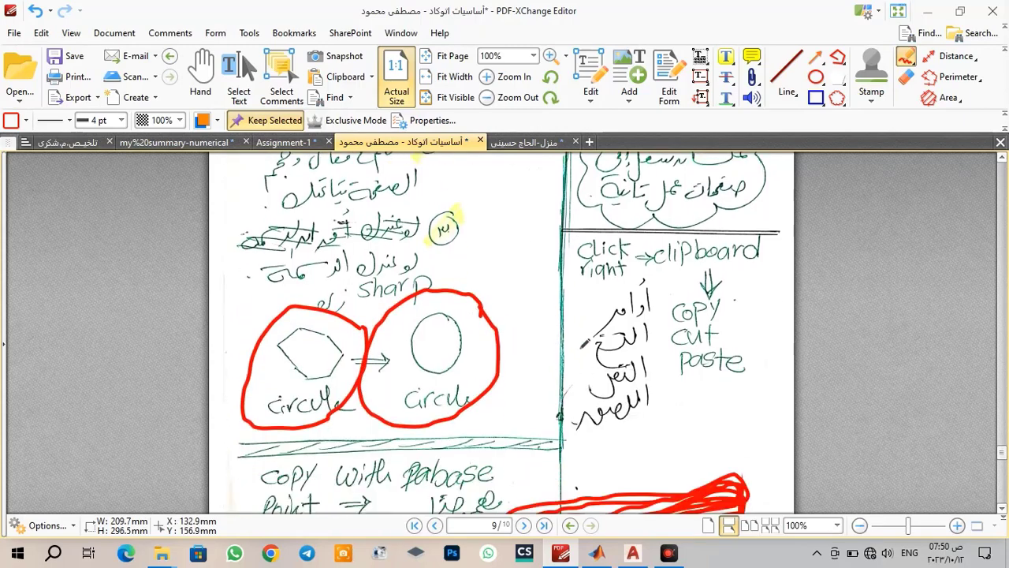
pyautogui.scroll(-4, 583, 344)
pyautogui.scroll(-3, 582, 344)
pyautogui.scroll(4, 581, 345)
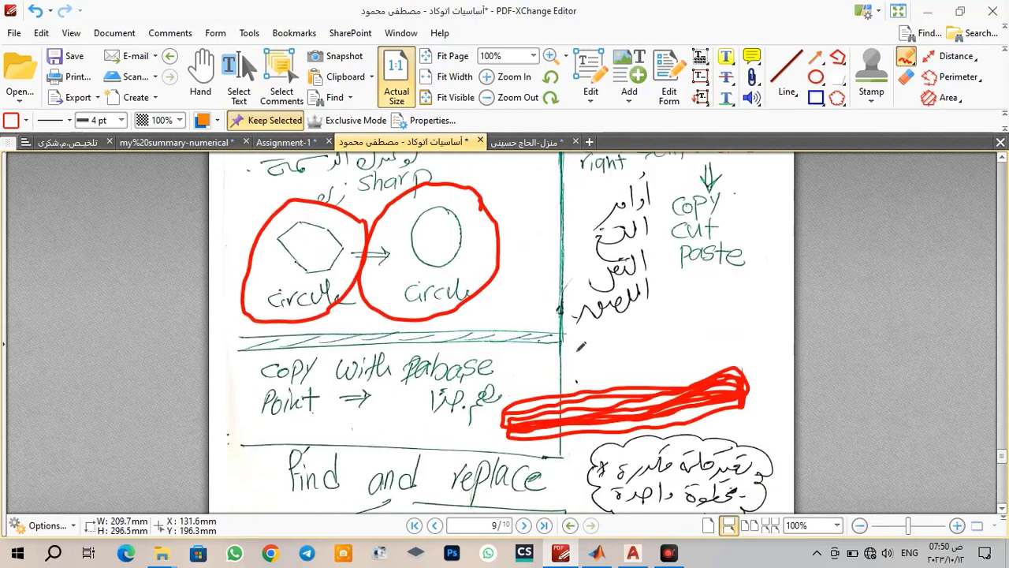
pyautogui.scroll(3, 579, 345)
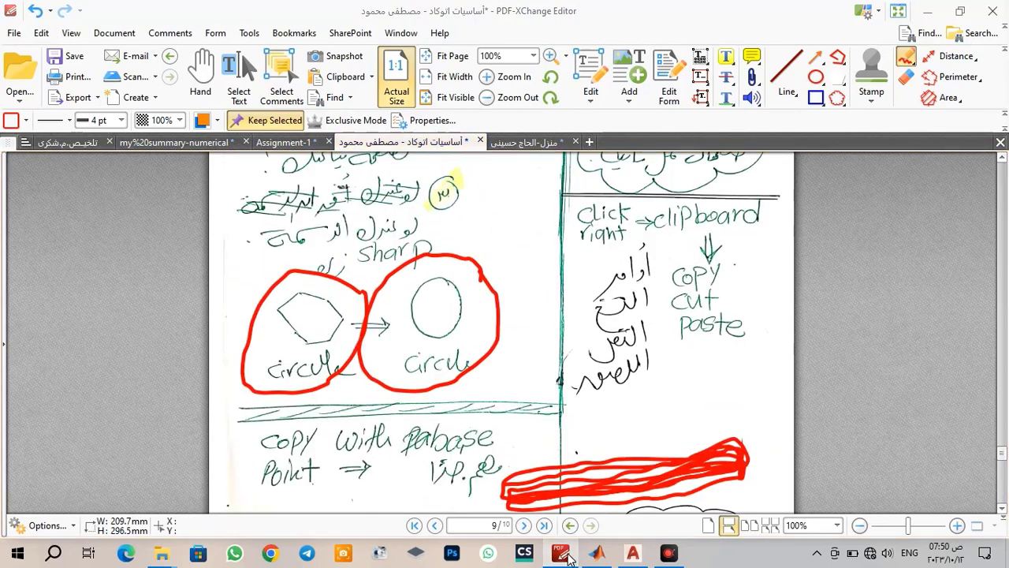
pyautogui.click(597, 553)
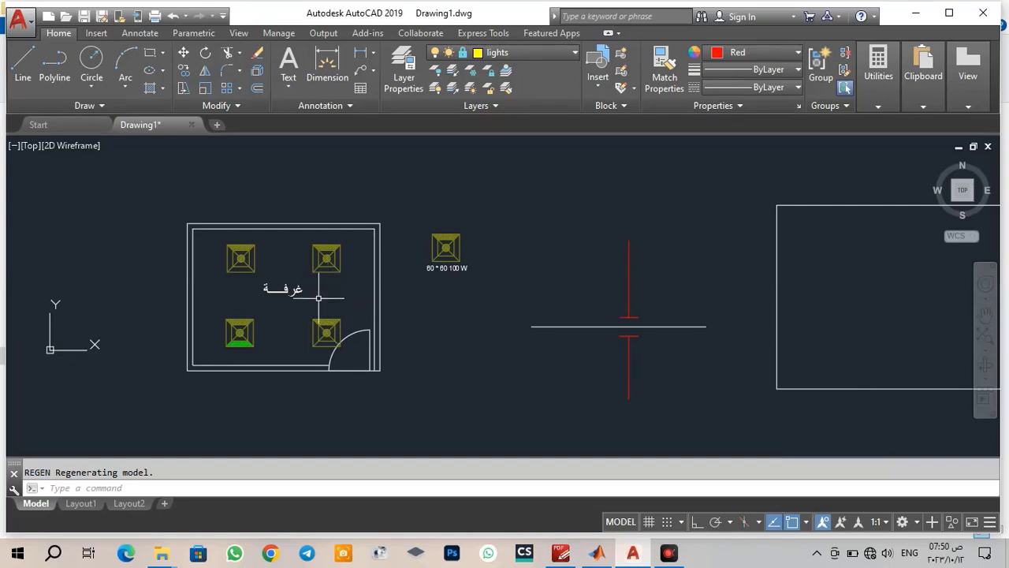
pyautogui.scroll(-2, 137, 269)
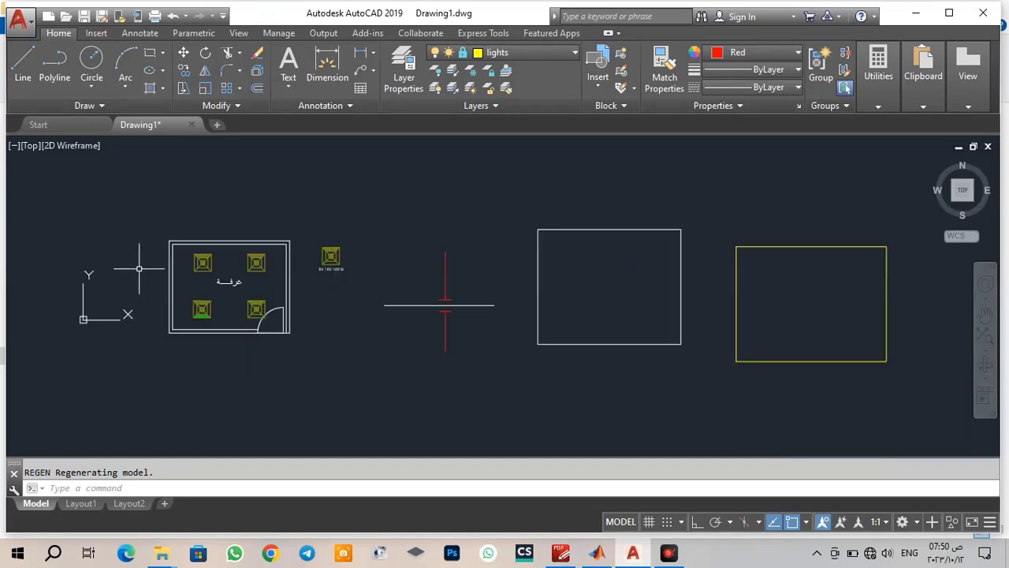
# - Create a new blank document in PDF-XChange Editor
pyautogui.click(560, 551)
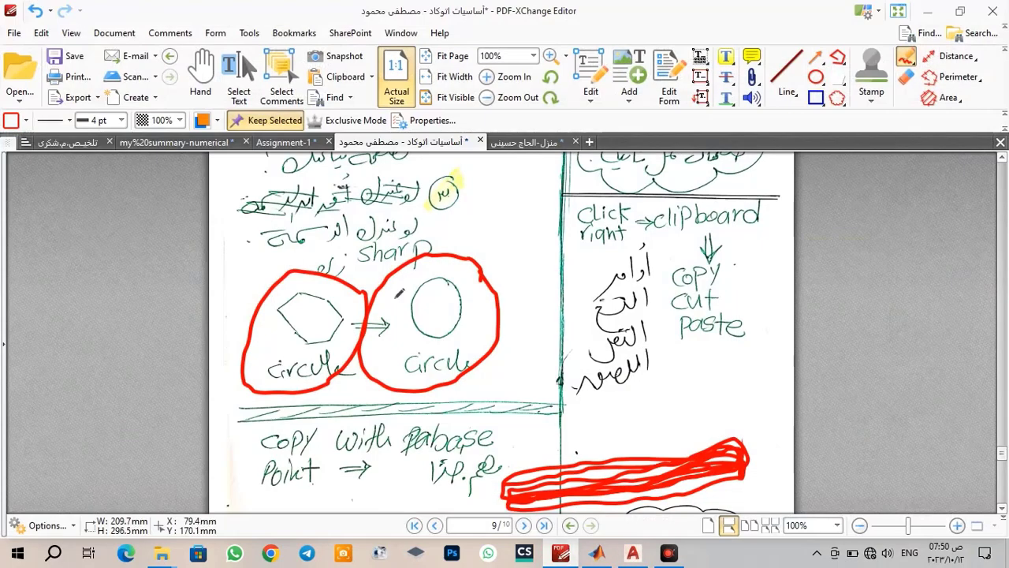
pyautogui.click(14, 32)
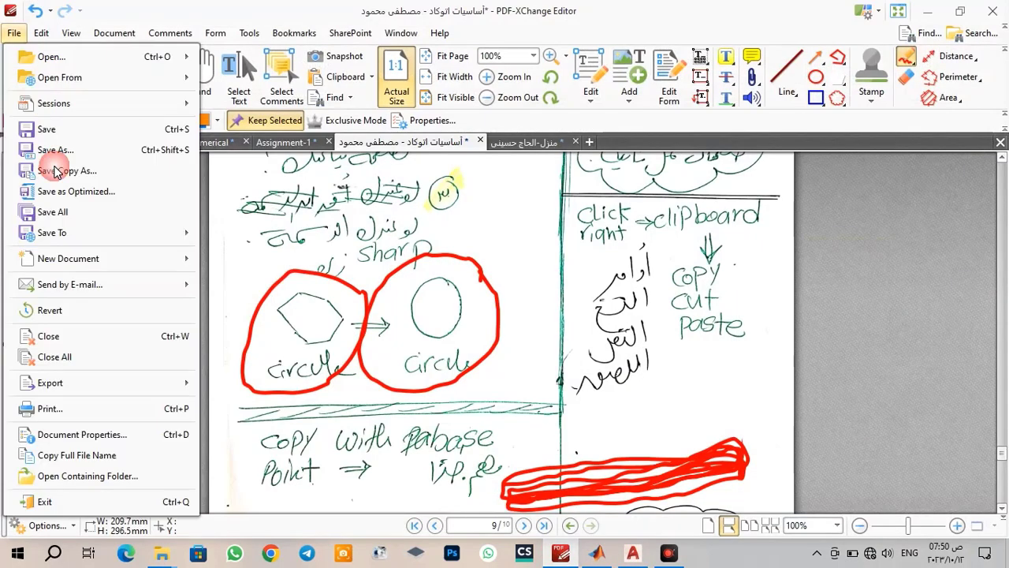
pyautogui.moveTo(67, 258)
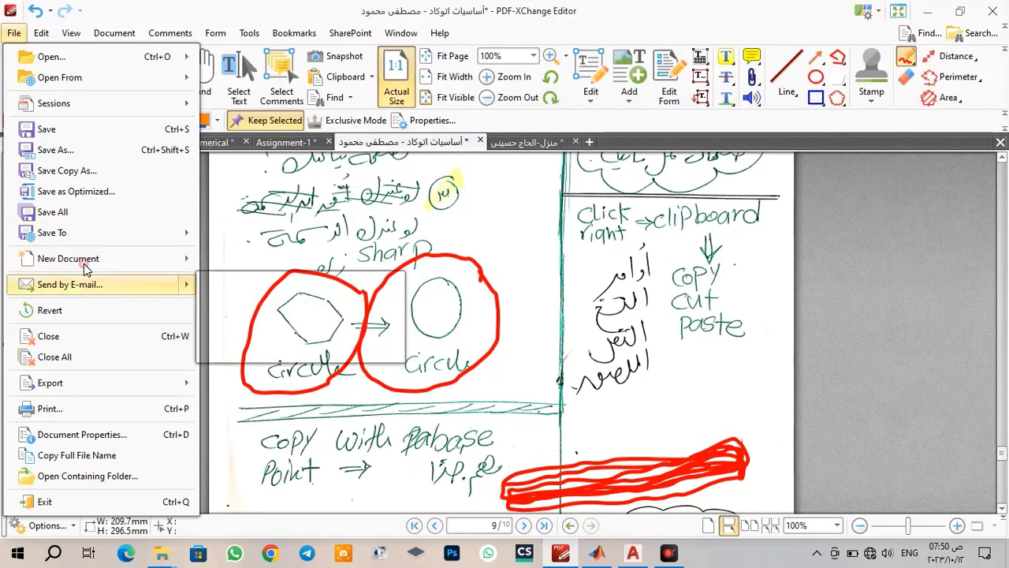
pyautogui.click(267, 258)
pyautogui.click(544, 345)
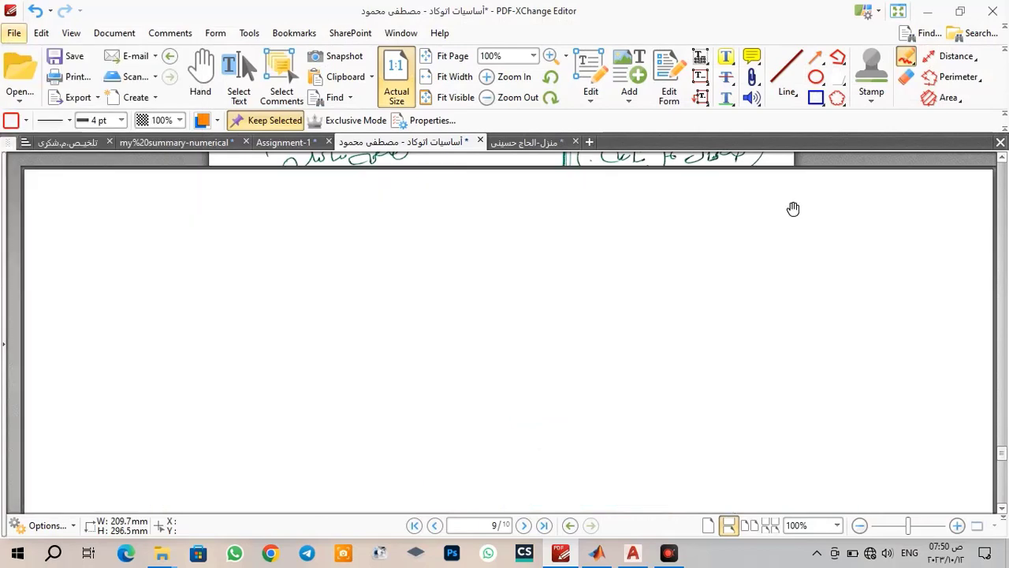
# - Draw a large blue rectangle and two dark red corner-to-corner diagonals across it
pyautogui.click(815, 97)
pyautogui.moveTo(726, 250); pyautogui.dragTo(324, 425)
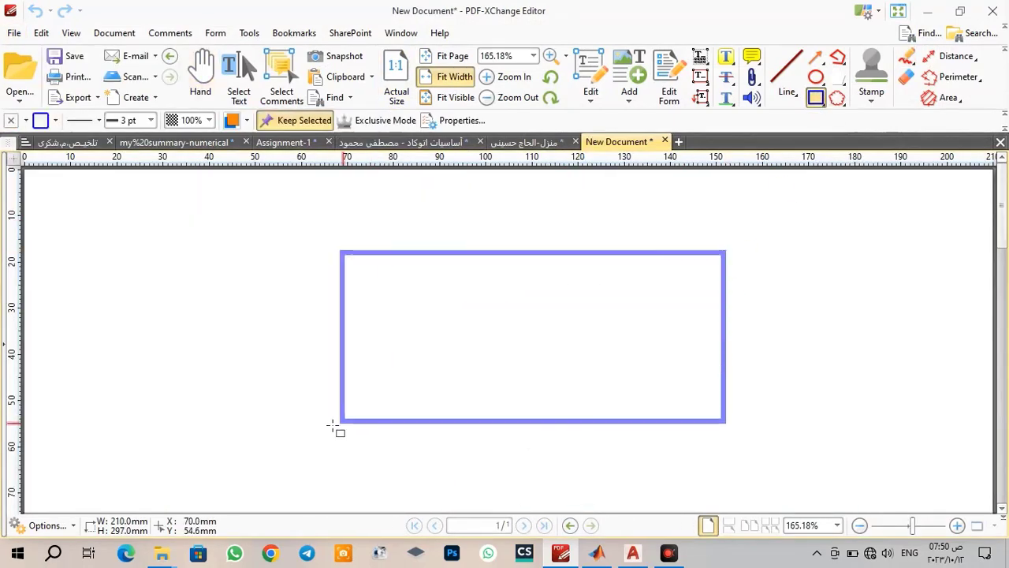
pyautogui.click(787, 75)
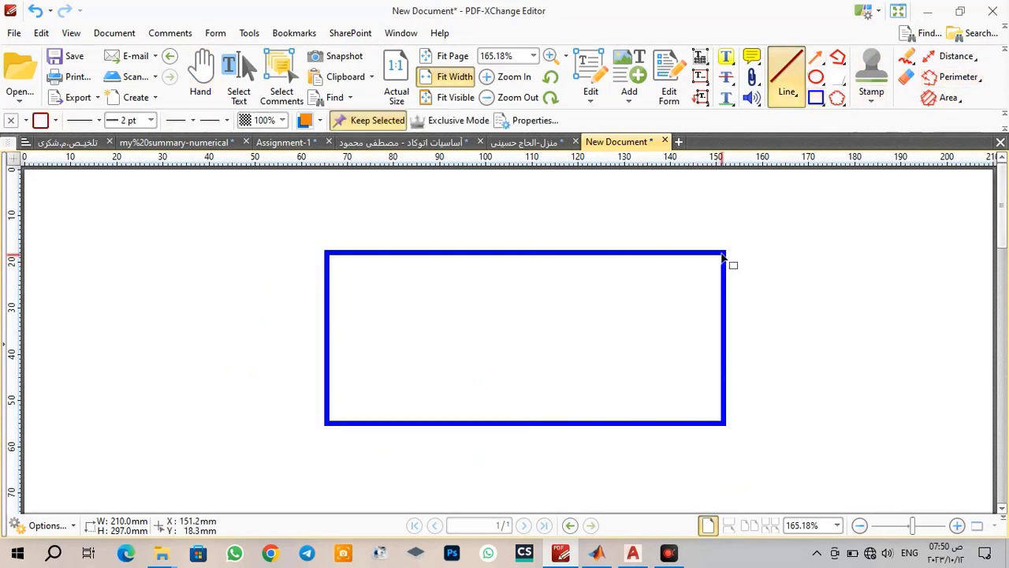
pyautogui.moveTo(724, 257)
pyautogui.mouseDown()
pyautogui.moveTo(320, 427)
pyautogui.moveTo(326, 419)
pyautogui.mouseUp()
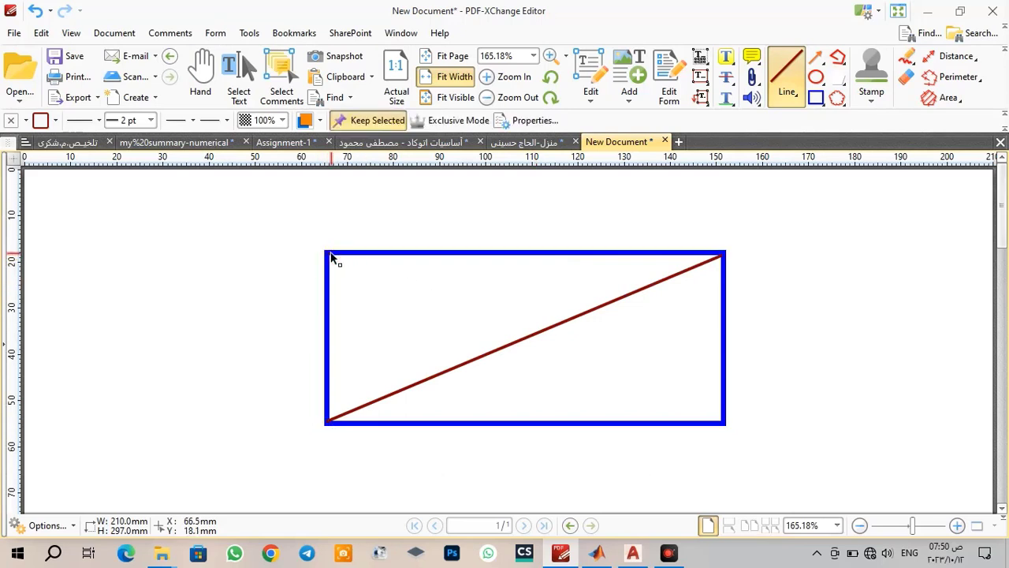
pyautogui.moveTo(330, 256); pyautogui.dragTo(722, 421)
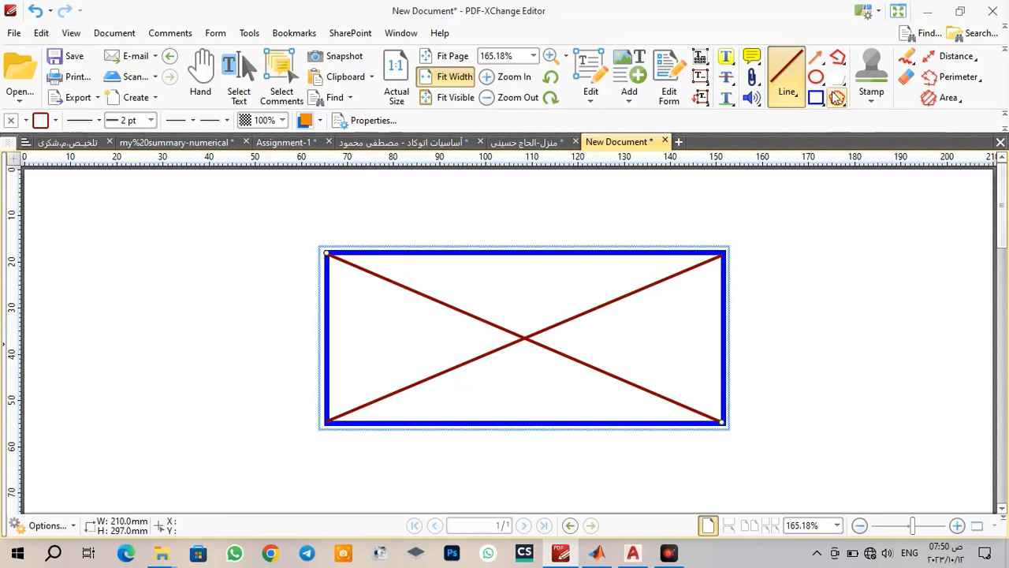
pyautogui.click(816, 77)
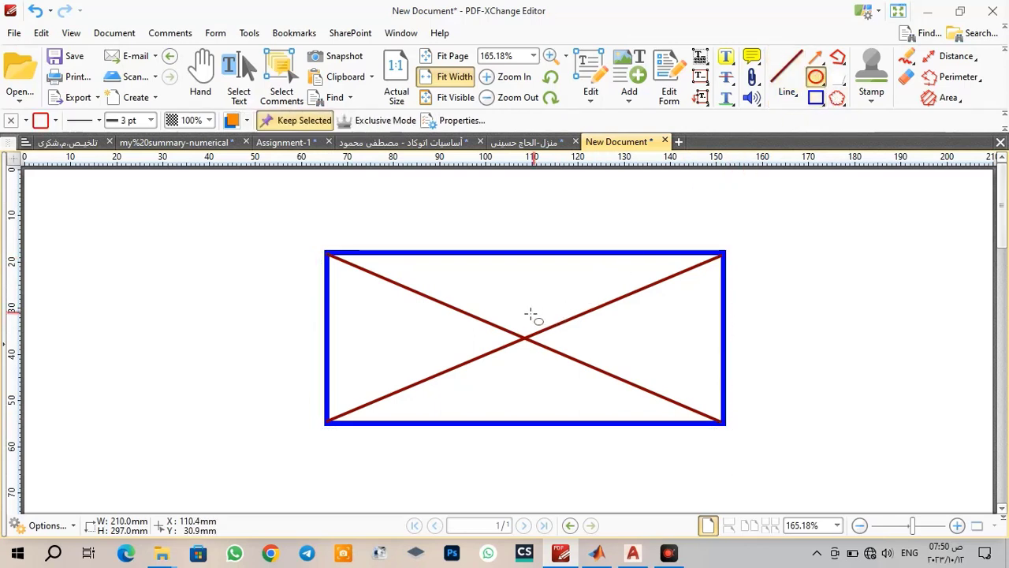
# - Draw a red circle and centre it on the diagonals' crossing
pyautogui.moveTo(525, 337)
pyautogui.mouseDown()
pyautogui.moveTo(431, 415)
pyautogui.moveTo(419, 446)
pyautogui.mouseUp()
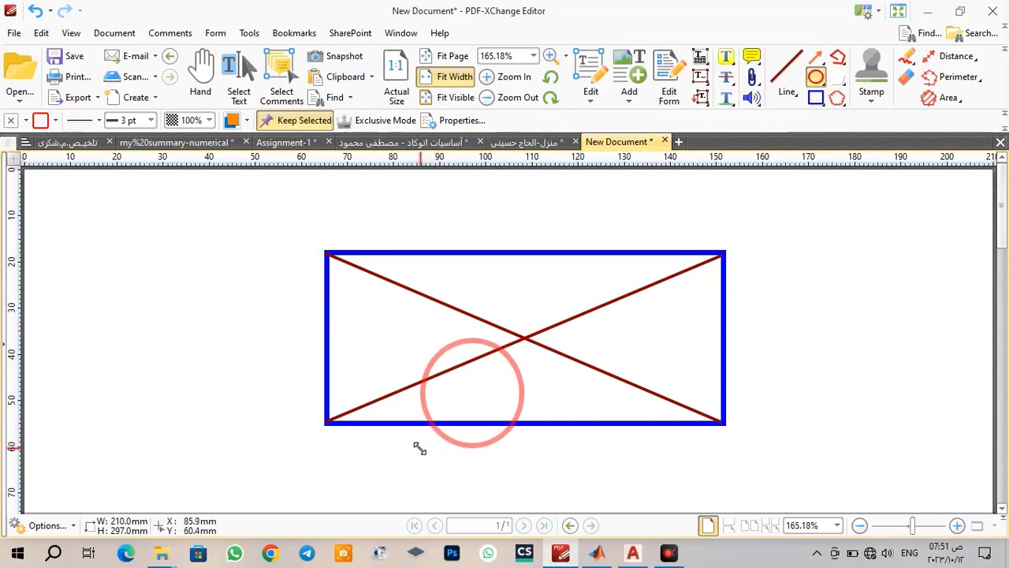
pyautogui.moveTo(419, 446); pyautogui.dragTo(417, 446)
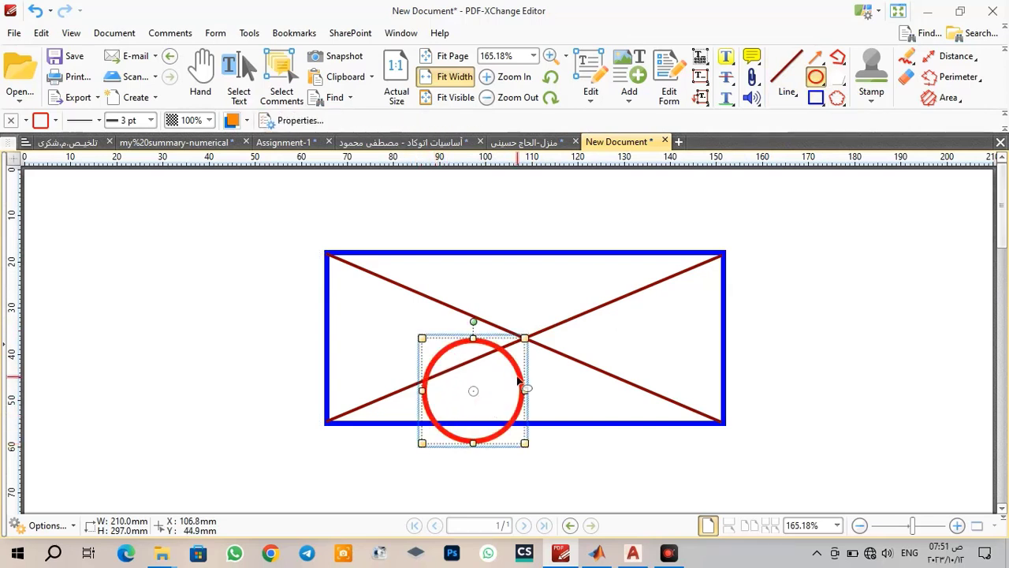
pyautogui.moveTo(525, 383)
pyautogui.mouseDown()
pyautogui.moveTo(557, 353)
pyautogui.moveTo(577, 355)
pyautogui.mouseUp()
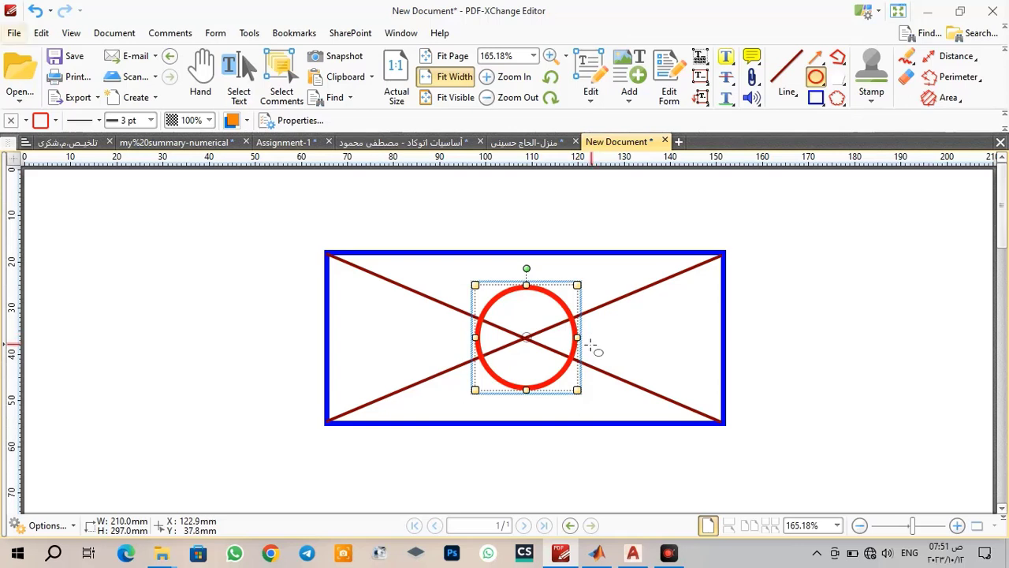
pyautogui.press('h')
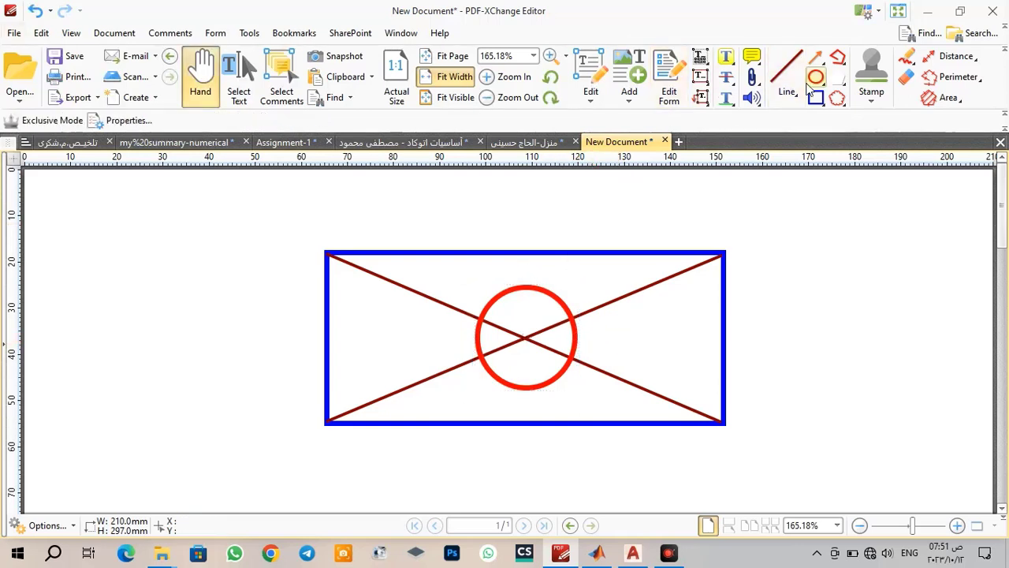
# - Sketch green pencil marks inside the circle, along the diagonals, and on the corner
pyautogui.click(906, 57)
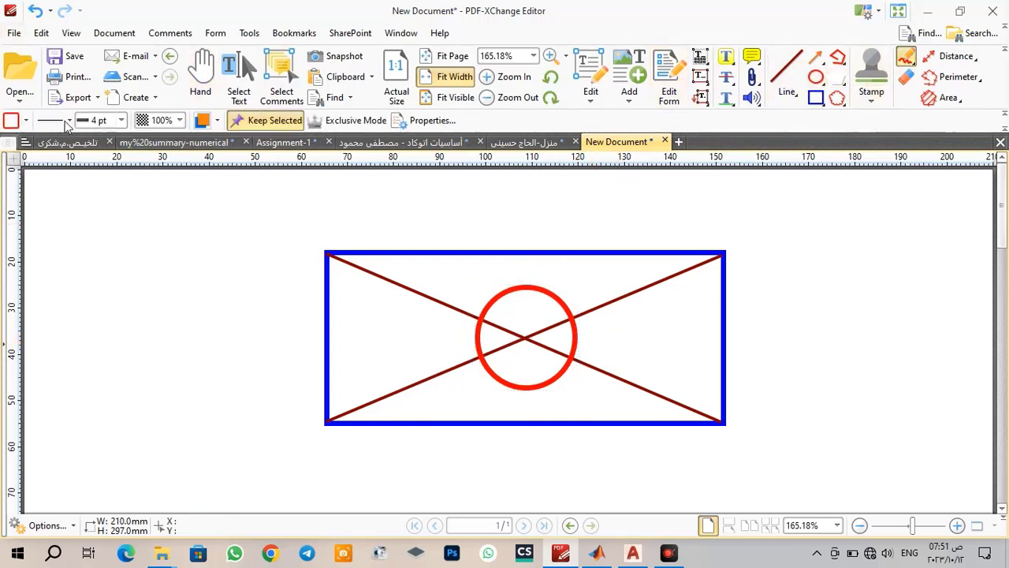
pyautogui.click(26, 119)
pyautogui.click(79, 216)
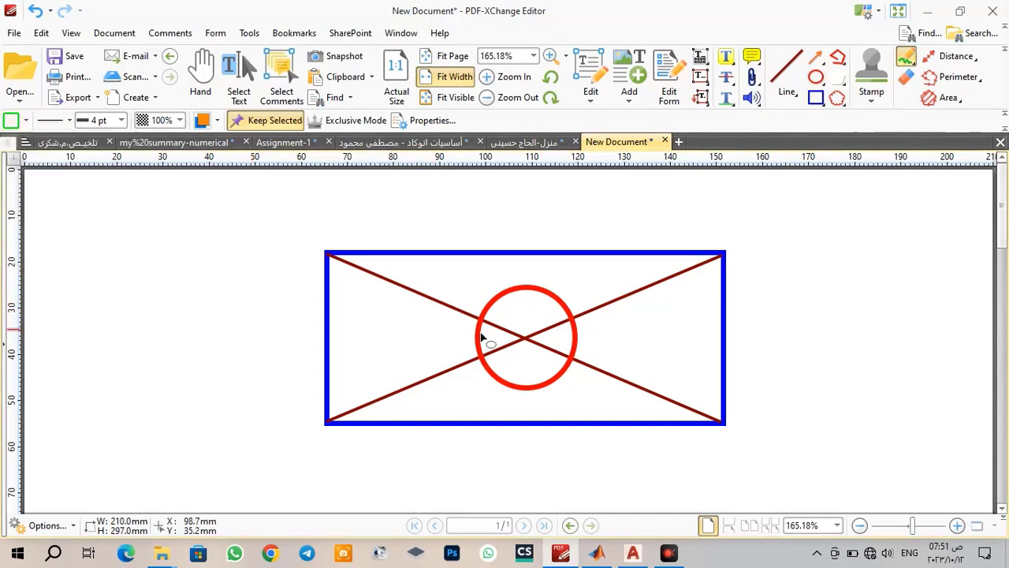
pyautogui.moveTo(489, 319)
pyautogui.mouseDown()
pyautogui.moveTo(516, 337)
pyautogui.moveTo(569, 319)
pyautogui.moveTo(555, 335)
pyautogui.mouseUp()
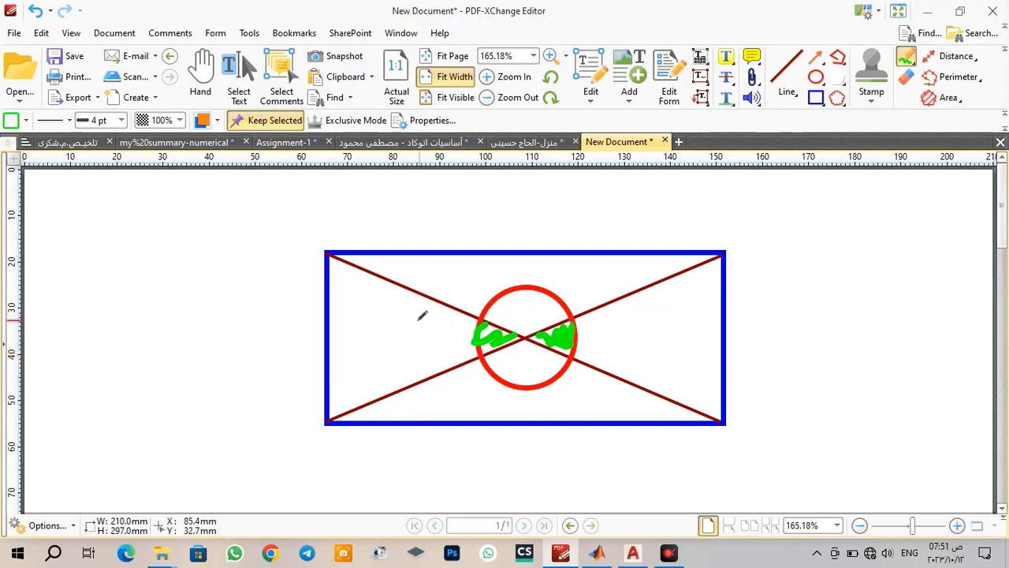
pyautogui.moveTo(353, 278); pyautogui.dragTo(435, 277)
pyautogui.moveTo(415, 375)
pyautogui.mouseDown()
pyautogui.moveTo(423, 402)
pyautogui.moveTo(402, 413)
pyautogui.mouseUp()
pyautogui.moveTo(640, 270)
pyautogui.mouseDown()
pyautogui.moveTo(647, 299)
pyautogui.moveTo(629, 327)
pyautogui.mouseUp()
pyautogui.moveTo(631, 367)
pyautogui.mouseDown()
pyautogui.moveTo(621, 388)
pyautogui.moveTo(631, 391)
pyautogui.mouseUp()
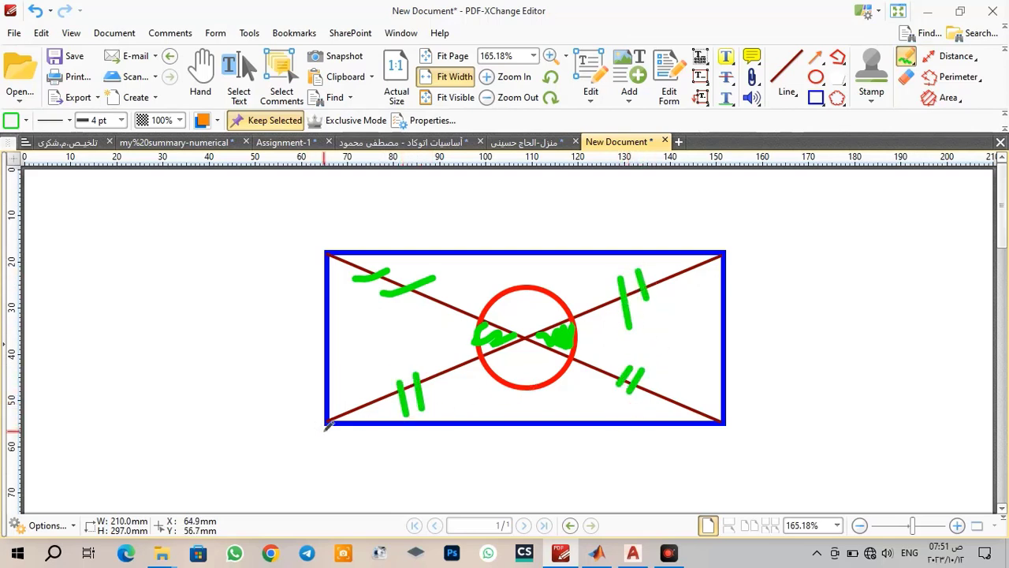
pyautogui.moveTo(325, 418); pyautogui.dragTo(331, 422)
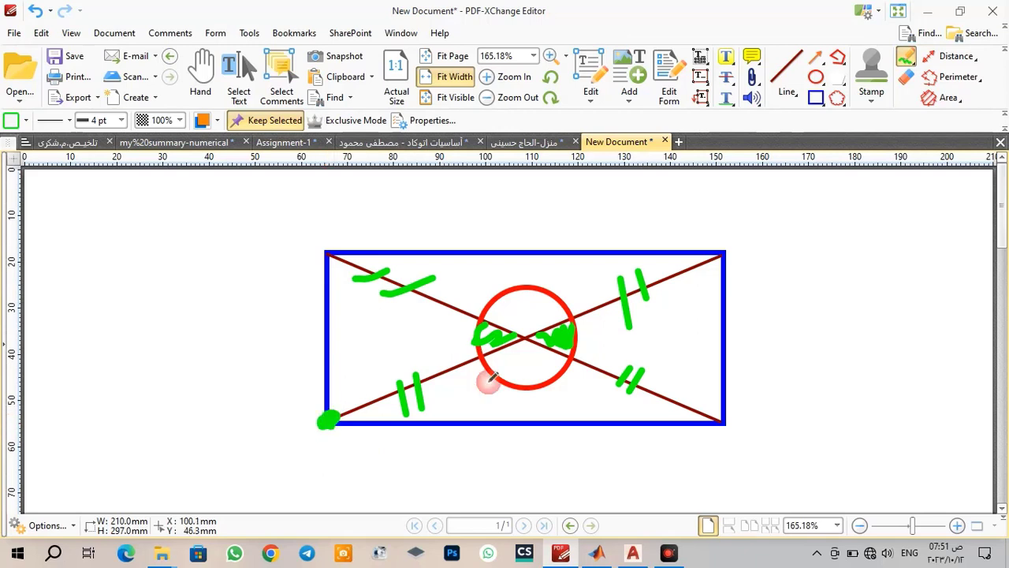
pyautogui.moveTo(478, 352); pyautogui.dragTo(473, 359)
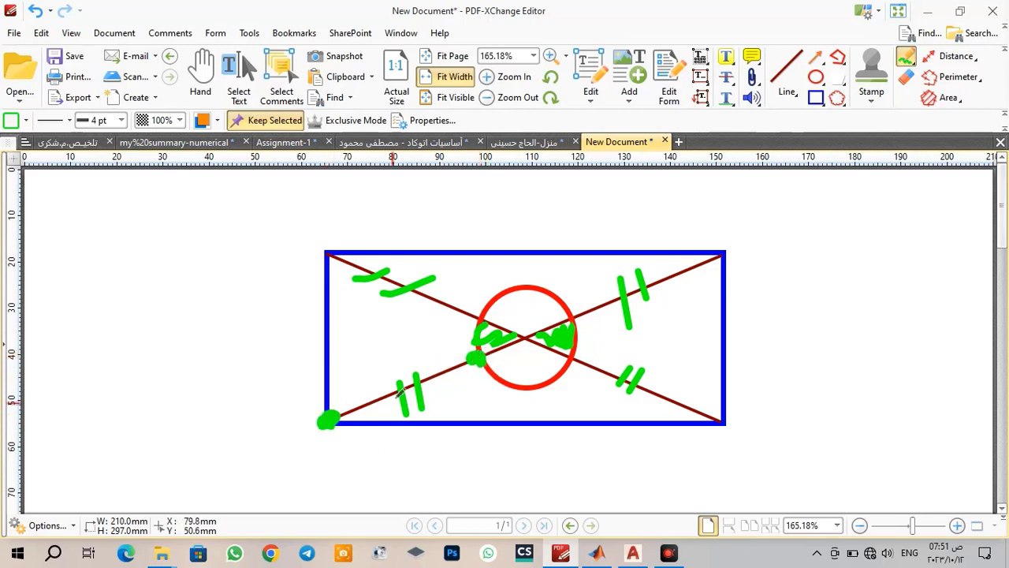